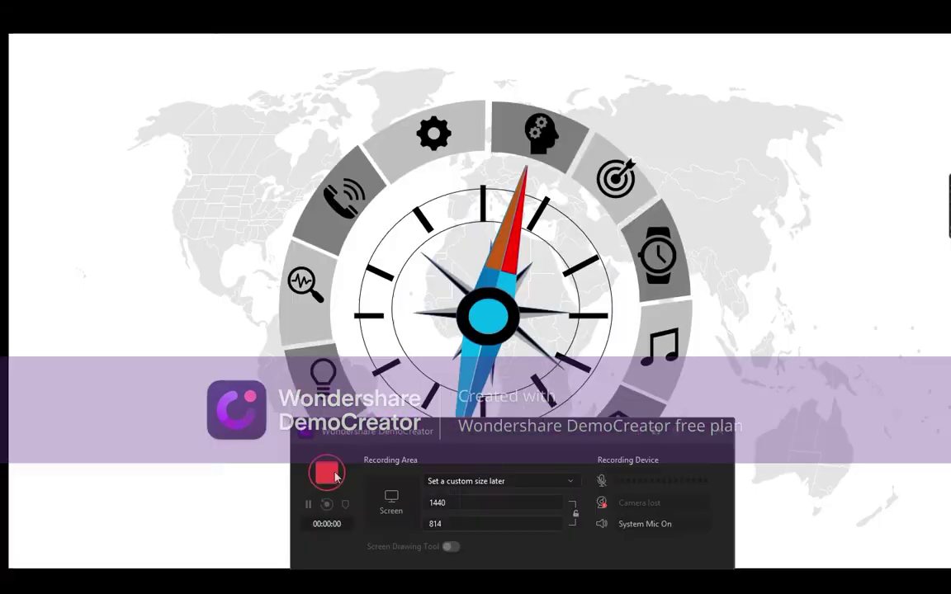
Step: Start the slide show and swing the needle to the target, watch, music-note, bank and people icons
left_click(327, 474)
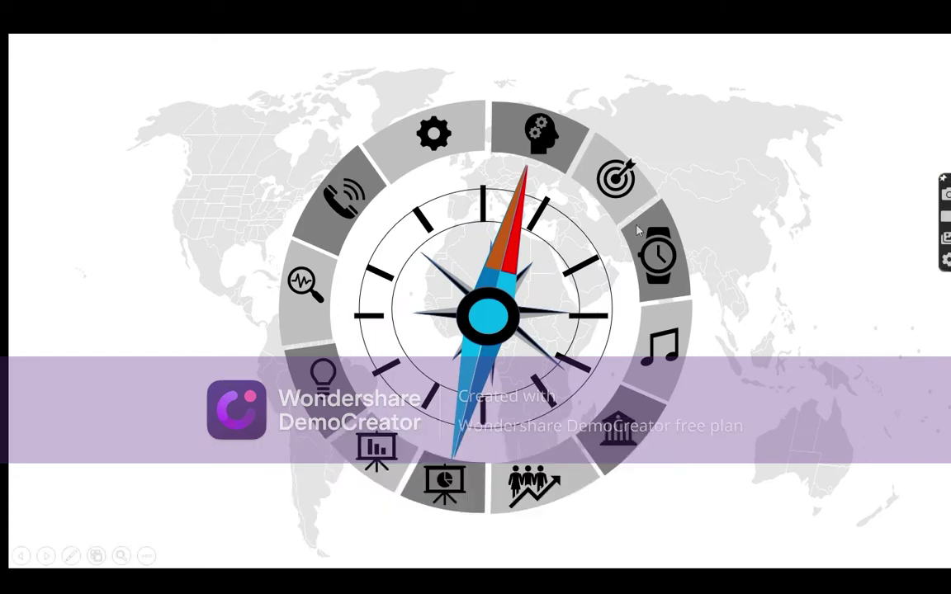
left_click(622, 192)
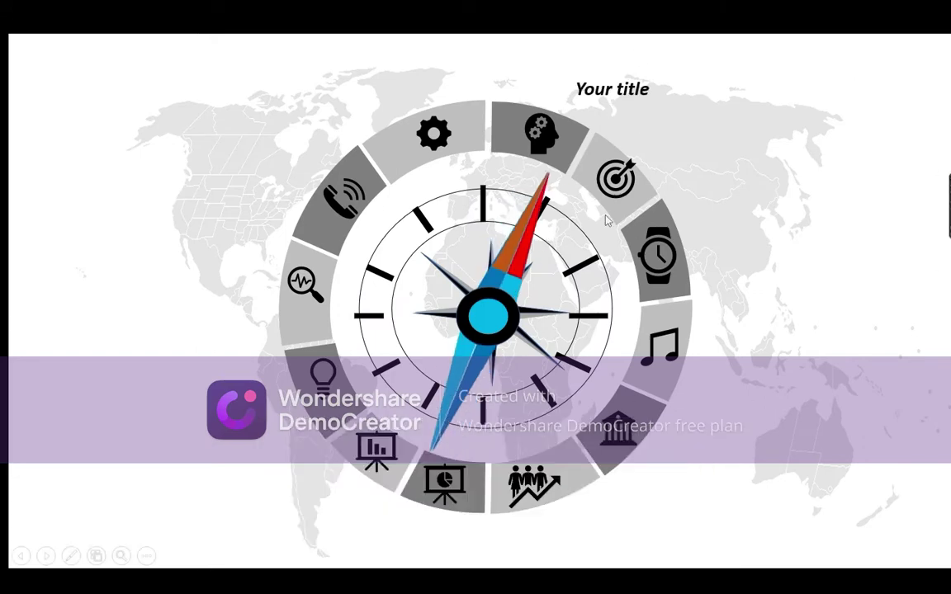
left_click(741, 241)
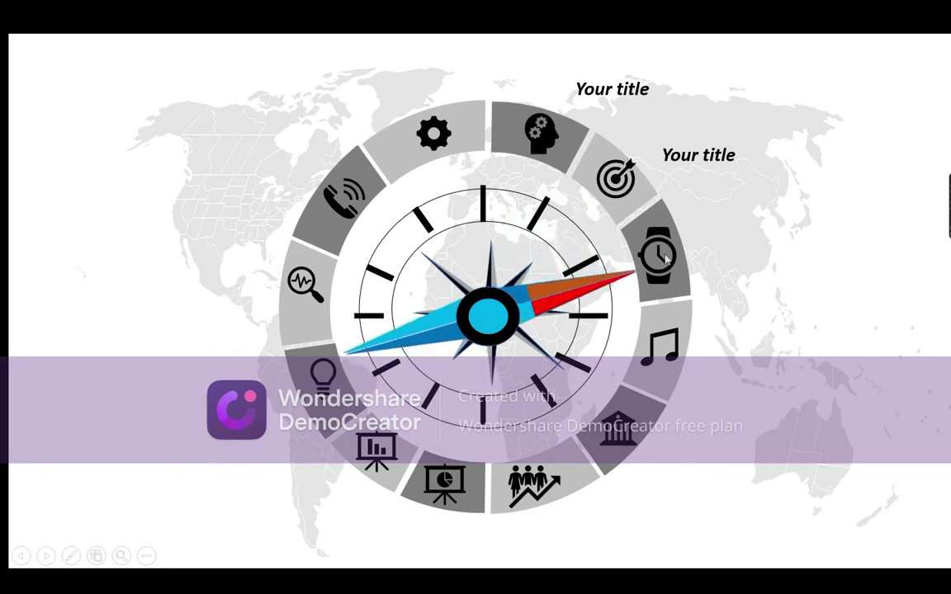
left_click(731, 354)
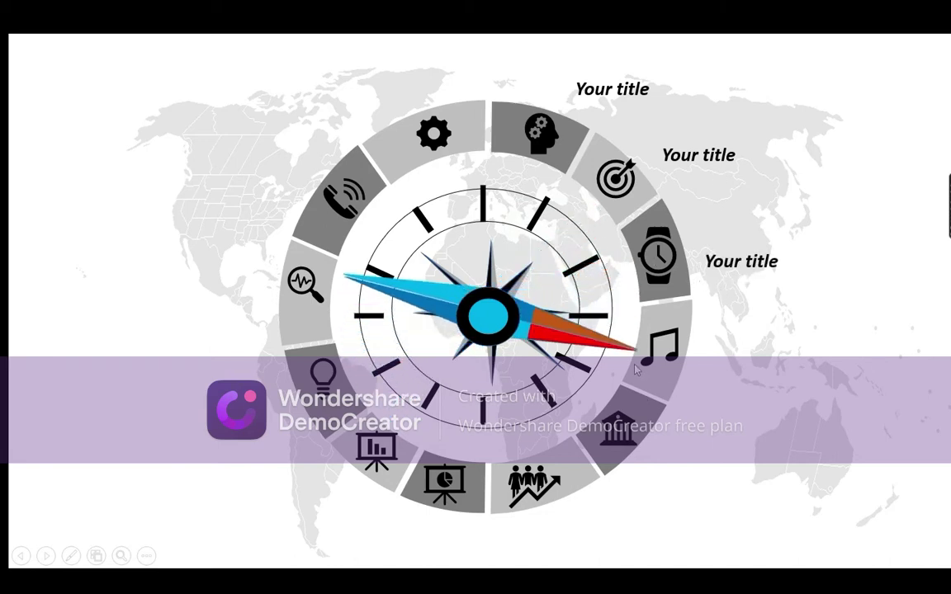
left_click(700, 445)
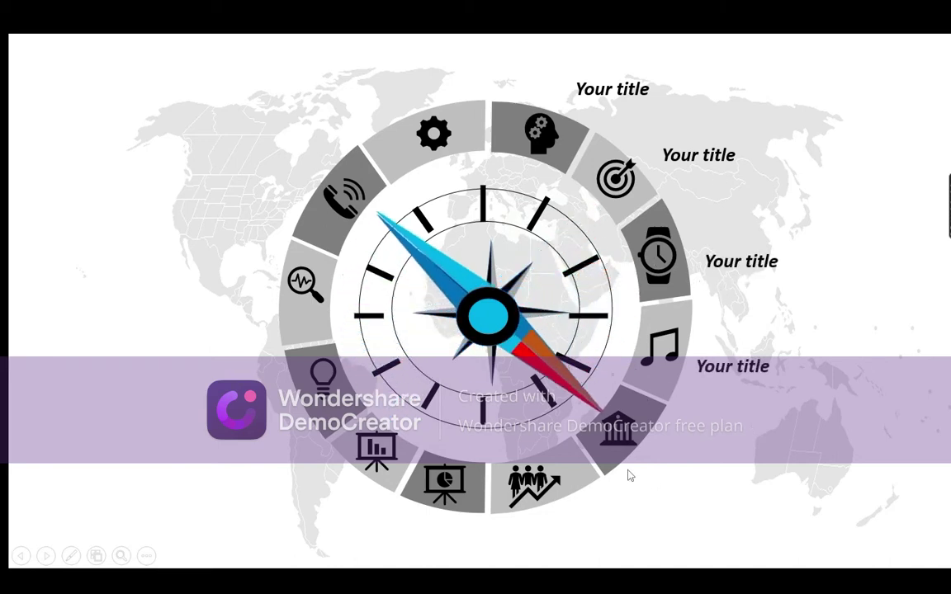
left_click(632, 522)
Step: Reveal the people, presentation, chart, lightbulb, magnifier and telephone titles, then exit at the end screen
left_click(429, 515)
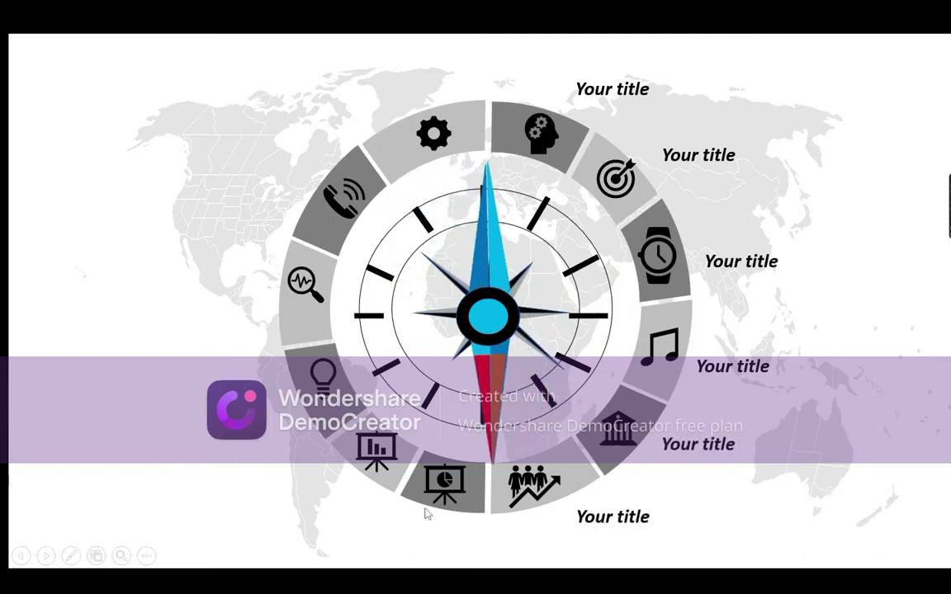
left_click(341, 464)
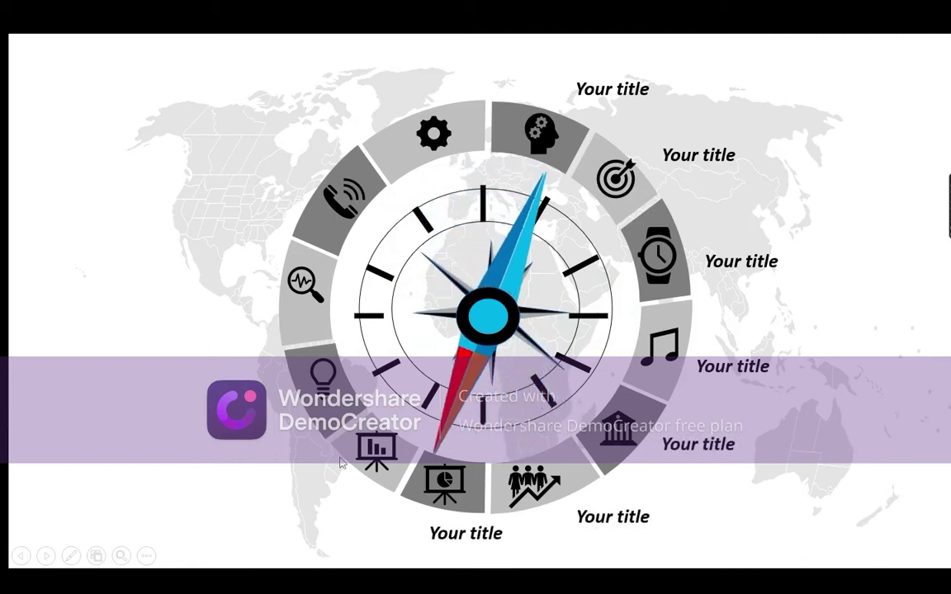
left_click(305, 375)
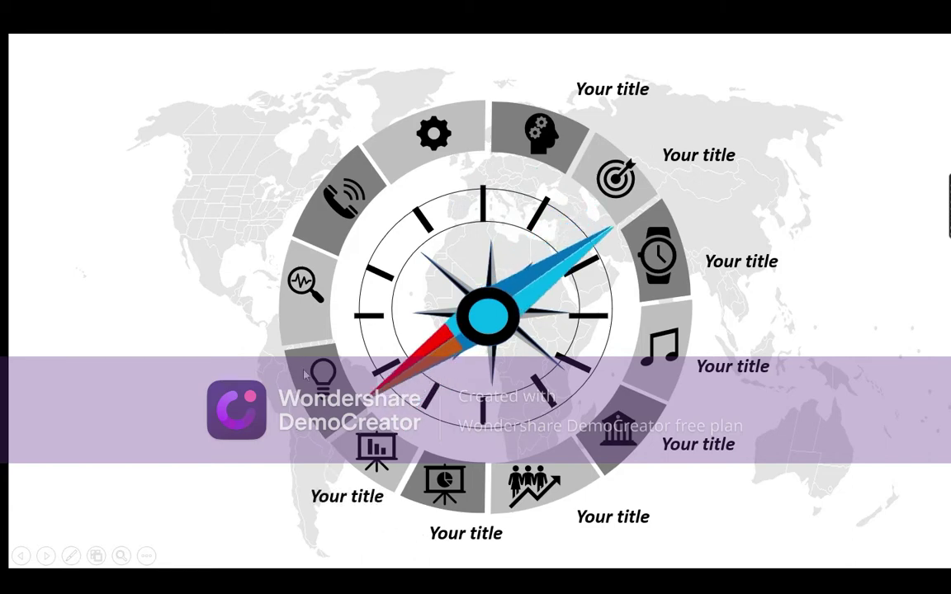
left_click(244, 267)
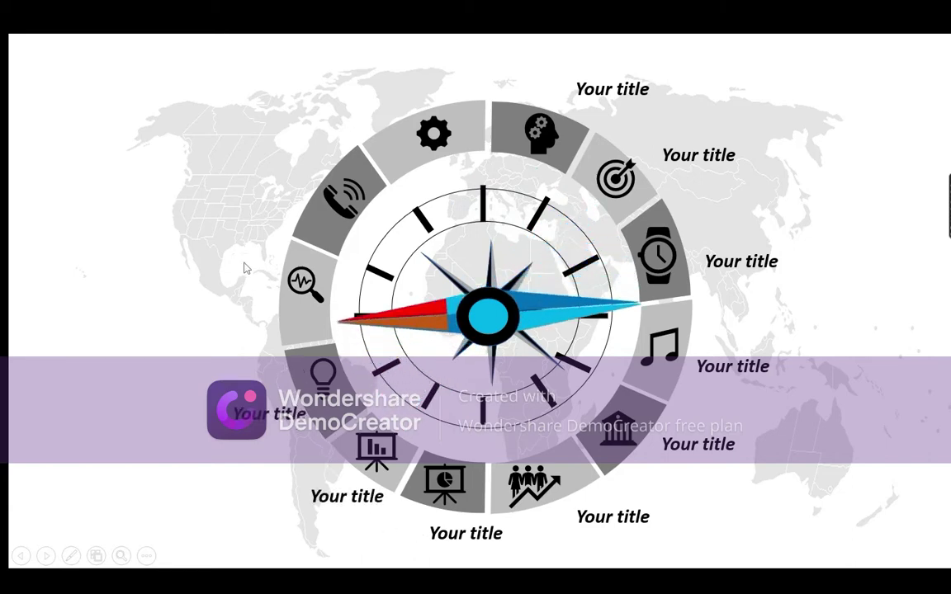
left_click(245, 266)
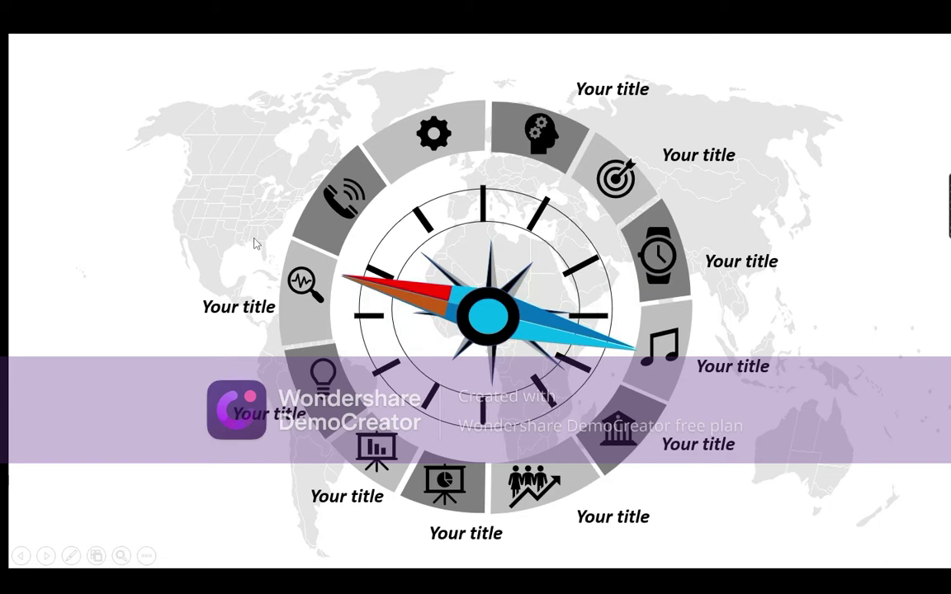
left_click(256, 183)
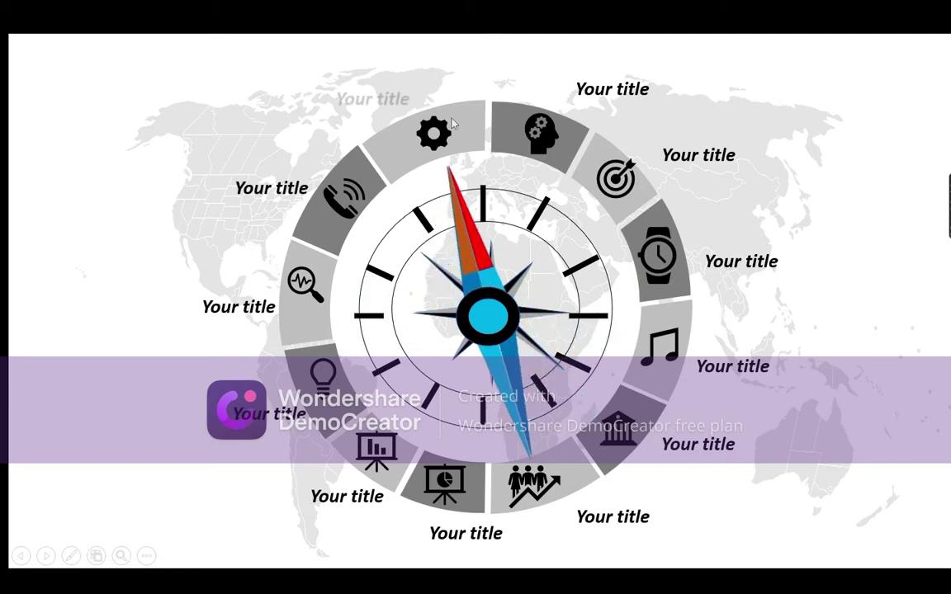
left_click(484, 75)
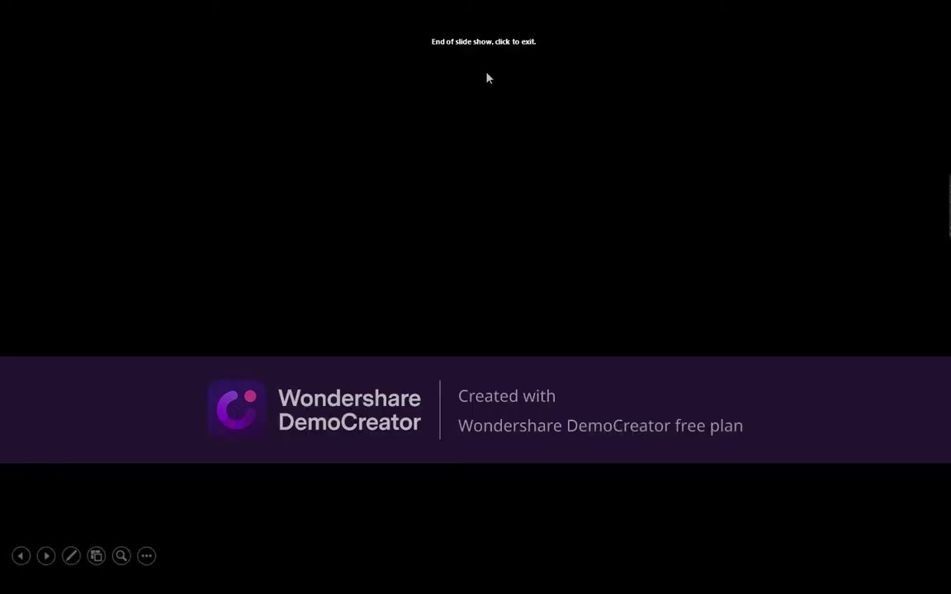
left_click(486, 76)
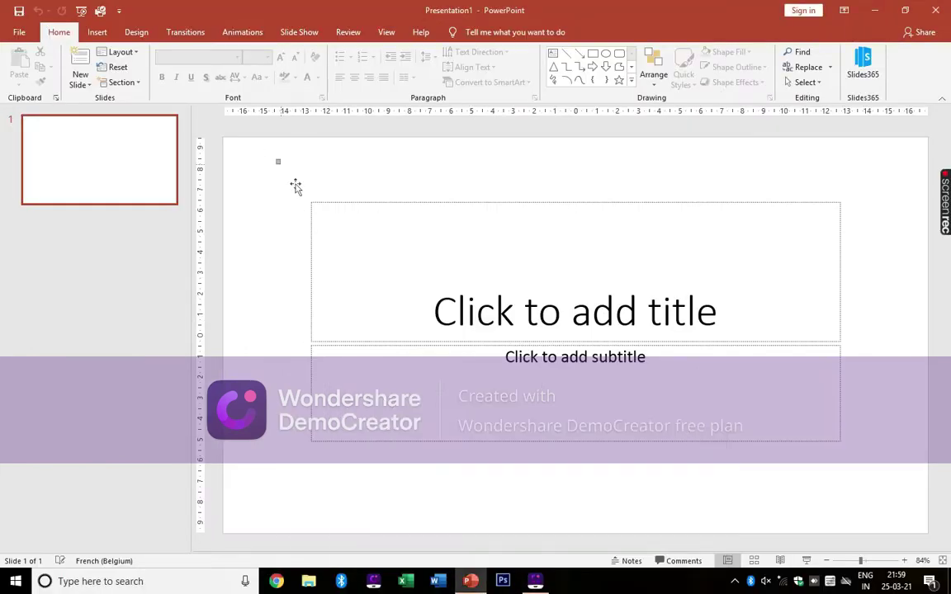
Step: Select both the title and subtitle placeholders on the new blank slide
left_click_drag(296, 187, 846, 499)
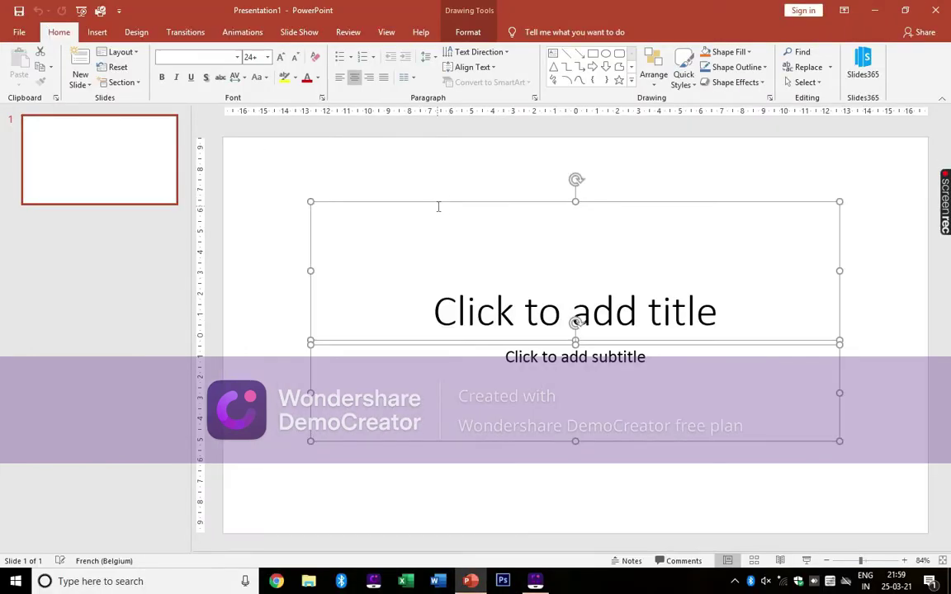
right_click(397, 191)
Step: Cut the placeholders and draw a Donut shape enlarged to about 10,22 × 9,94 cm
left_click(429, 209)
left_click(98, 32)
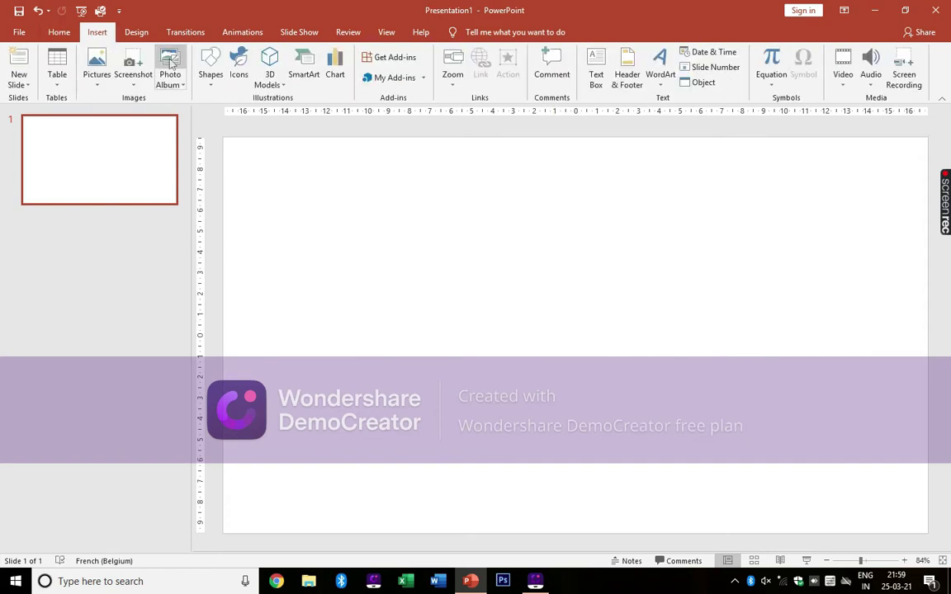
left_click(210, 66)
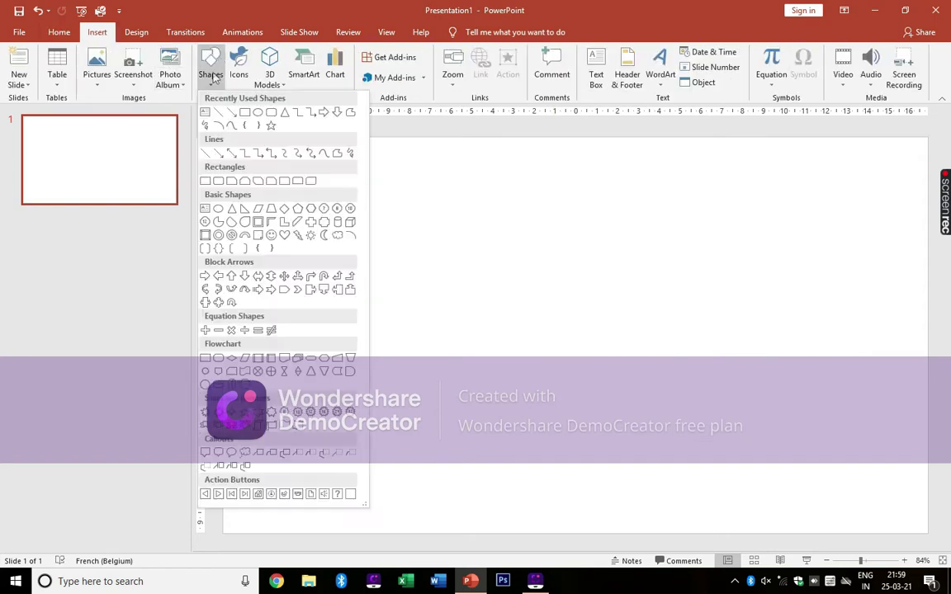
left_click(218, 235)
left_click_drag(618, 229, 442, 418)
left_click_drag(619, 419, 648, 441)
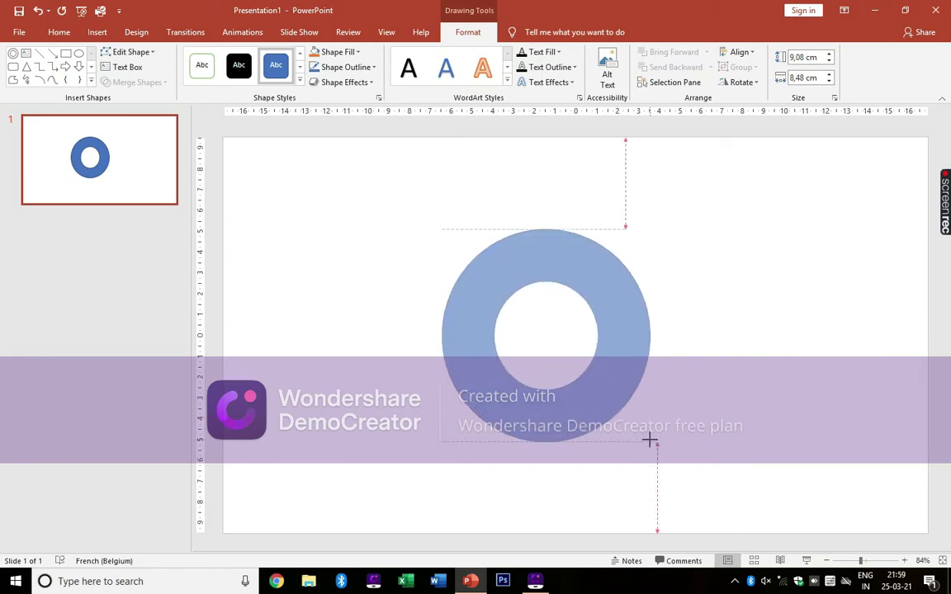
Step: Thin the donut's ring wall and centre it horizontally on the slide
left_click_drag(494, 337, 467, 343)
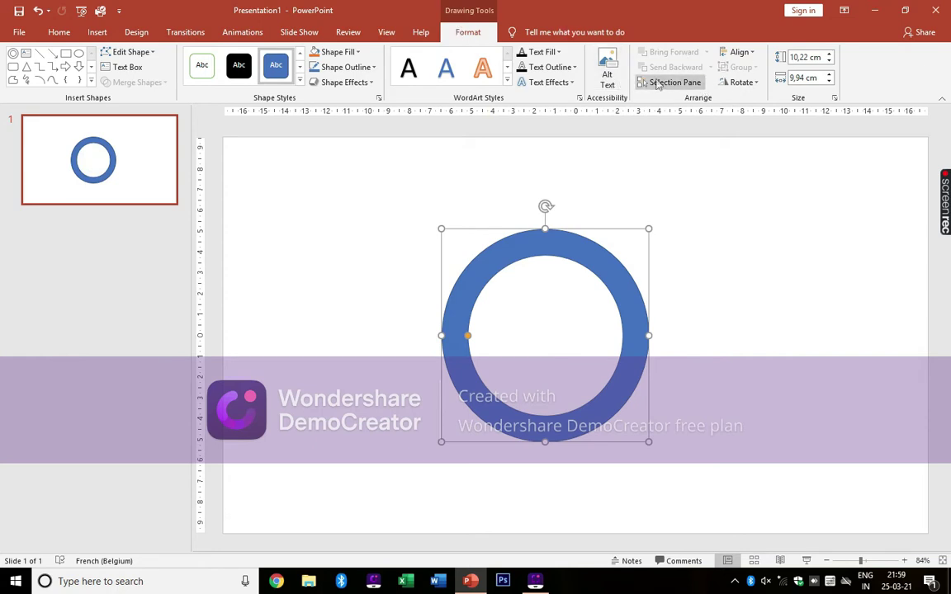
left_click(679, 86)
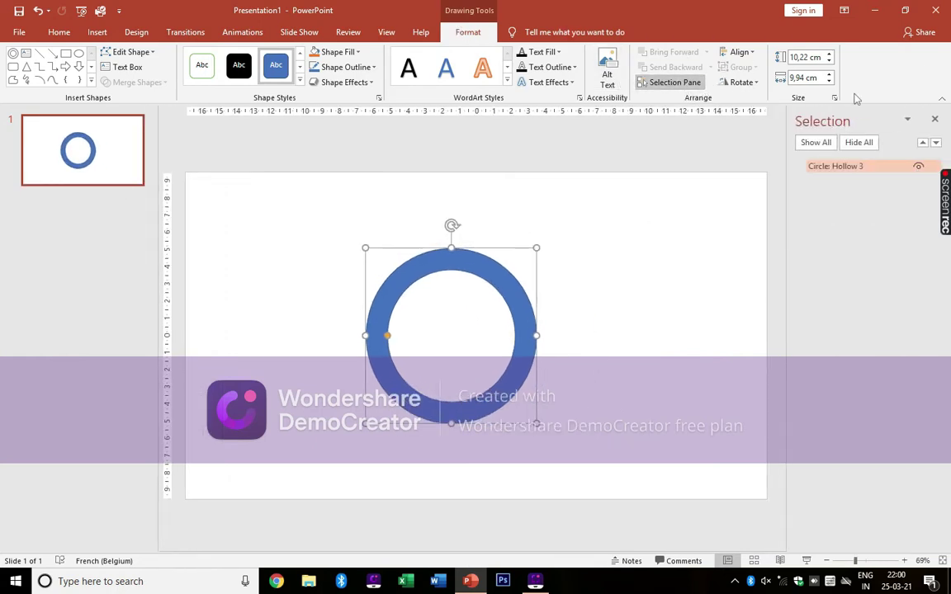
left_click(933, 121)
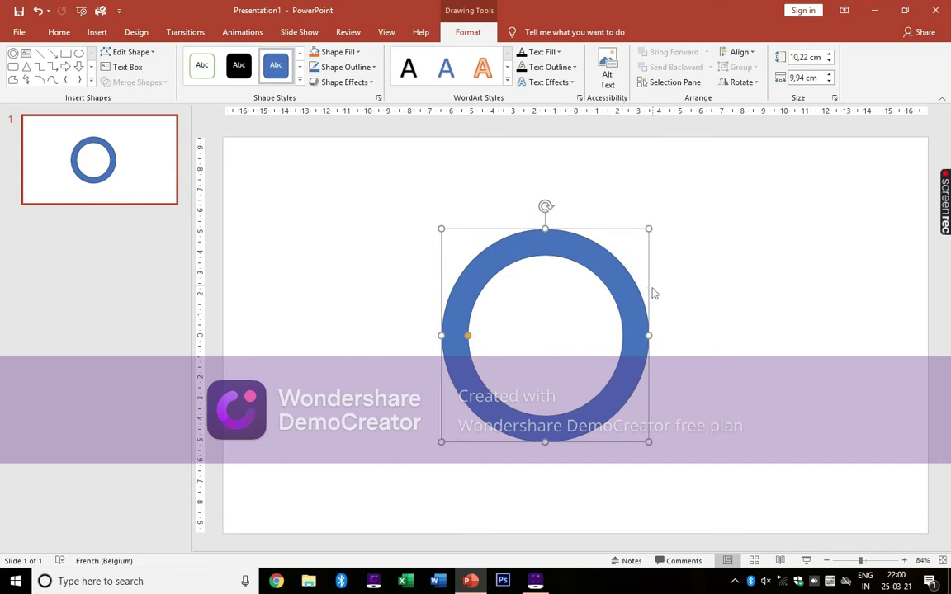
mouse_move(613, 282)
left_mouse_down()
mouse_move(632, 282)
mouse_move(590, 260)
mouse_move(615, 260)
left_mouse_up()
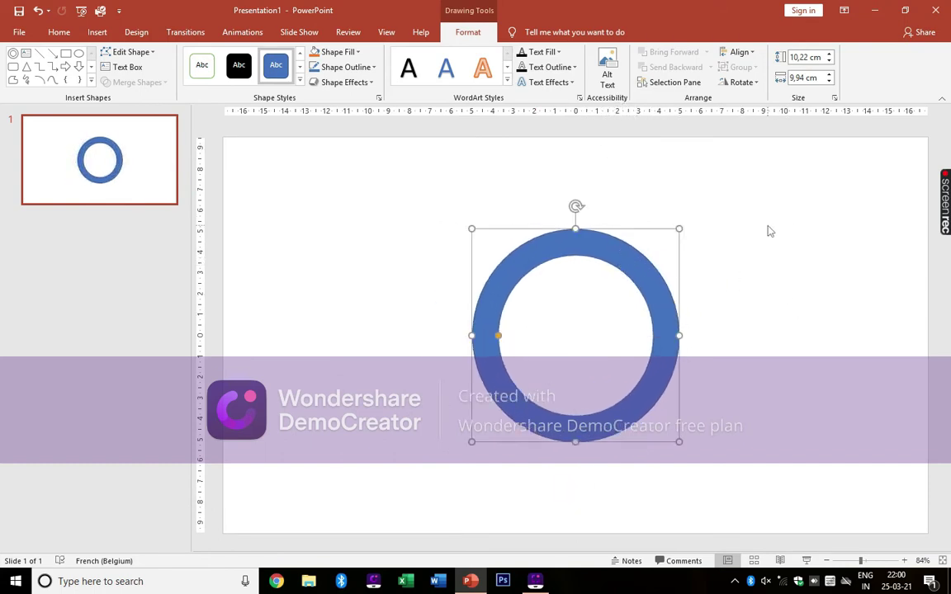
left_click(66, 53)
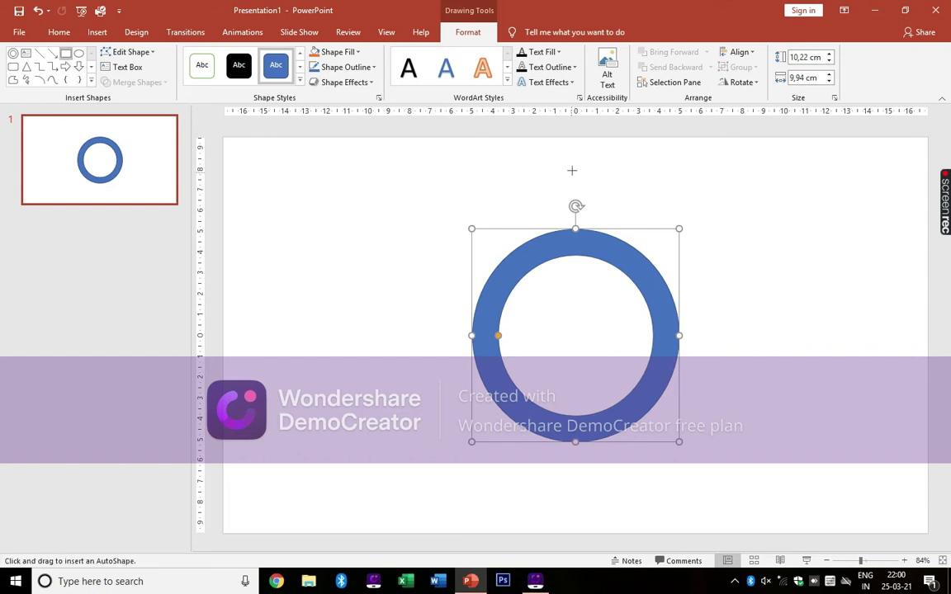
Step: Draw a 17,02 × 0,13 cm vertical bar through the ring, filled yellow with no outline
mouse_move(575, 171)
left_mouse_down()
mouse_move(558, 483)
mouse_move(576, 523)
left_mouse_up()
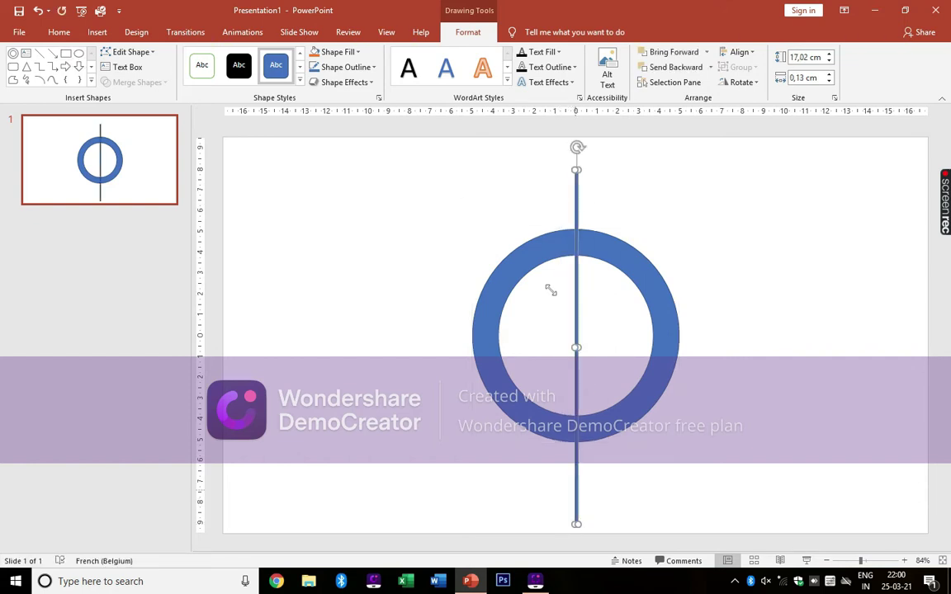
left_click(347, 52)
left_click(336, 156)
left_click(345, 67)
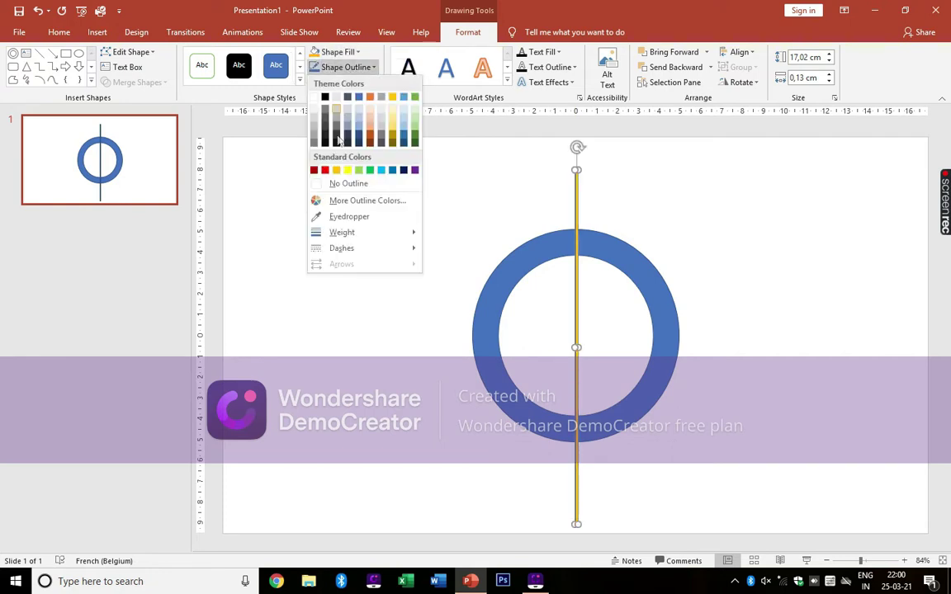
left_click(336, 184)
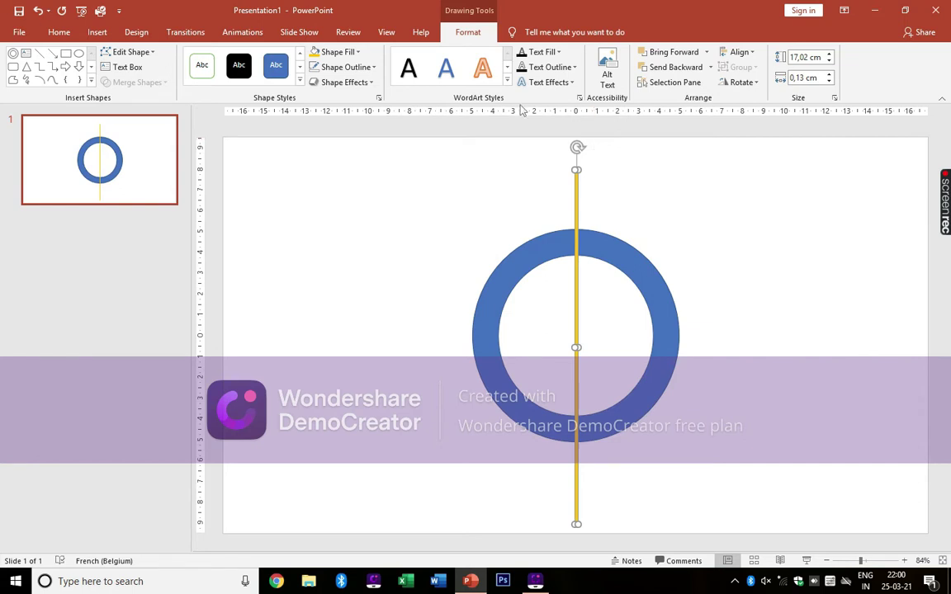
Step: Paste a copy of the yellow bar, rotate it diagonally and align it with the ring's centre
right_click(577, 207)
left_click(601, 236)
right_click(674, 229)
left_click(692, 255)
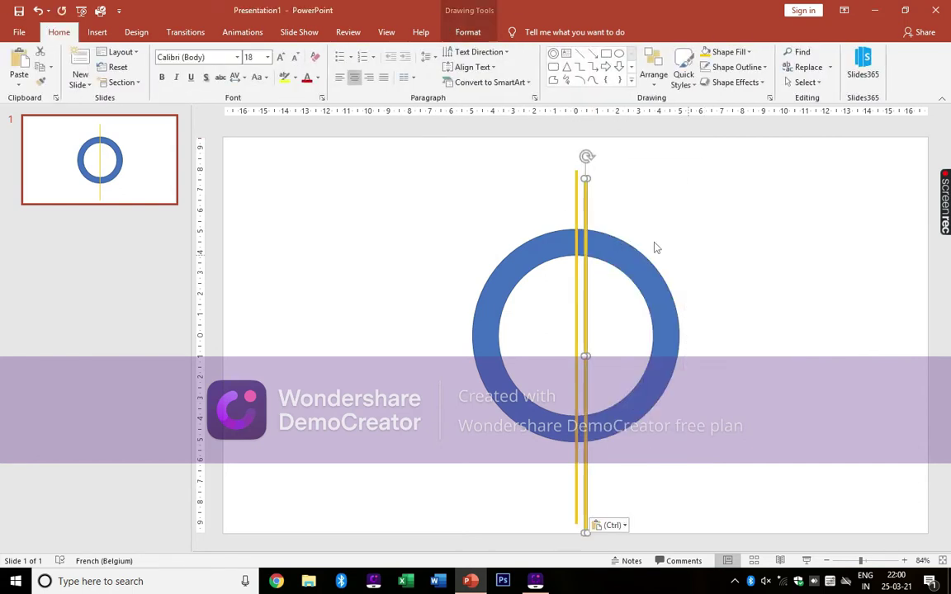
left_click_drag(586, 156, 678, 180)
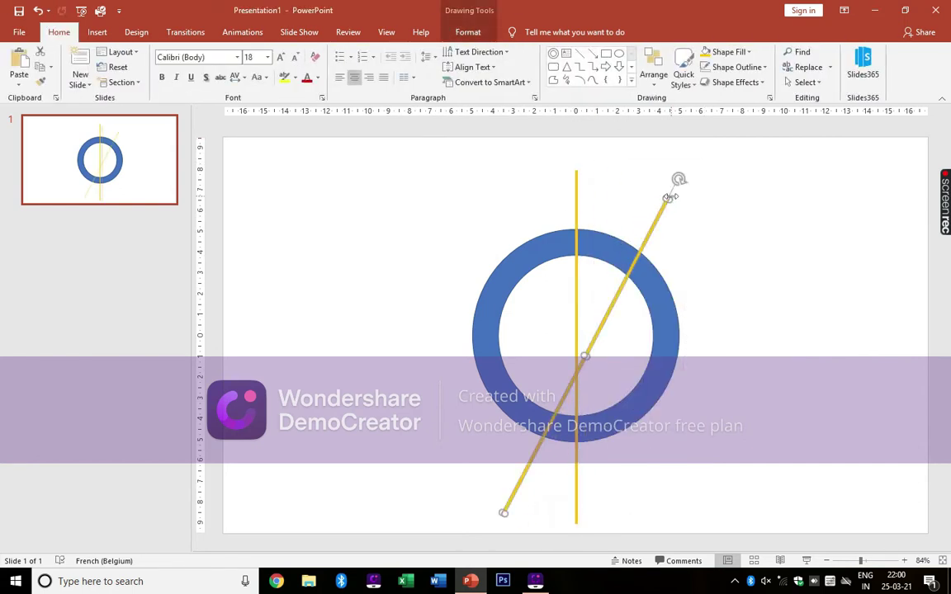
left_click_drag(646, 242, 635, 232)
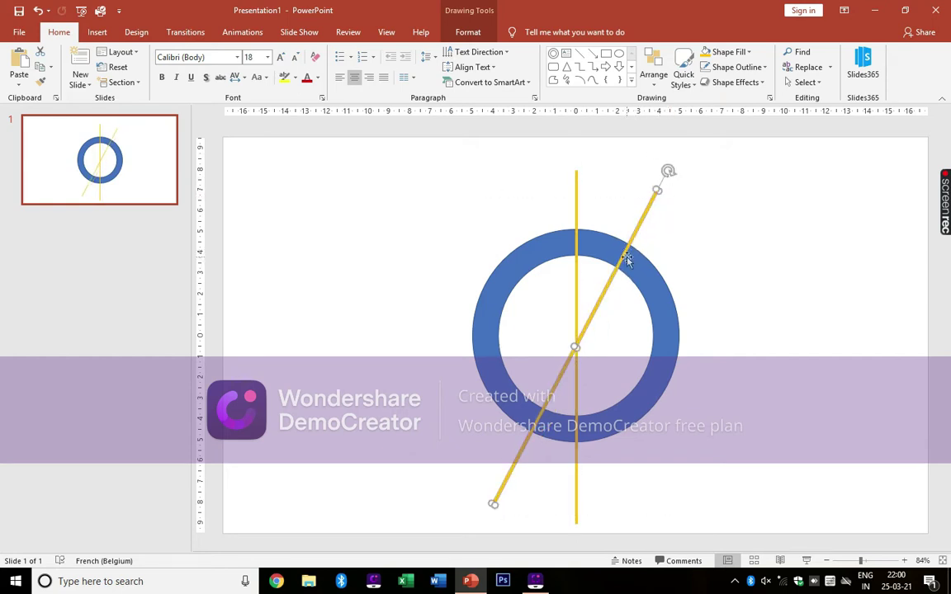
Step: Paste another bar at a steeper angle through the centre, undoing an accidental ring shift
key("ctrl+c")
key("ctrl+v")
mouse_move(674, 184)
left_mouse_down()
mouse_move(729, 261)
mouse_move(715, 289)
left_mouse_up()
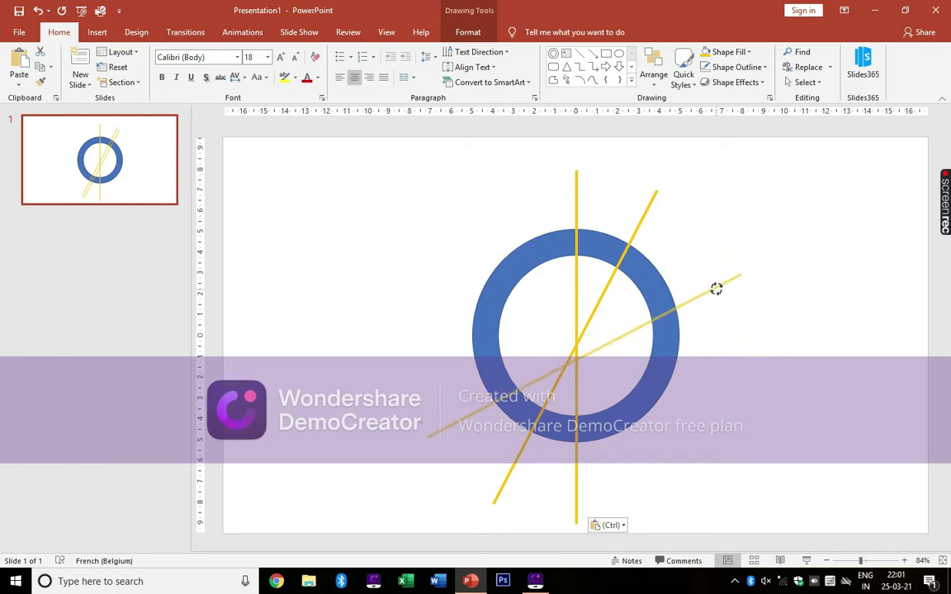
left_click_drag(716, 289, 707, 264)
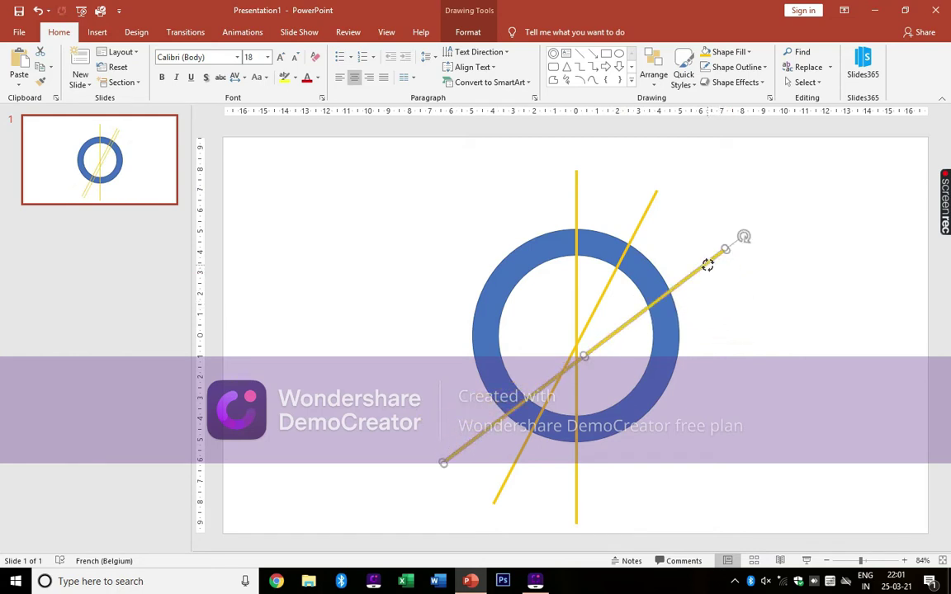
left_click(650, 312)
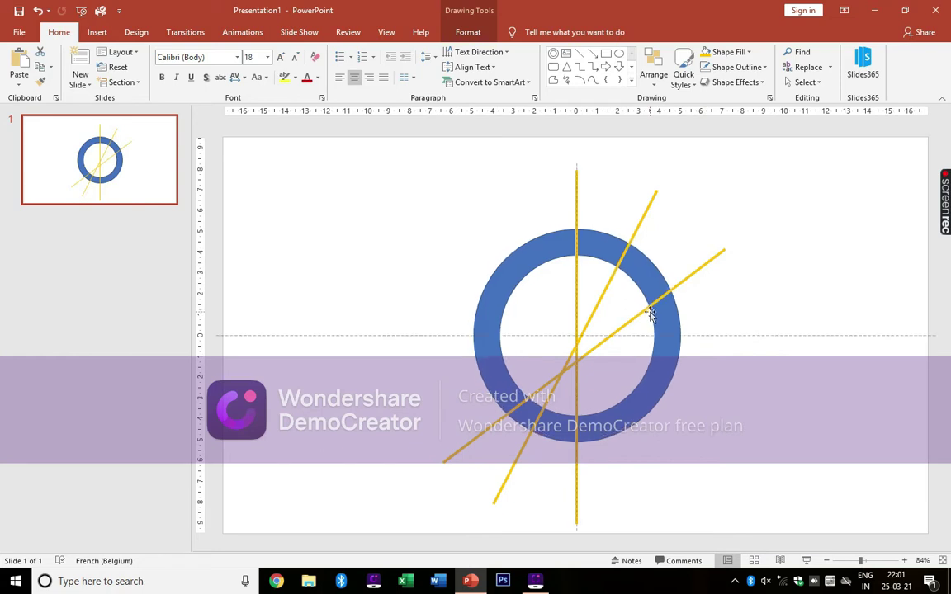
left_click(38, 10)
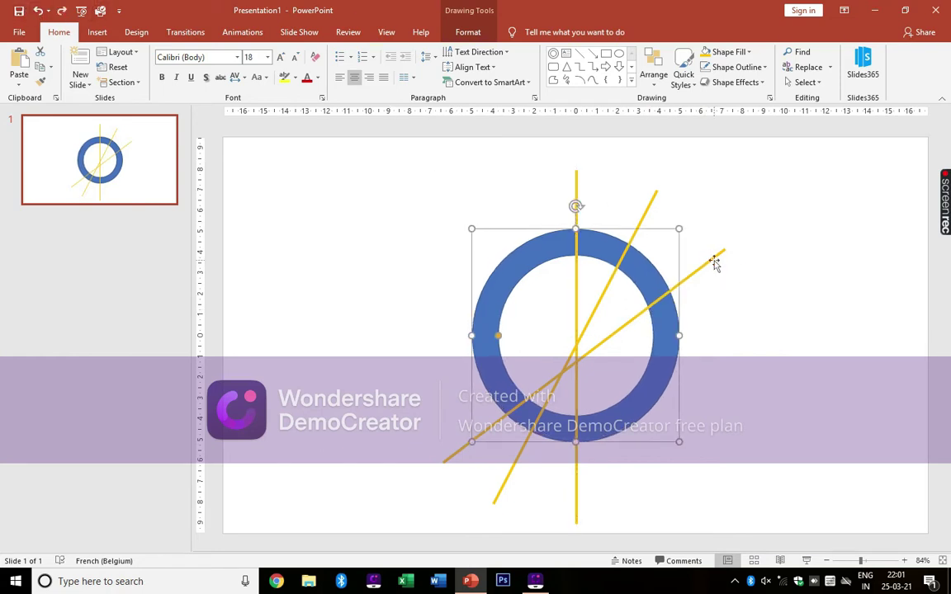
left_click_drag(714, 262, 695, 256)
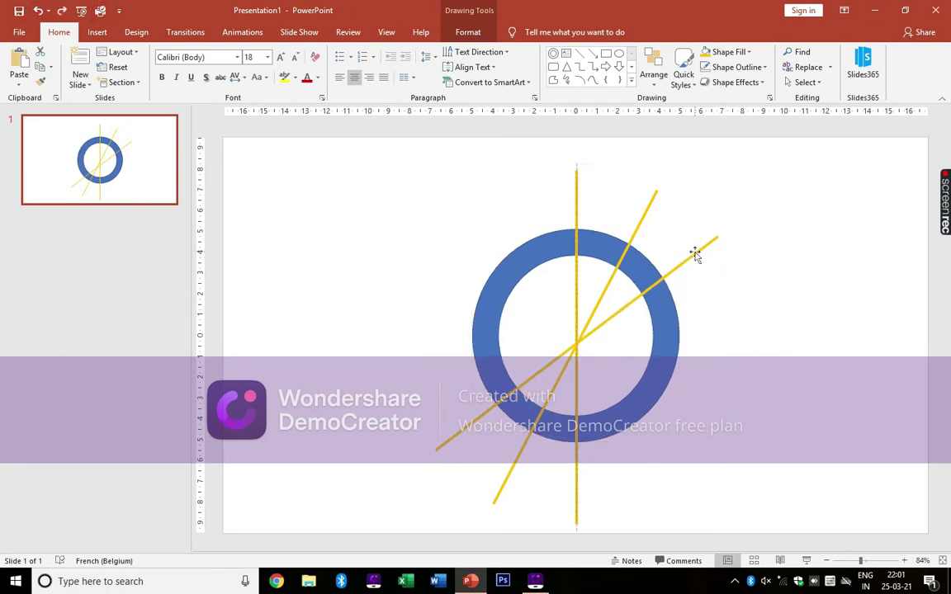
left_click(694, 256)
Step: Paste and rotate further yellow lines through the centre, duplicating with Ctrl+D to complete six lines
right_click(660, 262)
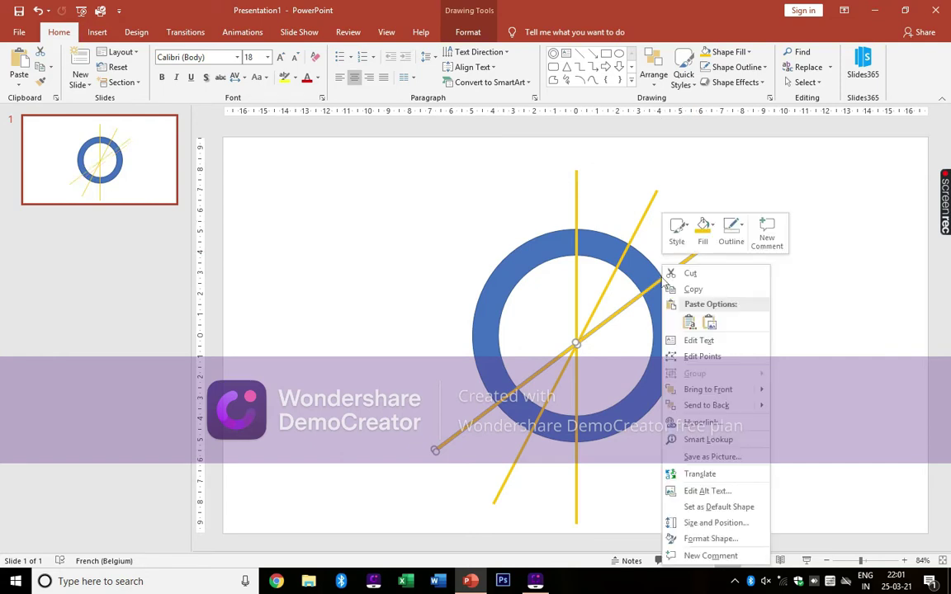
right_click(740, 307)
left_click(766, 328)
left_click_drag(743, 229, 760, 312)
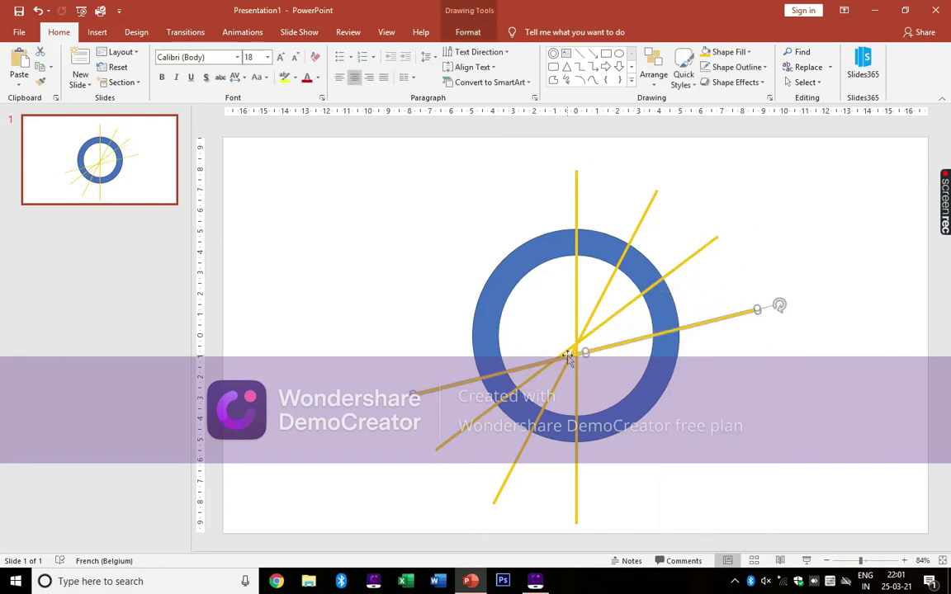
left_click_drag(567, 355, 554, 348)
mouse_move(769, 297)
left_mouse_down()
mouse_move(773, 318)
mouse_move(732, 413)
mouse_move(681, 488)
left_mouse_up()
key("ctrl+d")
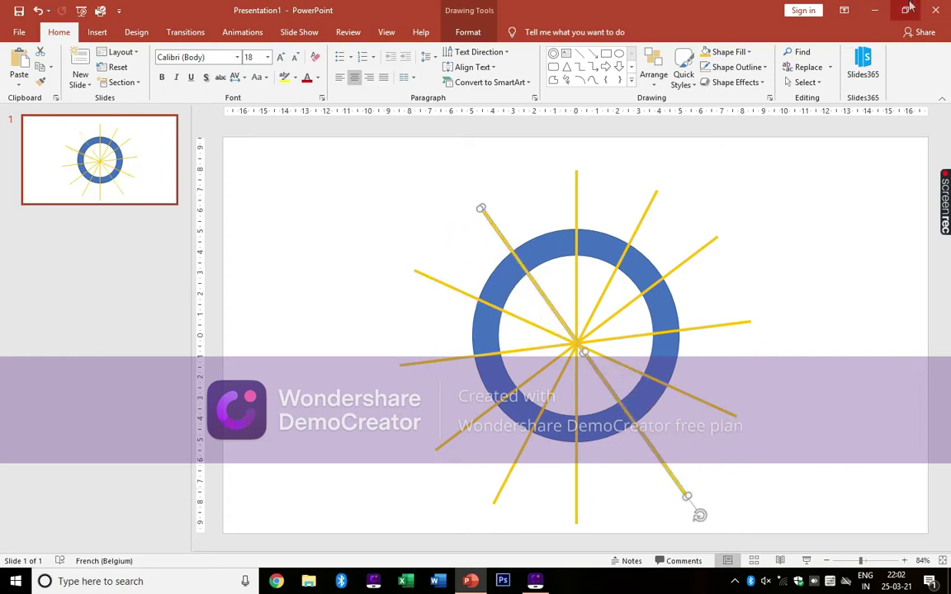
left_click(863, 327)
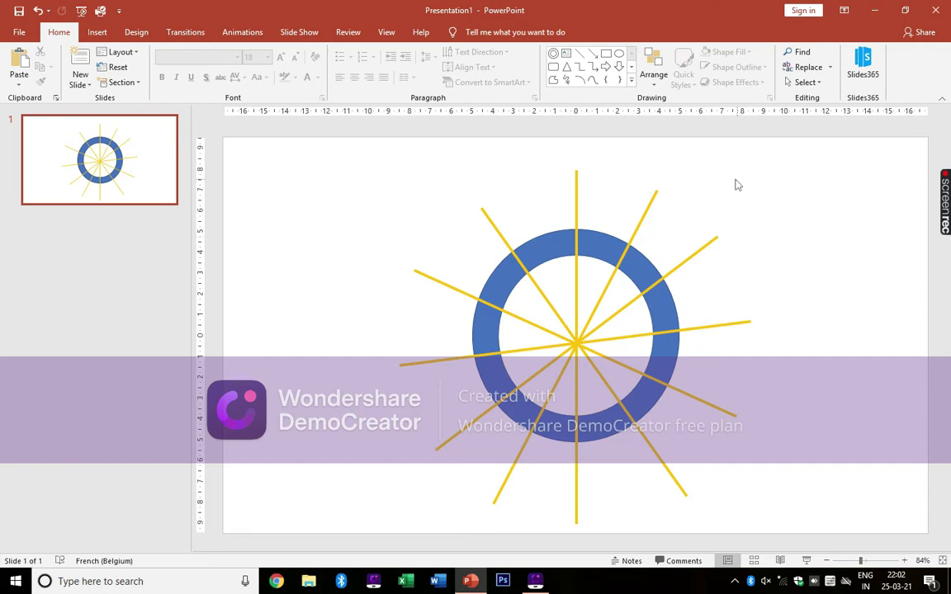
Step: Select all shapes and apply Merge Shapes > Fragment to split the ring and bars into pieces
key("ctrl+a")
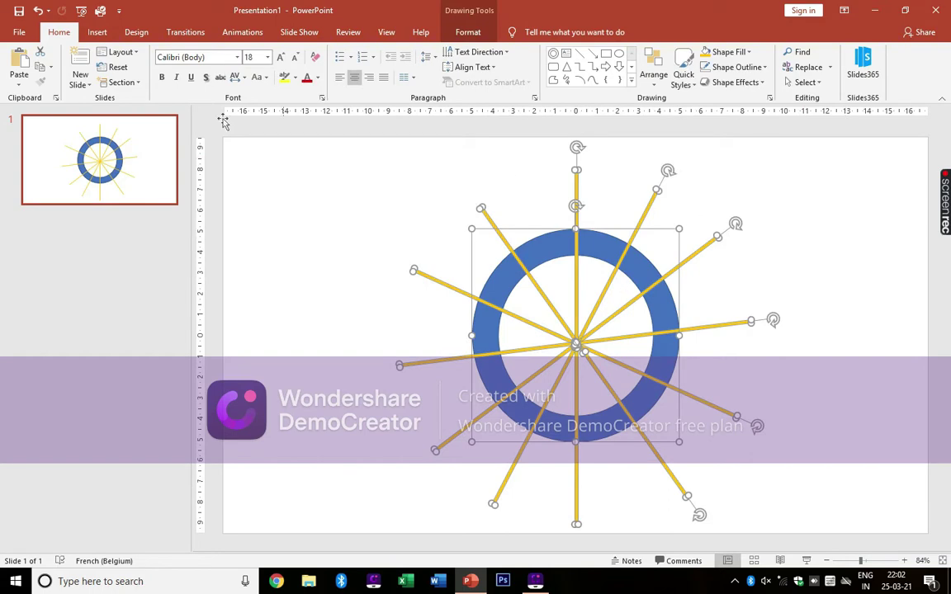
left_click(468, 31)
left_click(137, 82)
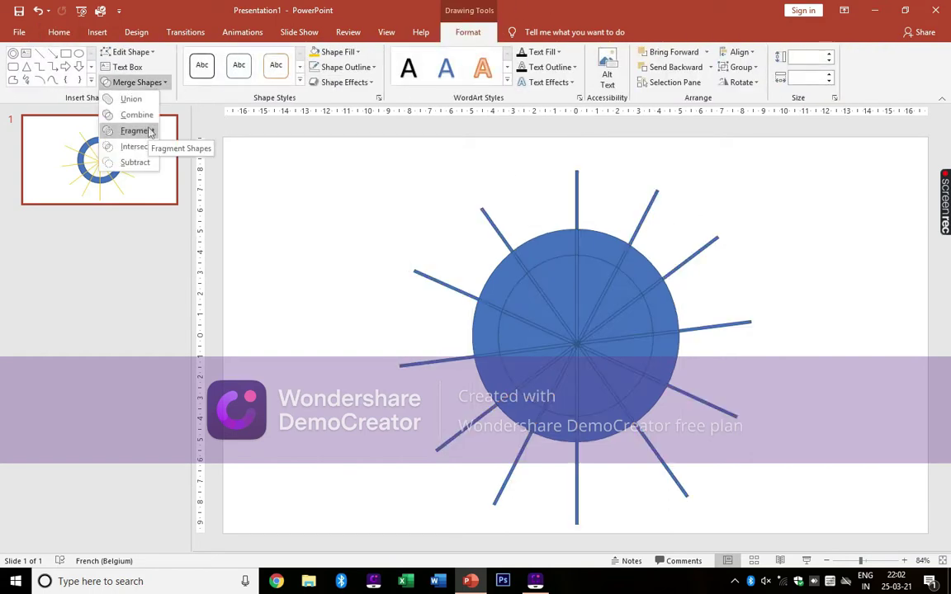
left_click(150, 132)
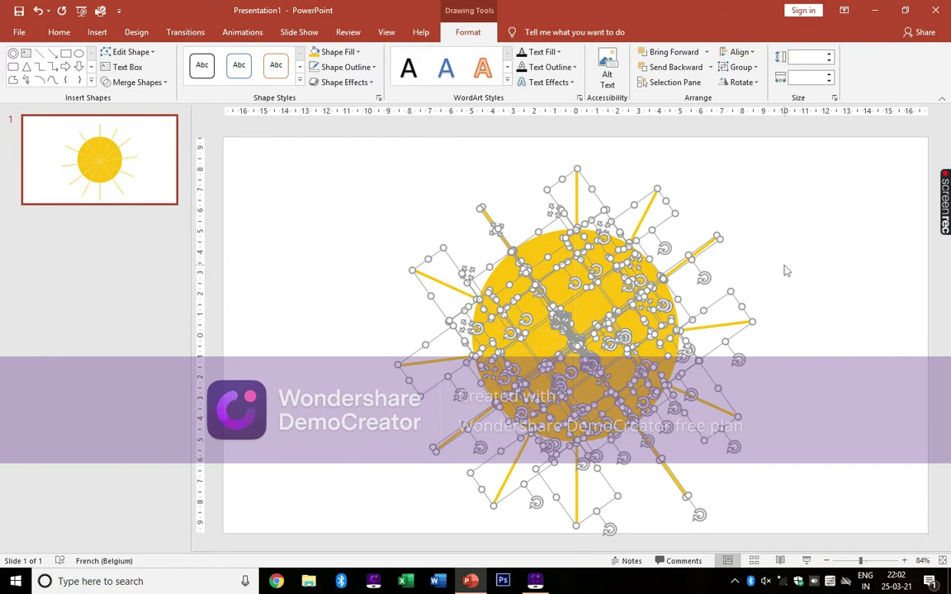
left_click(788, 300)
left_click(577, 346)
left_click(743, 345)
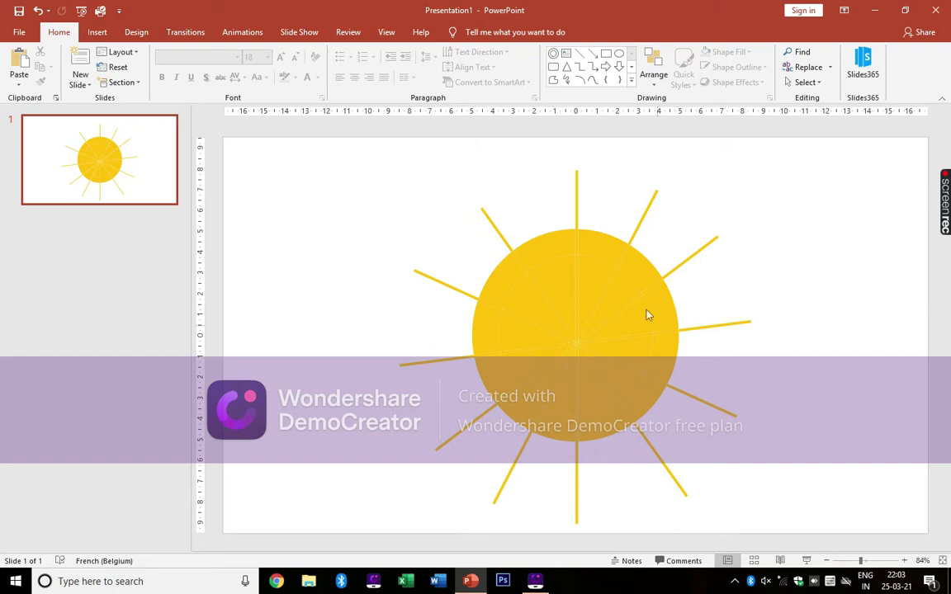
left_click(609, 263)
left_click(635, 273)
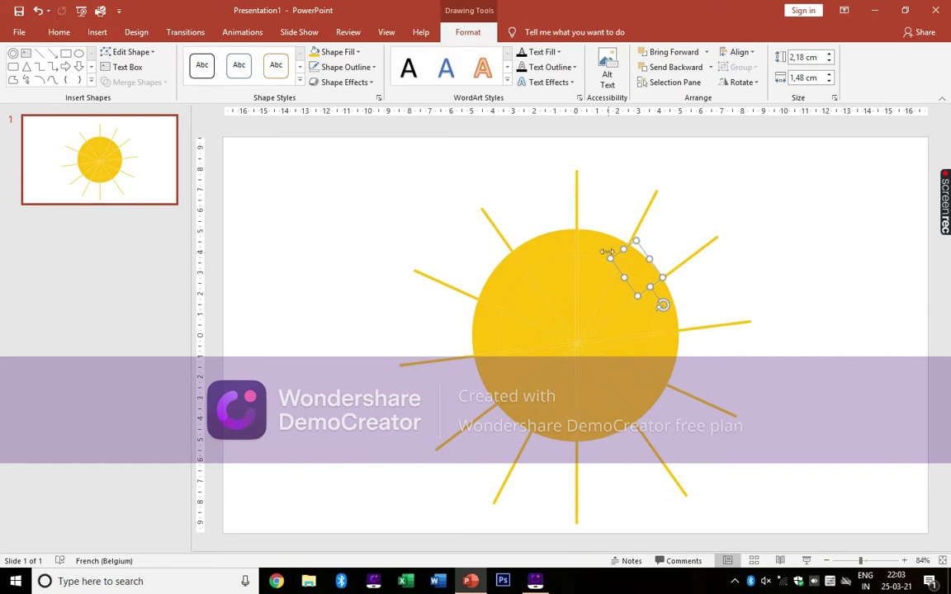
left_click(578, 253)
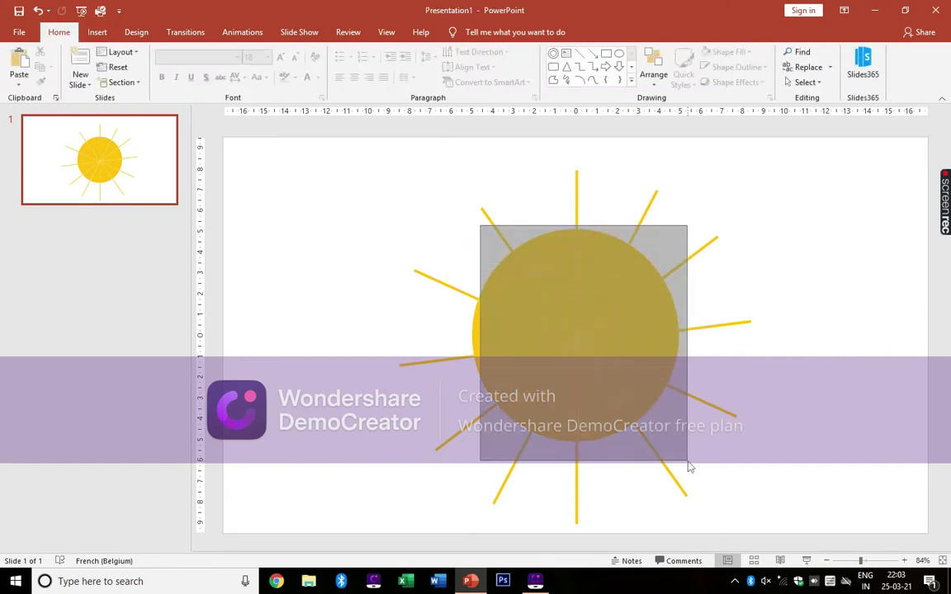
left_click_drag(481, 228, 687, 465)
left_click(732, 316)
left_click(630, 266)
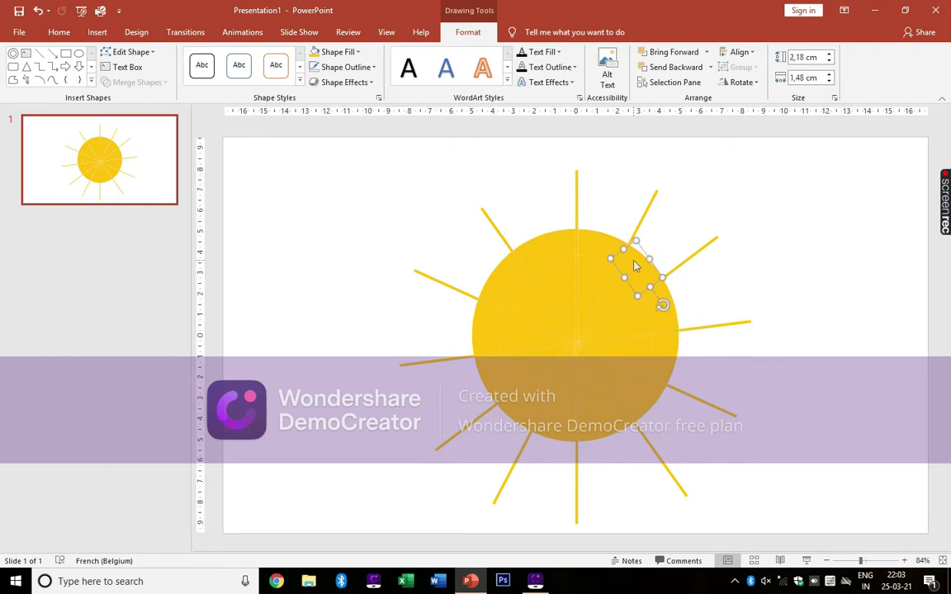
left_click(664, 320)
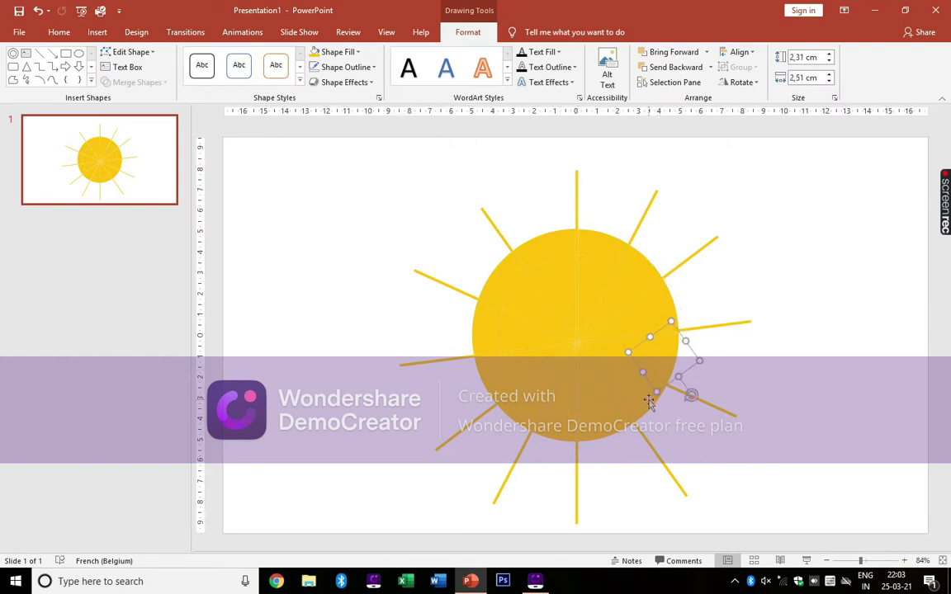
left_click(617, 412)
left_click(555, 429)
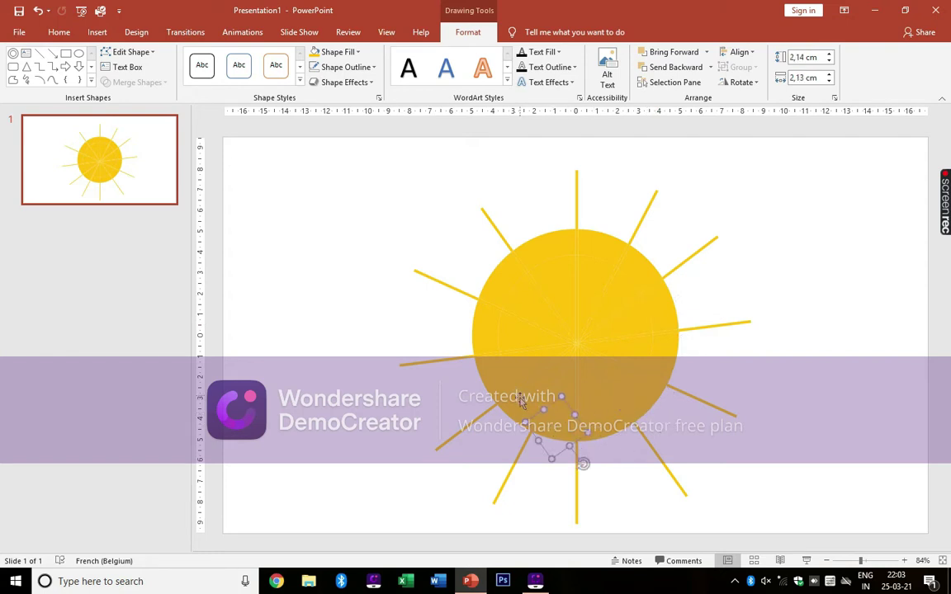
left_click(520, 400, "shift")
left_click(496, 364, "shift")
left_click(492, 330, "shift")
left_click(505, 279, "shift")
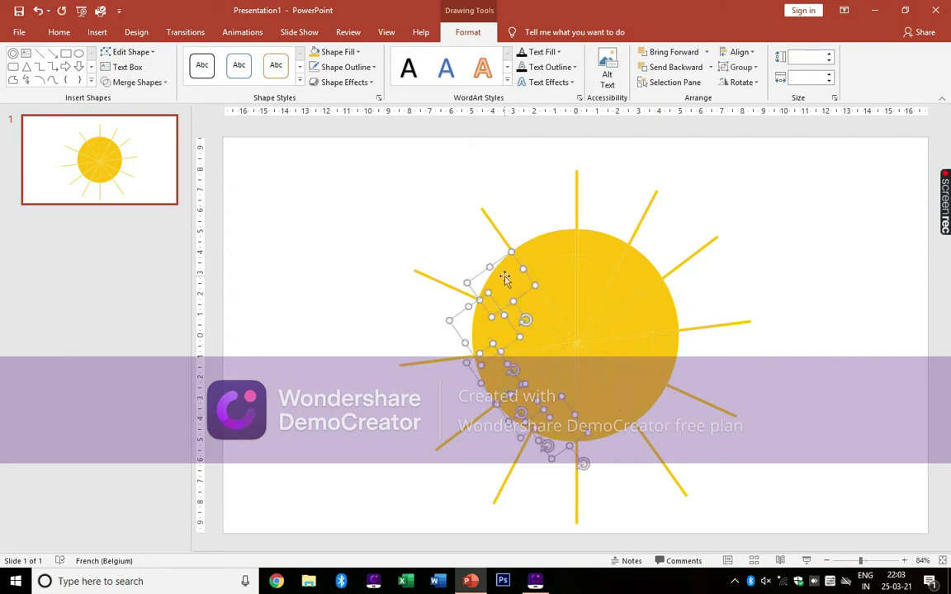
left_click(569, 252, "shift")
left_click(625, 278, "shift")
left_click(654, 314, "shift")
left_click(638, 367, "shift")
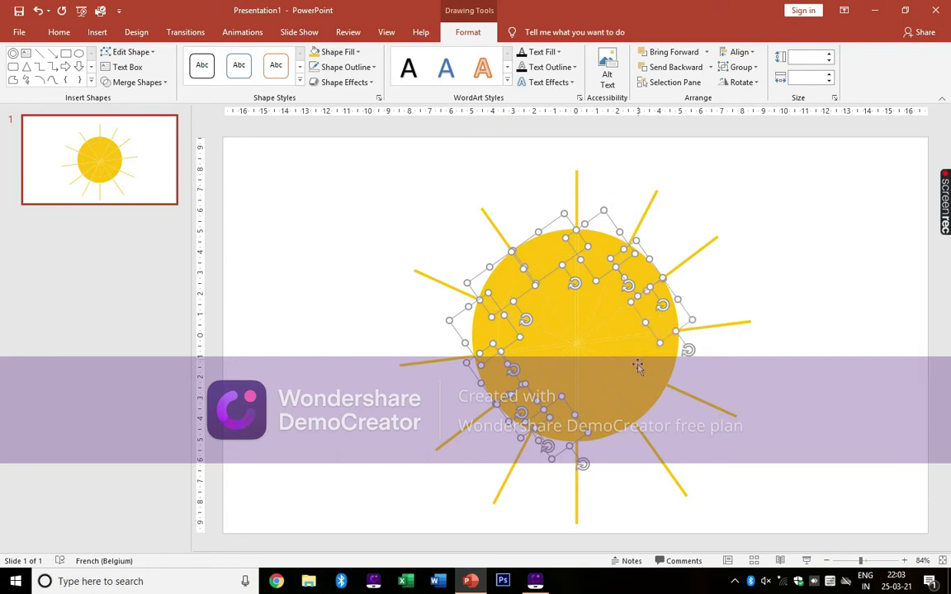
left_click(609, 397, "shift")
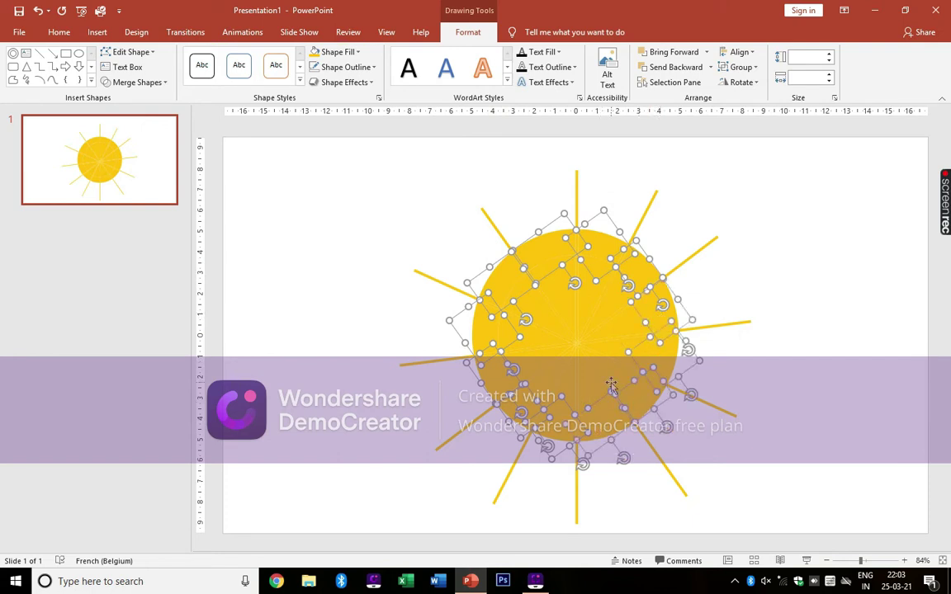
left_click(136, 82)
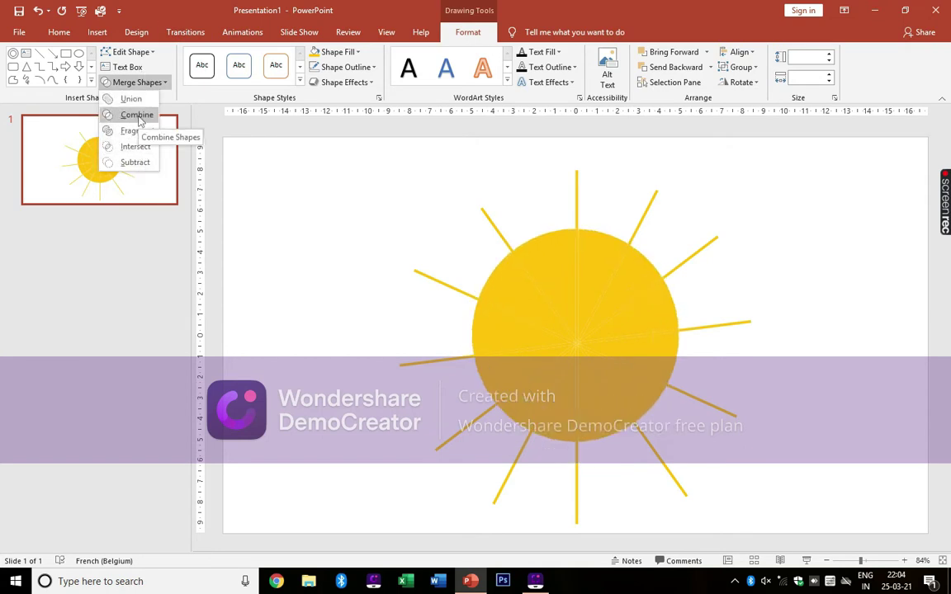
left_click(275, 475)
left_click(683, 427)
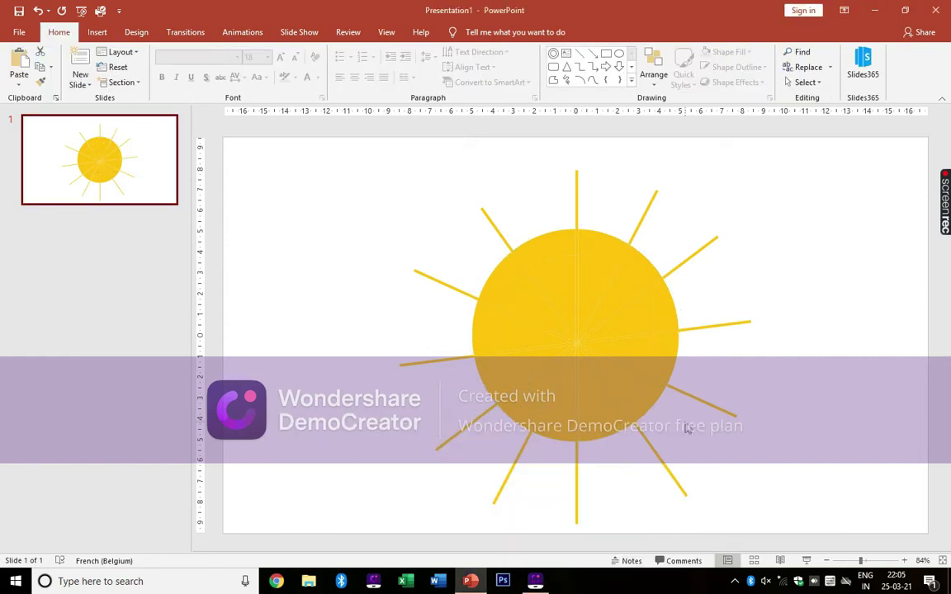
Step: Add a new slide 2 after the sun slide and delete its placeholders
right_click(59, 262)
left_click(63, 298)
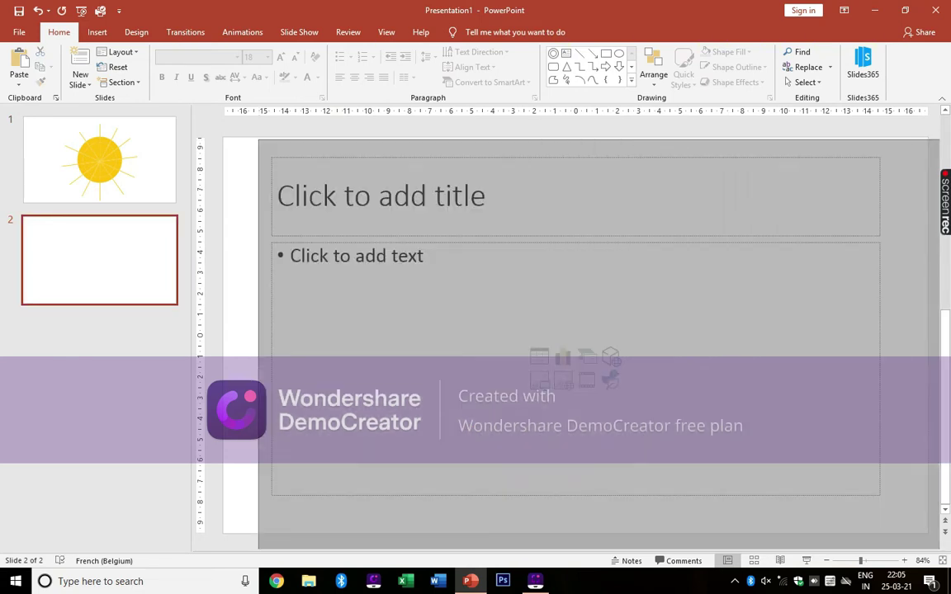
key("ctrl+a")
key("Delete")
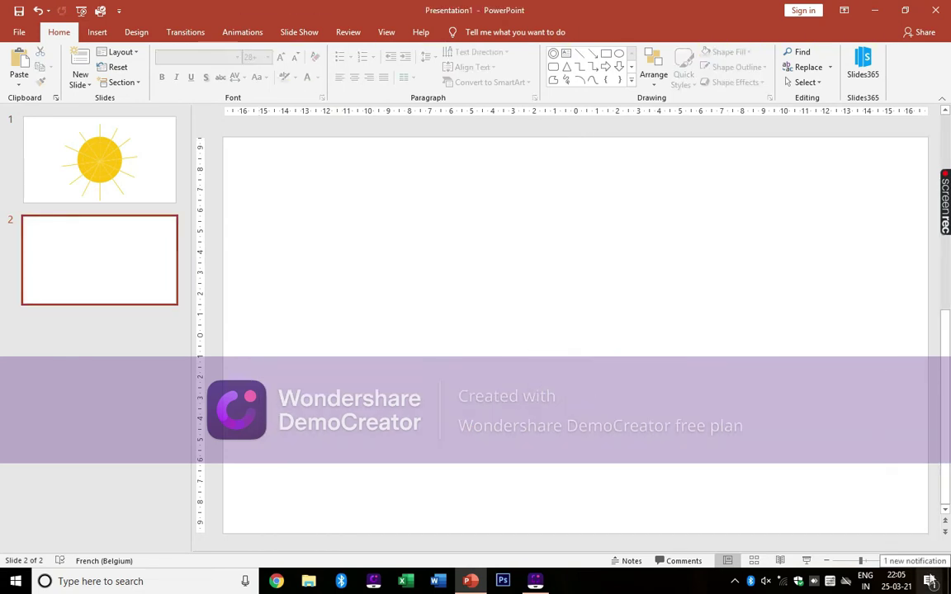
Step: On slide 1, select all the zigzag outer ring pieces around the sun
left_click(161, 144)
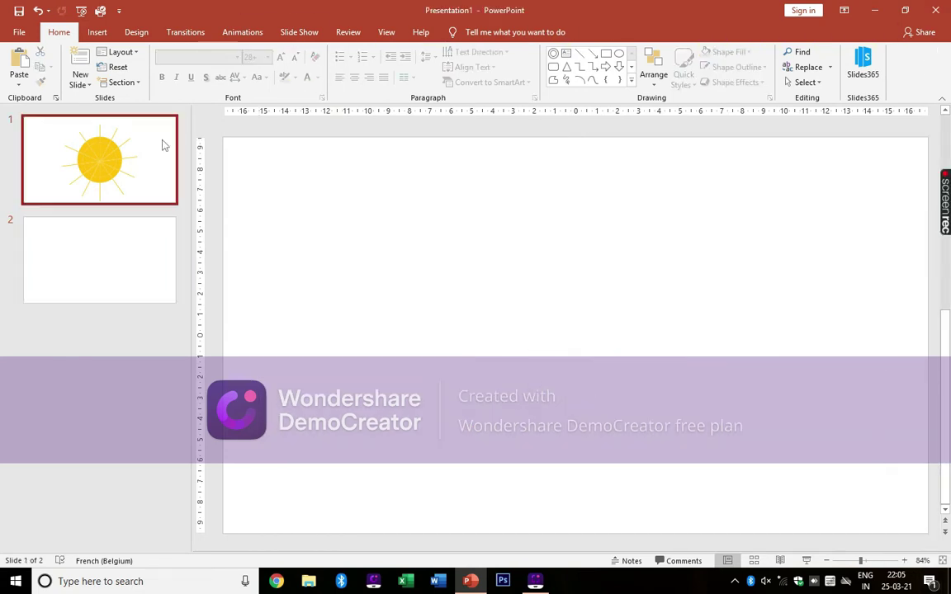
left_click(552, 254)
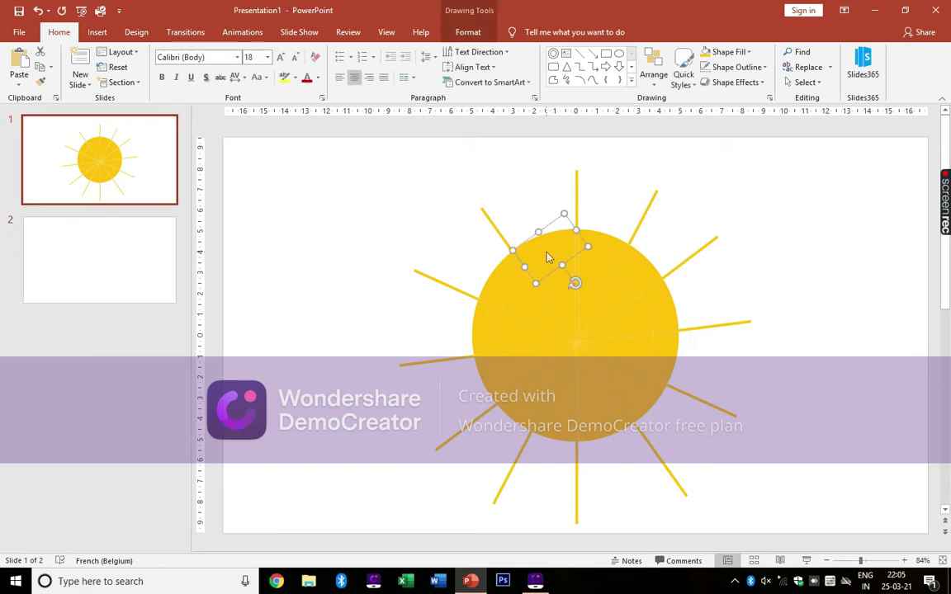
left_click(611, 248, "shift")
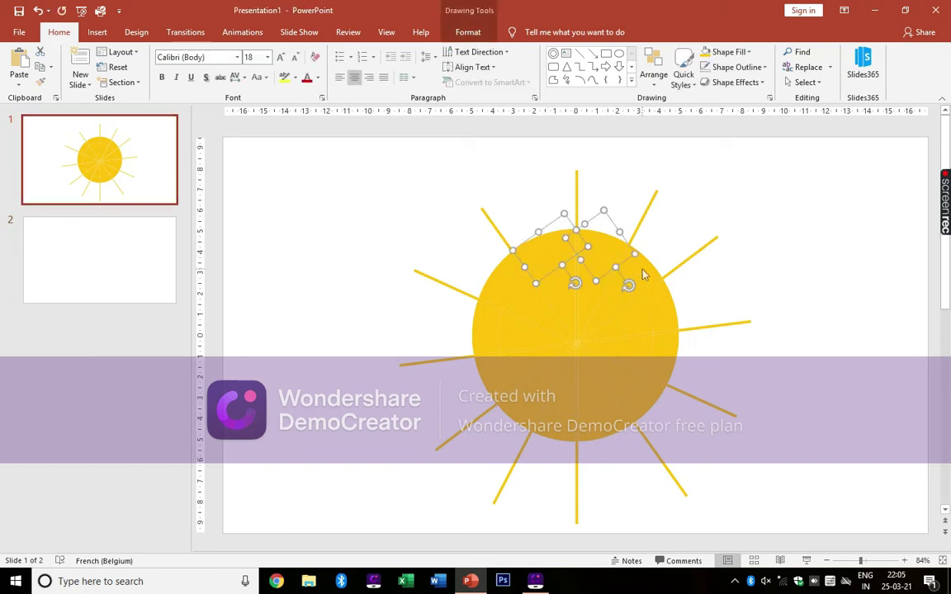
left_click(648, 273, "shift")
left_click(673, 317, "shift")
left_click(668, 371, "shift")
left_click(591, 409, "shift")
left_click(533, 375, "shift")
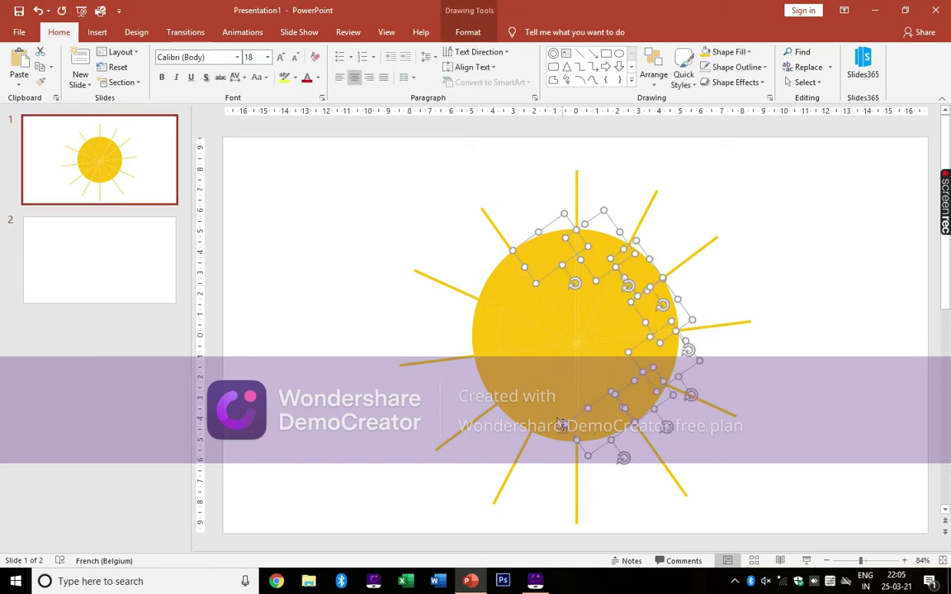
left_click(503, 384, "shift")
left_click(450, 339, "shift")
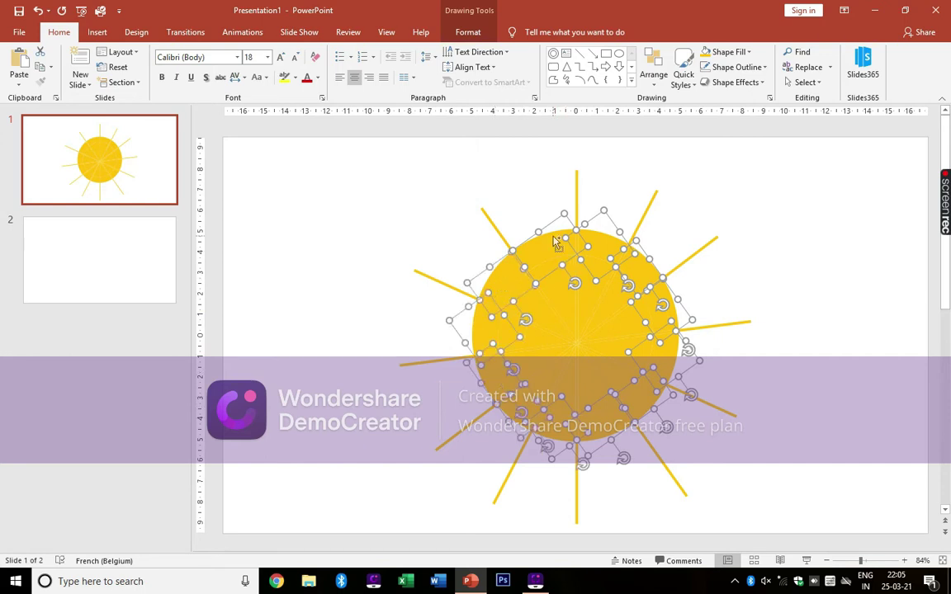
right_click(548, 236)
left_click(543, 253, "shift")
Step: Copy the selected ring pieces and paste them onto blank slide 2
right_click(543, 253)
left_click(568, 269)
left_click(167, 235)
right_click(417, 238)
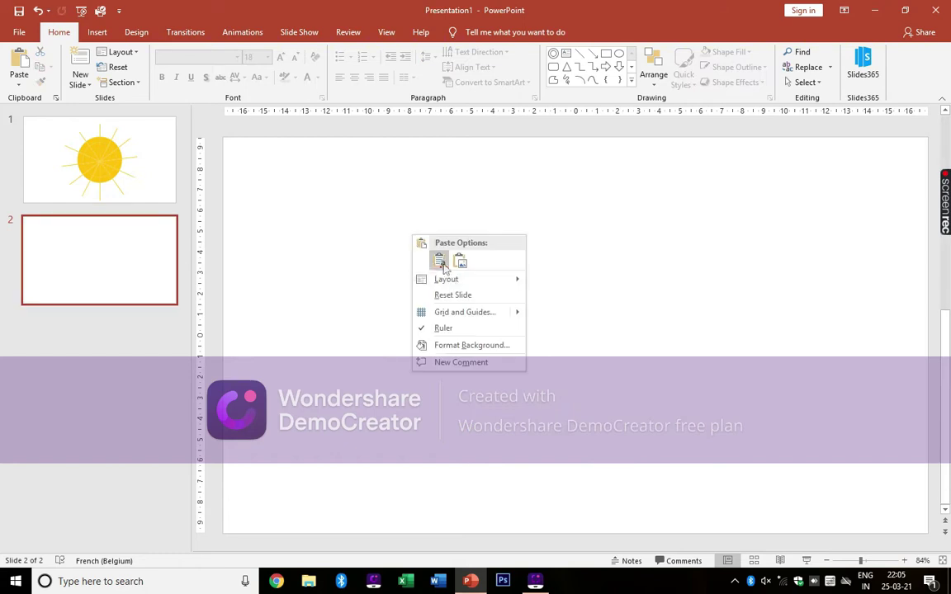
left_click(436, 259)
left_click(718, 262)
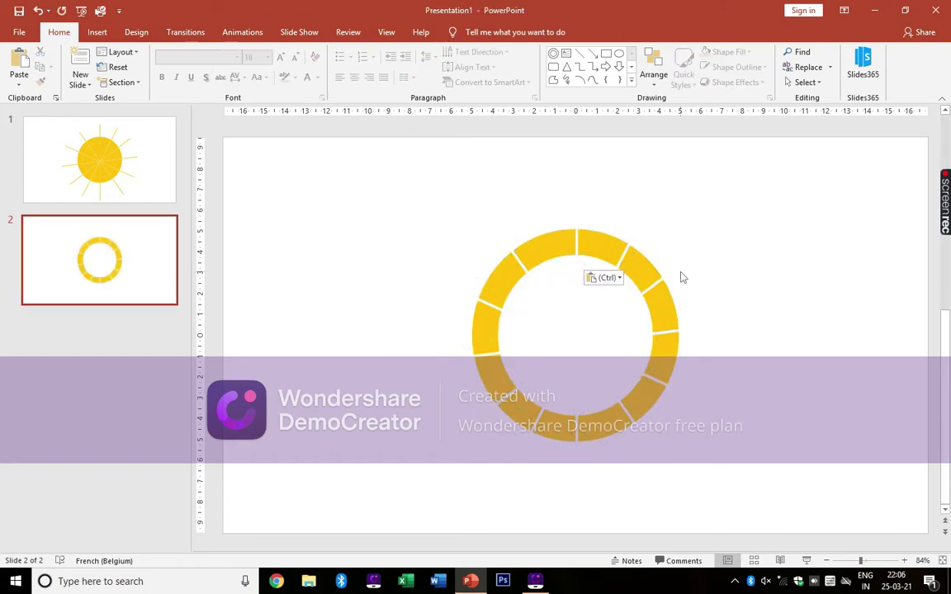
Step: Fill every other ring segment light grey
left_click_drag(520, 265, 520, 262)
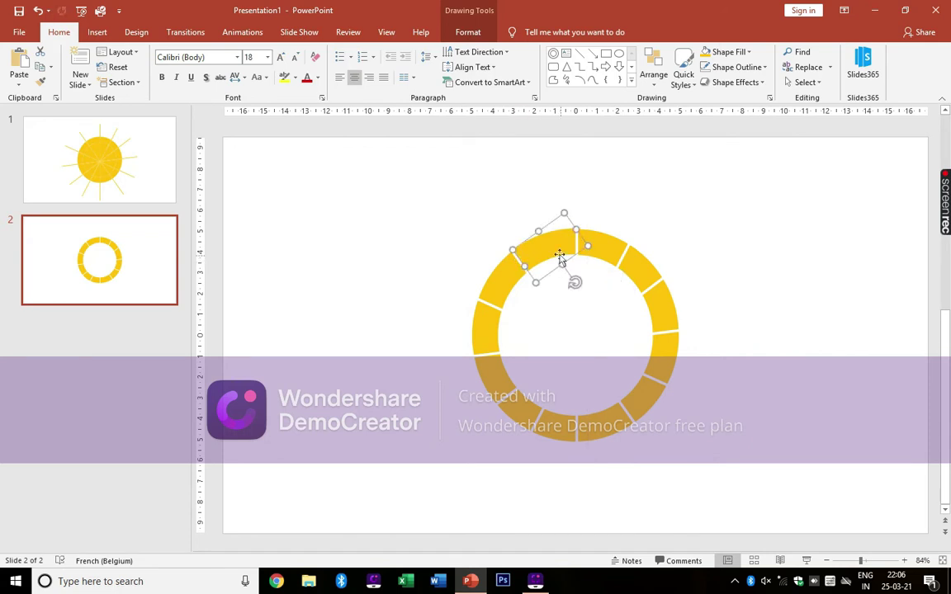
left_click(730, 250)
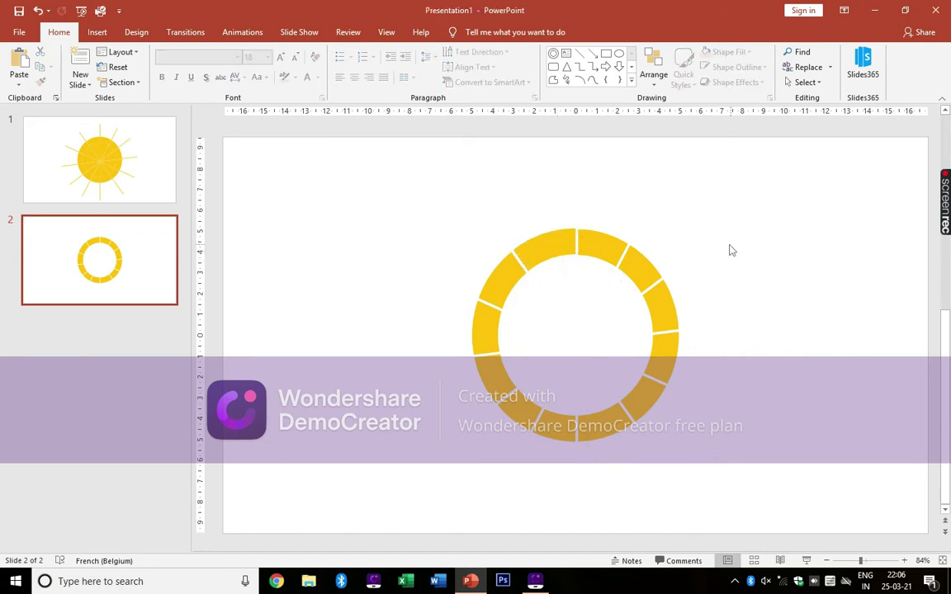
left_click(38, 10)
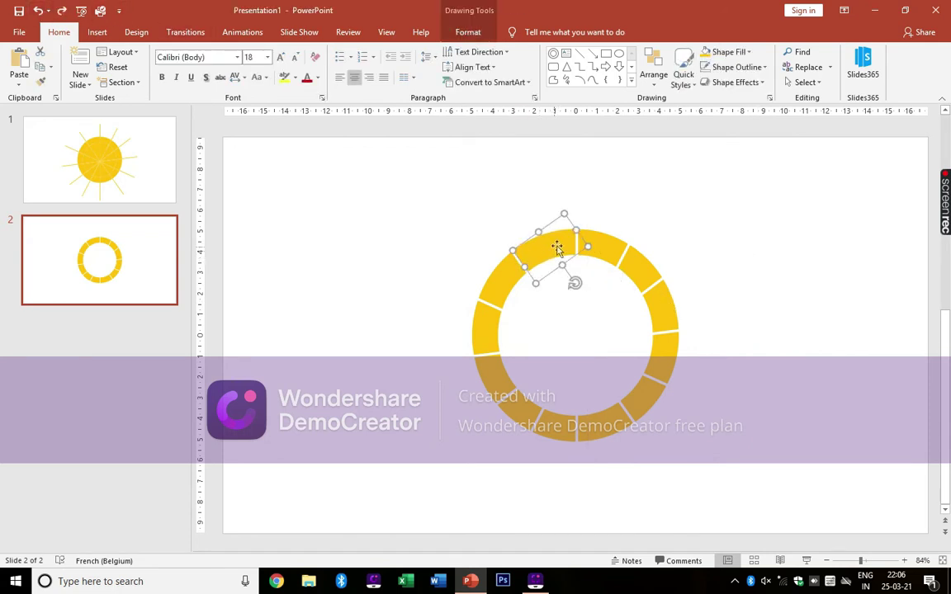
left_click(634, 269, "shift")
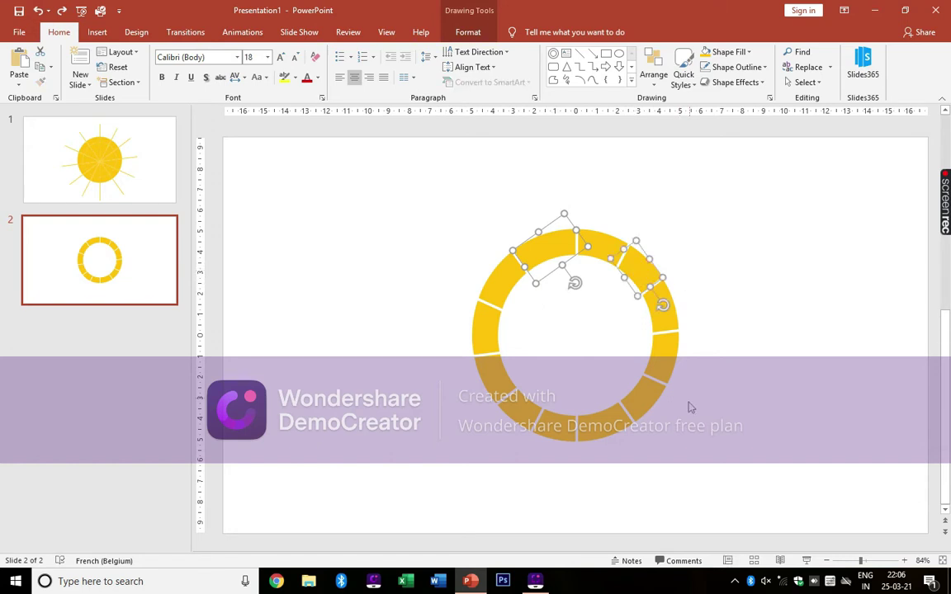
left_click(662, 356, "shift")
left_click(608, 423, "shift")
left_click(526, 408, "shift")
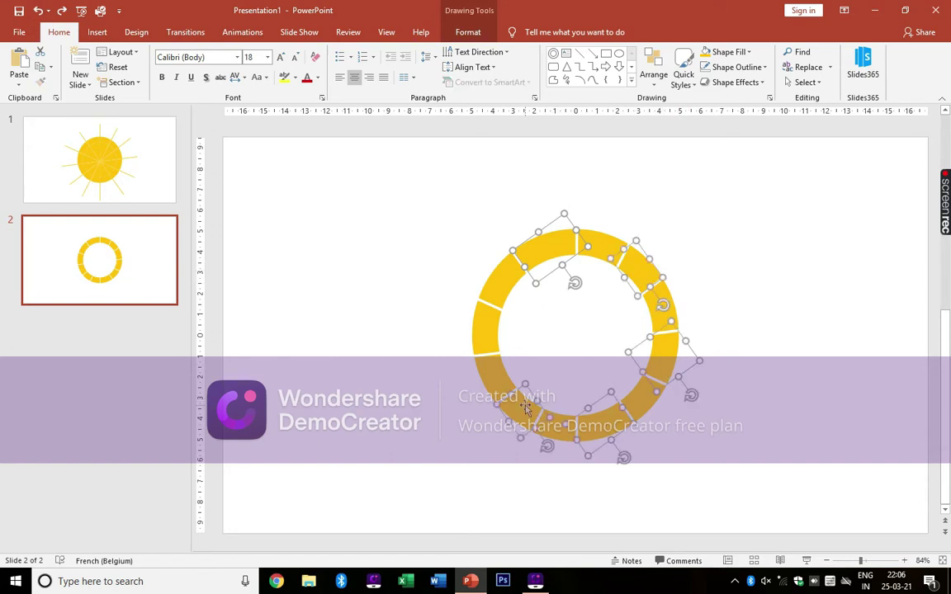
left_click(489, 335, "shift")
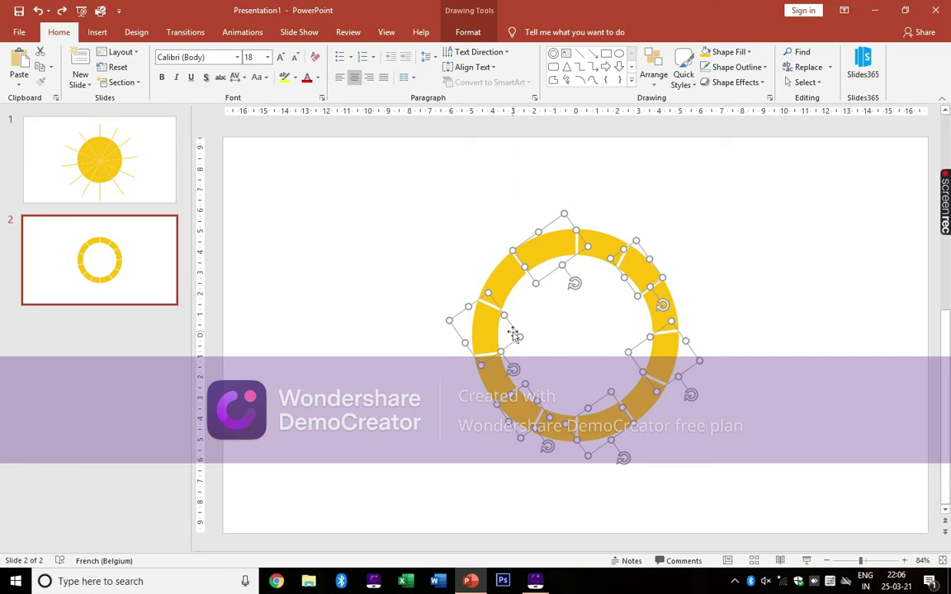
left_click(537, 582)
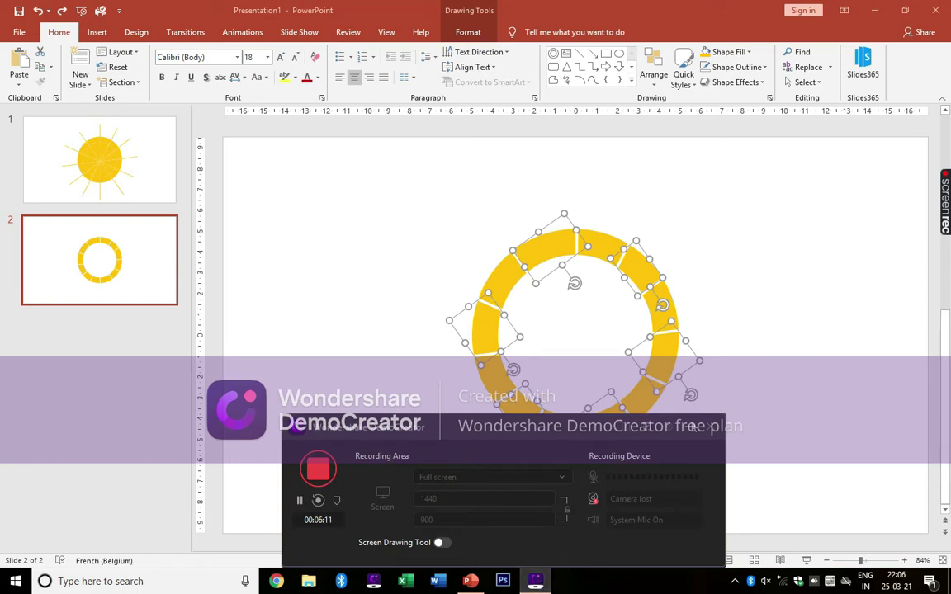
left_click(468, 32)
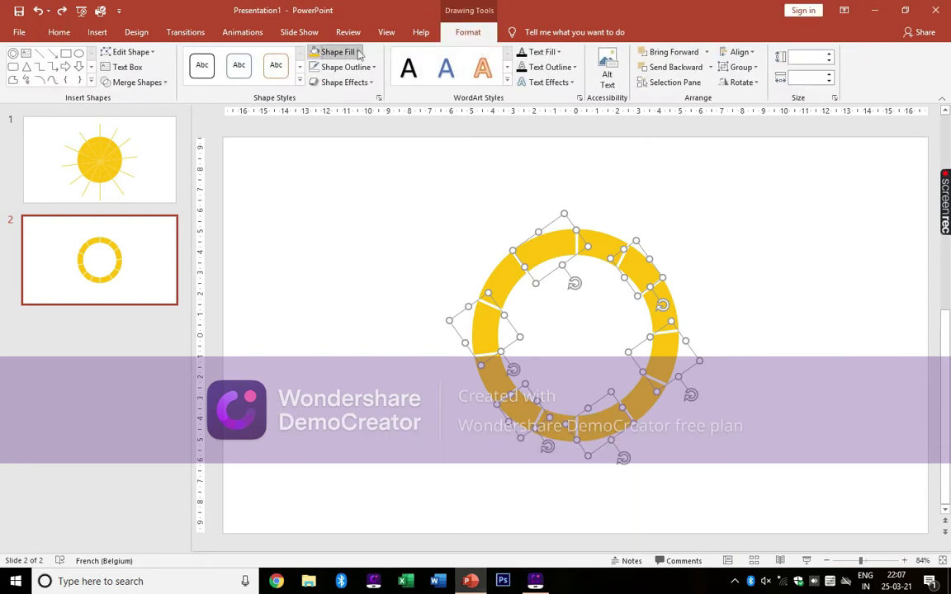
left_click(336, 51)
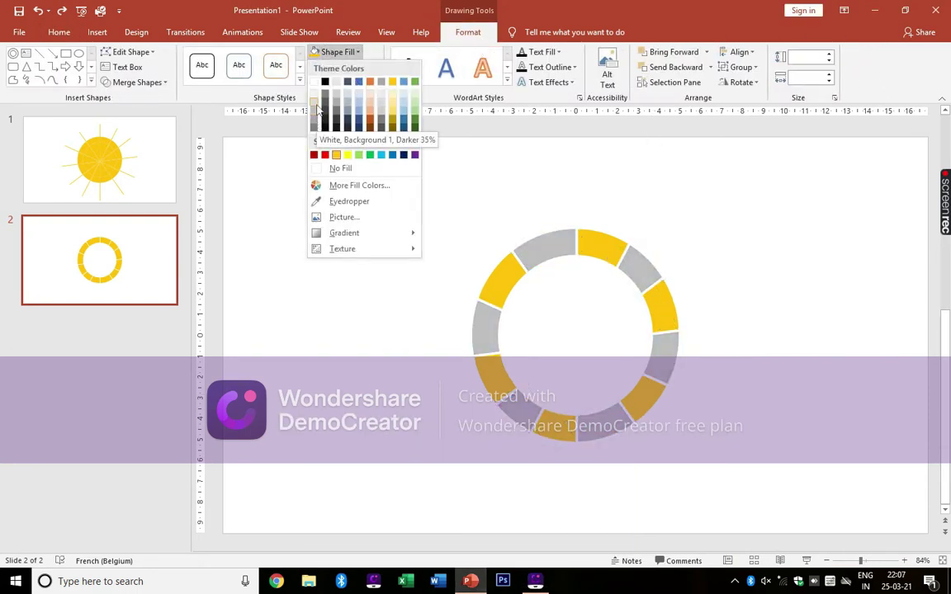
left_click(320, 114)
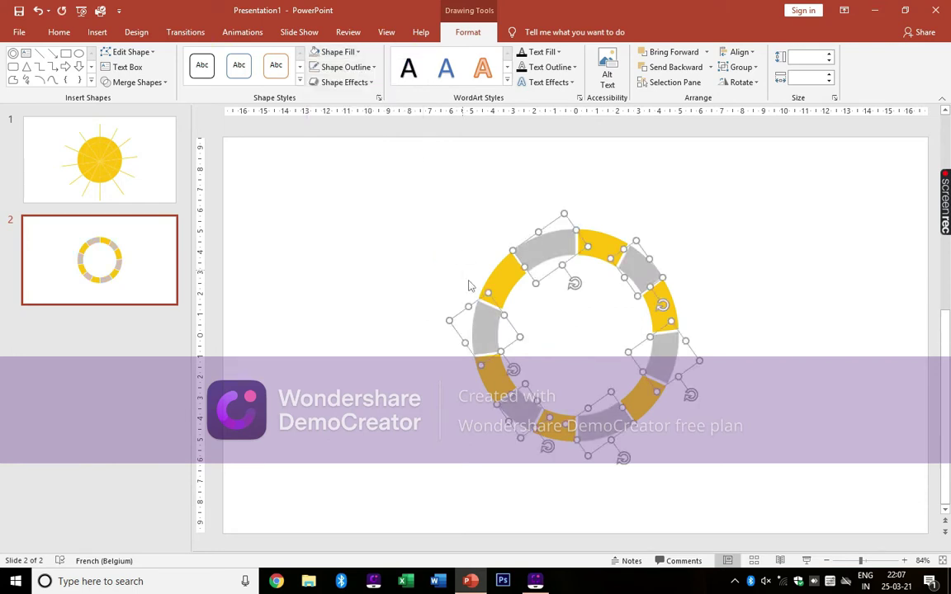
Step: Fill the remaining yellow ring segments a darker grey
left_click(501, 276)
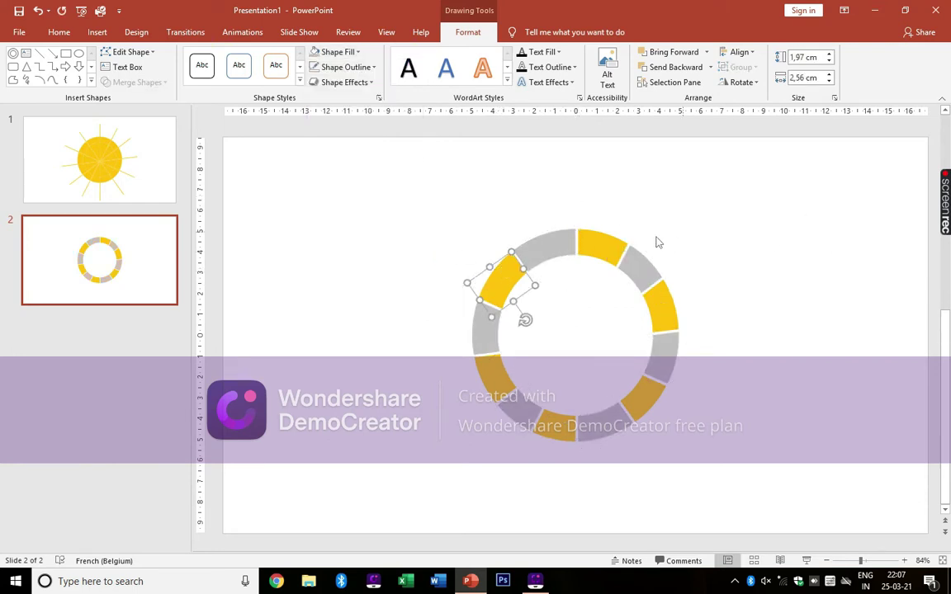
left_click(601, 245, "shift")
left_click(660, 305, "shift")
left_click(633, 382, "shift")
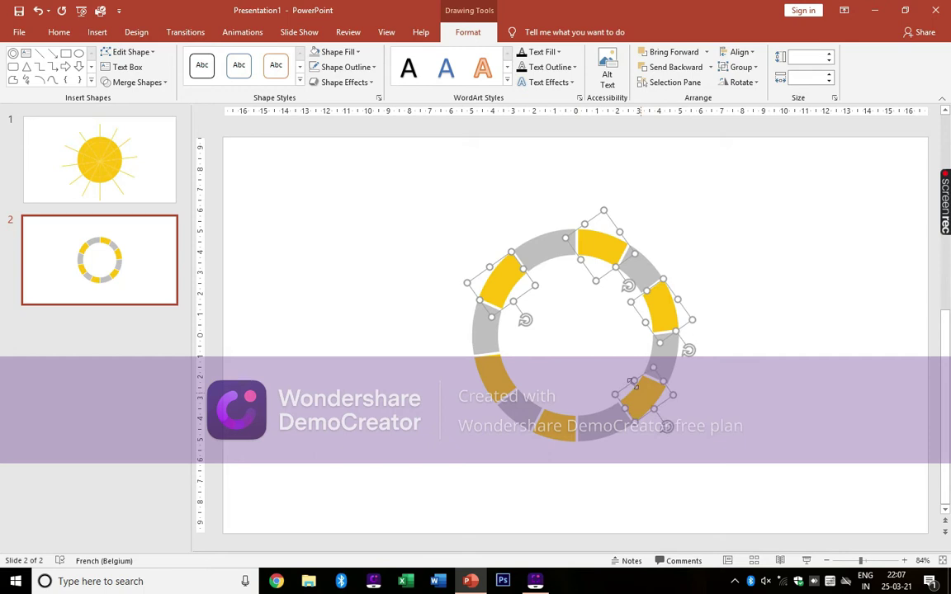
left_click(556, 425, "shift")
left_click(511, 374, "shift")
left_click(337, 51)
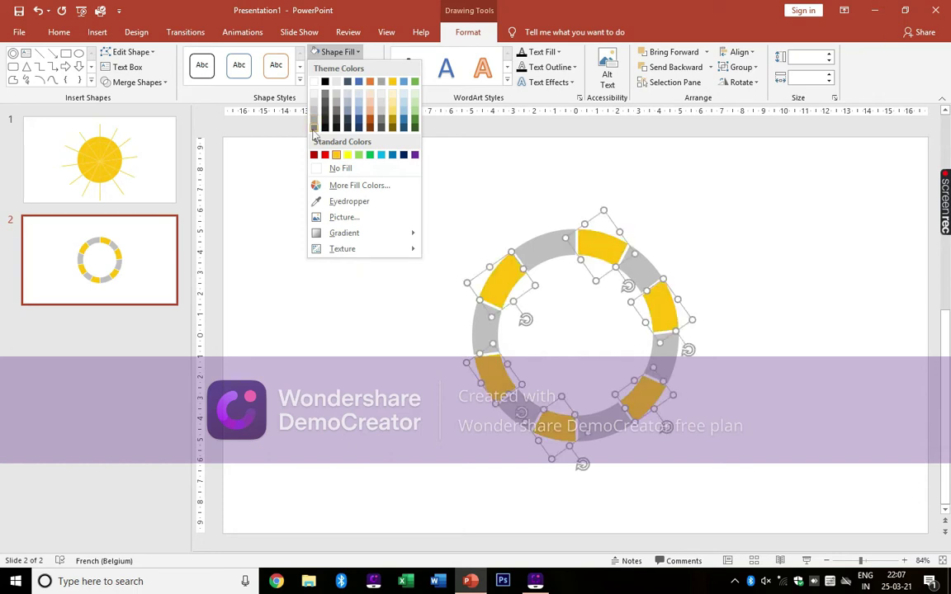
left_click(336, 107)
left_click(836, 274)
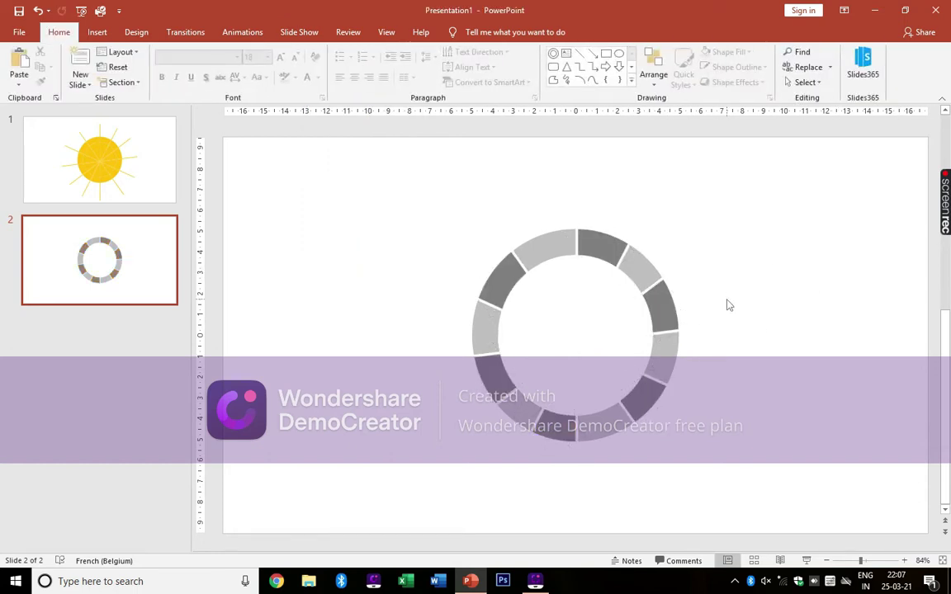
Step: Group all ring segments with Ctrl+G and add a new slide 3 after slide 2
left_click(581, 264)
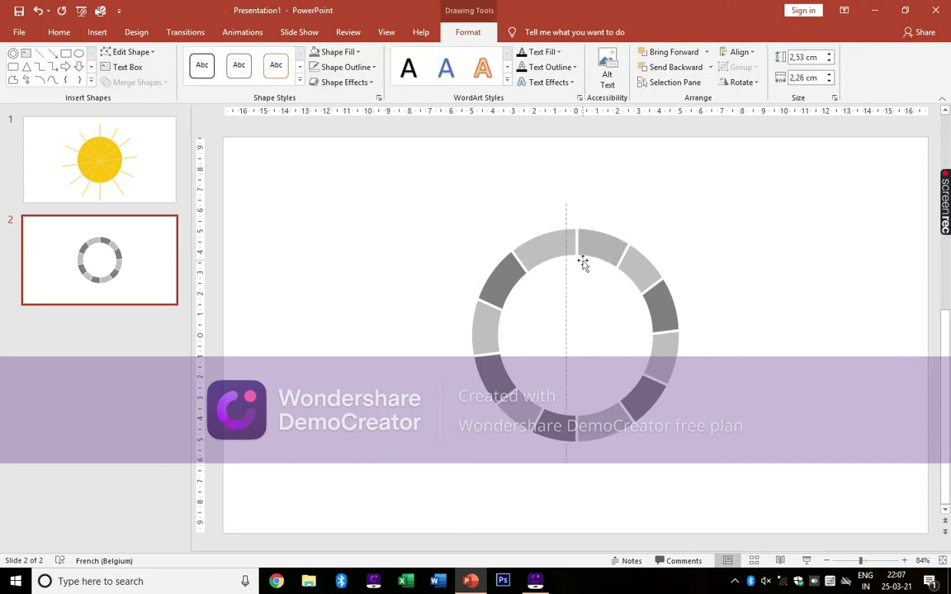
left_click(870, 187)
left_click_drag(791, 165, 270, 457)
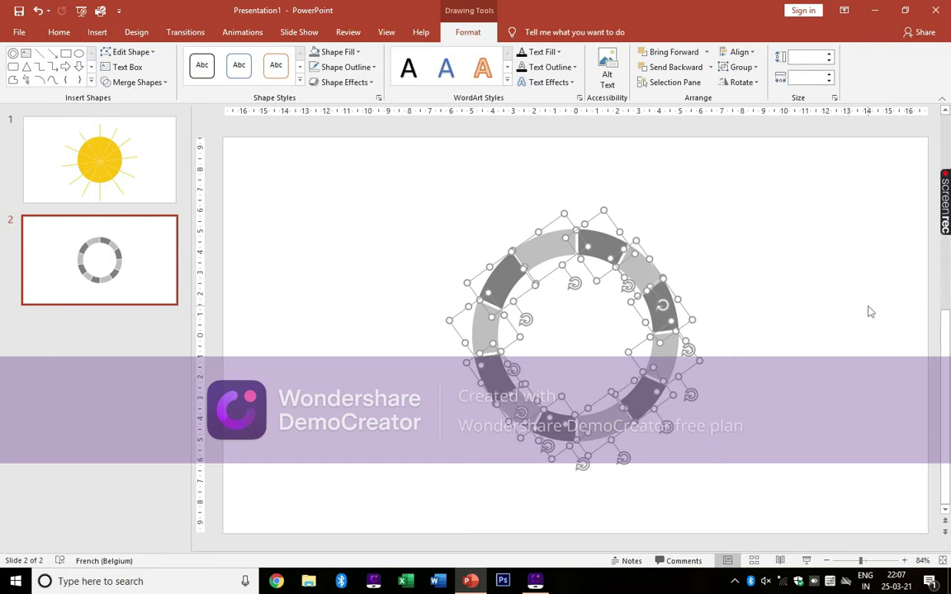
key("ctrl+g")
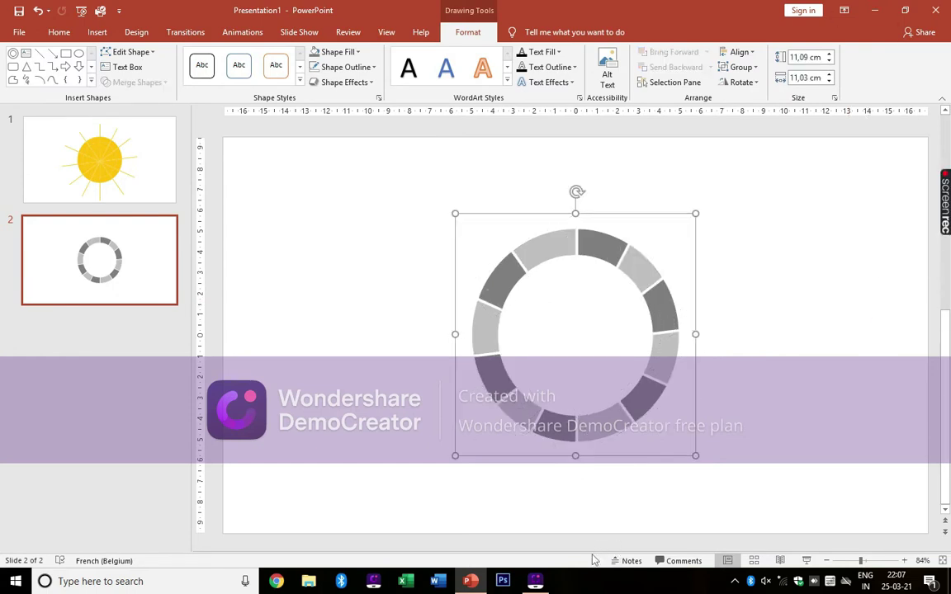
right_click(105, 363)
left_click(146, 408)
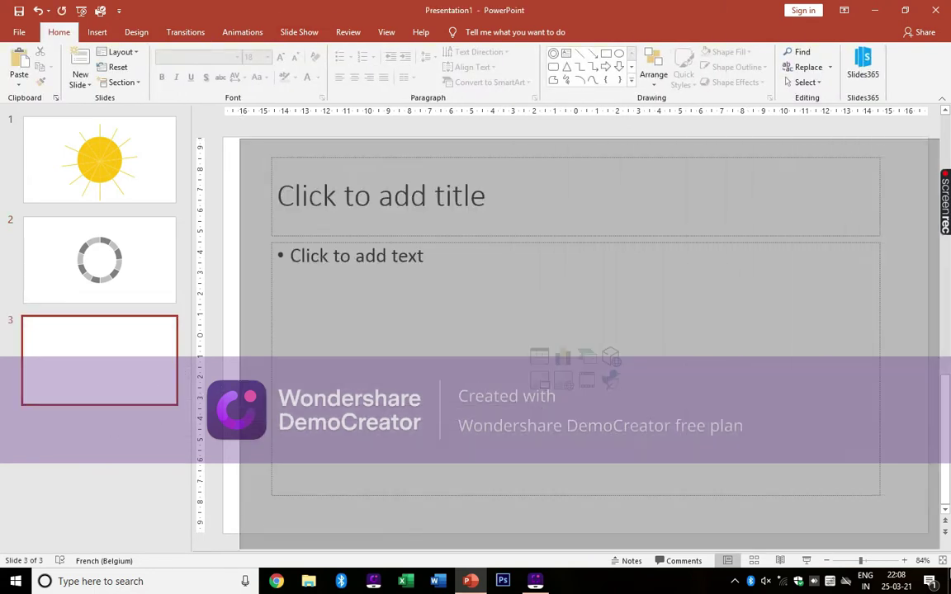
Step: Delete both placeholders from slide 3
left_click_drag(243, 145, 887, 504)
right_click(502, 156)
left_click(516, 165)
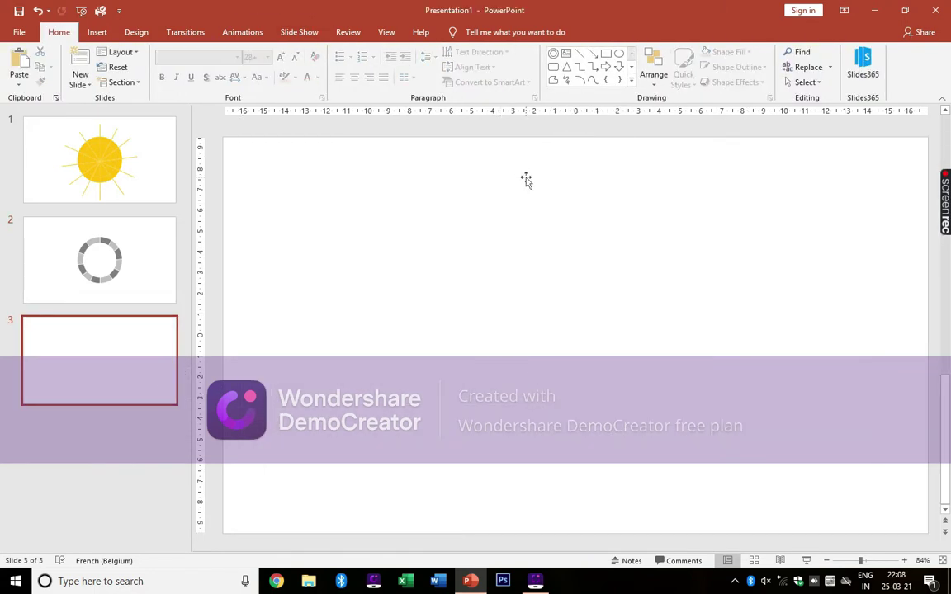
Step: Draw a 4.75 cm circle centred vertically on the slide
left_click(96, 32)
left_click(210, 66)
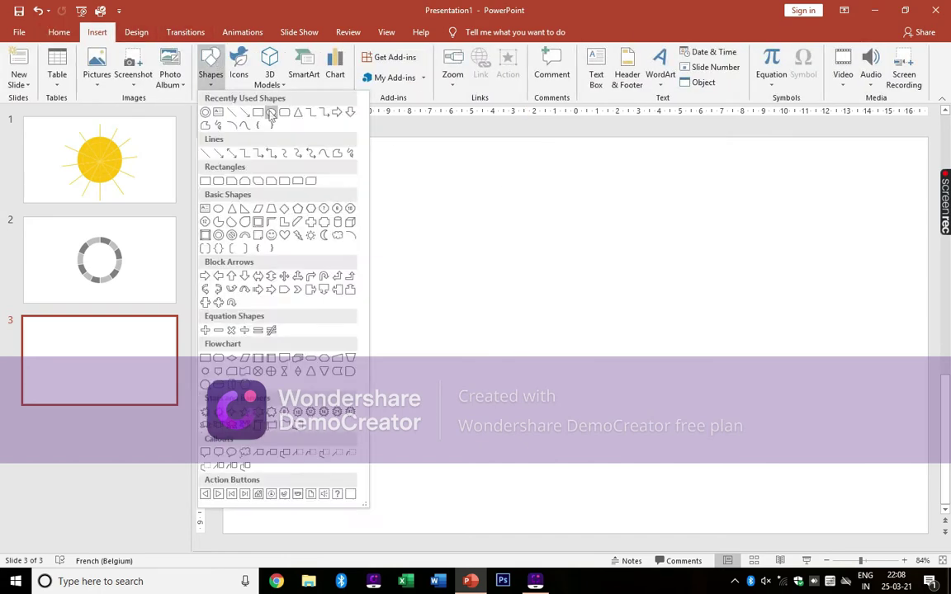
left_click(218, 196)
left_click_drag(622, 246, 520, 340)
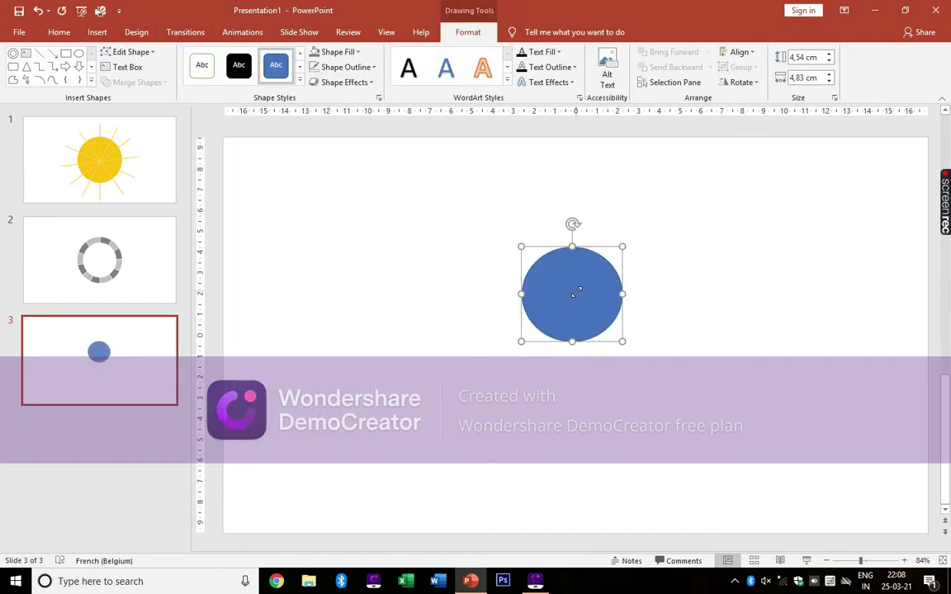
left_click_drag(572, 297, 572, 321)
left_click(738, 52)
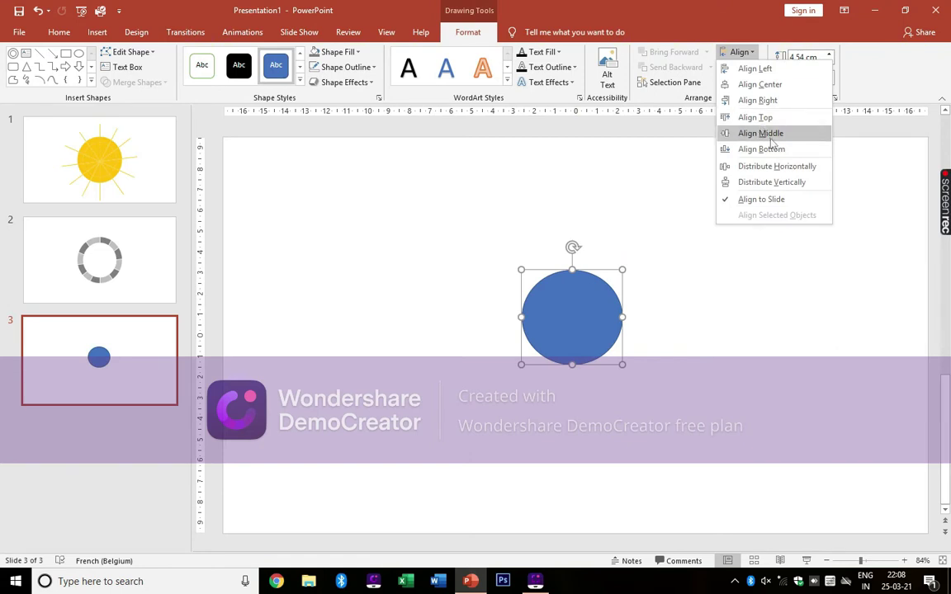
left_click(762, 133)
left_click_drag(573, 288, 574, 285)
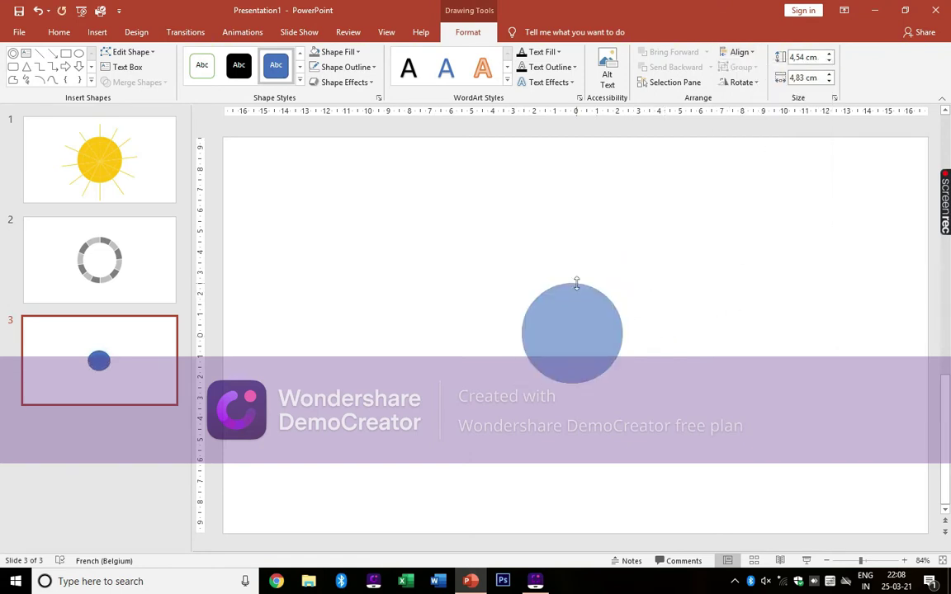
left_click(738, 52)
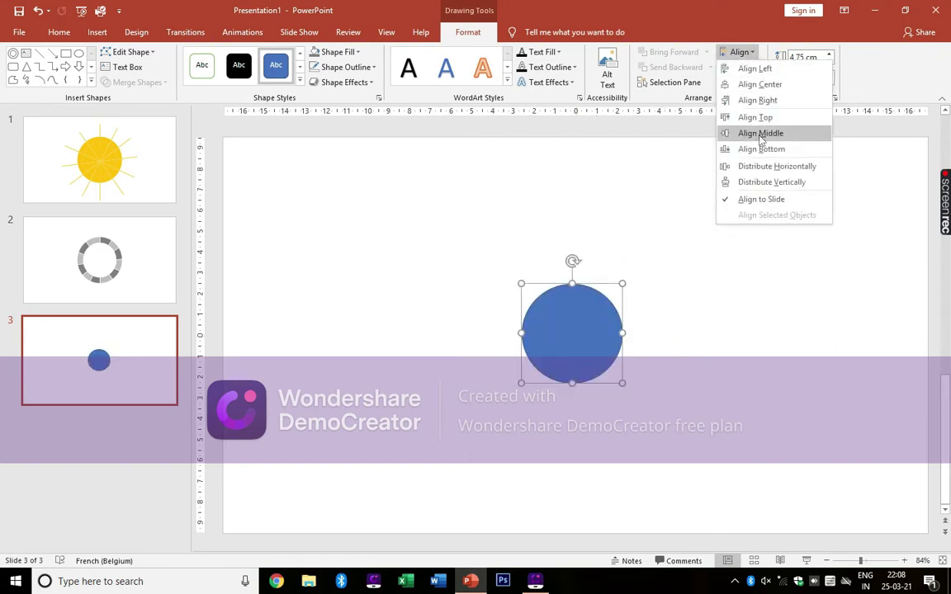
left_click(760, 133)
Step: Draw a thin vertical rectangle bar through the circle's centre
left_click(58, 35)
left_click(97, 31)
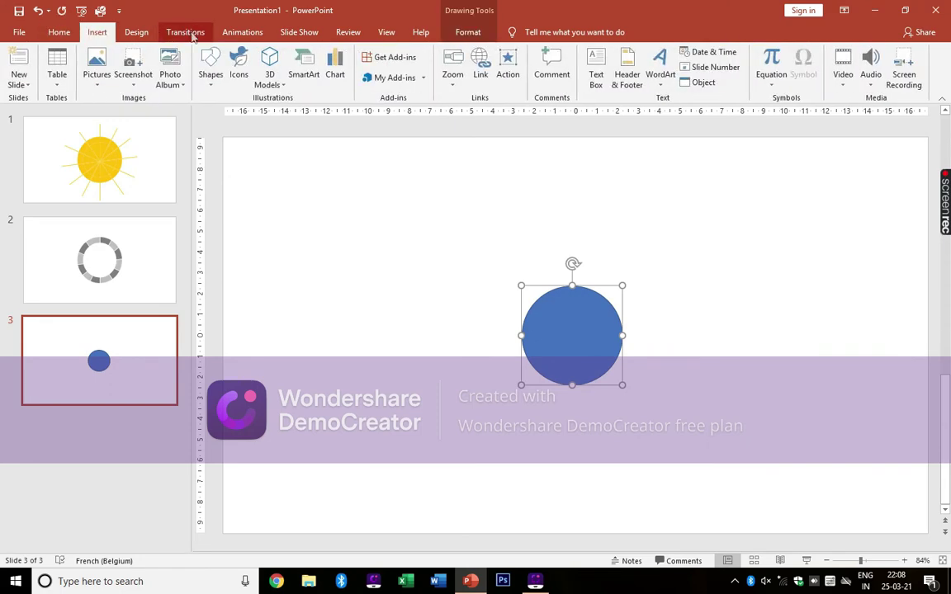
left_click(210, 70)
left_click(235, 111)
left_click_drag(563, 257, 566, 399)
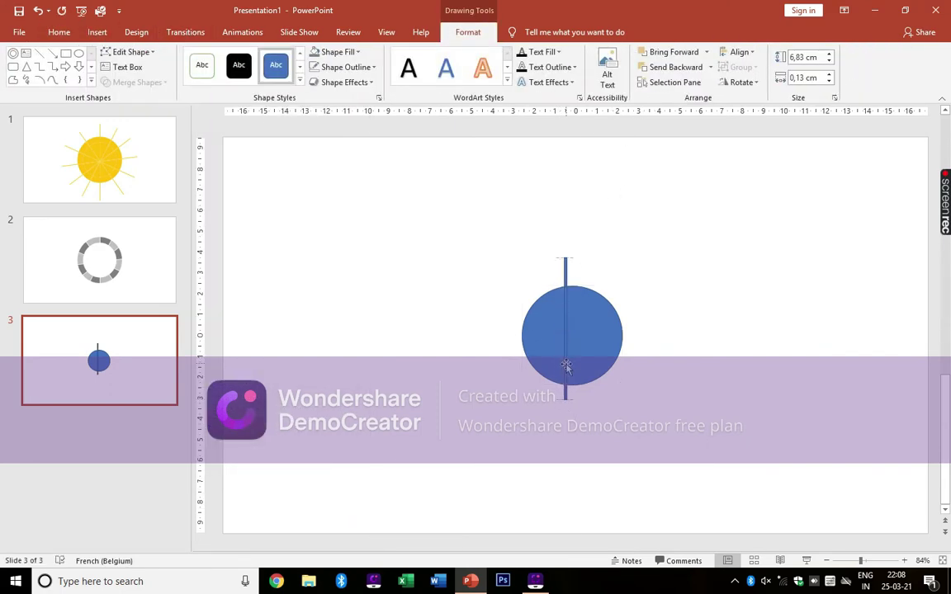
left_click_drag(566, 361, 575, 360)
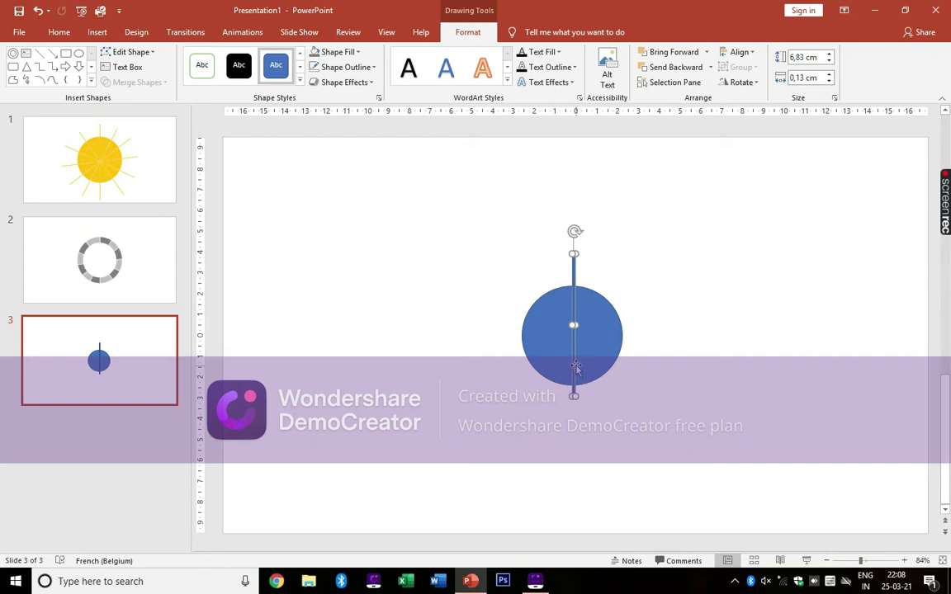
left_click_drag(567, 299, 568, 309)
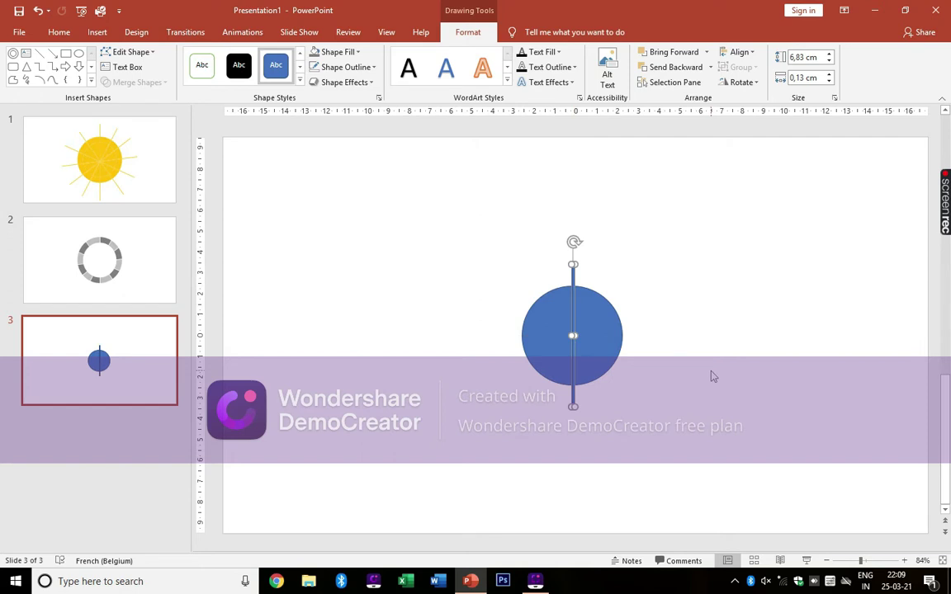
left_click(335, 51)
left_click(704, 242)
Step: Subtract the bar from the circle, then undo to keep both shapes
left_click_drag(705, 224, 386, 446)
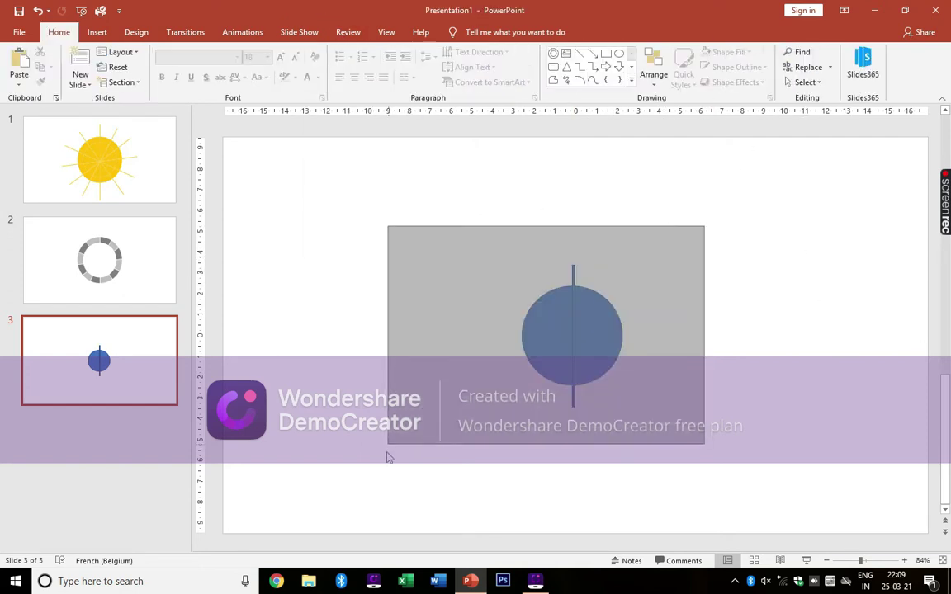
left_click(132, 83)
left_click(127, 163)
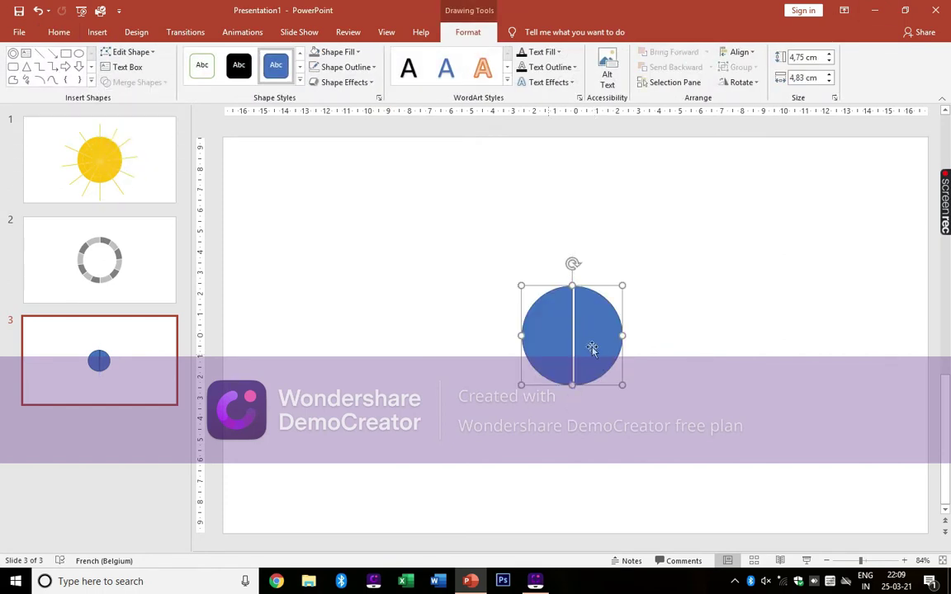
left_click(37, 10)
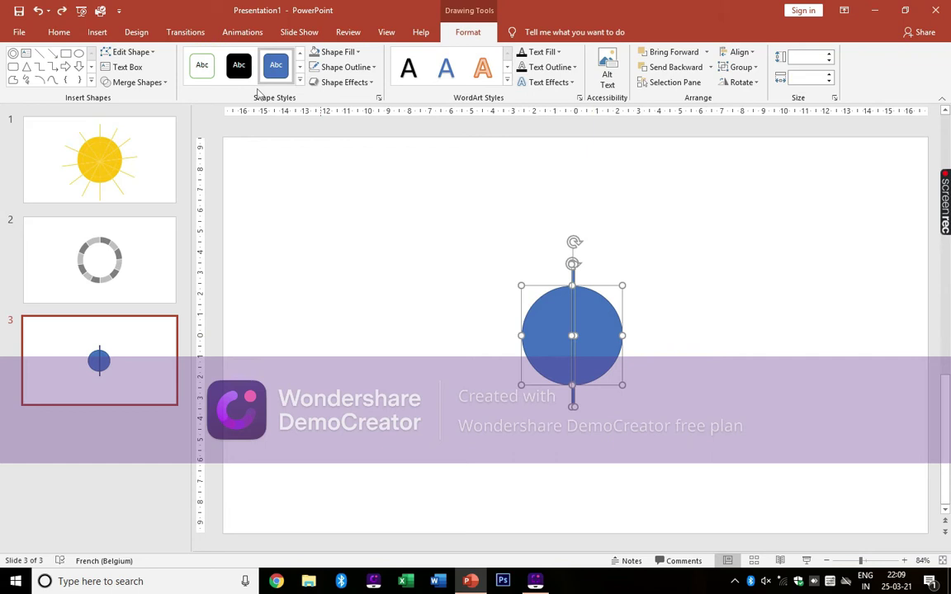
Step: Cut and paste the circle and bar back onto the slide
left_click(330, 52)
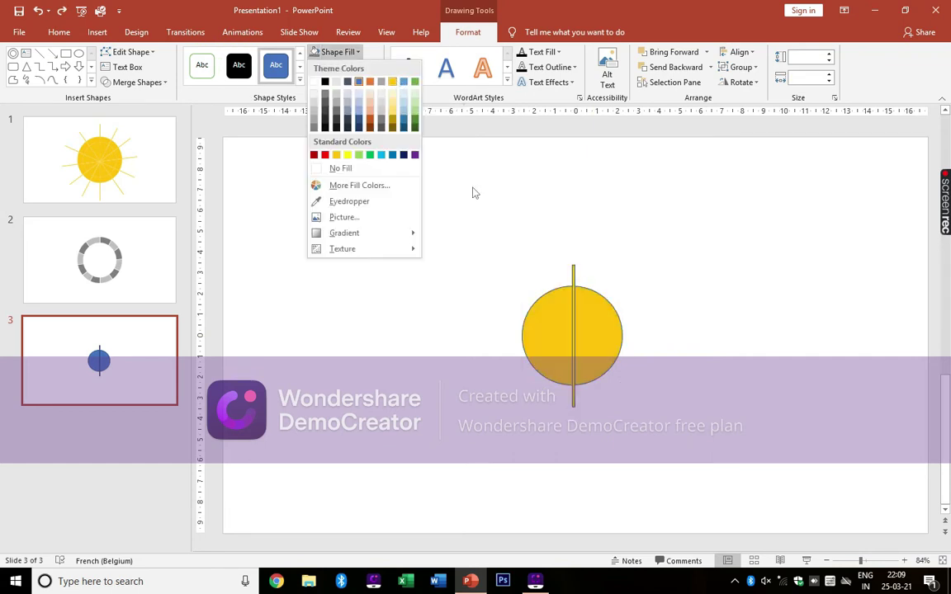
key("Escape")
key("ctrl+x")
key("ctrl+v")
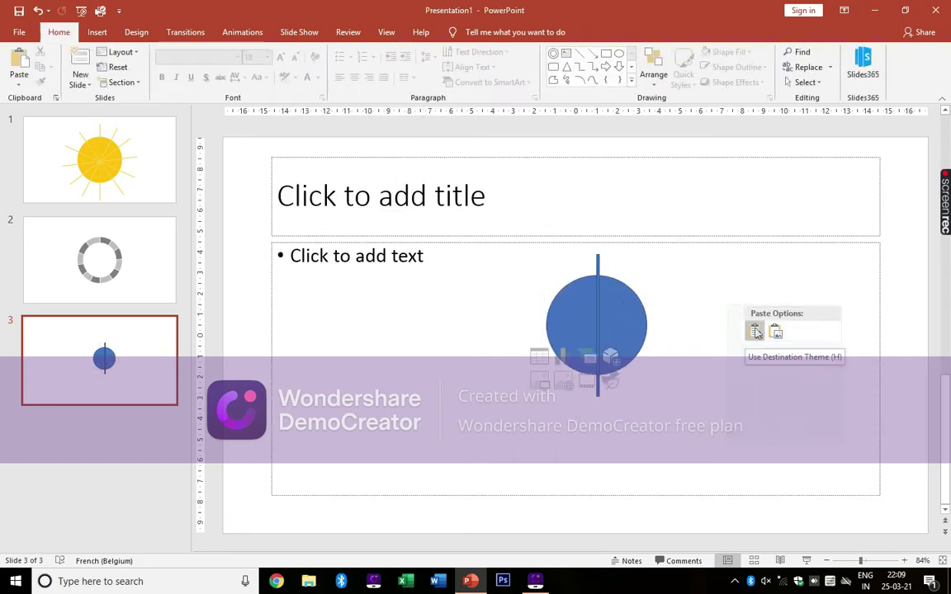
right_click(728, 308)
right_click(543, 245)
key("Escape")
Step: Cut away the circle and draw a rectangle over the line's middle, leaving its ends exposed
right_click(582, 304)
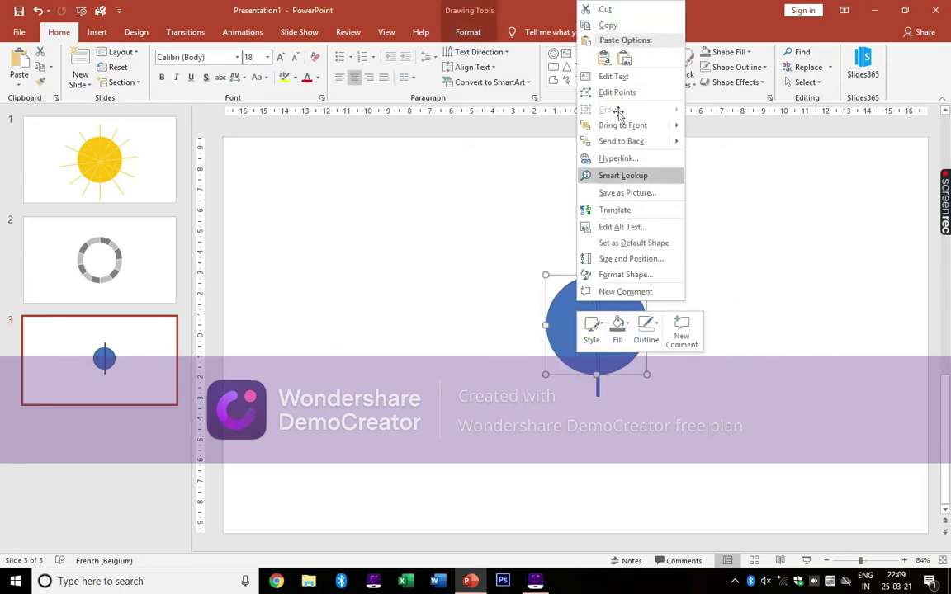
left_click(605, 9)
left_click(98, 32)
left_click(210, 66)
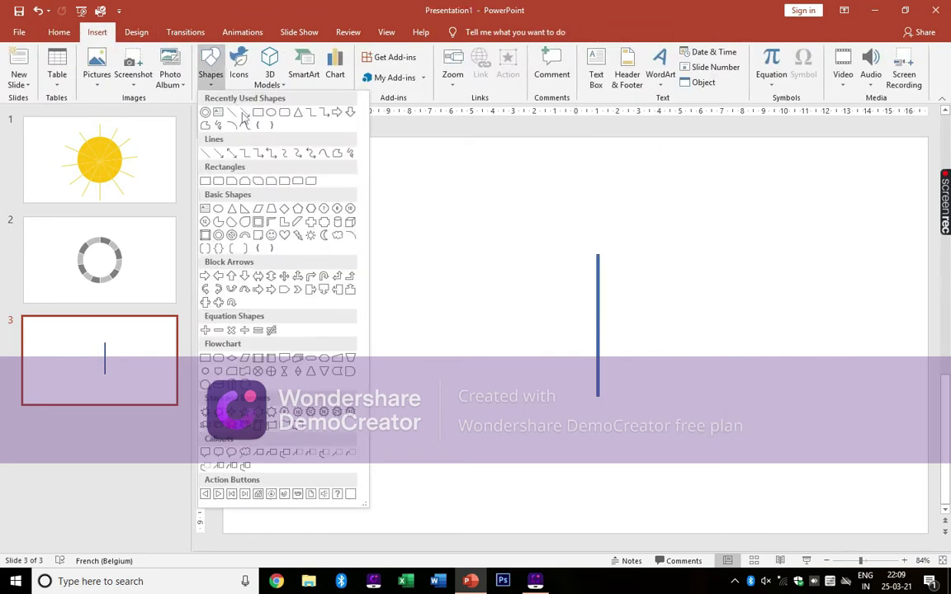
left_click(257, 113)
left_click_drag(529, 283, 696, 390)
left_click_drag(611, 284, 611, 276)
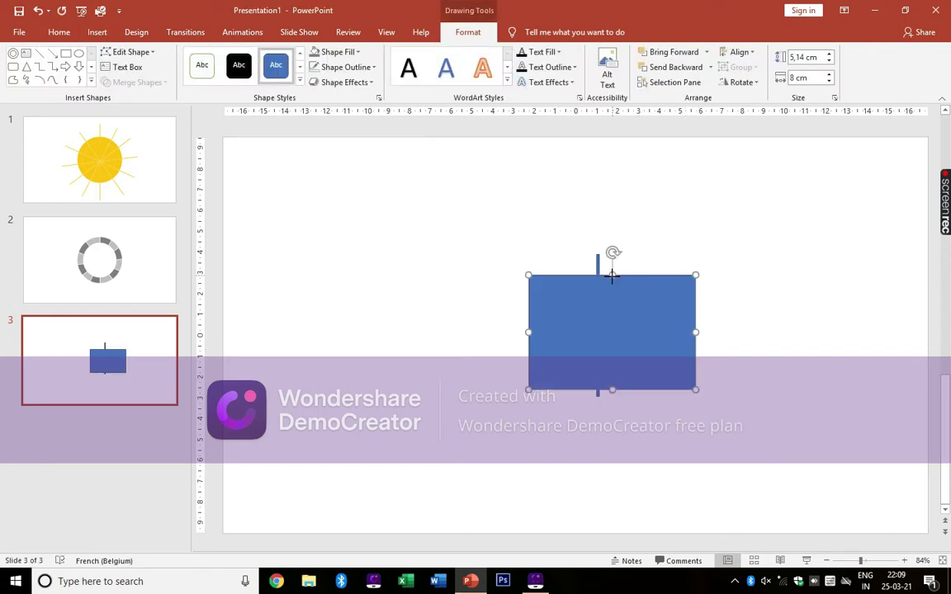
left_click_drag(611, 390, 612, 380)
left_click(736, 487)
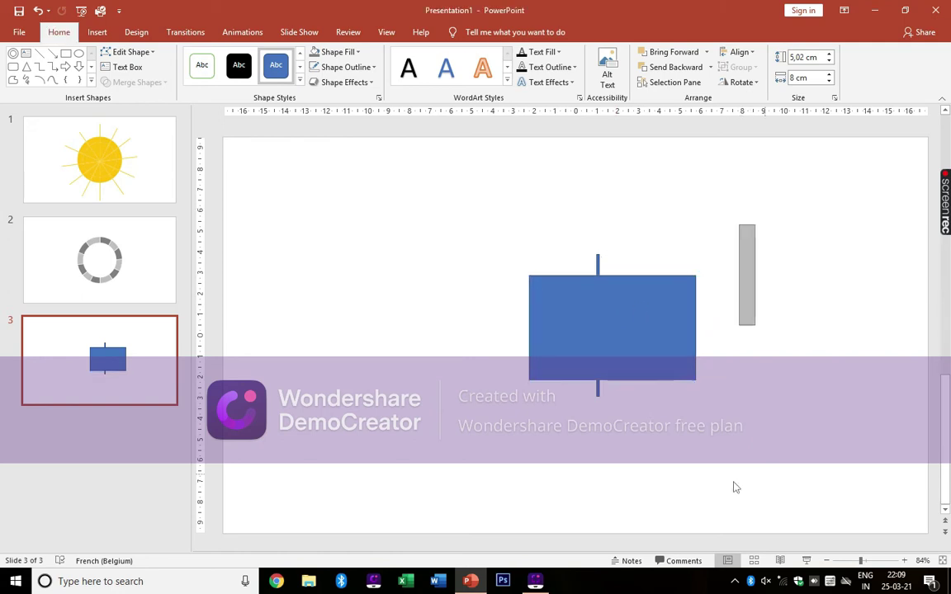
Step: Merge Shapes > Subtract the rectangle from the line, leaving two end dashes
left_click_drag(710, 198, 478, 499)
left_click(467, 31)
left_click(137, 82)
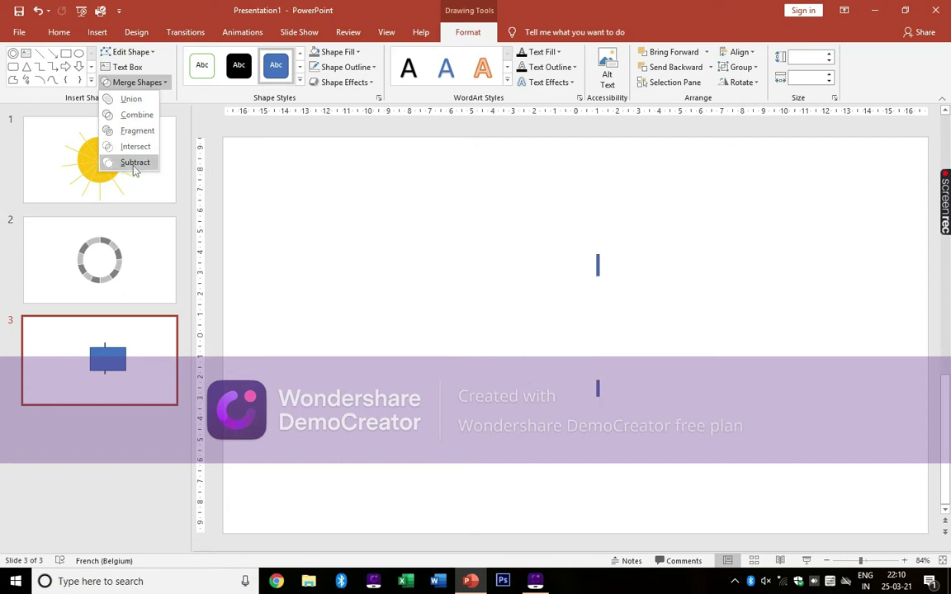
left_click(135, 162)
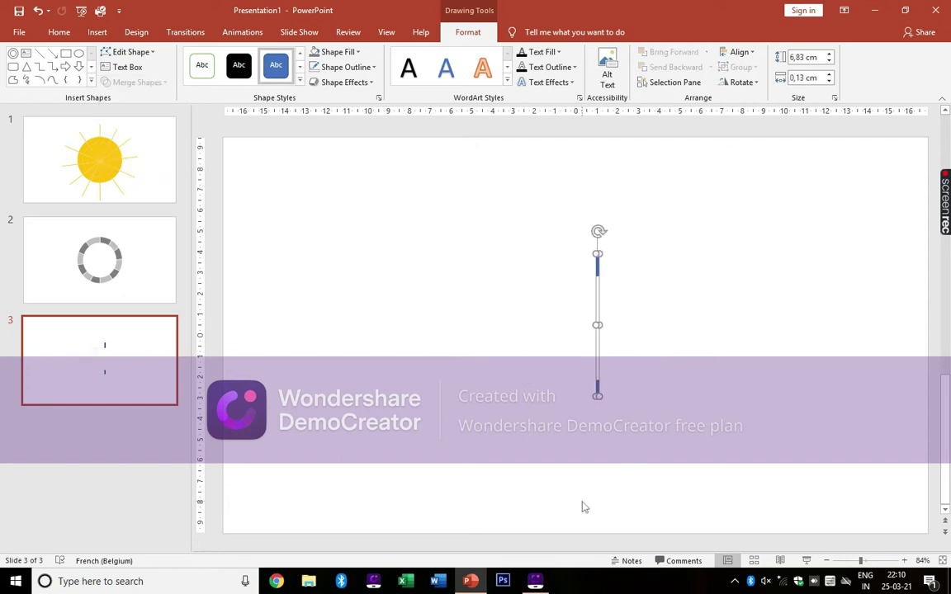
Step: Paste two copies of the dash pair rotated 30° and 60°, centred on the original
key("ctrl+v")
left_click_drag(615, 236, 647, 271)
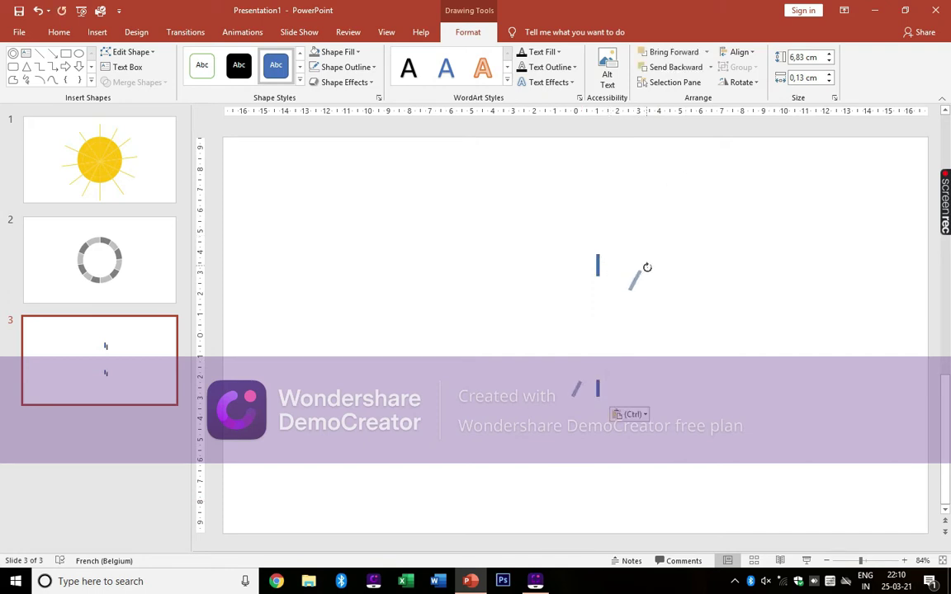
left_click_drag(621, 314, 615, 302)
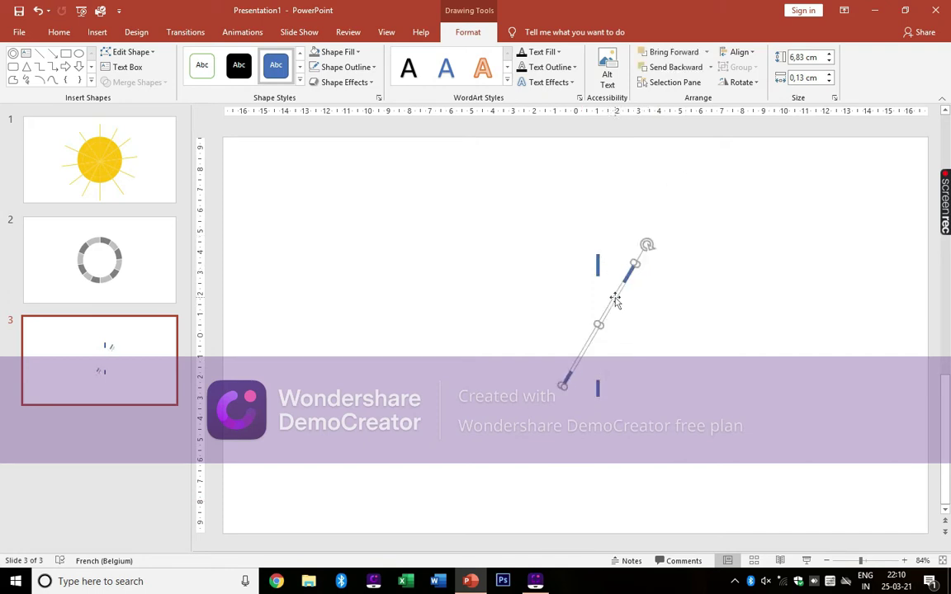
key("ctrl+v")
mouse_move(608, 238)
left_mouse_down()
mouse_move(662, 302)
mouse_move(618, 321)
left_mouse_up()
Step: Duplicate further copies turned horizontal and diagonal to complete the twelve evenly spaced dashes
key("ctrl+d")
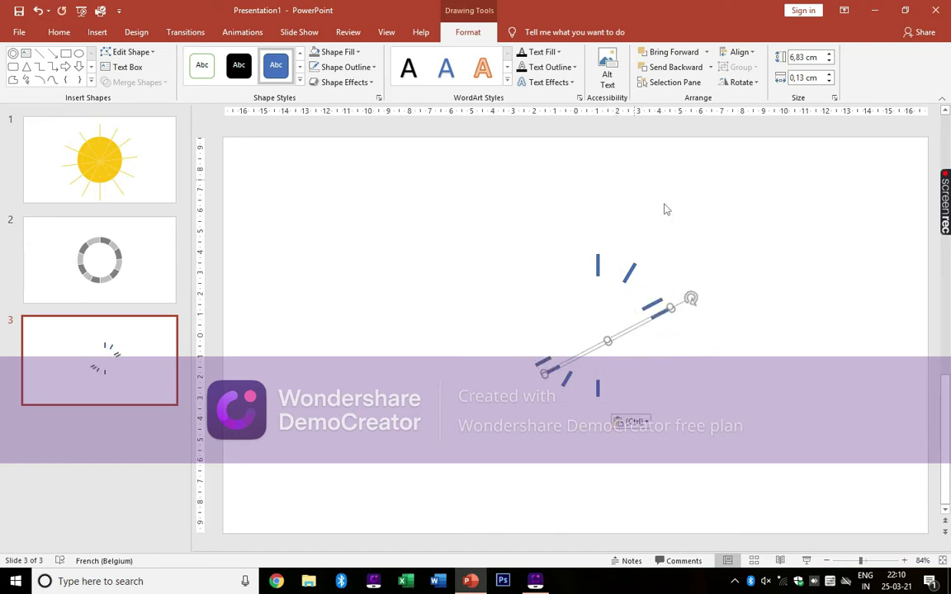
left_click_drag(692, 298, 698, 338)
left_click_drag(610, 339, 602, 332)
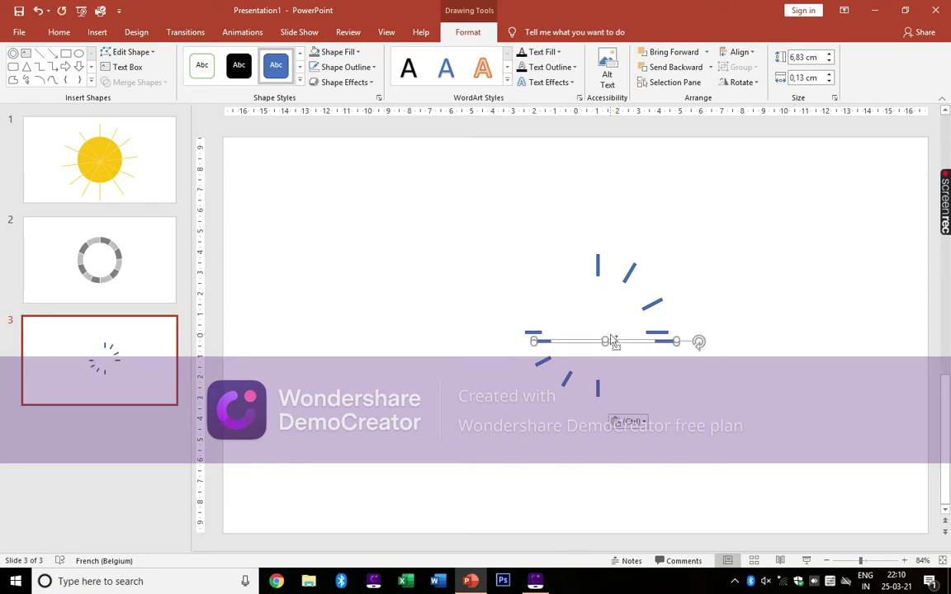
mouse_move(700, 335)
left_mouse_down()
mouse_move(699, 370)
mouse_move(685, 376)
mouse_move(609, 339)
left_mouse_up()
key("ctrl+d")
key("ctrl+d")
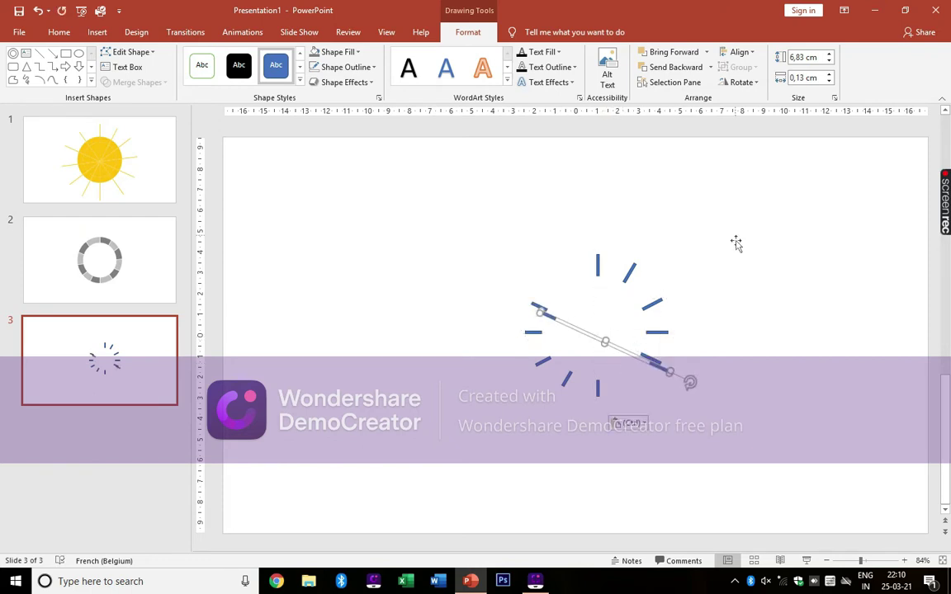
left_click_drag(690, 386, 634, 376)
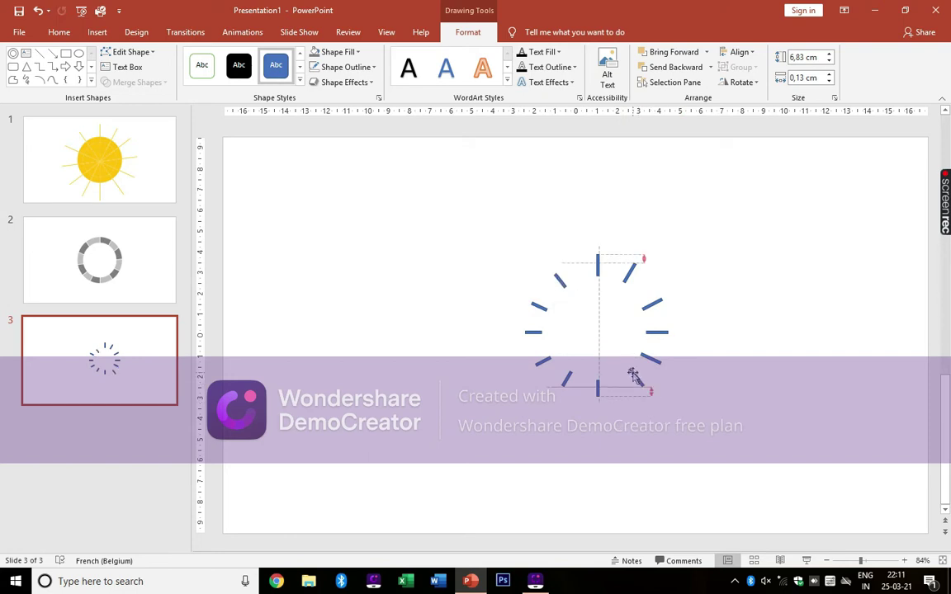
left_click_drag(633, 376, 661, 405)
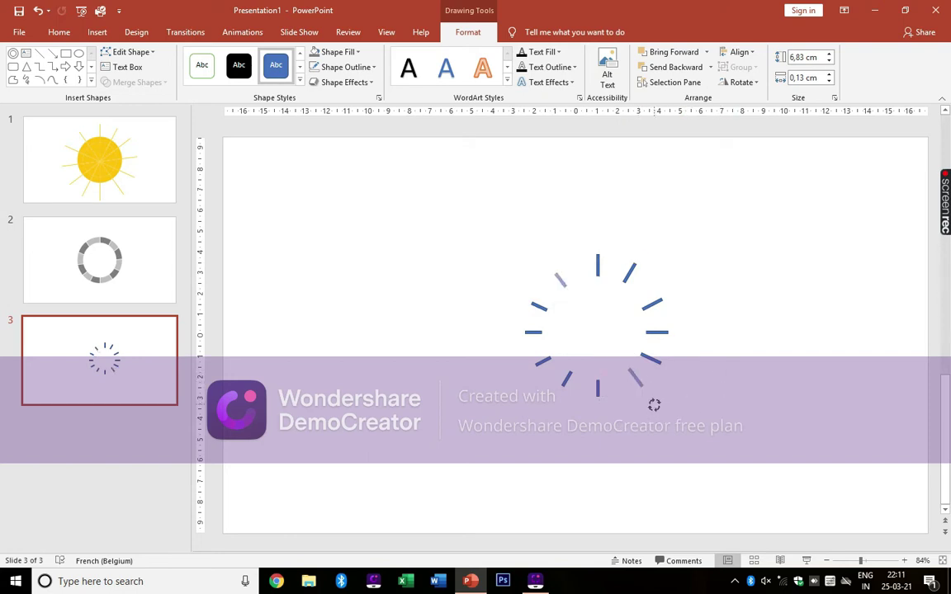
left_click(777, 378)
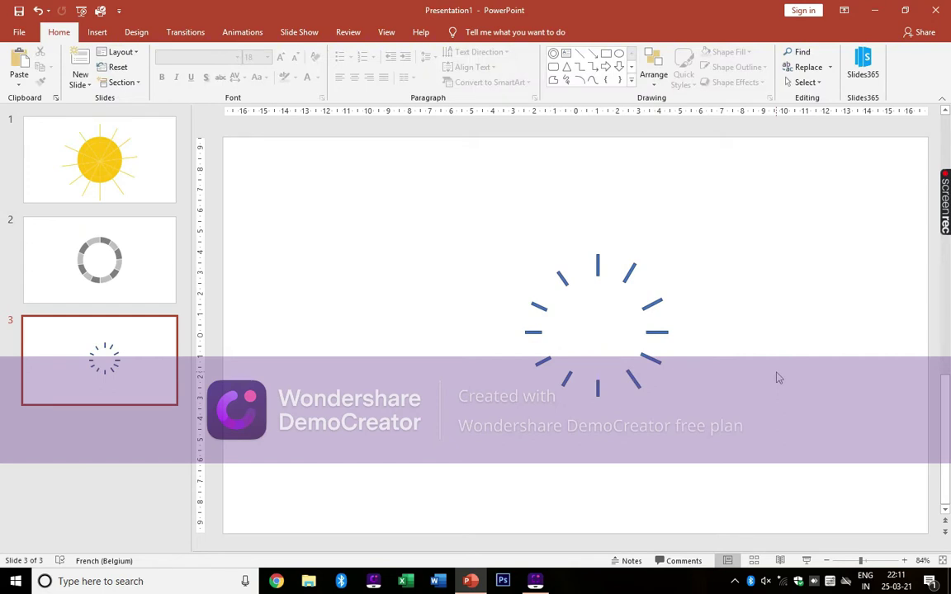
Step: Draw a donut over the tick marks and set its fill to 20% transparency
left_click(97, 32)
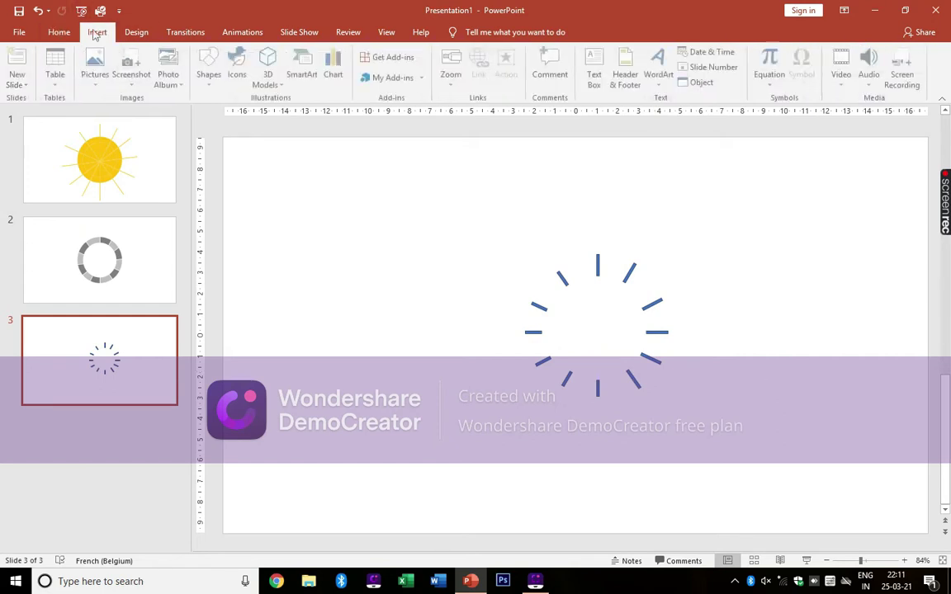
left_click(211, 73)
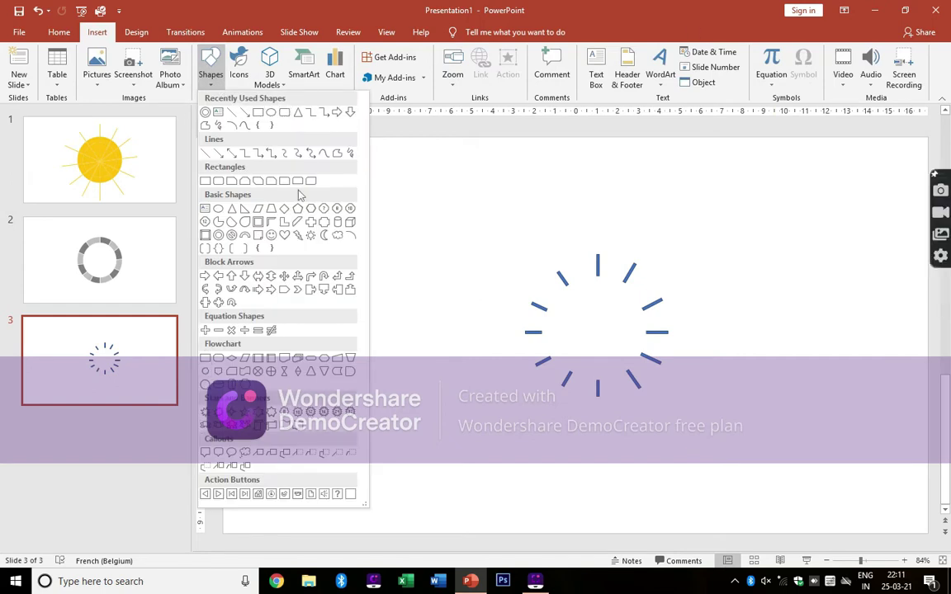
left_click(218, 234)
mouse_move(701, 175)
left_mouse_down()
mouse_move(494, 398)
mouse_move(525, 341)
mouse_move(572, 375)
left_mouse_up()
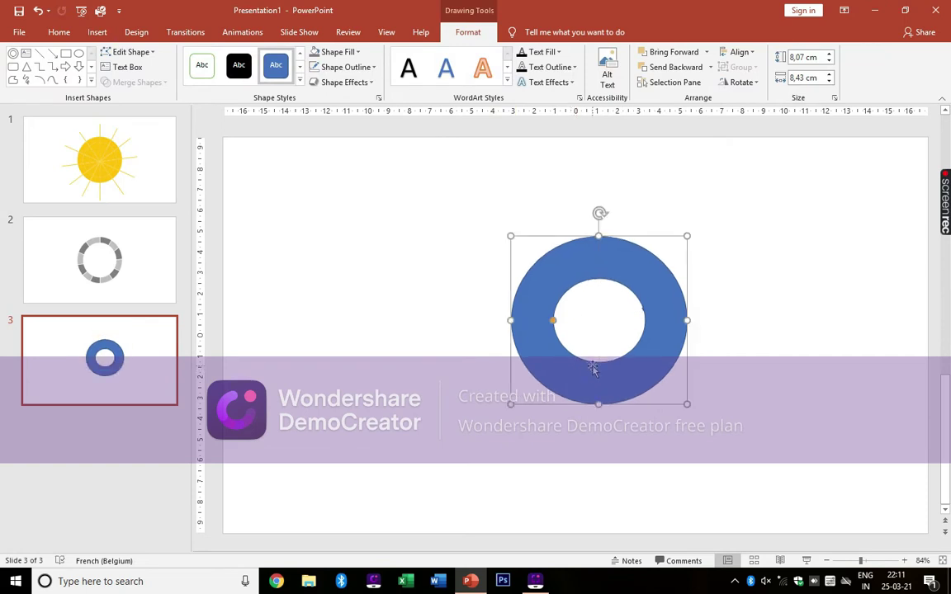
left_click(337, 51)
mouse_move(344, 233)
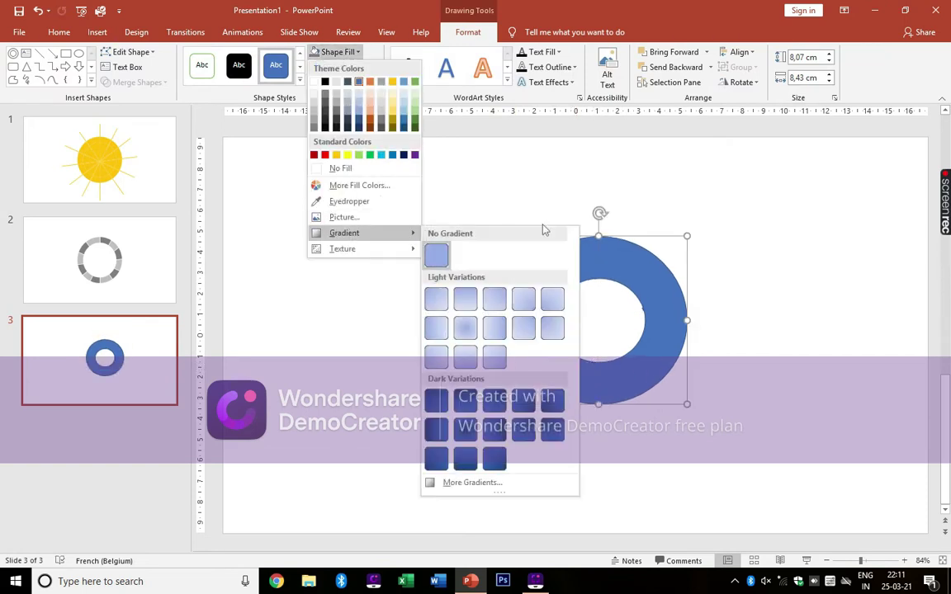
left_click(466, 483)
left_click_drag(846, 330, 854, 332)
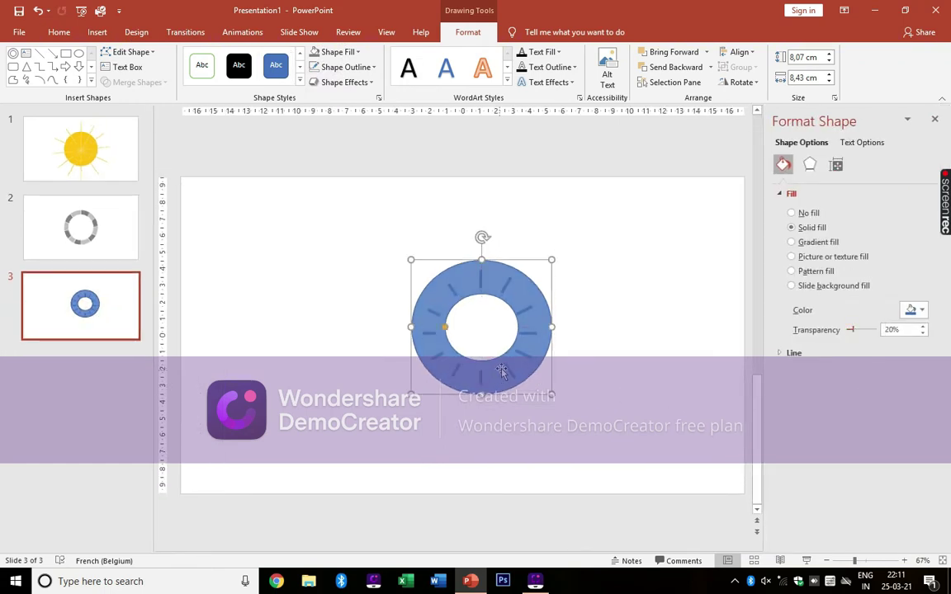
left_click(548, 324)
Step: Trim the donut's left, right, top and bottom edges so the dashes line its band
left_click_drag(548, 325, 538, 327)
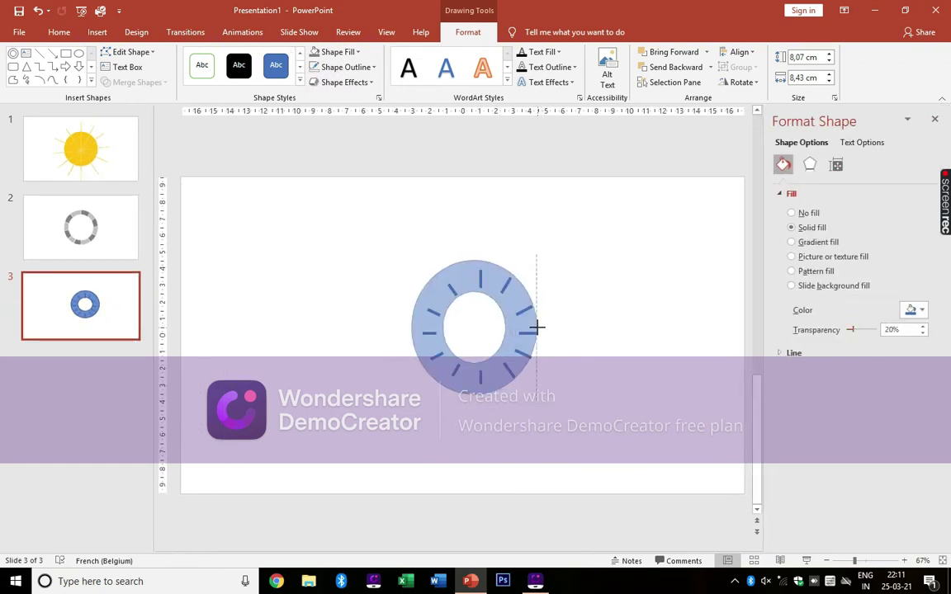
left_click_drag(416, 331, 428, 330)
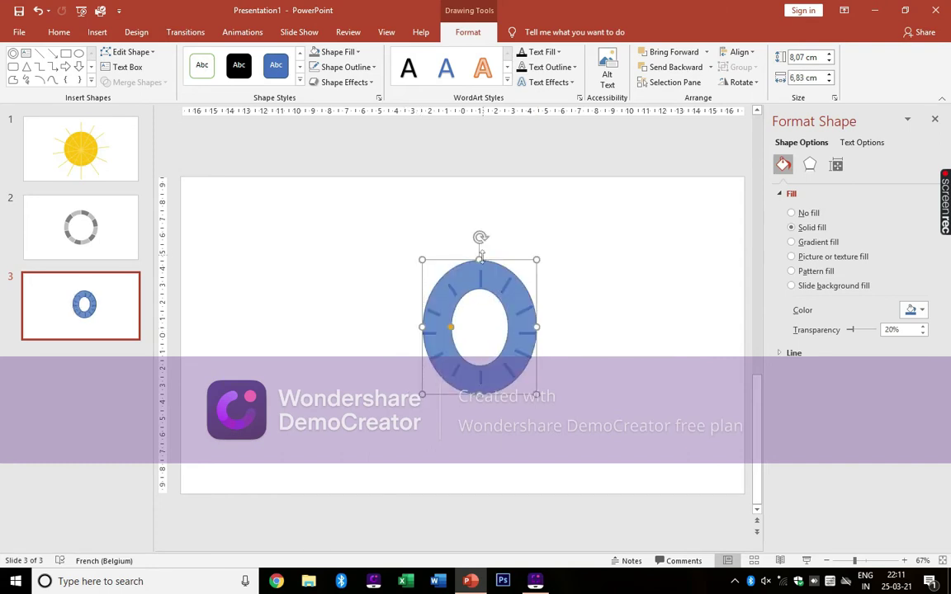
left_click_drag(479, 262, 480, 270)
left_click_drag(480, 386, 482, 390)
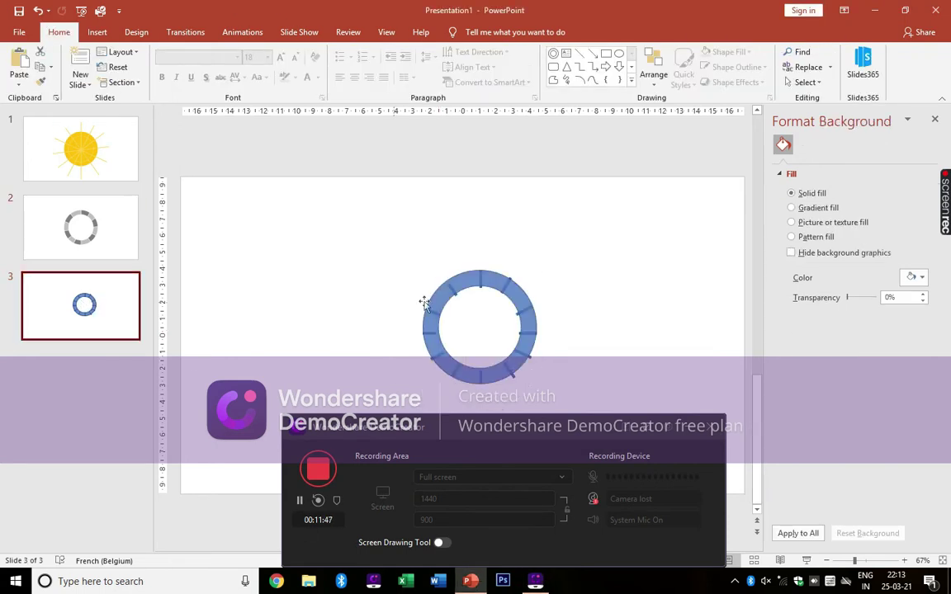
Step: Remove the ring's fill, then undo twice to restore it
left_click(459, 282)
left_click(335, 66)
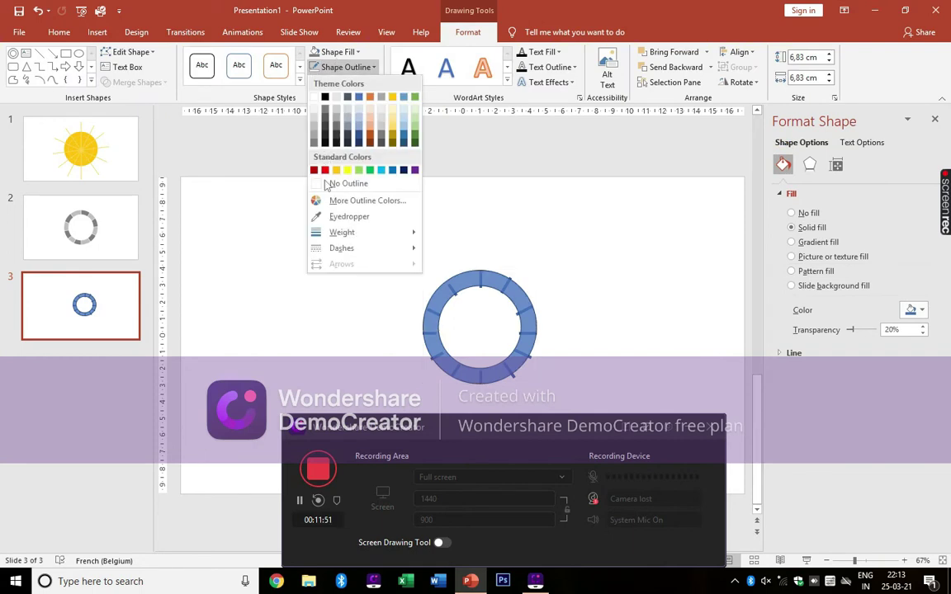
left_click(337, 51)
left_click(337, 52)
left_click(332, 169)
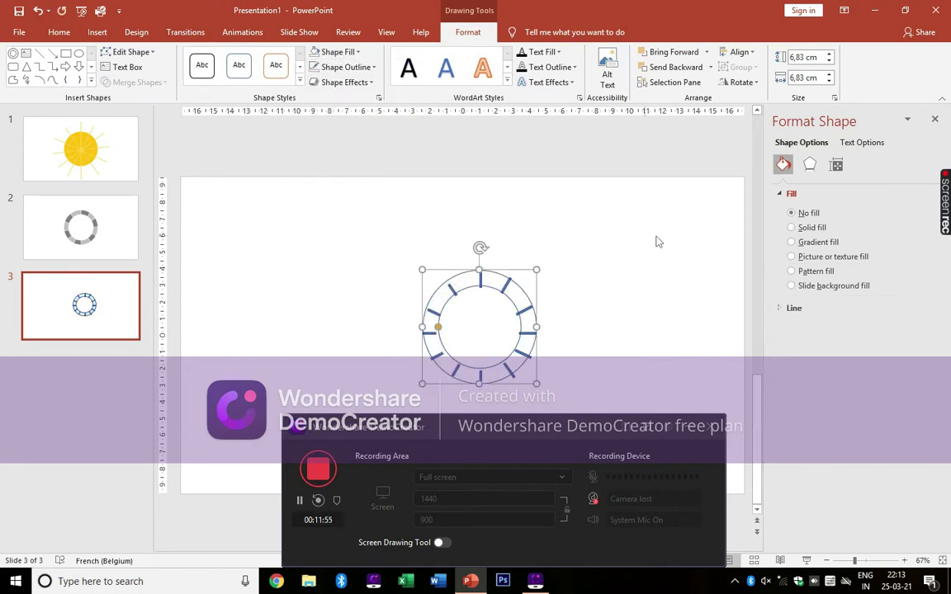
key("ctrl+z")
key("ctrl+z")
key("ctrl+z")
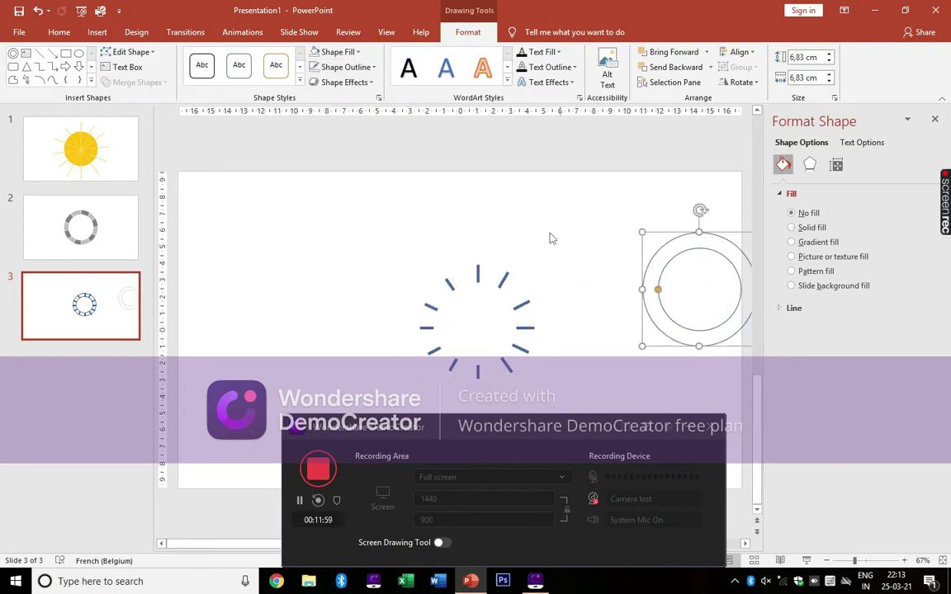
key("ctrl+z")
Step: Fill all the tick-mark dashes black
left_click_drag(538, 228, 360, 378)
left_click(468, 32)
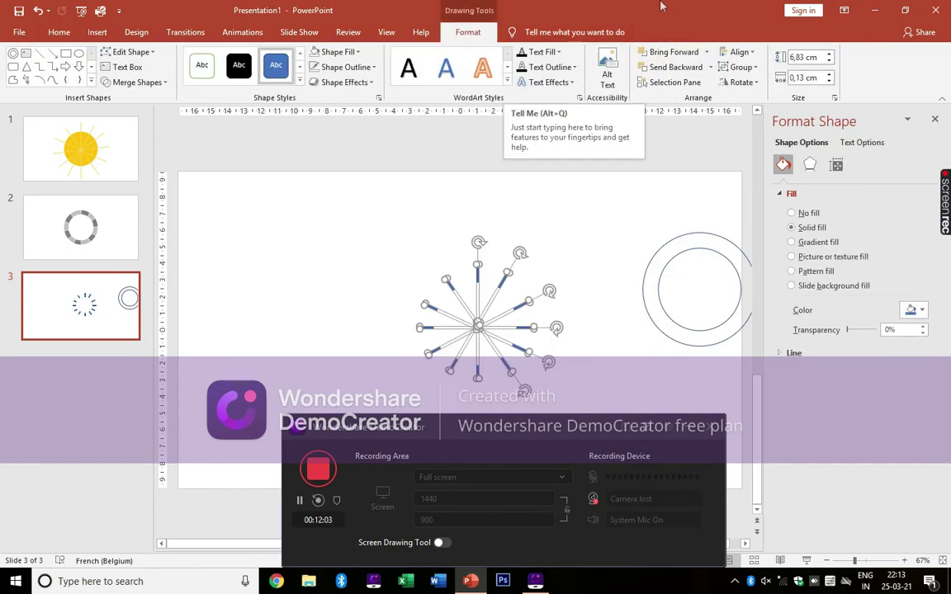
left_click(343, 67)
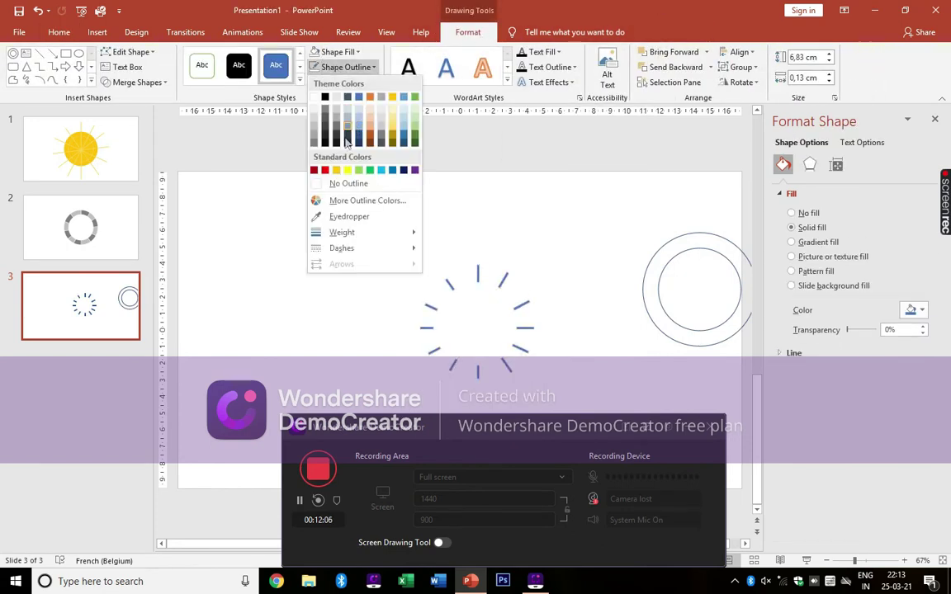
left_click(292, 87)
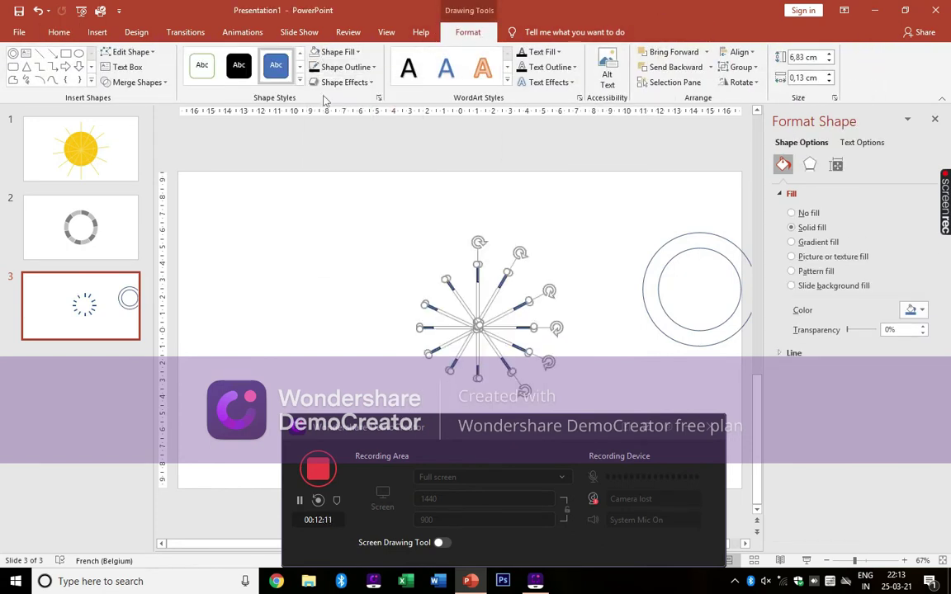
left_click(337, 52)
left_click(297, 78)
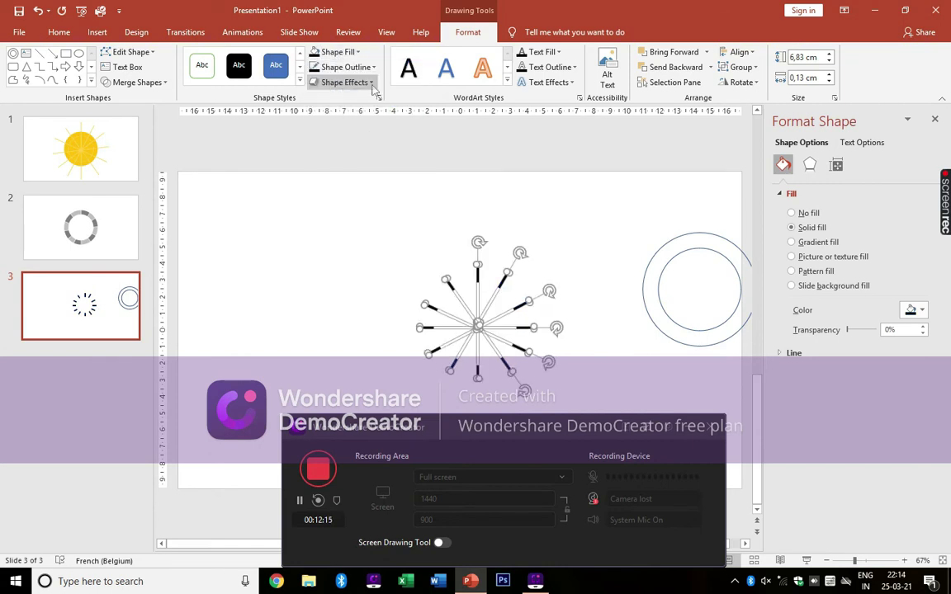
Step: Move the double circle onto the ring of dashes and set its height to 6.7 cm
left_click(644, 286)
mouse_move(645, 286)
left_mouse_down()
mouse_move(432, 284)
mouse_move(396, 308)
left_mouse_up()
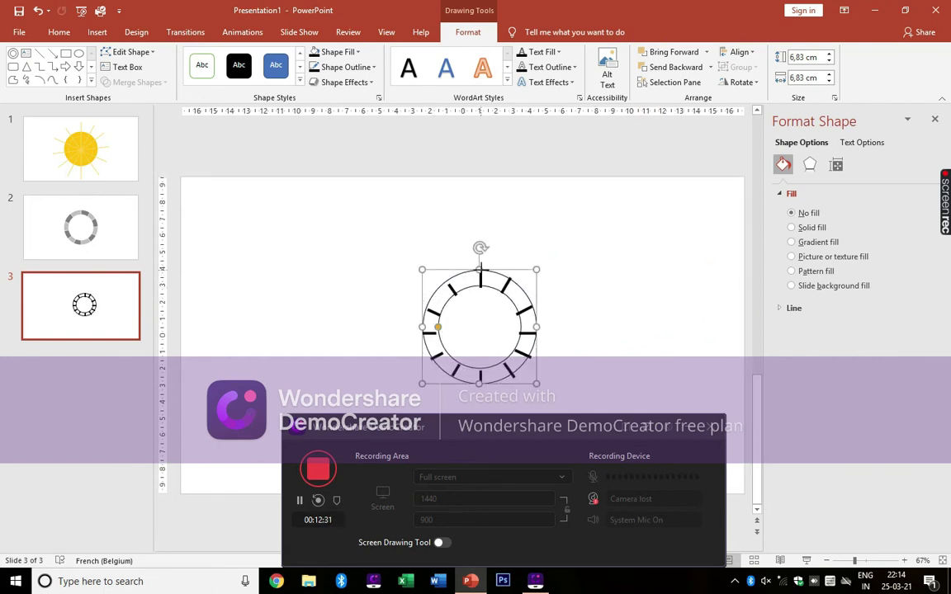
left_click_drag(480, 269, 480, 272)
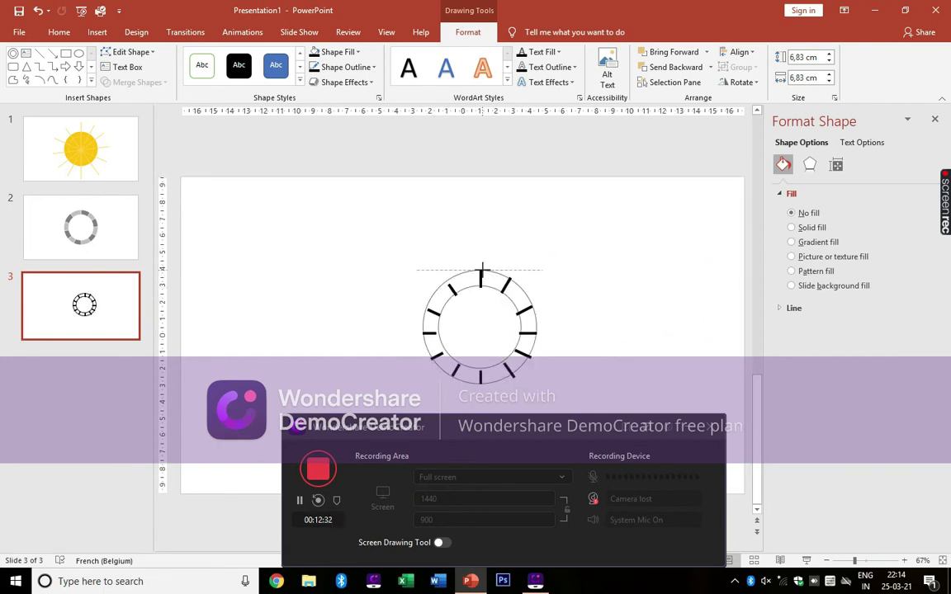
left_click(573, 287)
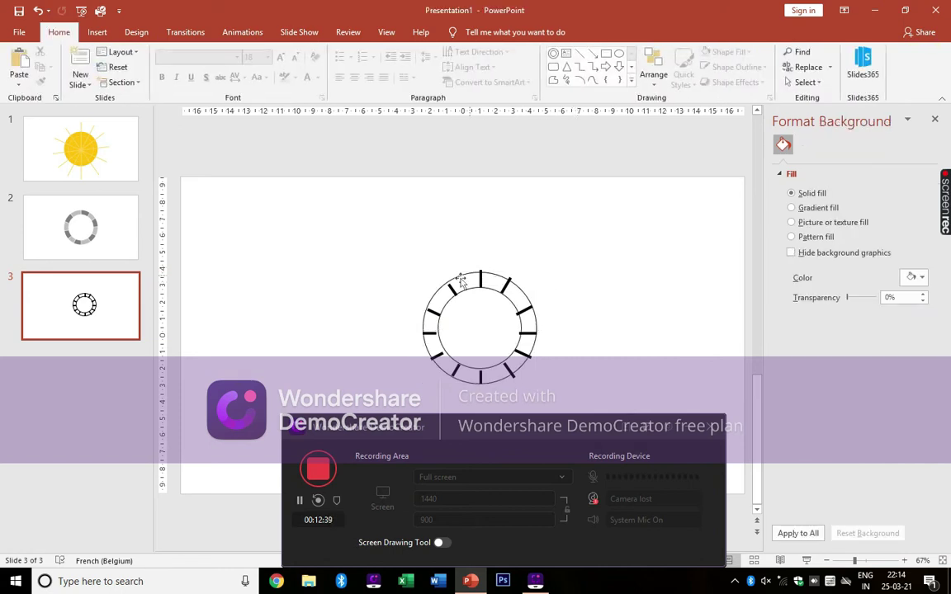
Step: Rotate the upper-left diagonal spoke to a shallower angle, aligning it with the others
left_click_drag(403, 254, 451, 284)
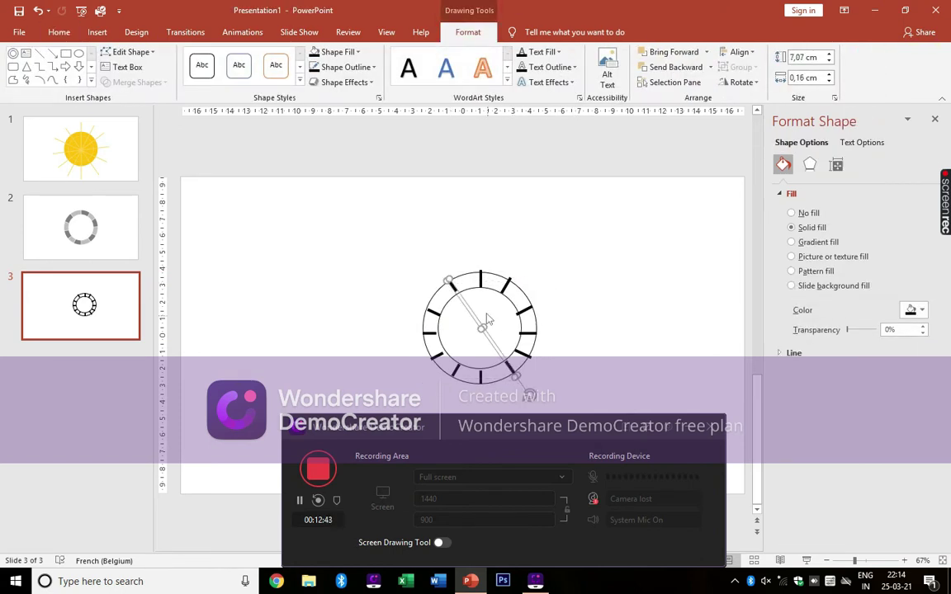
left_click(602, 309)
left_click(452, 290)
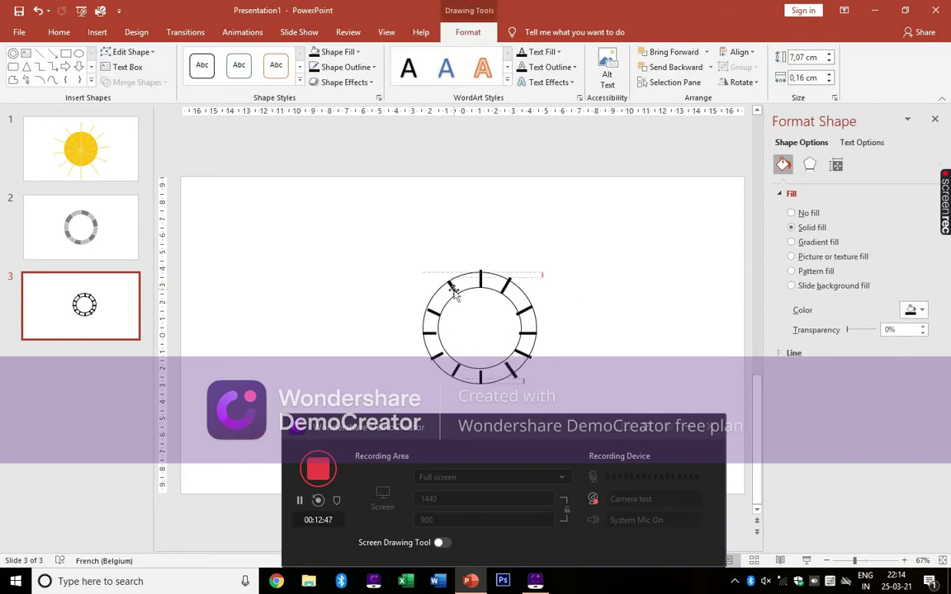
mouse_move(454, 289)
left_mouse_down()
mouse_move(520, 375)
mouse_move(496, 338)
left_mouse_up()
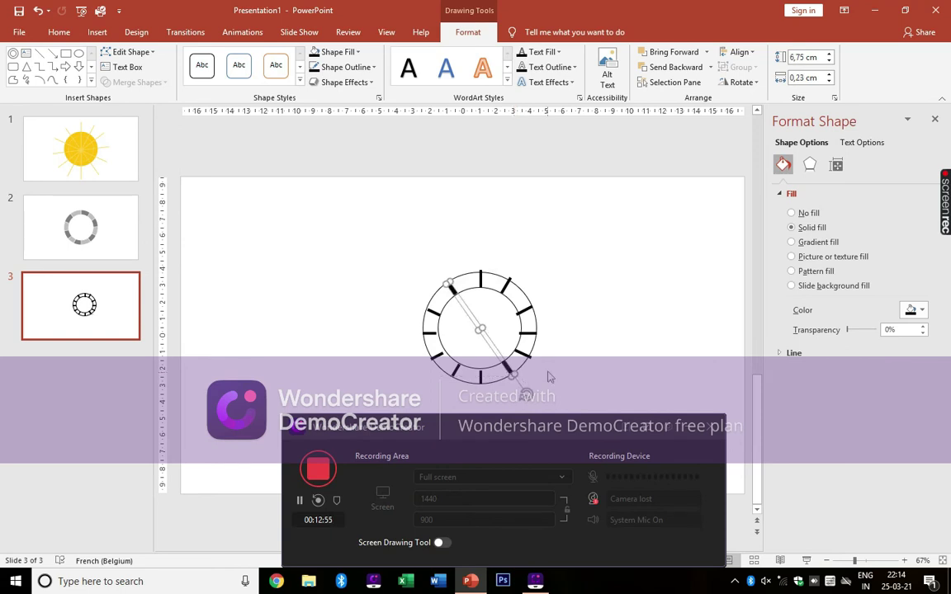
left_click(464, 306)
left_click(546, 281)
left_click(462, 305)
left_click_drag(512, 373, 480, 331)
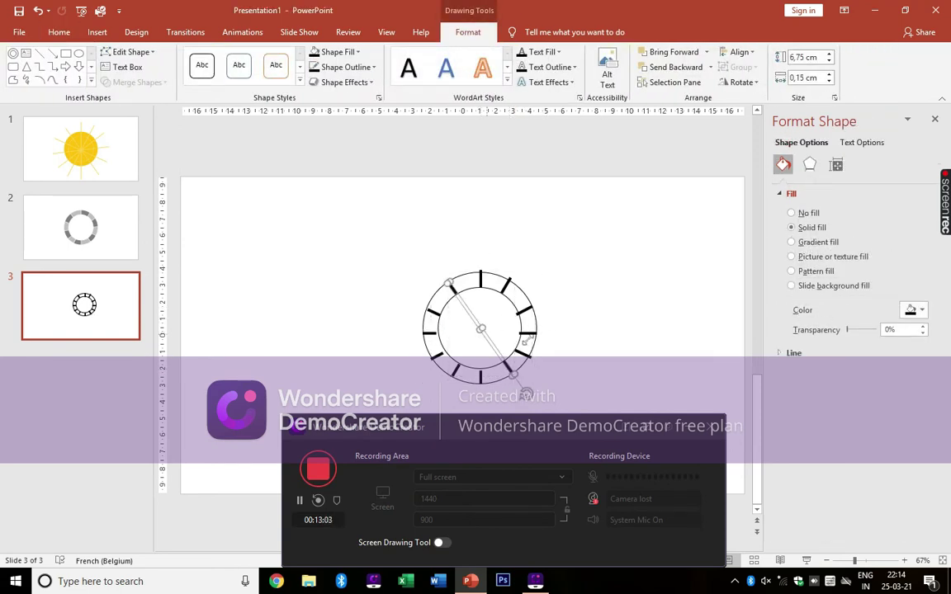
mouse_move(525, 355)
left_mouse_down()
mouse_move(488, 346)
mouse_move(529, 360)
left_mouse_up()
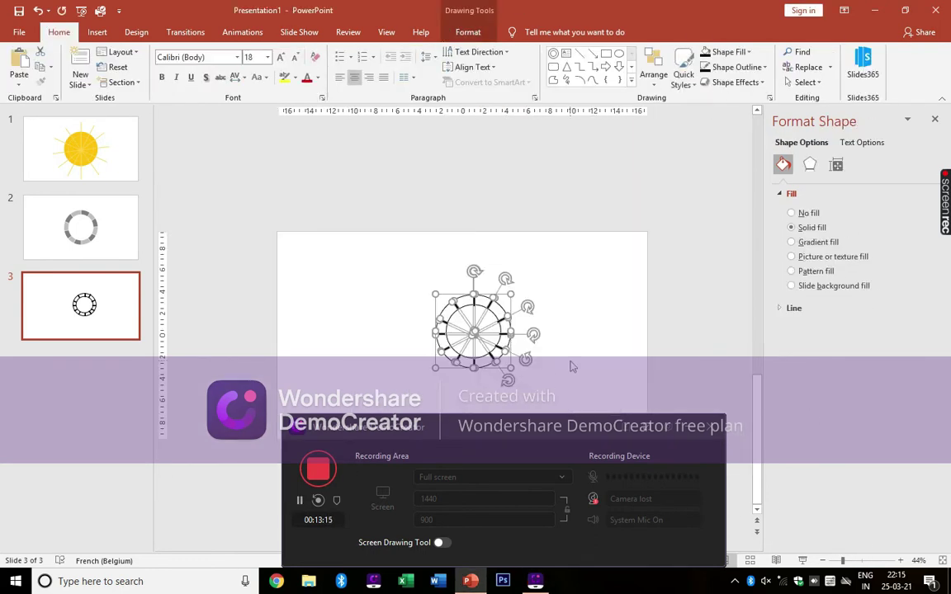
Step: Group the dial with Ctrl+G, paste a copy onto slide 2, and centre it in the grey ring
key("ctrl+g")
right_click(493, 348)
left_click(520, 376)
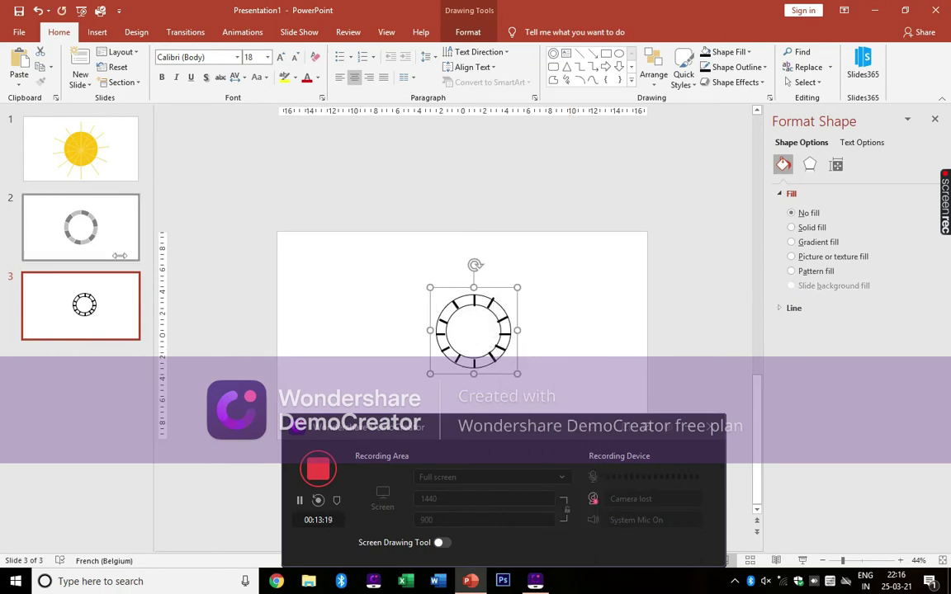
left_click(115, 247)
right_click(390, 264)
left_click(416, 288)
left_click_drag(450, 331, 442, 342)
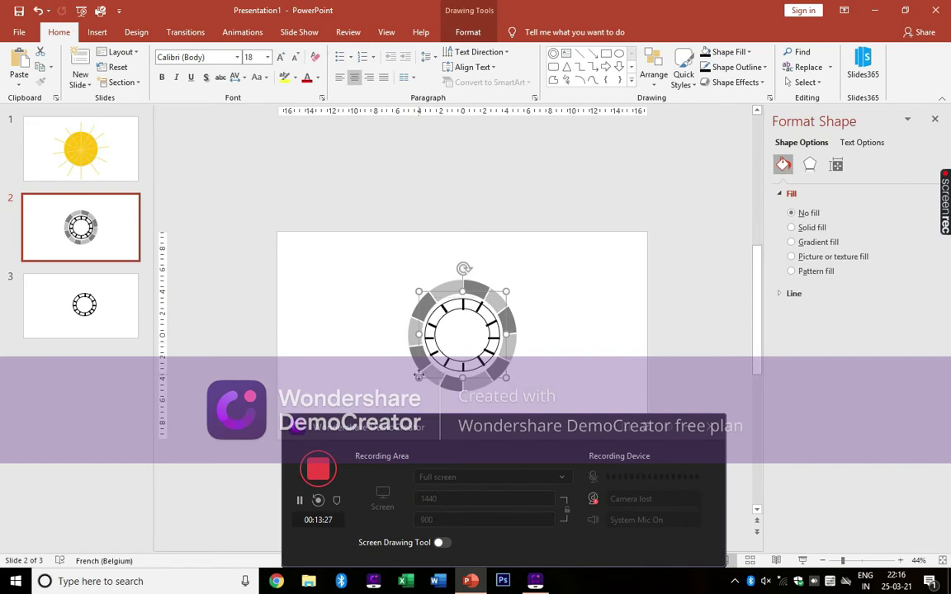
mouse_move(441, 343)
left_mouse_down()
mouse_move(444, 359)
mouse_move(466, 346)
left_mouse_up()
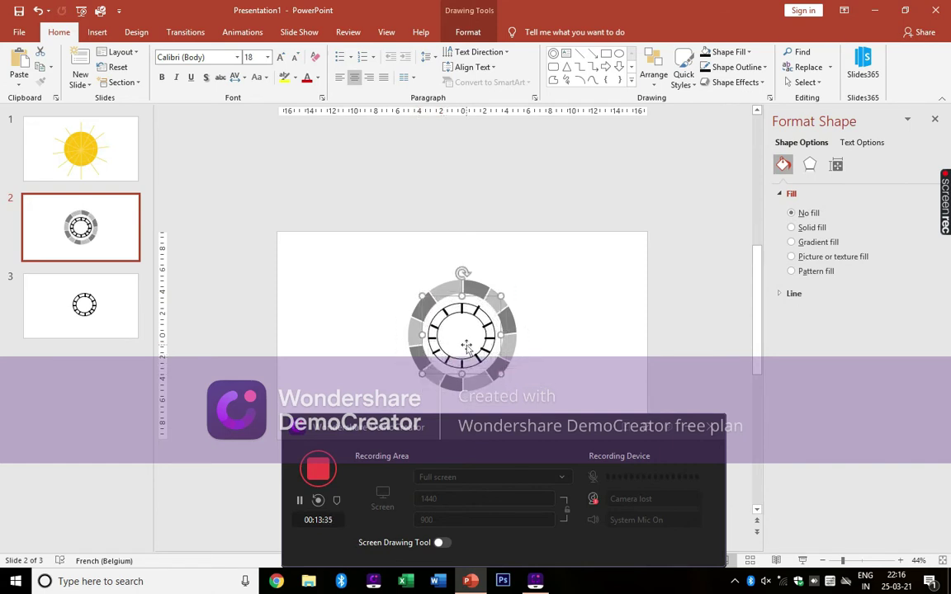
Step: Ungroup the dial on slide 2 and move its inner circle aside
left_click(468, 318)
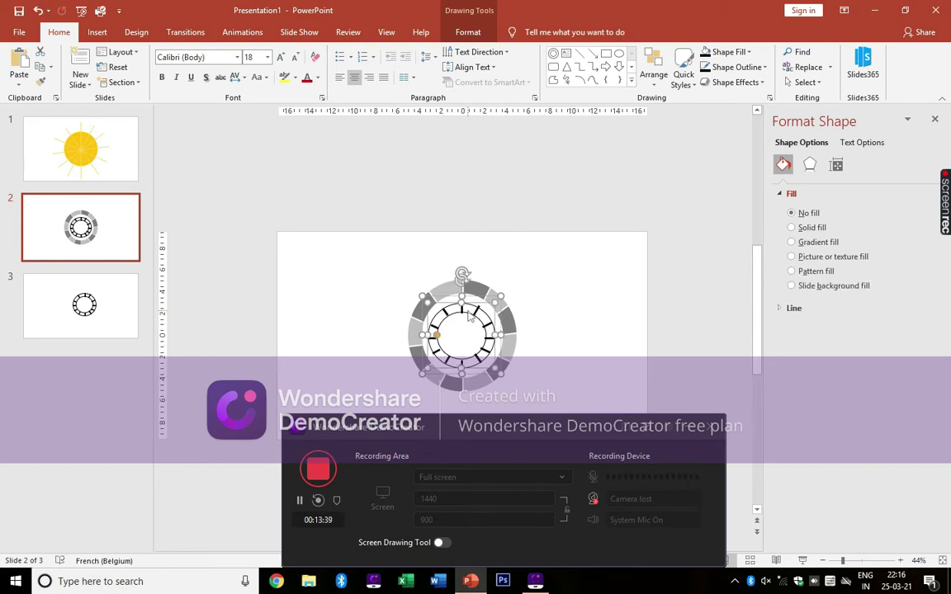
right_click(468, 318)
mouse_move(488, 118)
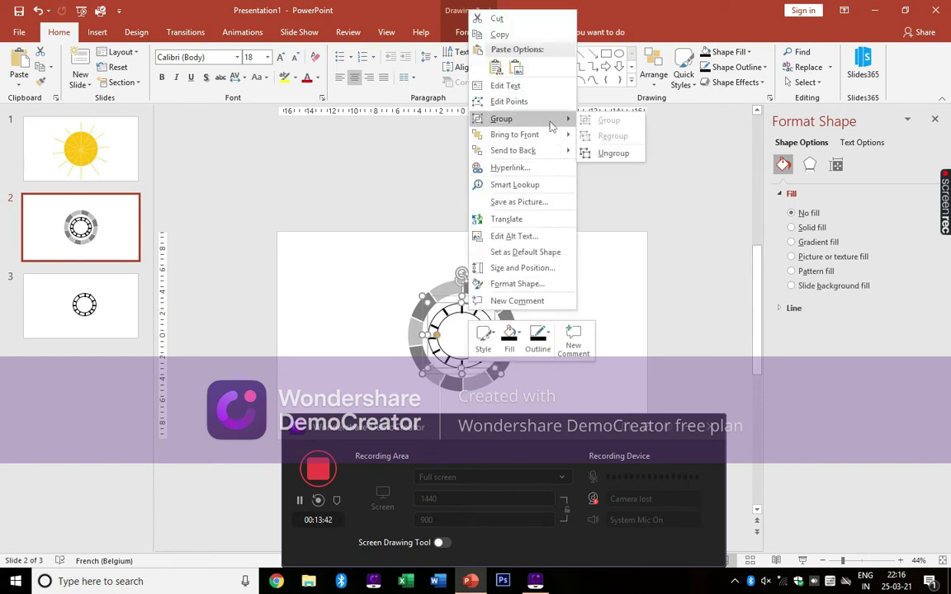
left_click(613, 153)
left_click(578, 323)
left_click_drag(482, 318, 661, 304)
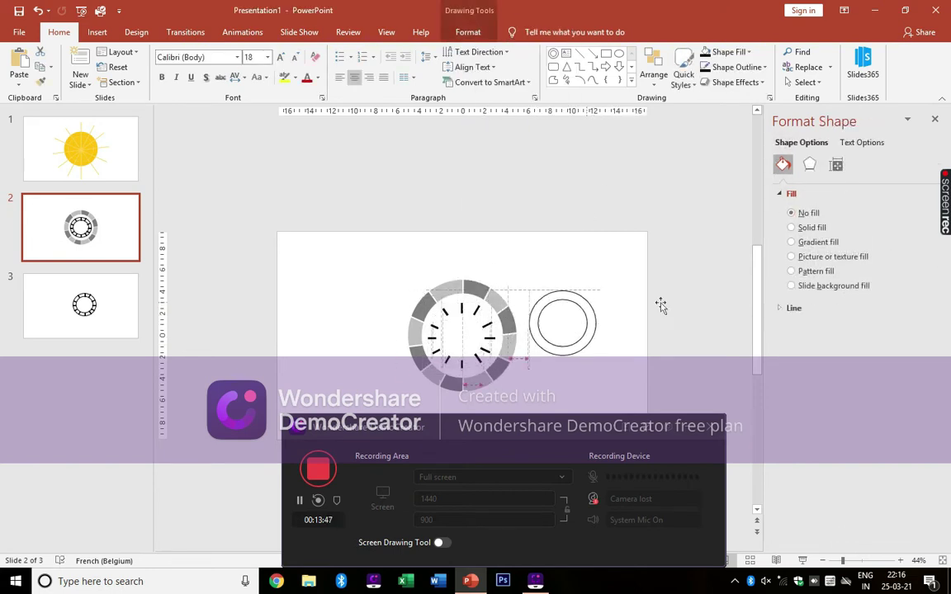
Step: Select a diagonal and the vertical spoke line and check their fill colour options
left_click(477, 313)
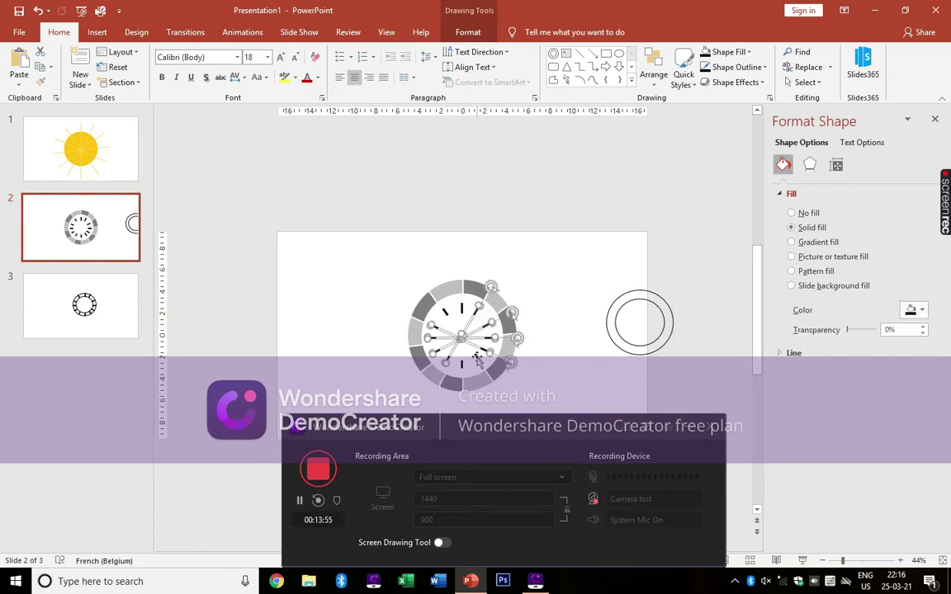
left_click(459, 365, "shift")
left_click(467, 32)
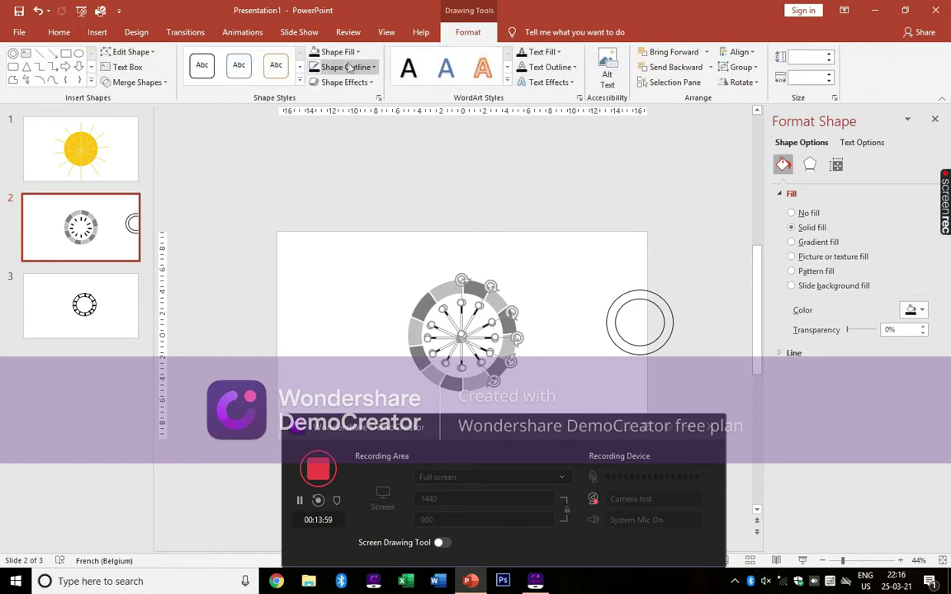
left_click(338, 52)
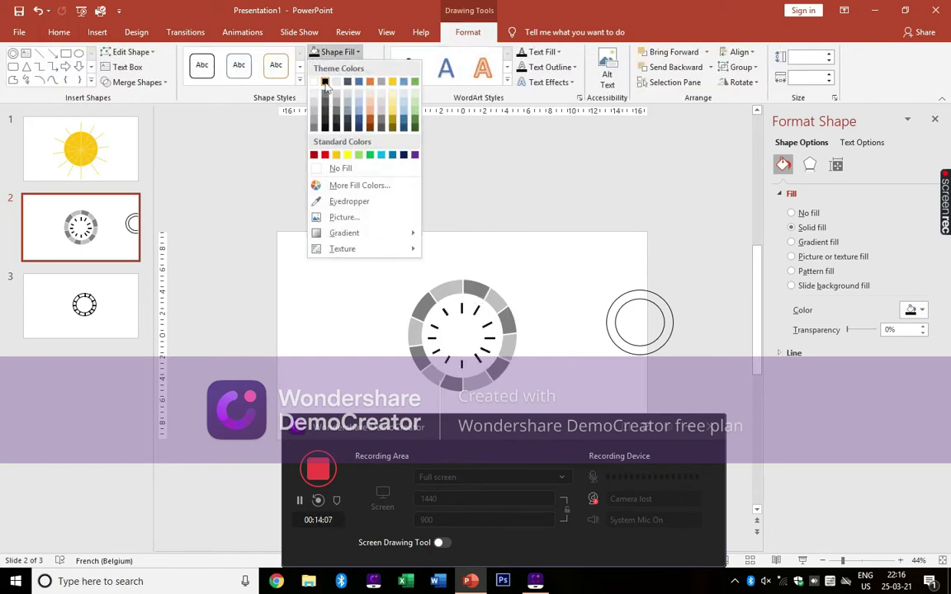
left_click(325, 85)
Step: Centre the small circle back inside the ring and add a new slide 4
left_click(662, 339)
left_click_drag(608, 313, 485, 324)
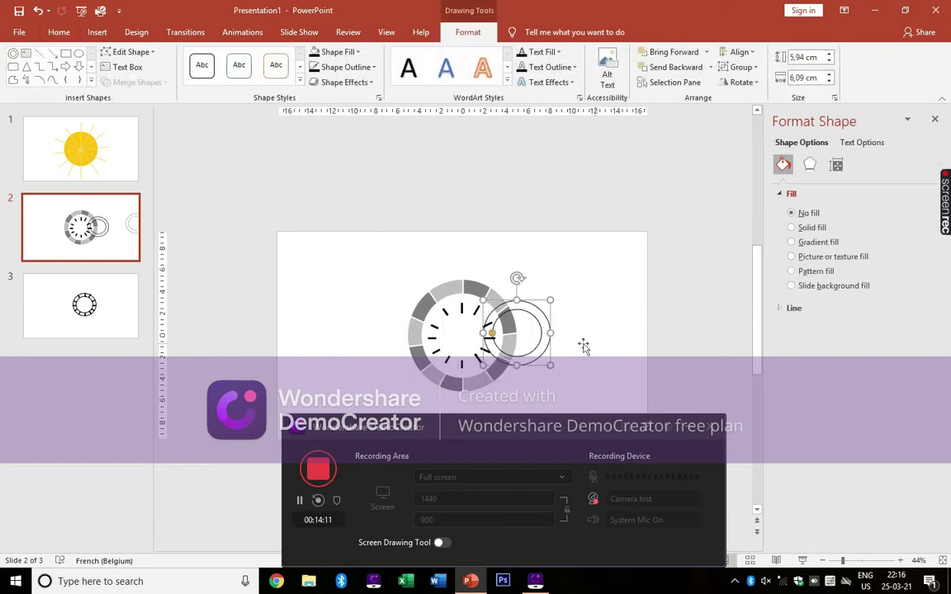
key("Left")
key("Left")
key("Left")
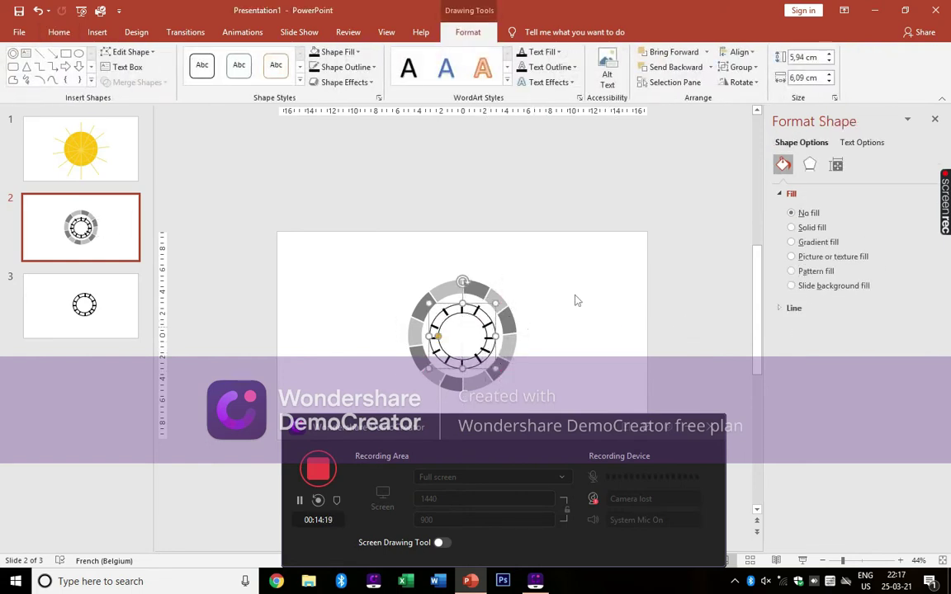
right_click(72, 304)
left_click(99, 355)
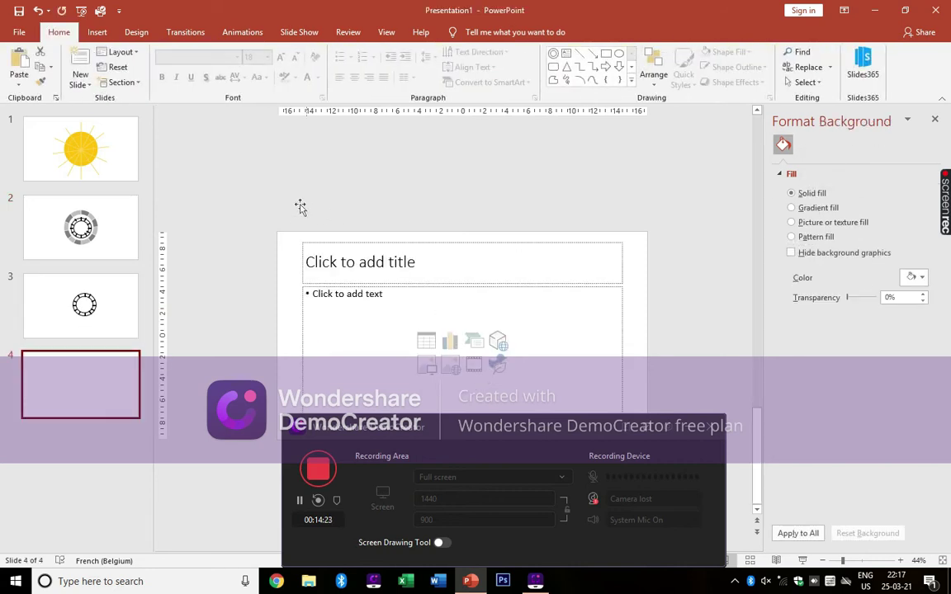
Step: Delete the title and text placeholders from slide 4
left_click_drag(266, 180, 661, 462)
right_click(419, 246)
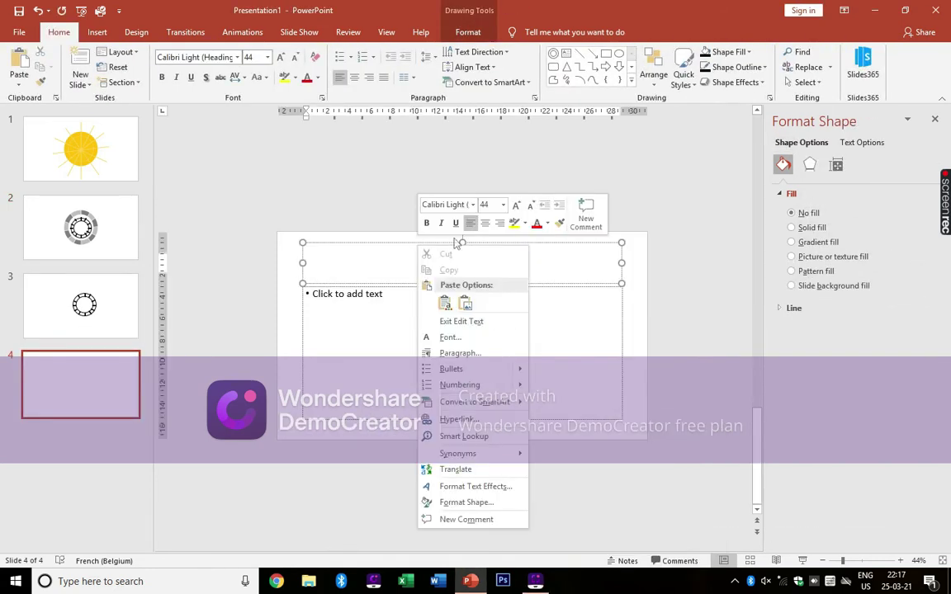
left_click(346, 244)
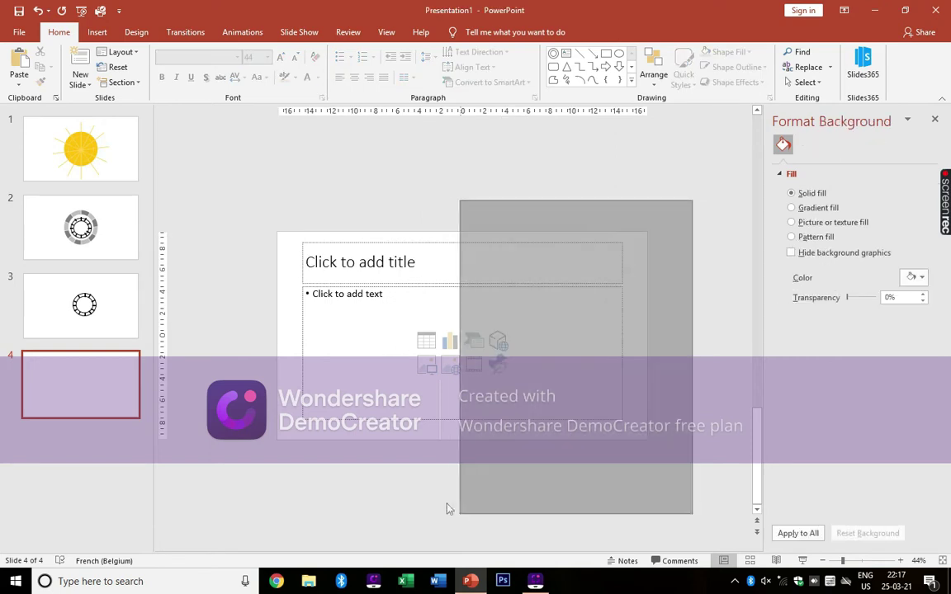
left_click_drag(693, 210, 239, 425)
key("Delete")
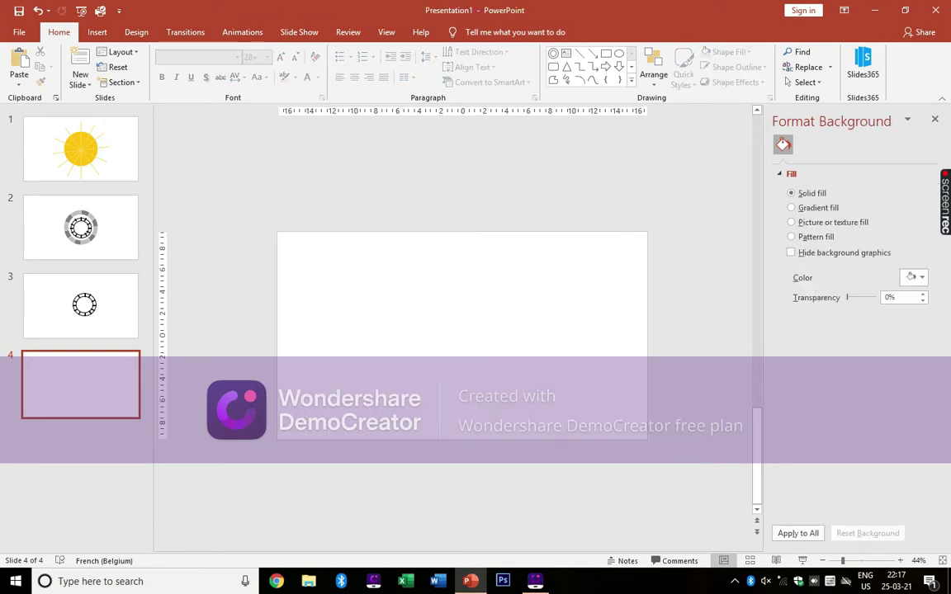
left_click(97, 32)
left_click(210, 71)
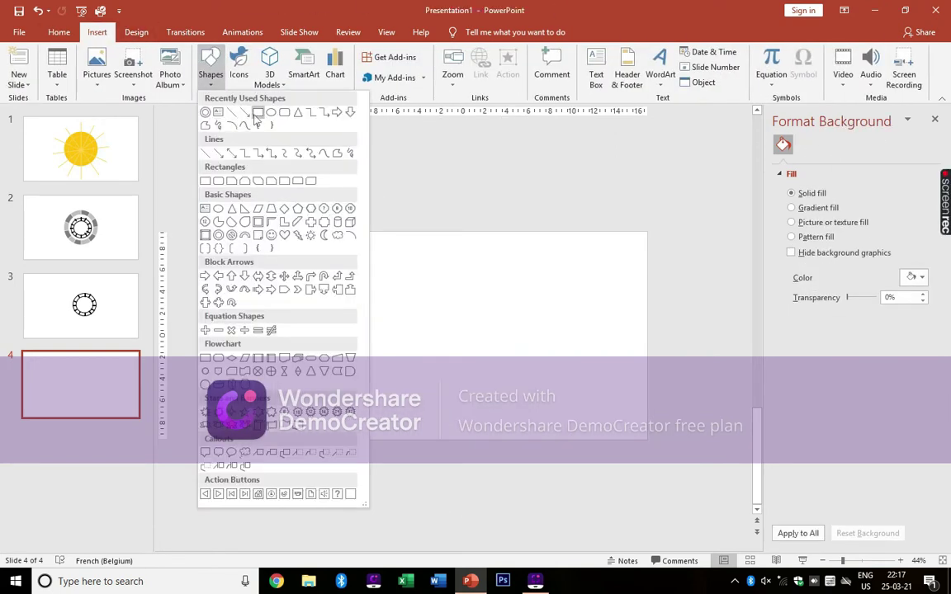
Step: Subtract a rectangle from a tall triangle, leaving a 10.16 × 1.21 cm blue spike
left_click(296, 113)
mouse_move(514, 245)
left_mouse_down()
mouse_move(483, 372)
mouse_move(488, 356)
left_mouse_up()
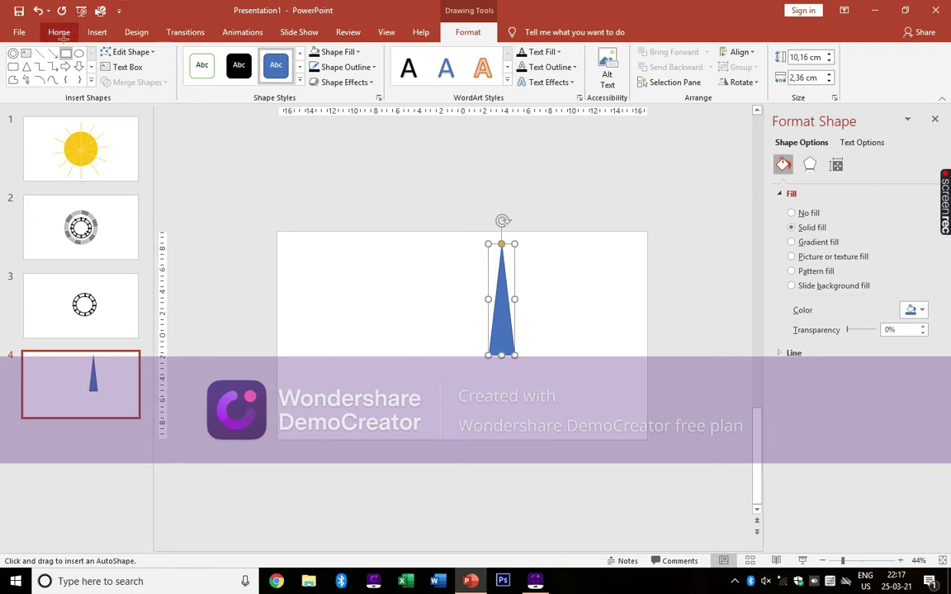
left_click_drag(489, 263, 503, 357)
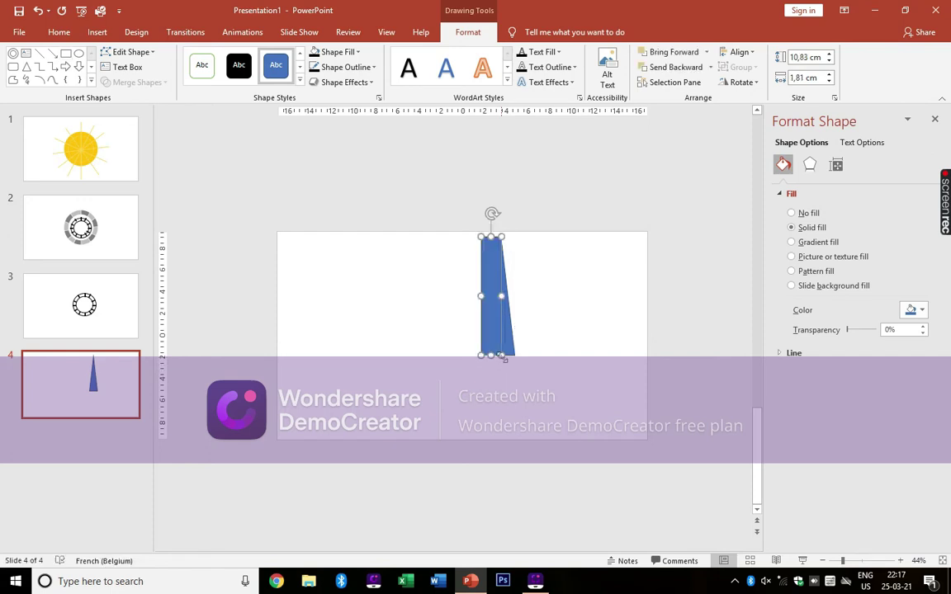
left_click_drag(547, 233, 479, 373)
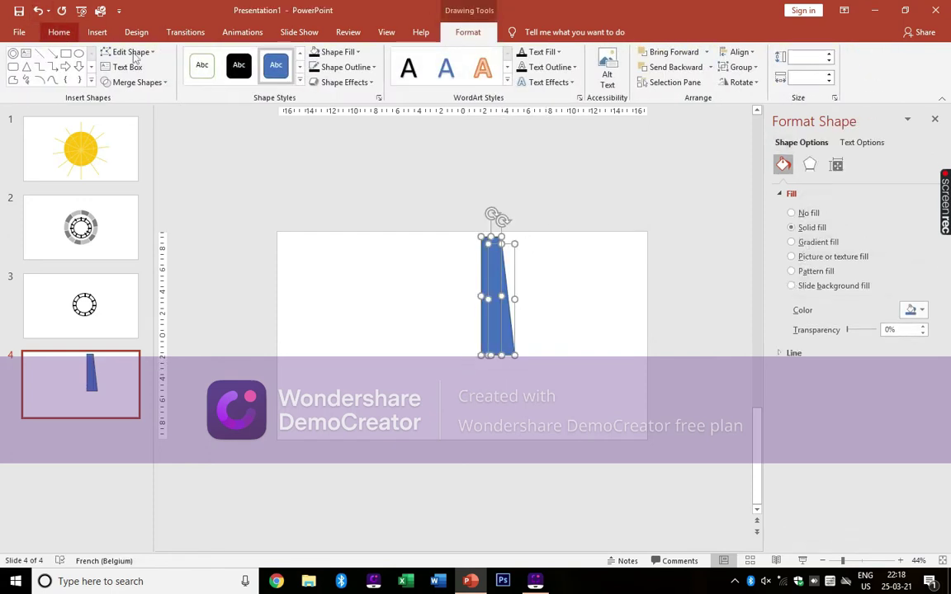
left_click(137, 81)
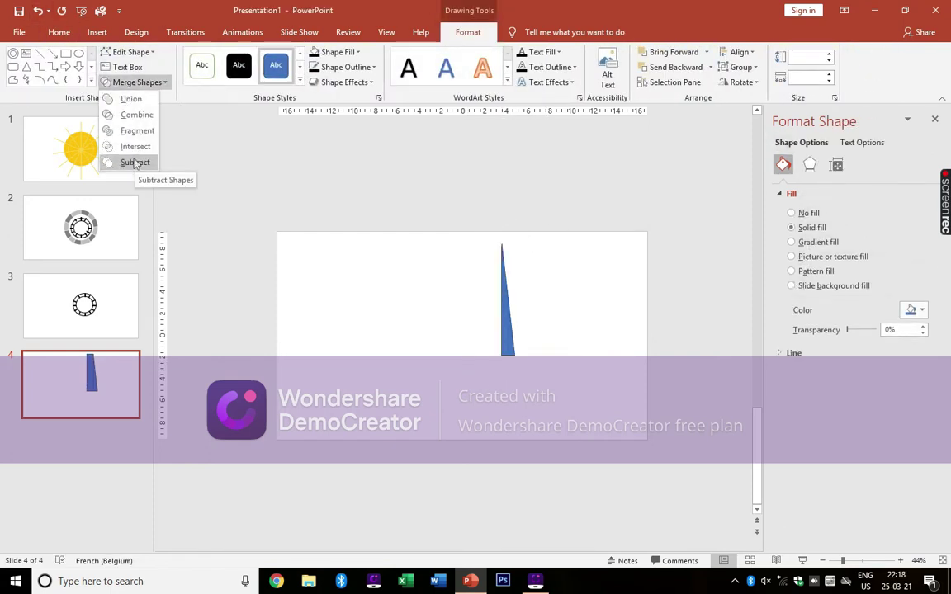
left_click(135, 163)
Step: Copy the spike and paste a duplicate onto slide 4
right_click(501, 297)
left_click(395, 301)
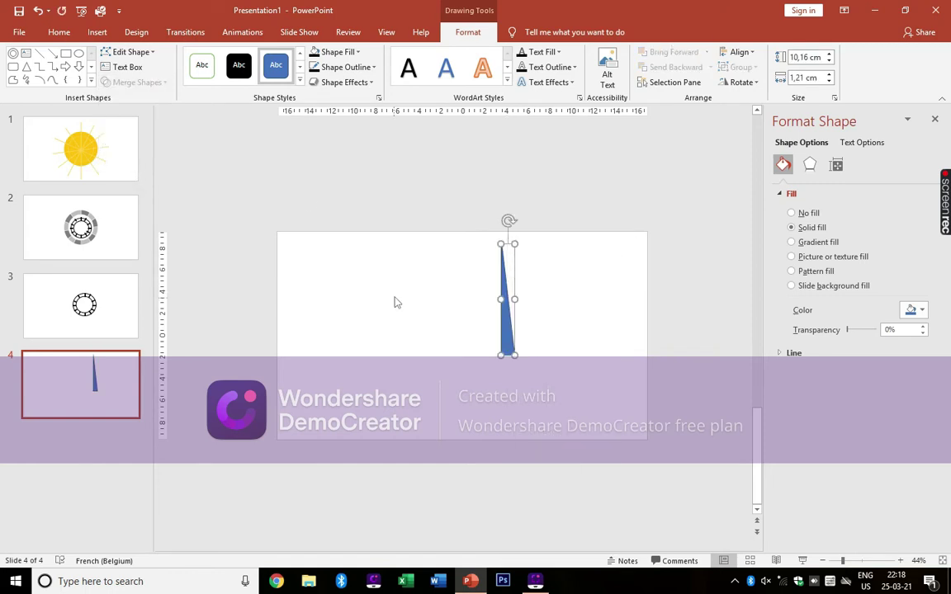
right_click(396, 299)
left_click(423, 323)
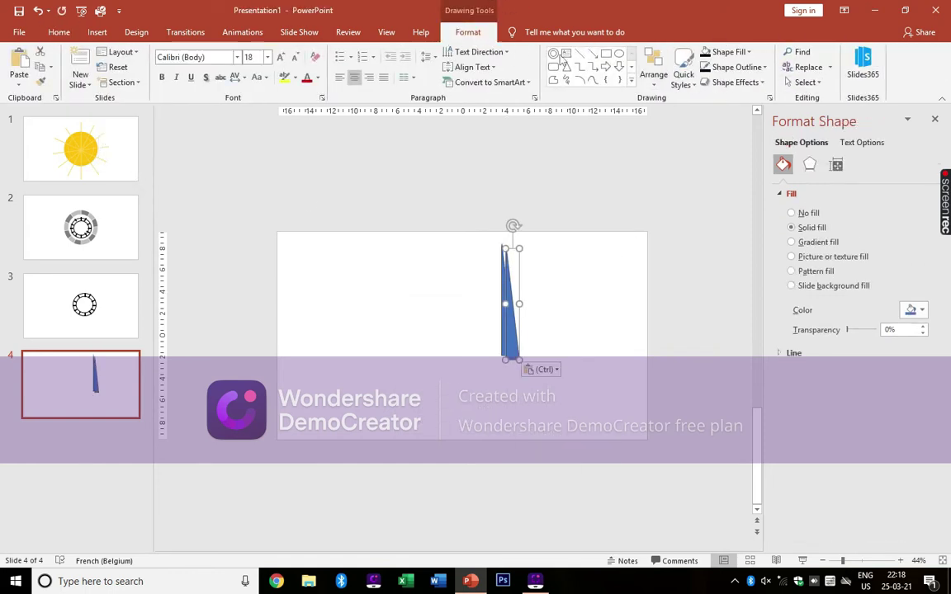
Step: Mirror the pasted spike horizontally and butt it against the original half
left_click(753, 83)
left_click(764, 145)
left_click_drag(511, 314, 497, 313)
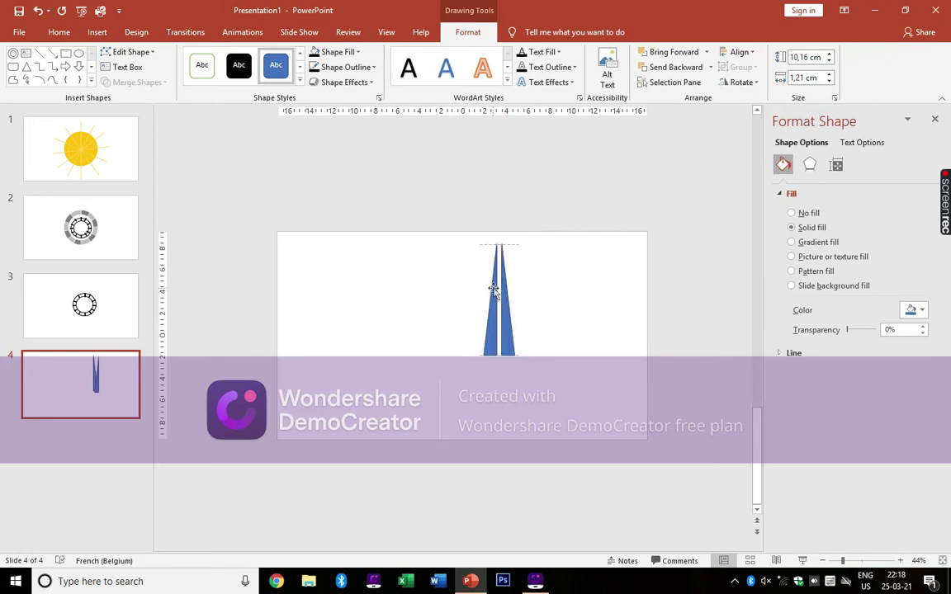
left_click_drag(445, 361, 516, 216)
right_click(504, 265)
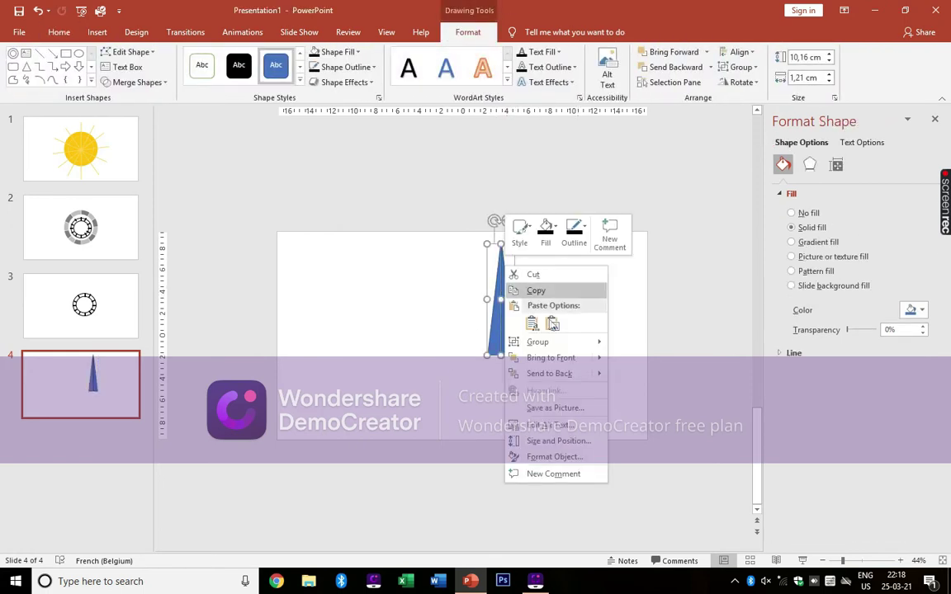
mouse_move(555, 347)
left_click(615, 344)
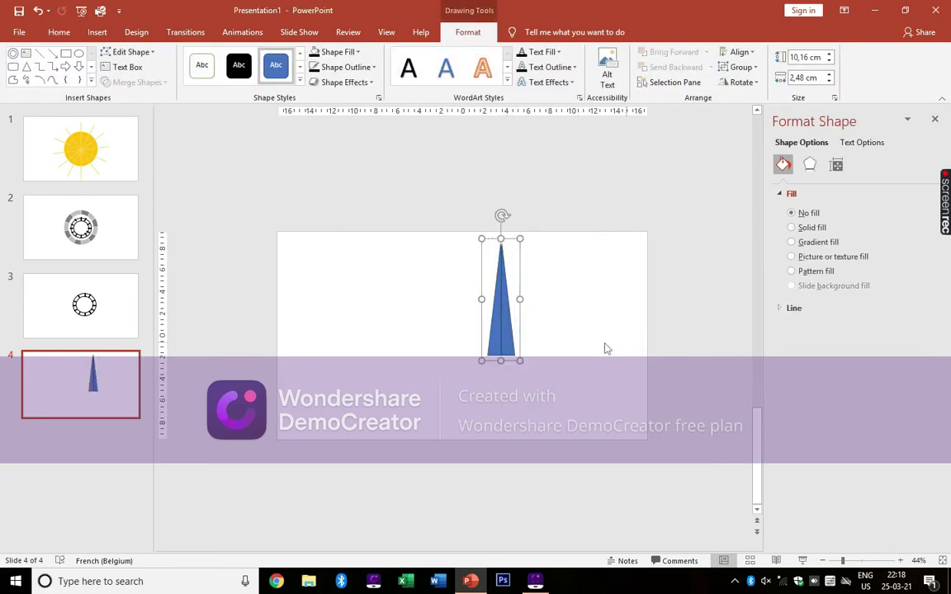
left_click(37, 11)
left_click(482, 289)
Step: Fill the right half grey with no outline and the left half black
left_click(507, 314)
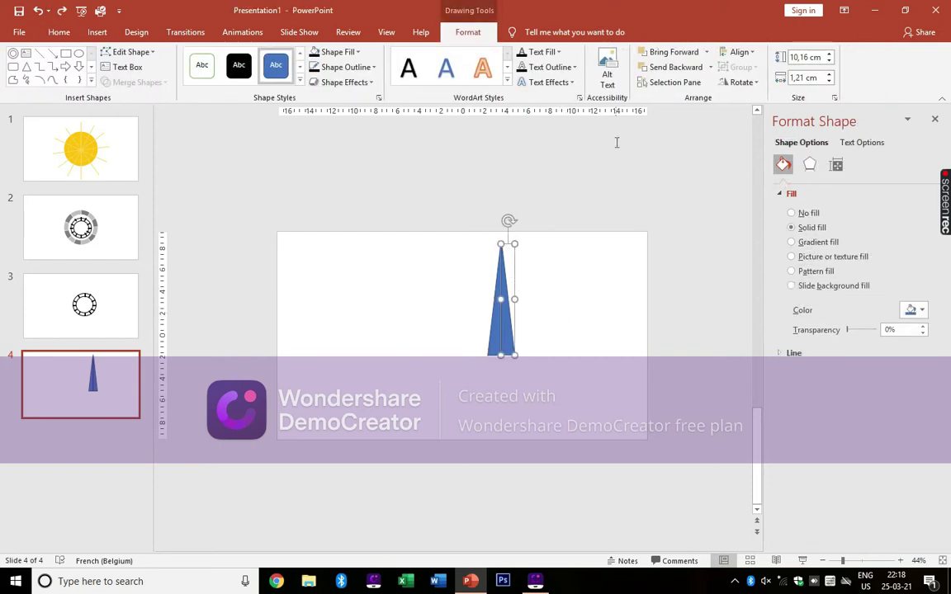
left_click(338, 51)
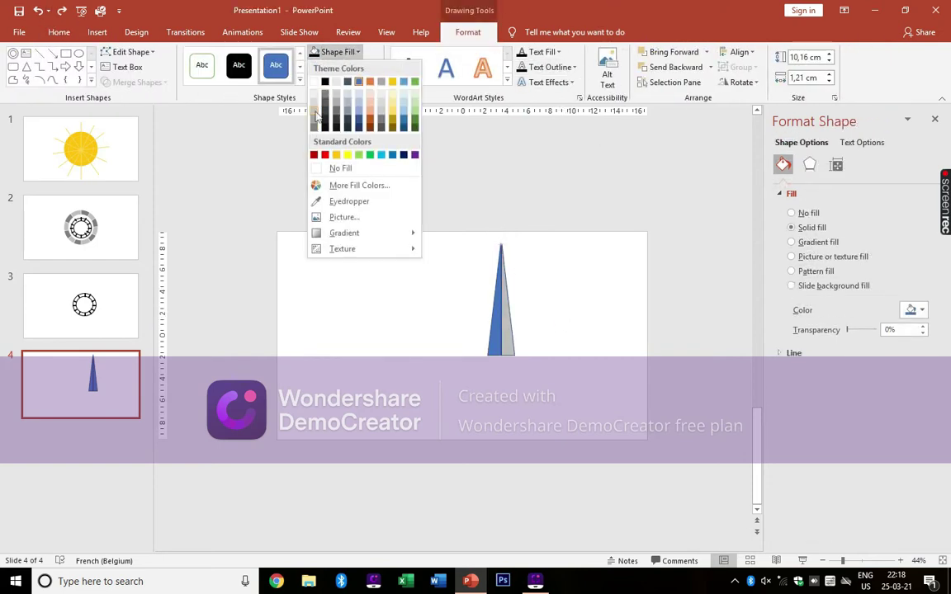
left_click(314, 123)
left_click(345, 67)
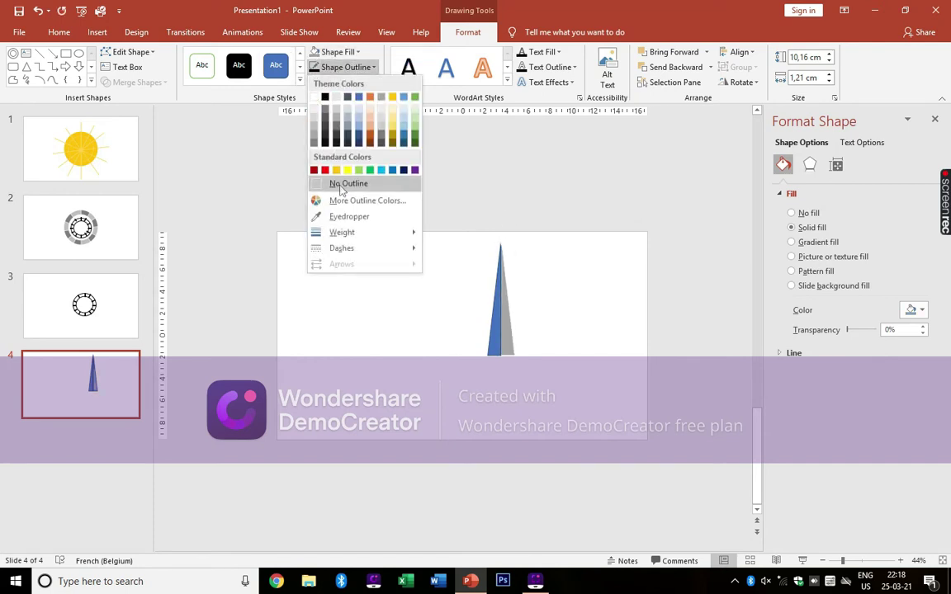
left_click(340, 183)
left_click(493, 330)
left_click(338, 51)
left_click(324, 82)
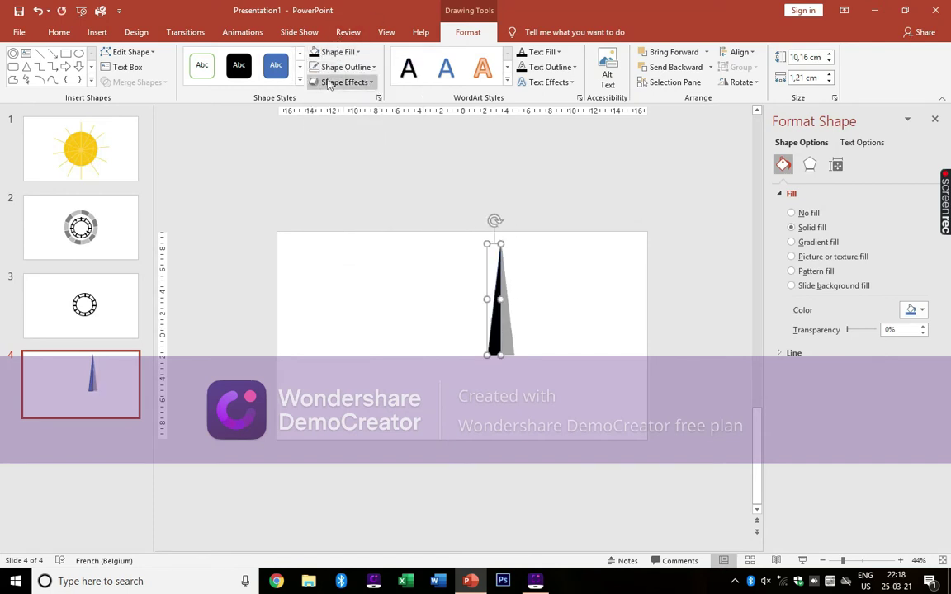
Step: Group both halves into one two-tone needle and copy it
left_click(462, 212)
key("ctrl+a")
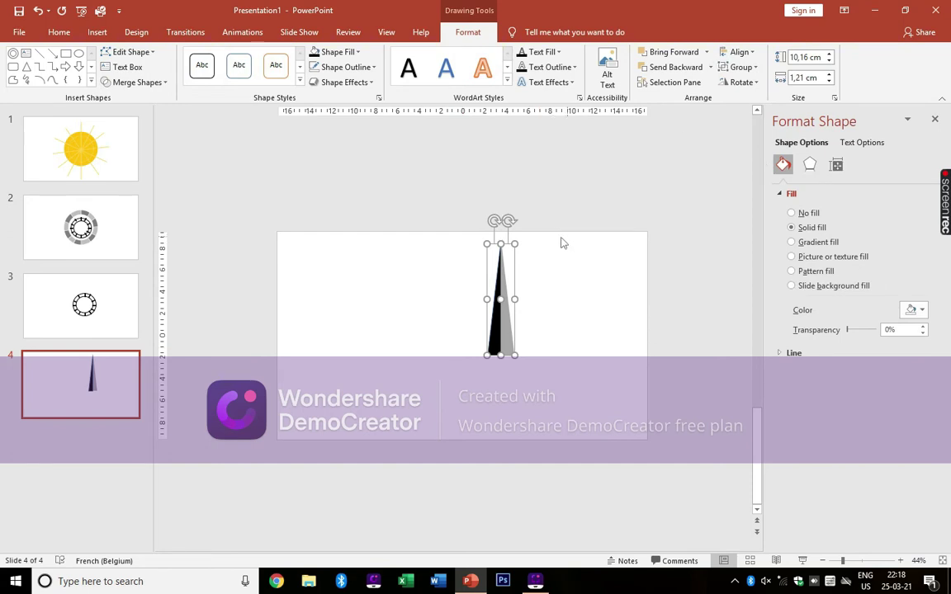
right_click(492, 252)
mouse_move(535, 338)
left_click(636, 337)
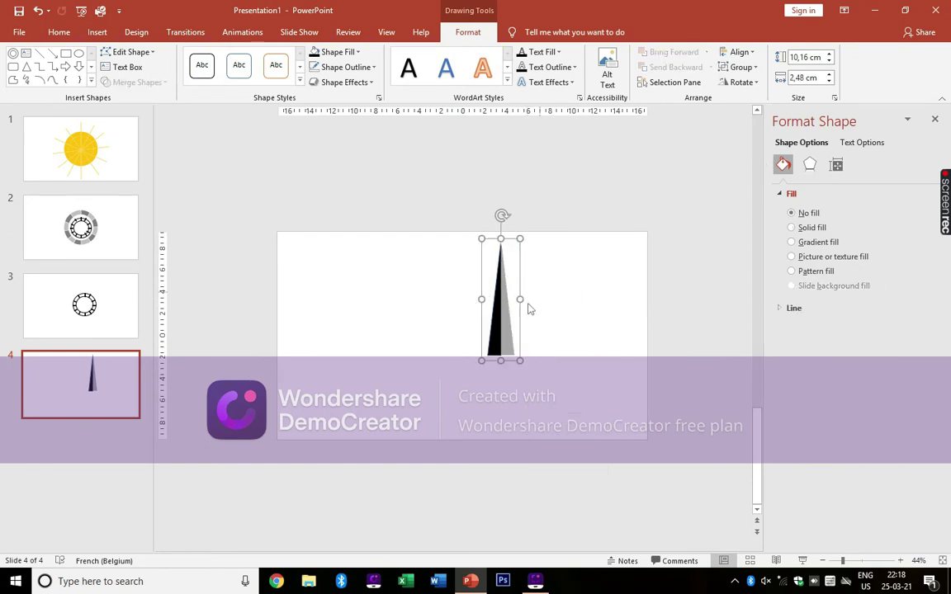
right_click(505, 314)
left_click(530, 335)
Step: Paste a needle copy, flip it vertically and place it below the original
left_click(605, 335)
key("ctrl+v")
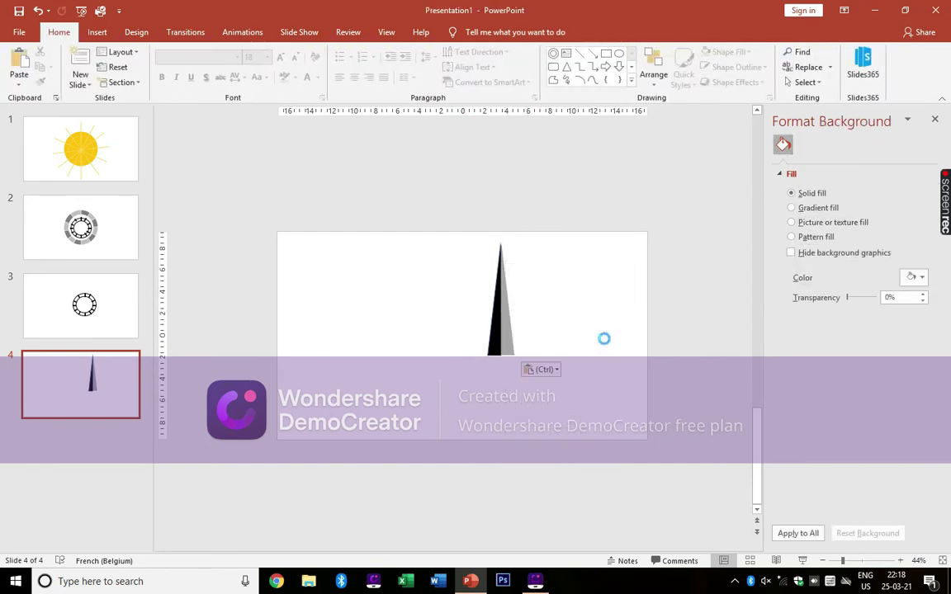
left_click_drag(512, 321, 443, 323)
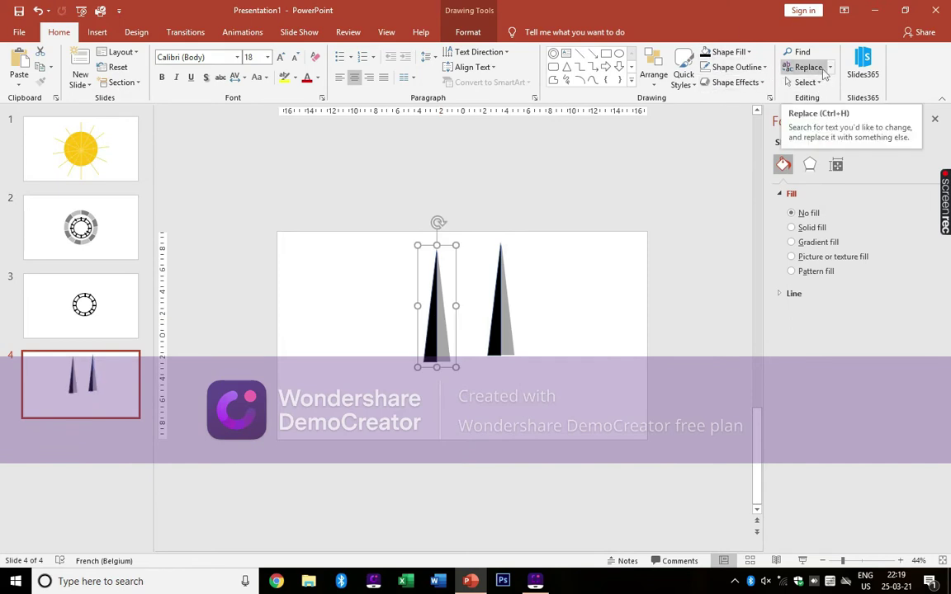
left_click(468, 31)
left_click(740, 82)
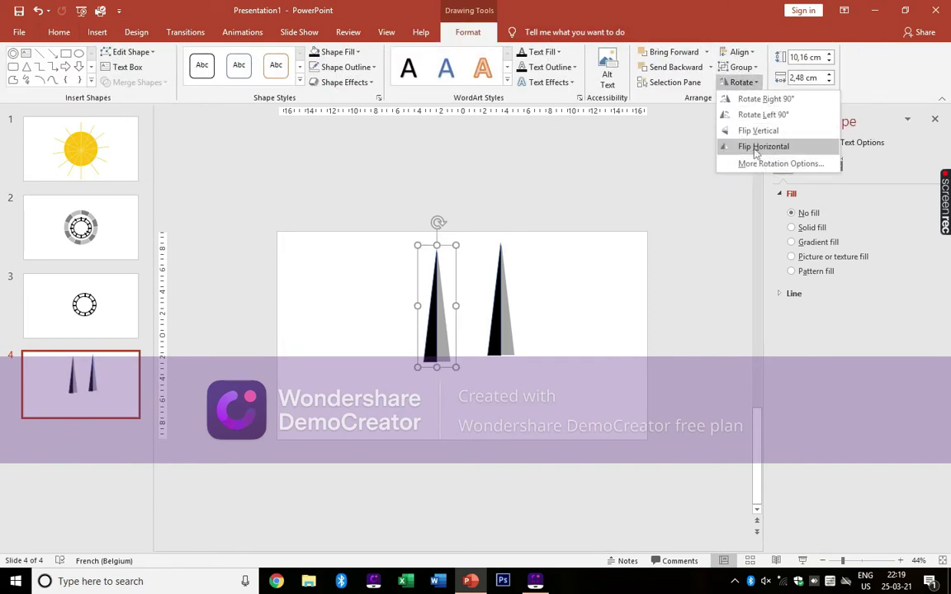
left_click(758, 130)
mouse_move(447, 288)
left_mouse_down()
mouse_move(489, 388)
mouse_move(498, 373)
left_mouse_up()
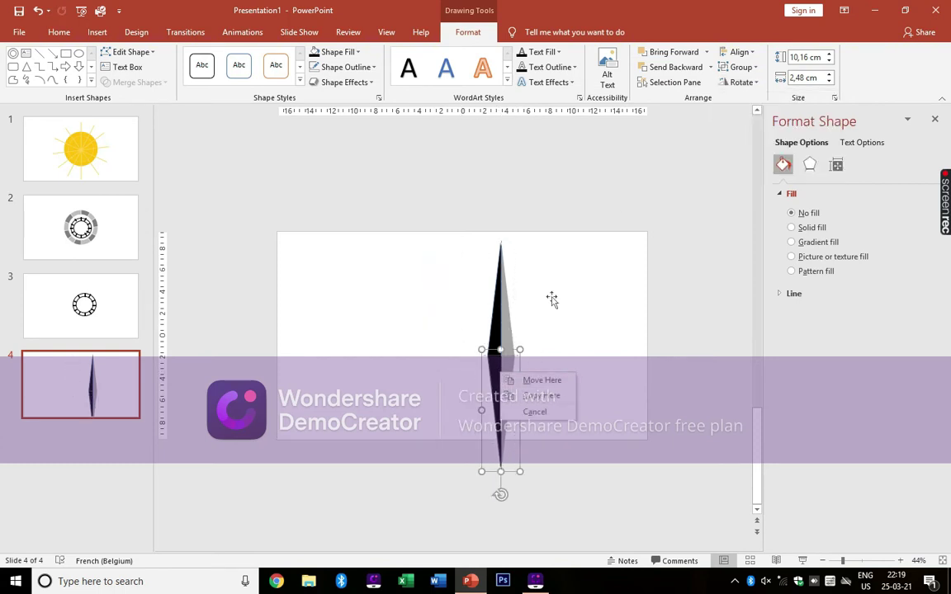
left_click(575, 322)
Step: Flip the downward needle horizontally so its black and grey shading alternates
left_click(498, 371)
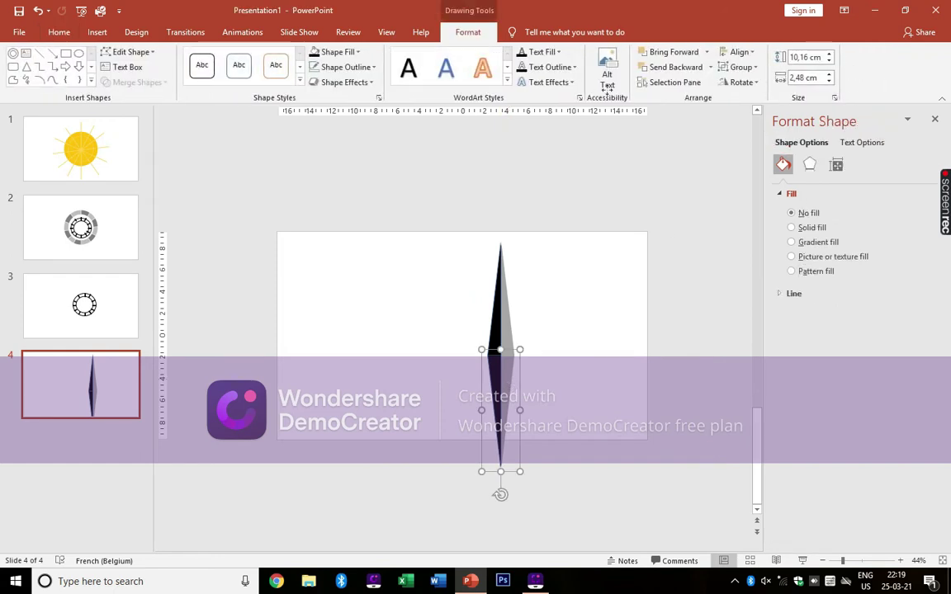
left_click(674, 81)
left_click(934, 119)
left_click(739, 82)
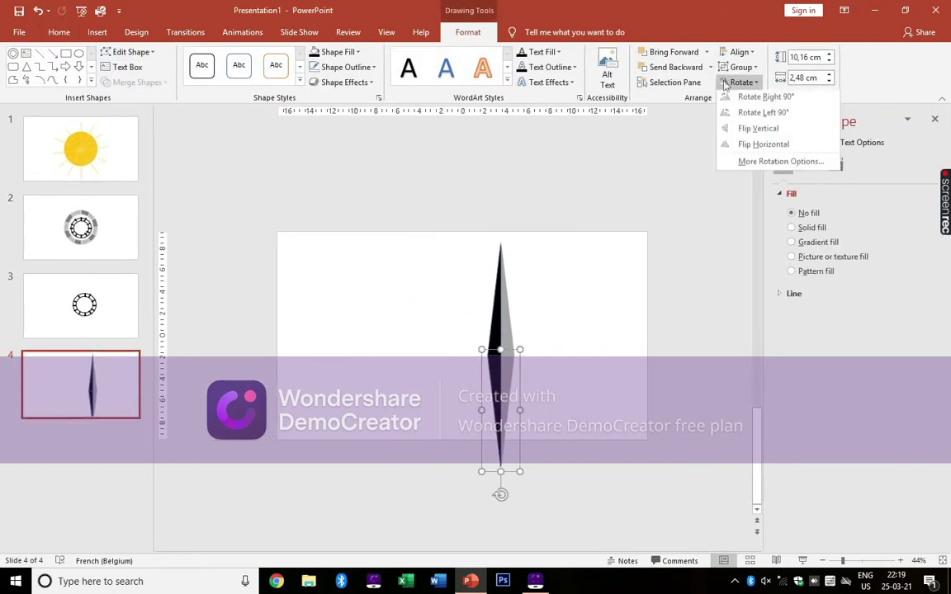
left_click(743, 144)
right_click(502, 384)
Step: Paste another needle copy and rotate it into a level left-pointing arm
left_click(535, 185)
right_click(450, 238)
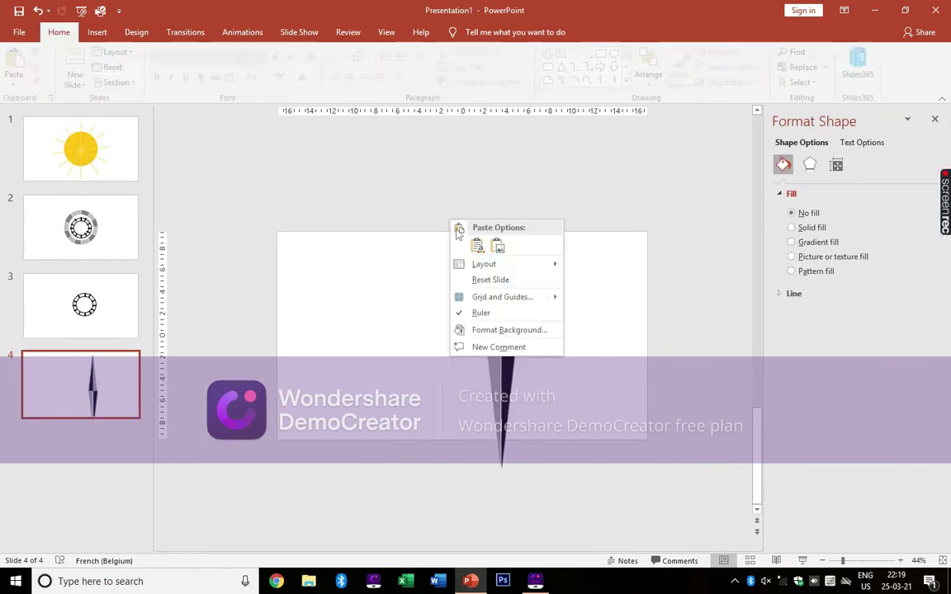
left_click(462, 246)
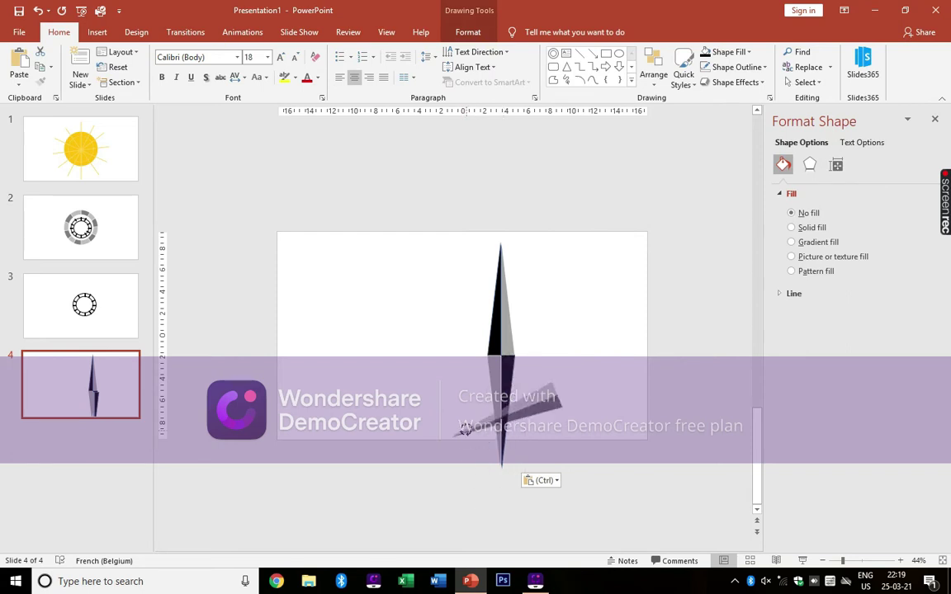
left_click_drag(505, 499, 421, 416)
mouse_move(543, 414)
left_mouse_down()
mouse_move(492, 355)
mouse_move(466, 369)
left_mouse_up()
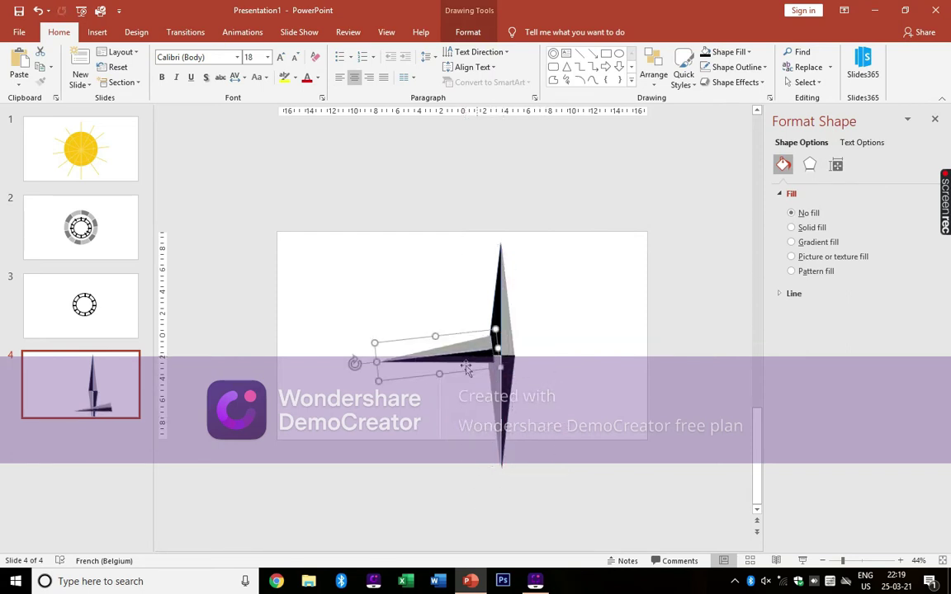
left_click_drag(354, 366, 353, 355)
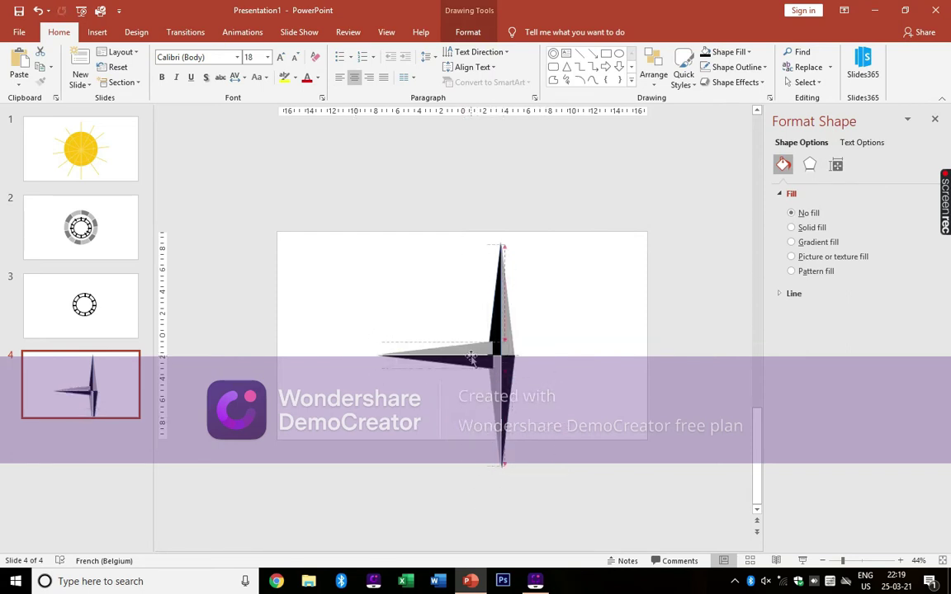
Step: Duplicate the left arm to make a right-pointing arm from the centre
right_click(472, 356)
left_click(512, 380)
left_click(536, 335)
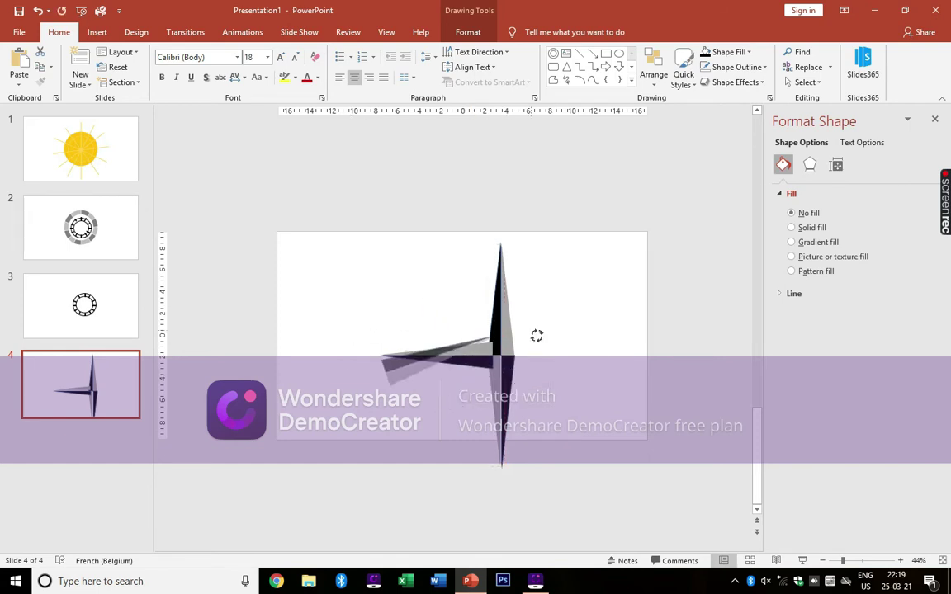
left_click_drag(539, 358, 546, 355)
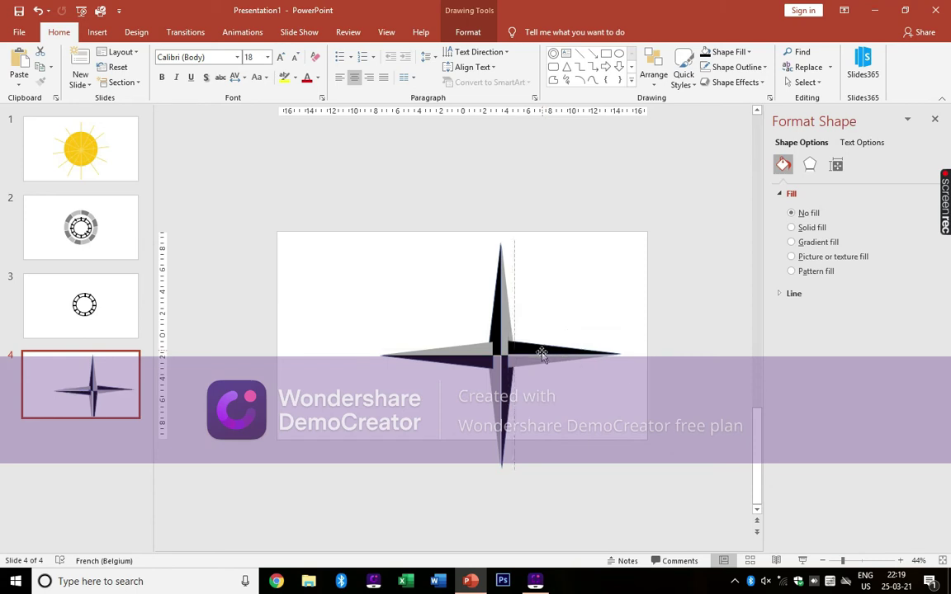
left_click(470, 358)
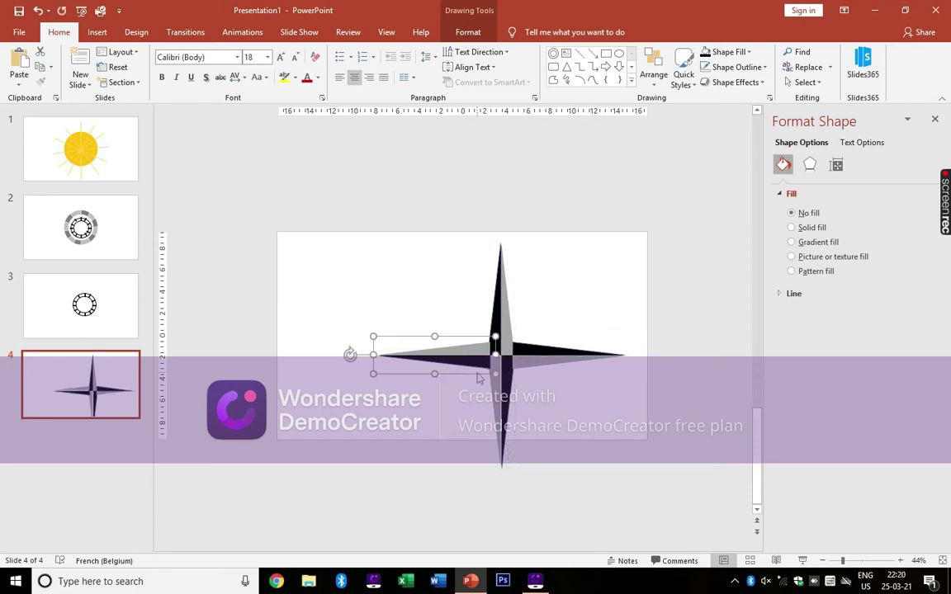
Step: Group the vertical and horizontal arms into one four-pointed star and copy it
left_click(627, 238)
left_click_drag(664, 227, 397, 510)
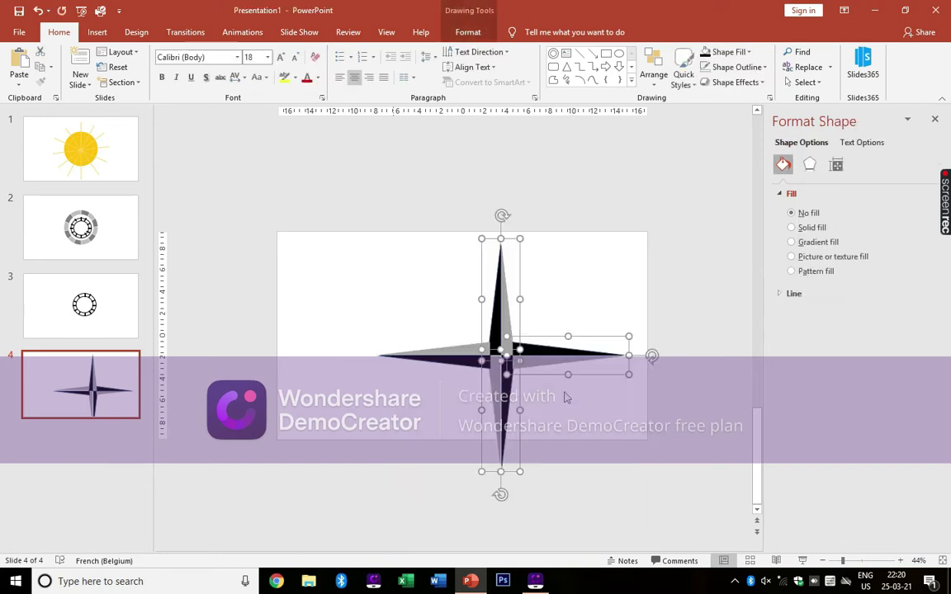
left_click_drag(328, 229, 661, 495)
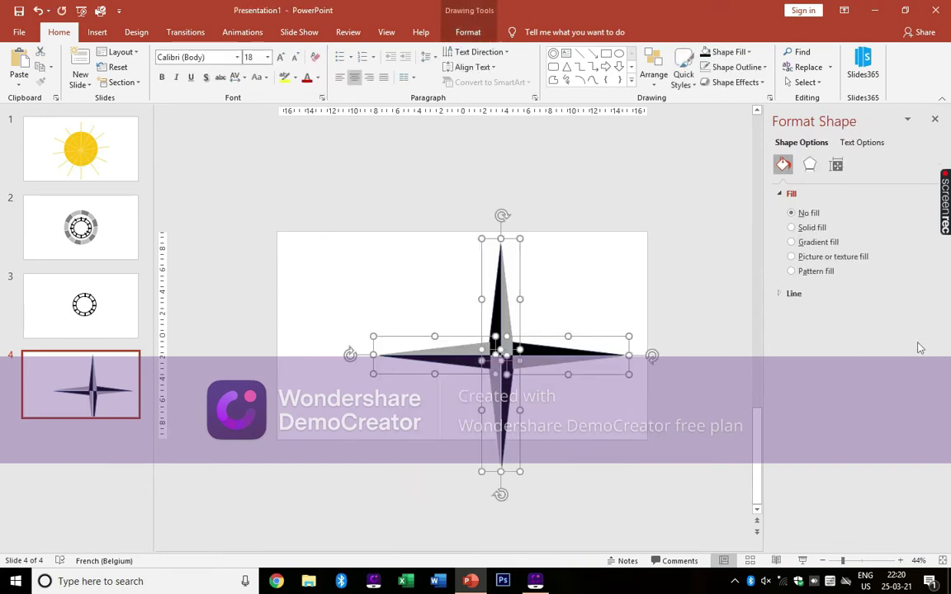
key("ctrl+g")
right_click(538, 303)
left_click(500, 333)
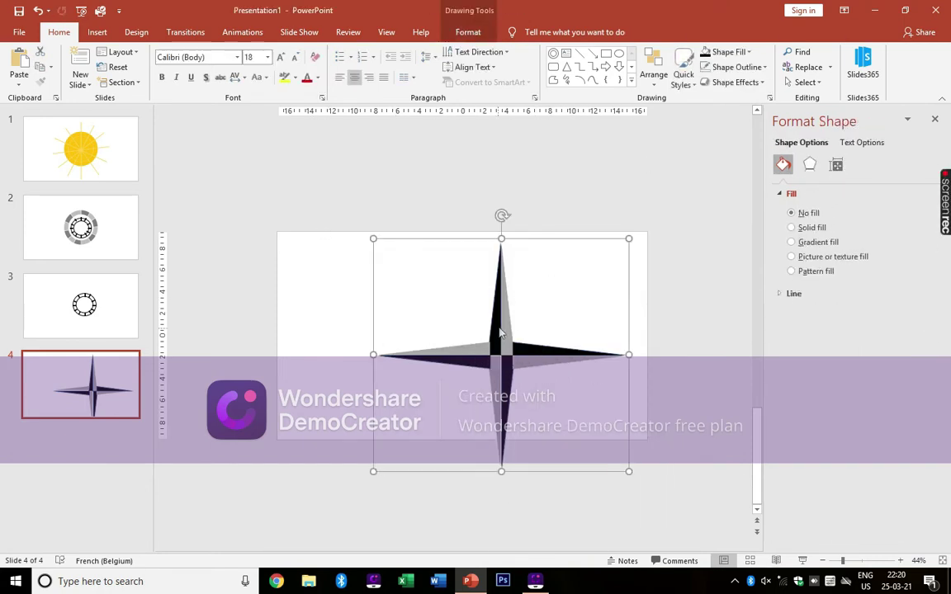
right_click(500, 332)
key("Escape")
right_click(116, 227)
Step: Paste the star onto slide 2 at the upper right
right_click(535, 221)
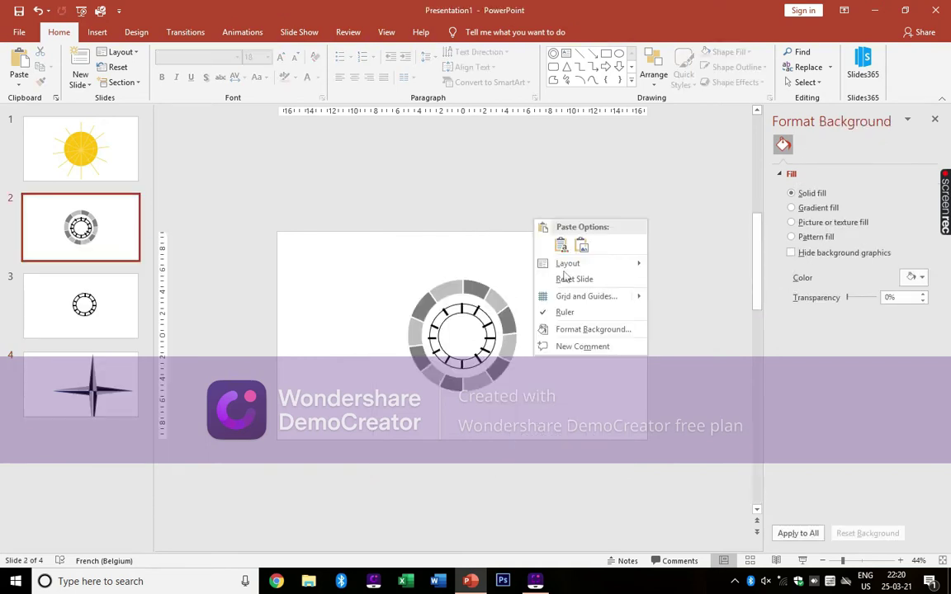
left_click(561, 245)
mouse_move(438, 391)
left_mouse_down()
mouse_move(490, 378)
mouse_move(561, 314)
mouse_move(557, 320)
left_mouse_up()
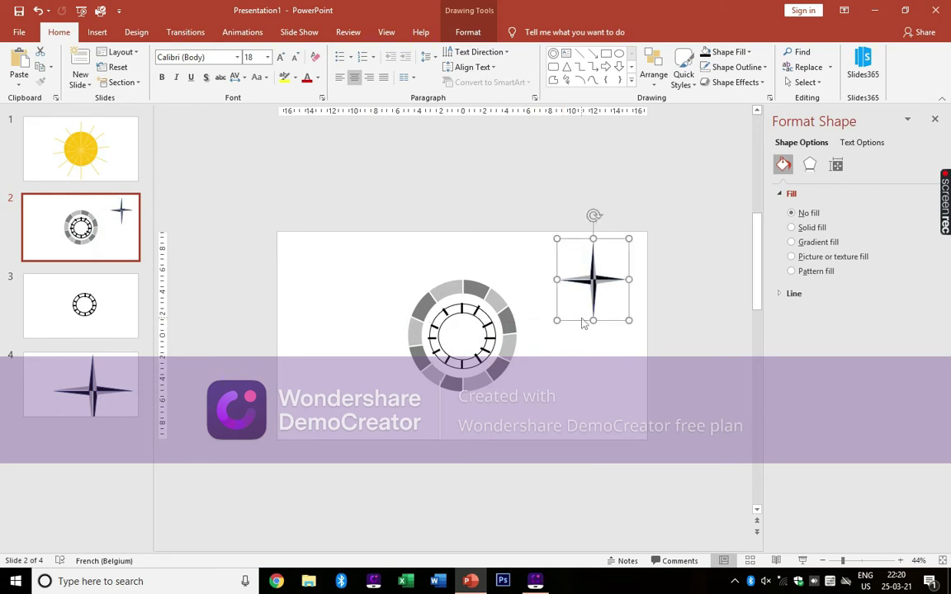
Step: Flip the star vertically and tilt it about 45° into an X
left_click(468, 31)
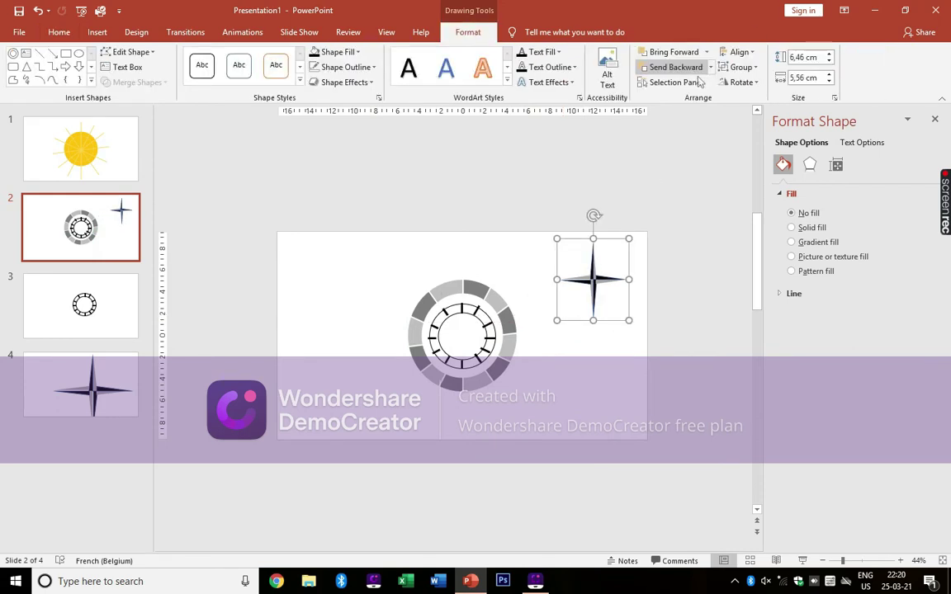
left_click(740, 82)
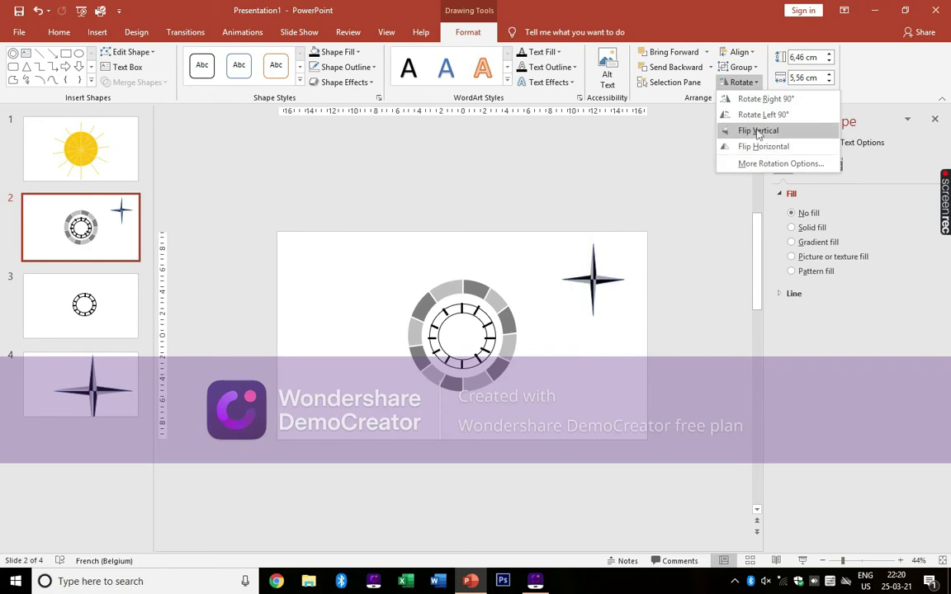
left_click(758, 131)
mouse_move(593, 216)
left_mouse_down()
mouse_move(627, 285)
mouse_move(621, 307)
left_mouse_up()
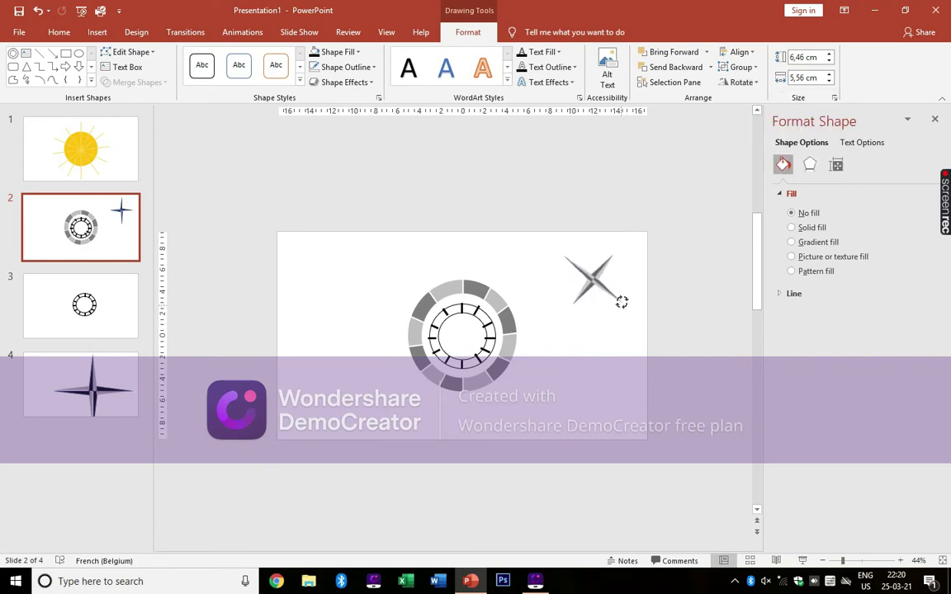
mouse_move(621, 302)
left_mouse_down()
mouse_move(454, 338)
mouse_move(621, 319)
mouse_move(602, 311)
left_mouse_up()
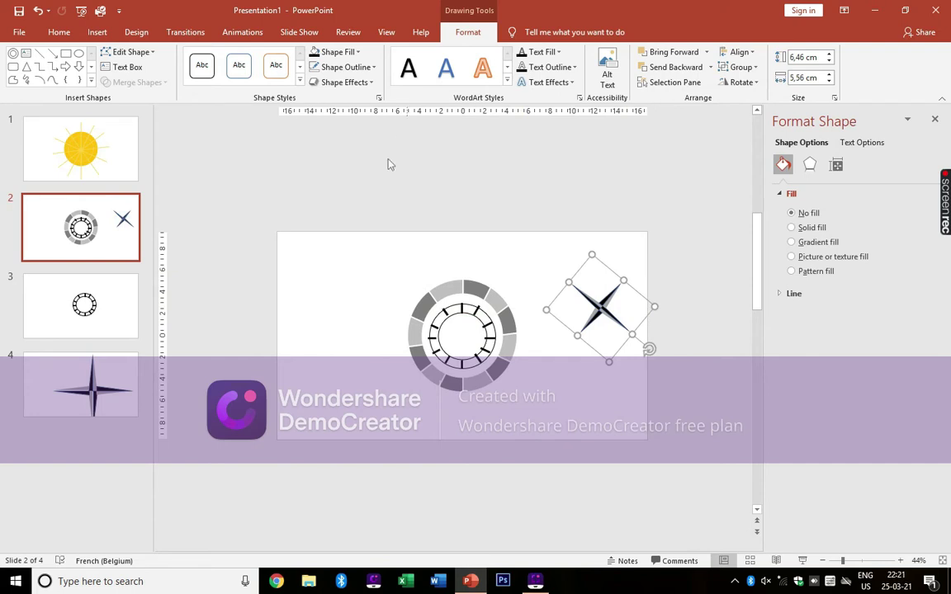
Step: Ungroup the large star on slide 4 and pull the grey triangle out left
left_click(102, 396)
right_click(498, 302)
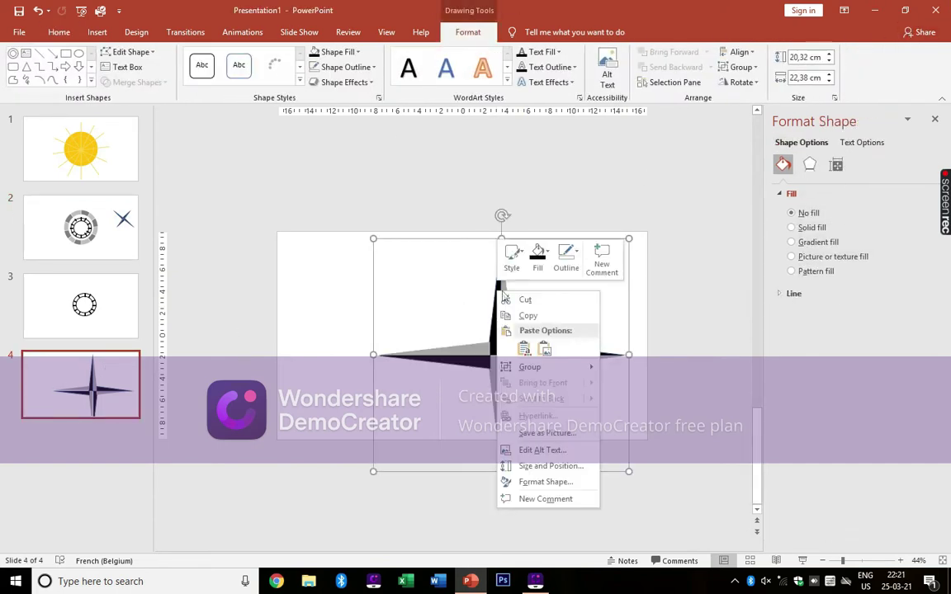
mouse_move(528, 365)
left_click(637, 397)
left_click(503, 297)
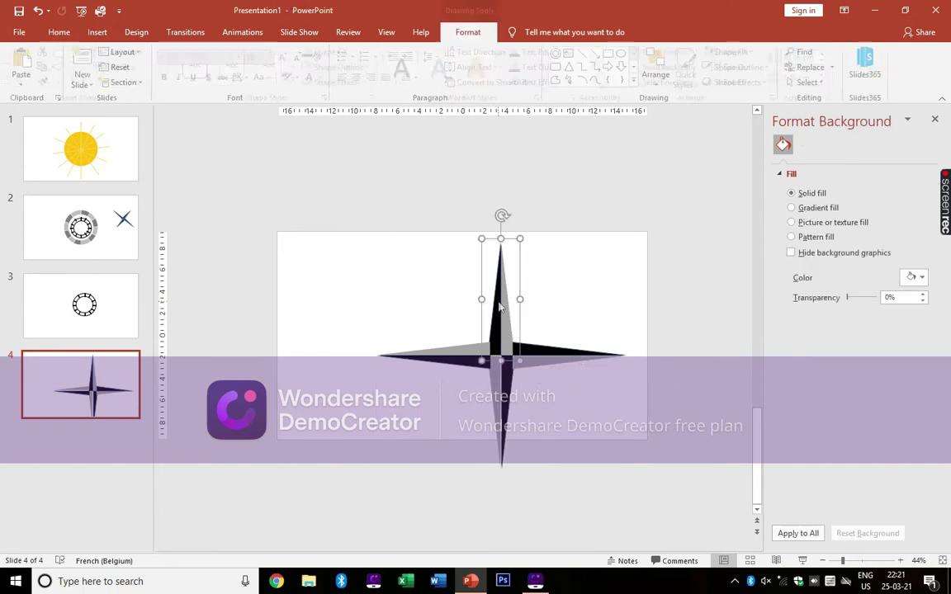
left_click_drag(447, 283, 389, 282)
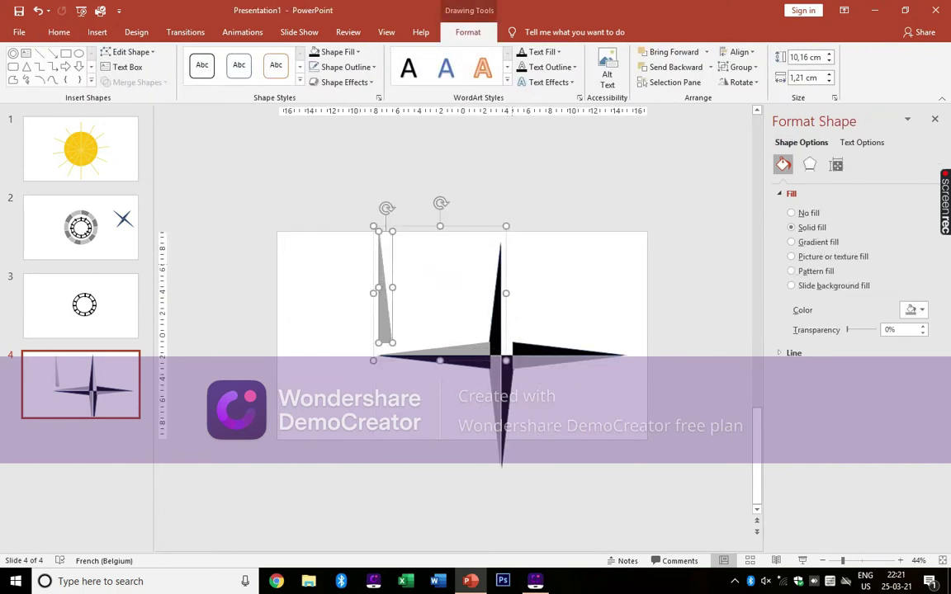
Step: Recolour the vertical spike pieces: triangle cyan, upper spike and lower piece blue
left_click(338, 51)
left_click(382, 156)
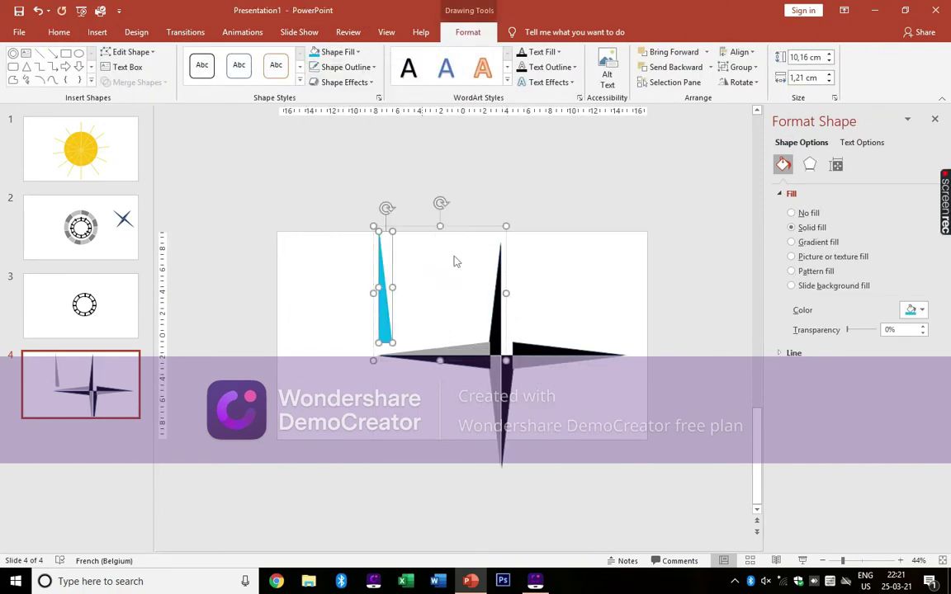
left_click_drag(483, 286, 374, 272)
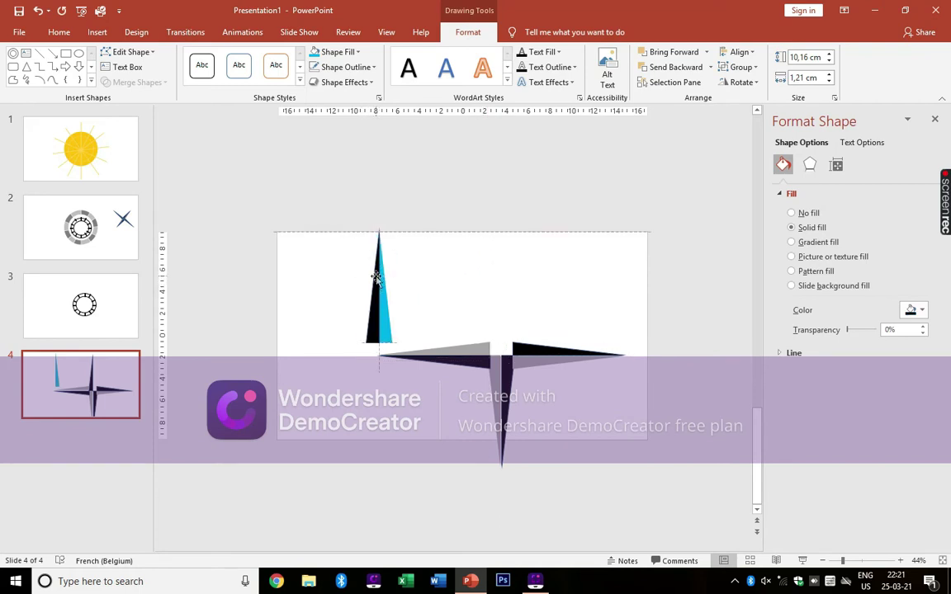
left_click(338, 51)
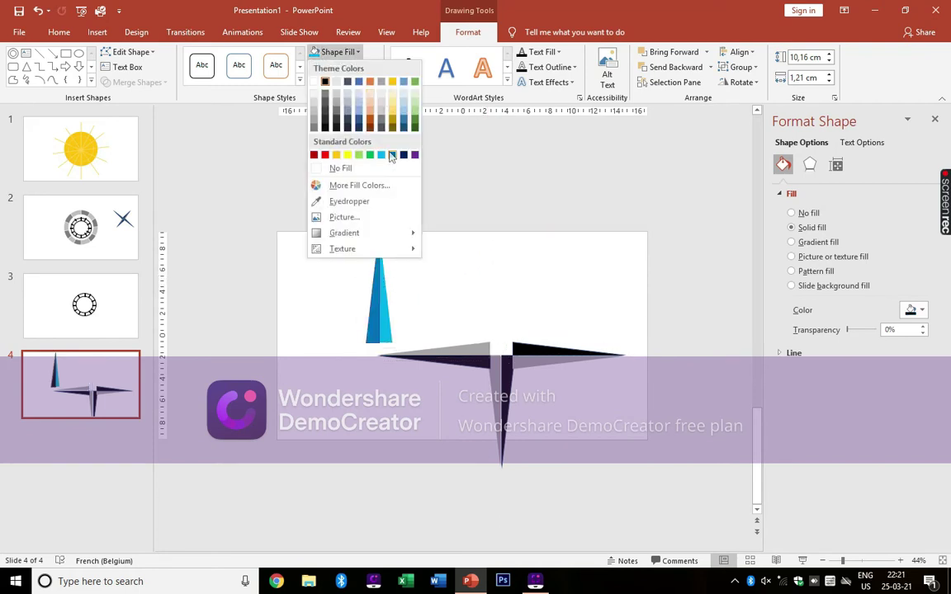
left_click(391, 157)
left_click_drag(480, 389, 359, 381)
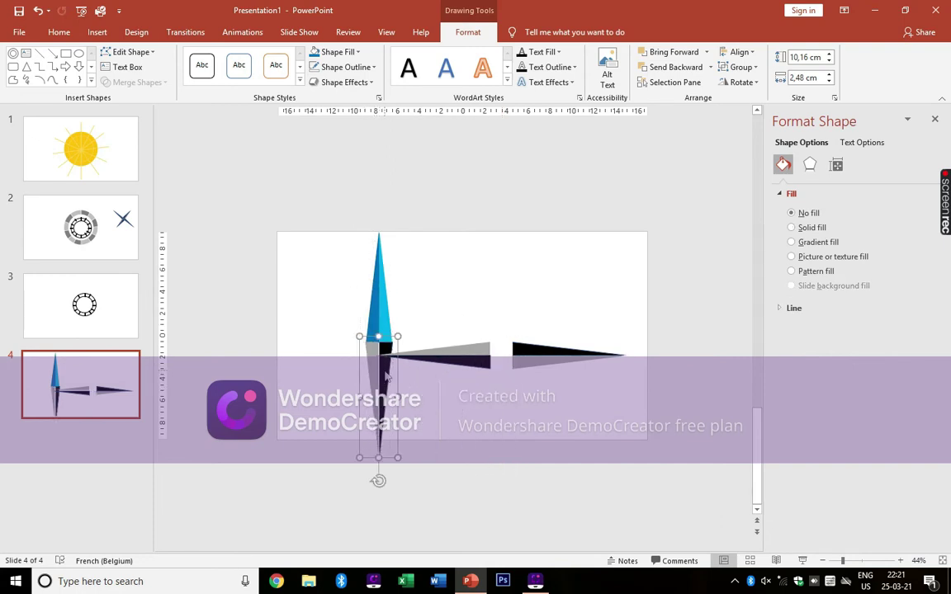
left_click(385, 373)
left_click(314, 56)
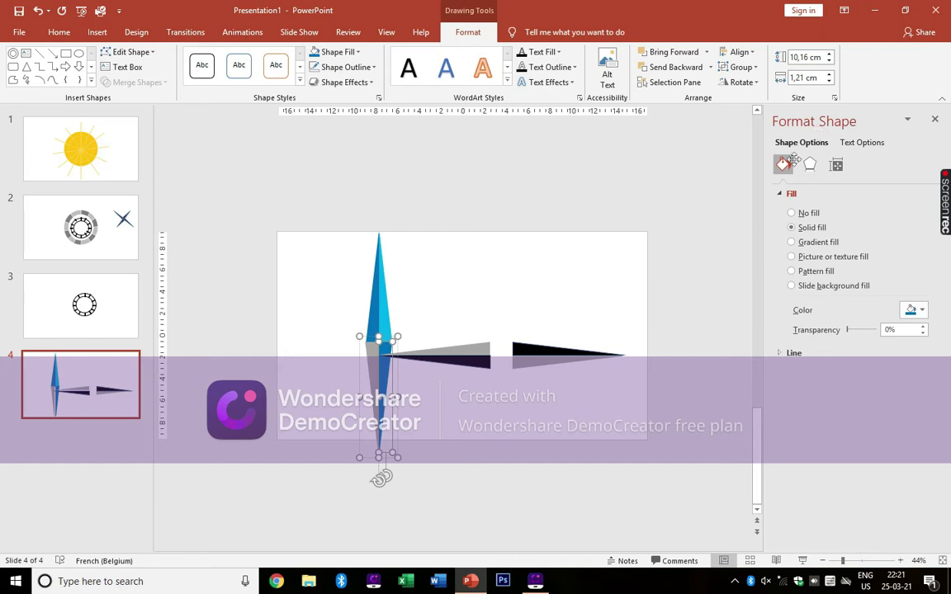
Step: Give the lower blue needle a Light Blue outline
right_click(407, 372)
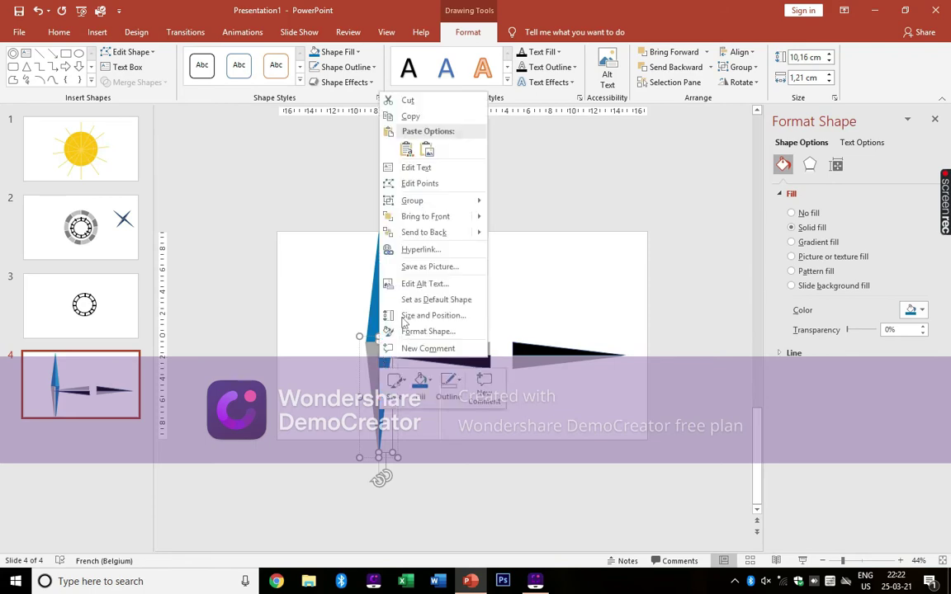
left_click(409, 98)
right_click(371, 361)
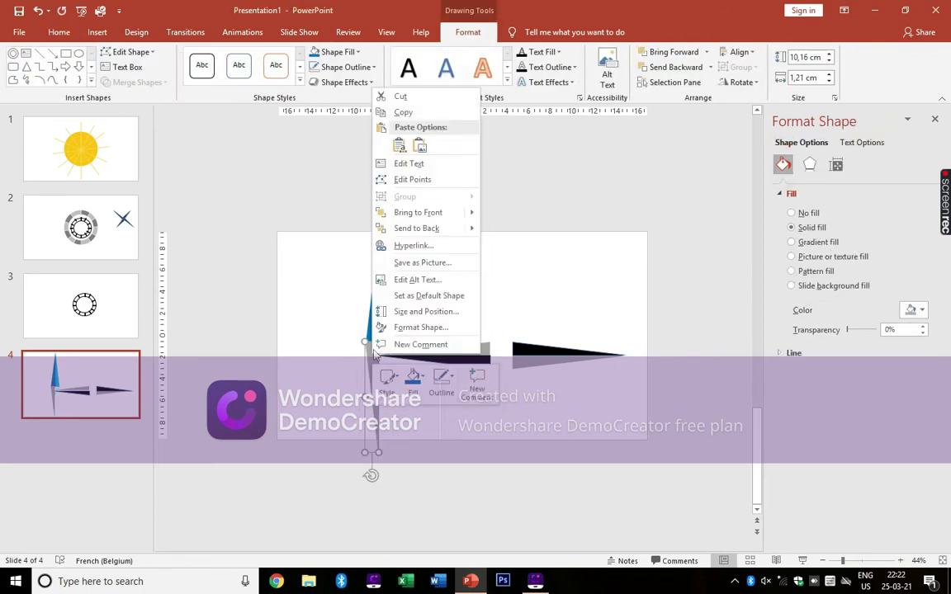
left_click(395, 94)
left_click(37, 11)
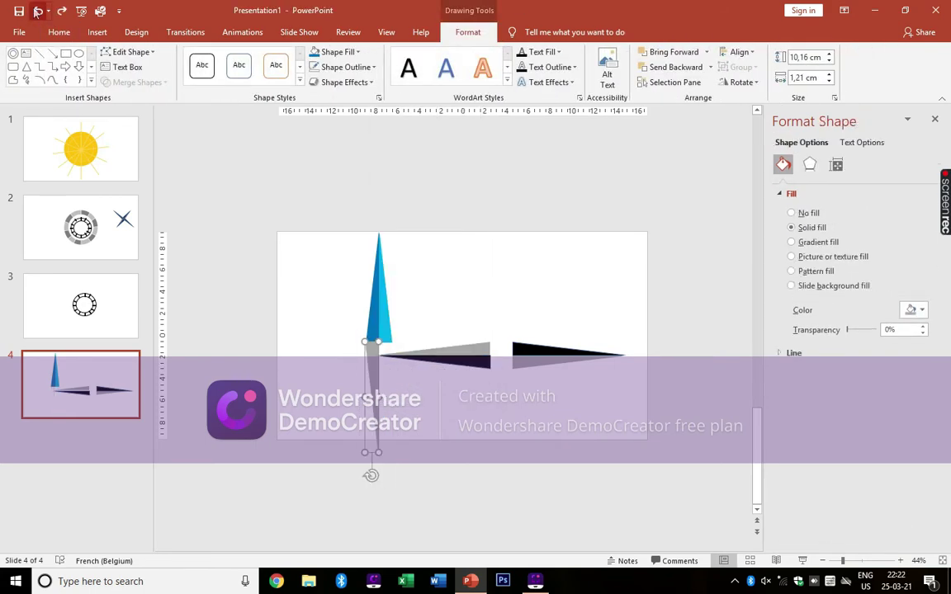
right_click(369, 361)
left_click(339, 52)
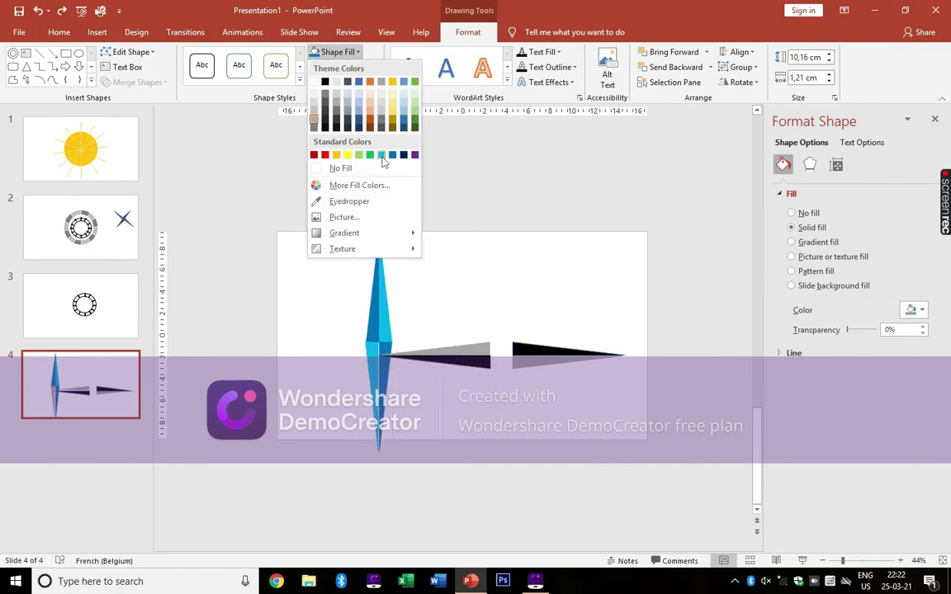
key("Escape")
key("Down")
key("Return")
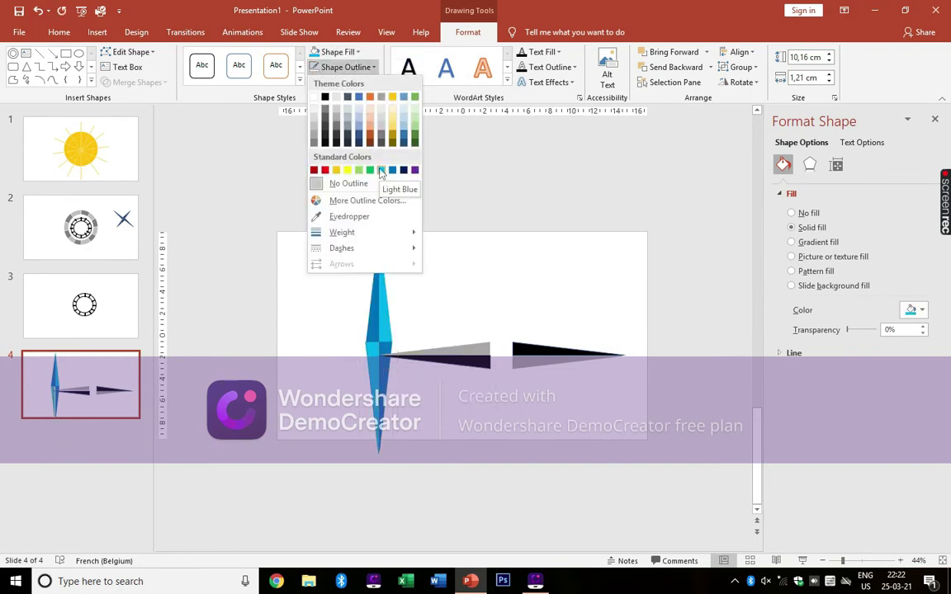
left_click(381, 171)
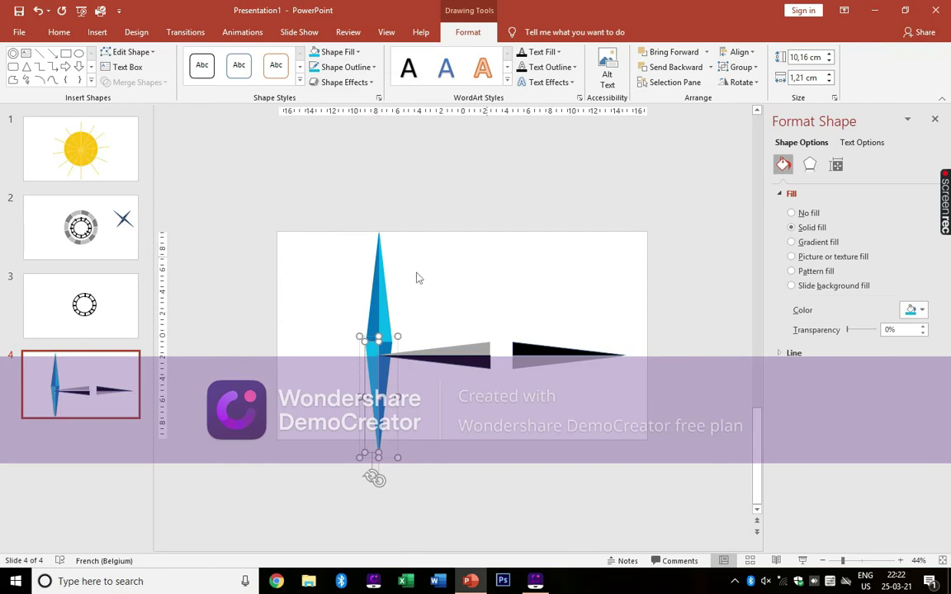
left_click(384, 280)
right_click(374, 282)
Step: Paste a copy of the upper needle and fill it red with a dark orange left half
right_click(475, 272)
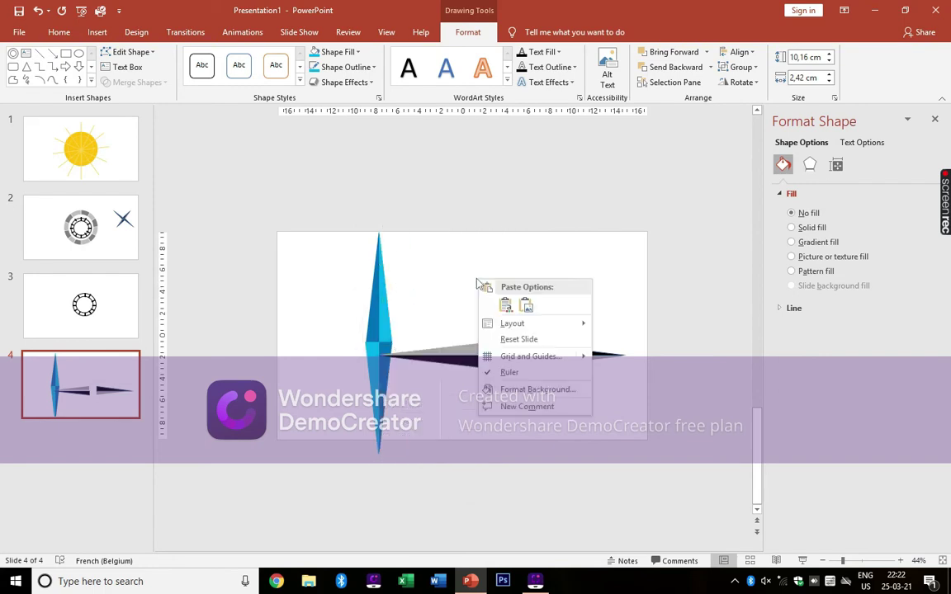
left_click(505, 388)
key("ctrl+v")
left_click_drag(386, 293, 480, 293)
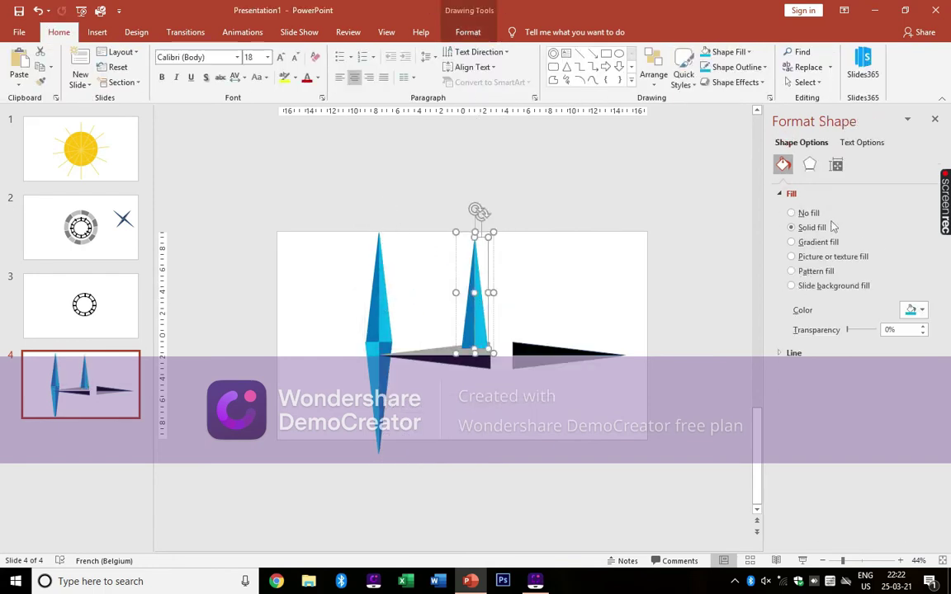
left_click(915, 310)
left_click(852, 415)
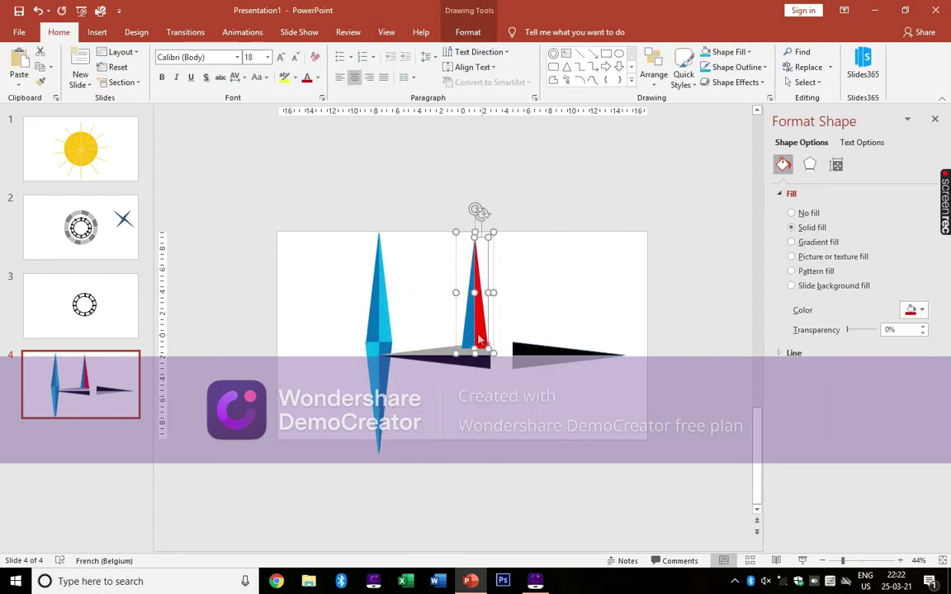
left_click(923, 311)
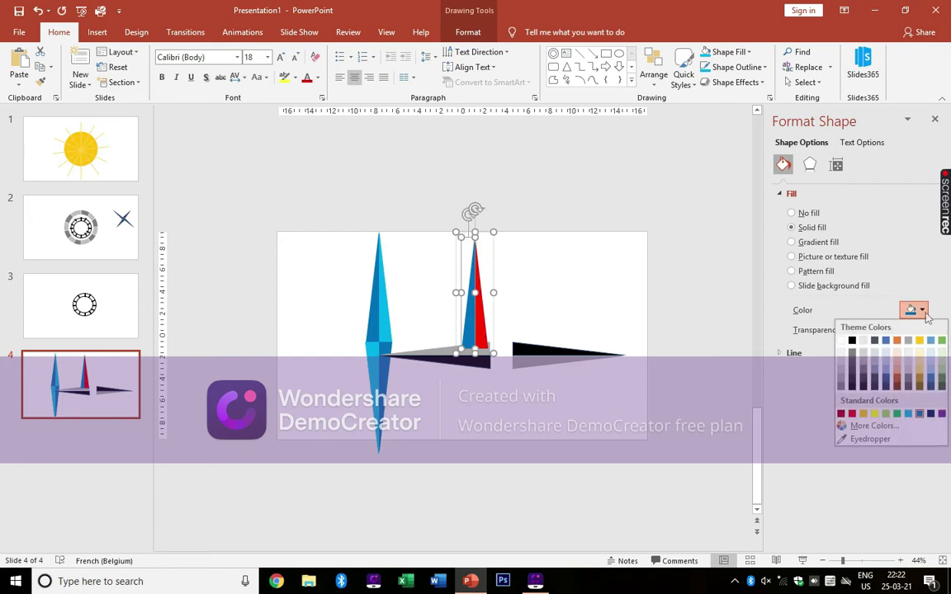
left_click(897, 383)
Step: Position the red-orange spike over the blue needle's top and narrow it to fit
left_click(403, 323)
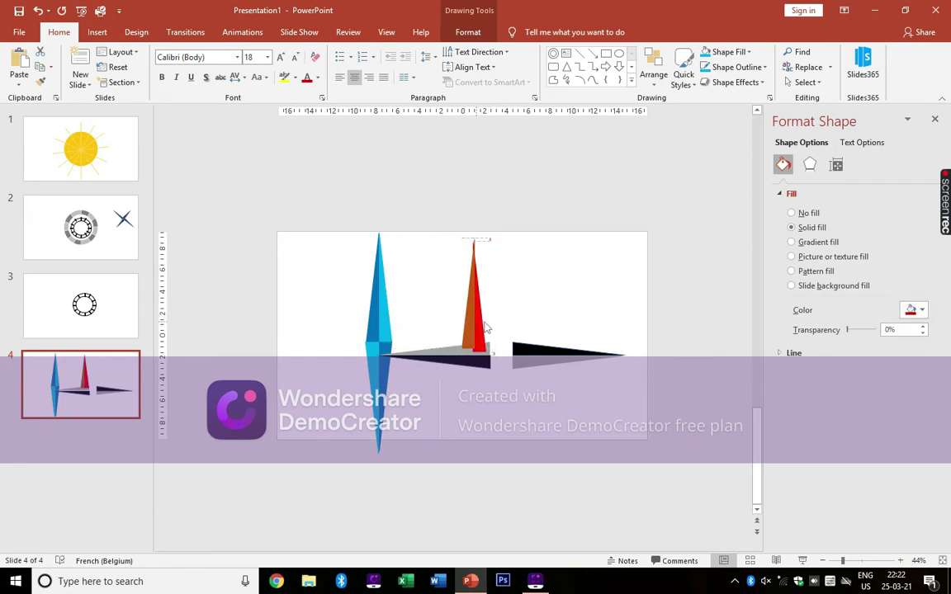
left_click(488, 321)
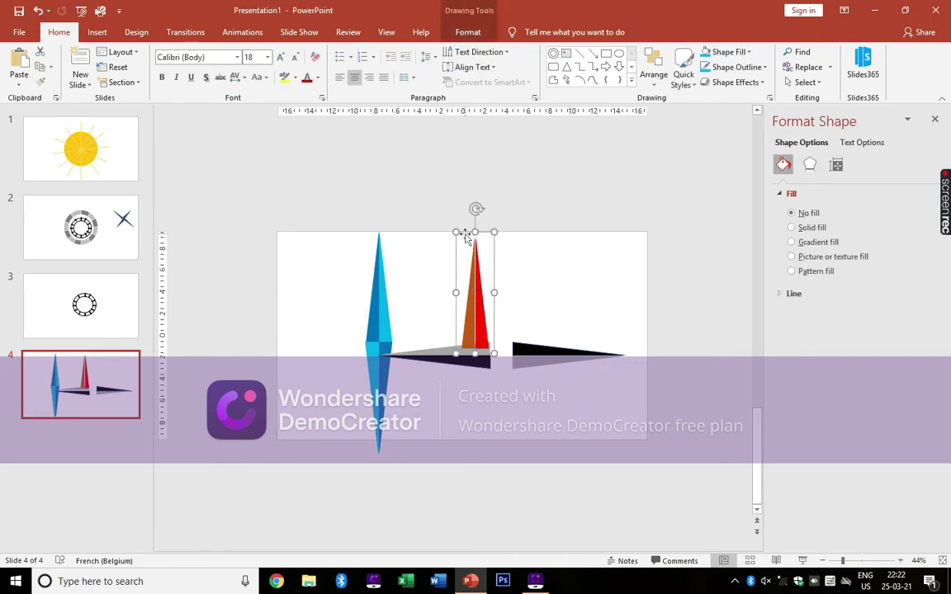
left_click_drag(467, 235, 373, 236)
left_click(373, 236)
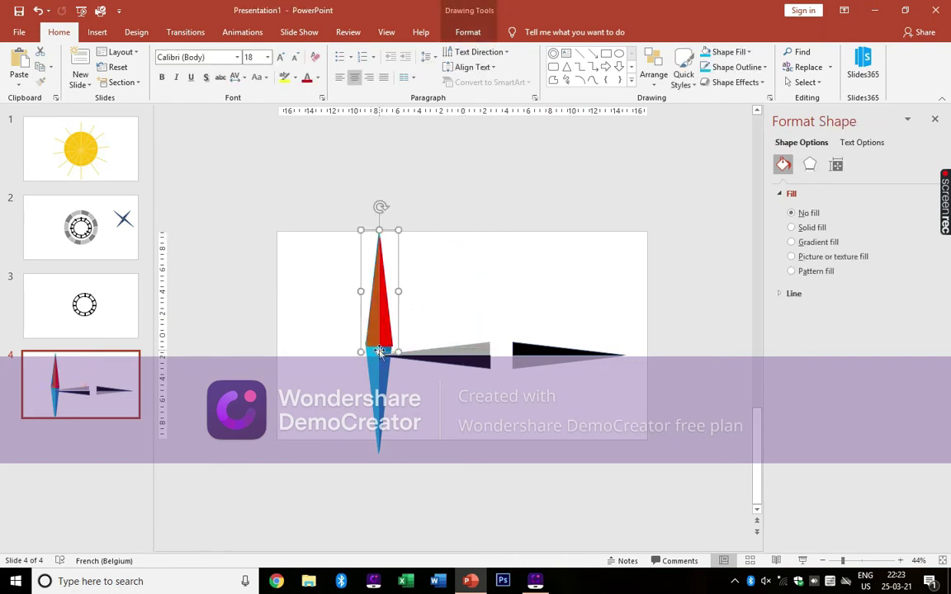
left_click_drag(378, 324, 370, 315)
left_click(382, 308)
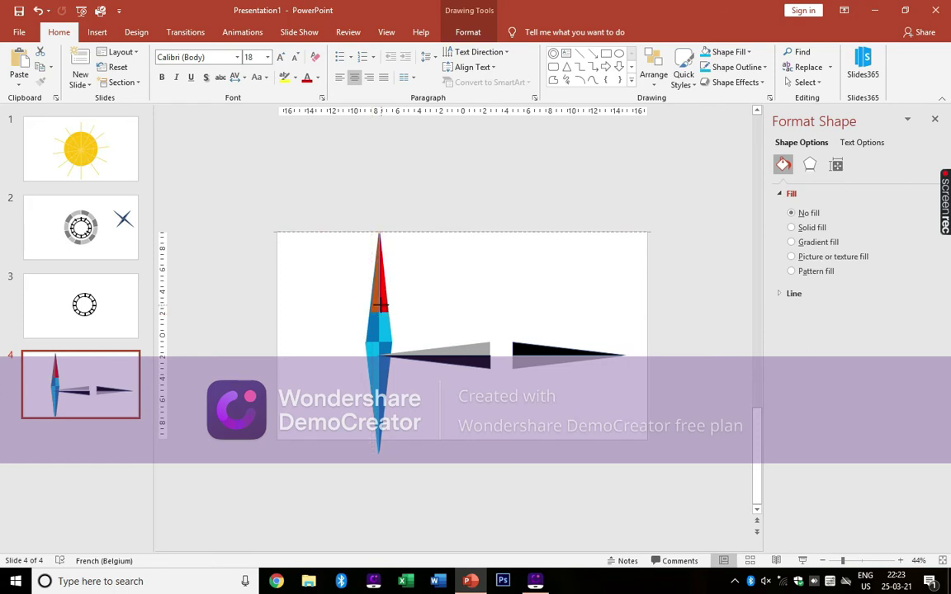
left_click(439, 236)
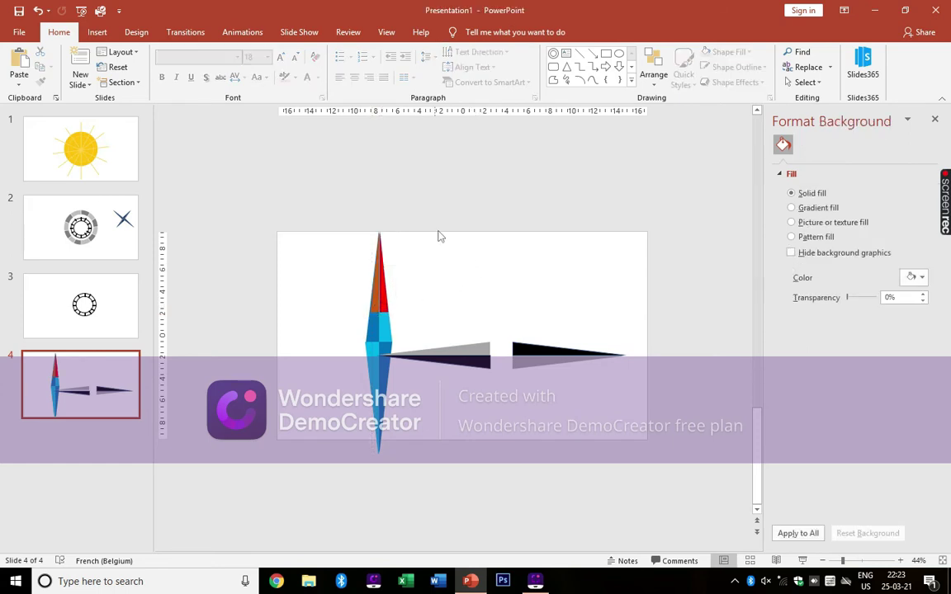
Step: Duplicate the X-shaped star on slide 2 and stack the copy over the original
left_click(121, 246)
left_click(591, 333)
right_click(599, 316)
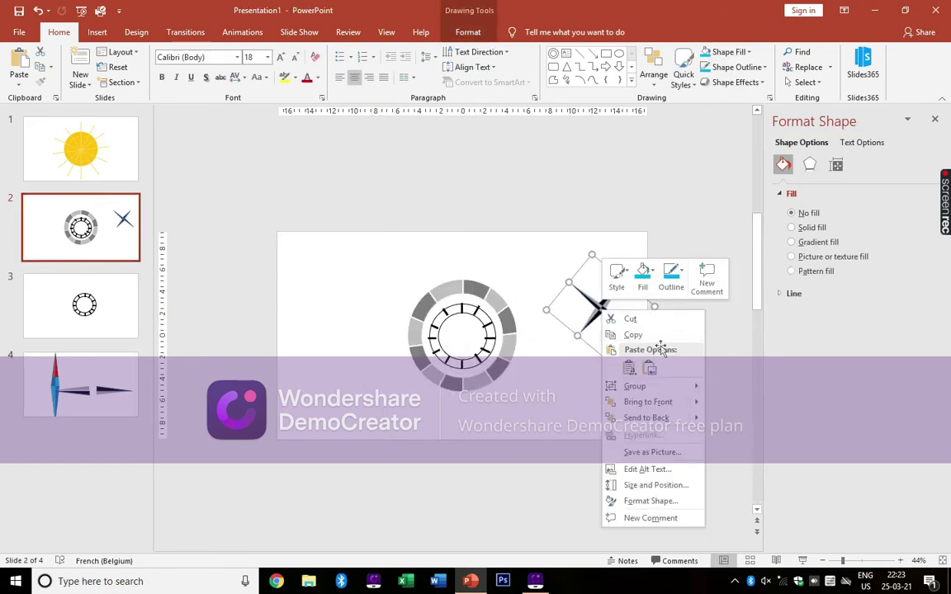
left_click(660, 334)
left_click(700, 378)
key("ctrl+v")
left_click_drag(619, 326, 608, 325)
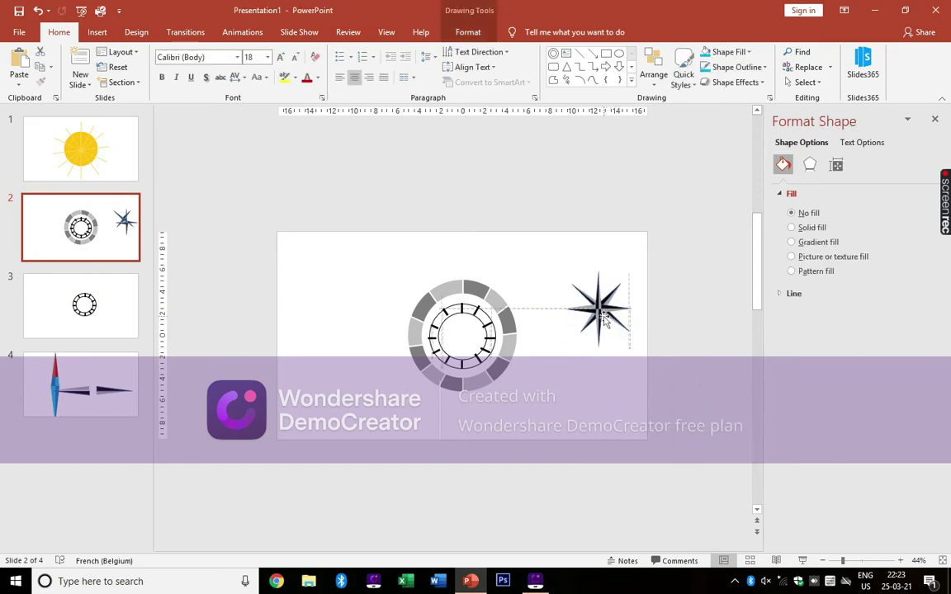
left_click_drag(609, 325, 606, 320)
left_click_drag(661, 240, 556, 409)
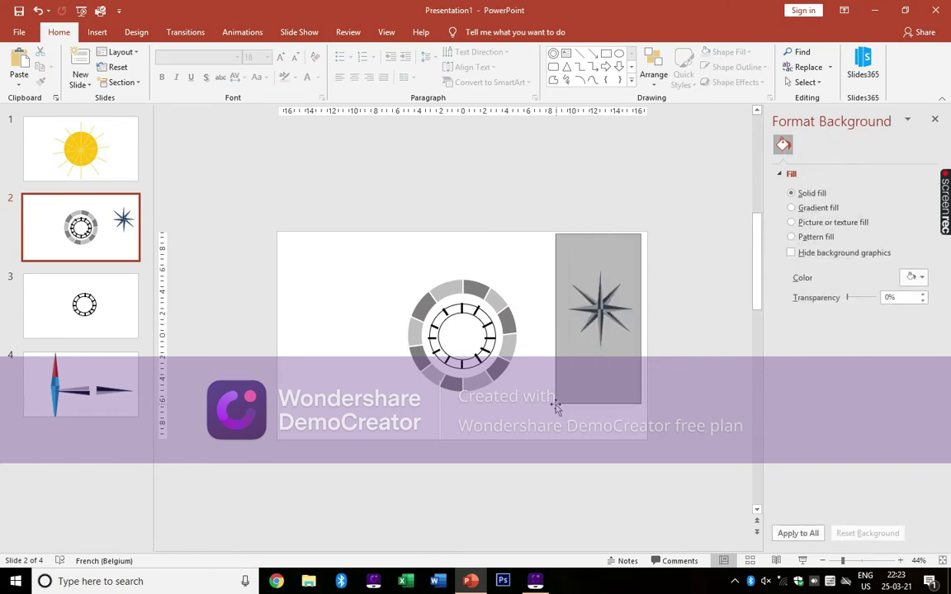
right_click(615, 301)
left_click(611, 305)
left_click(634, 365)
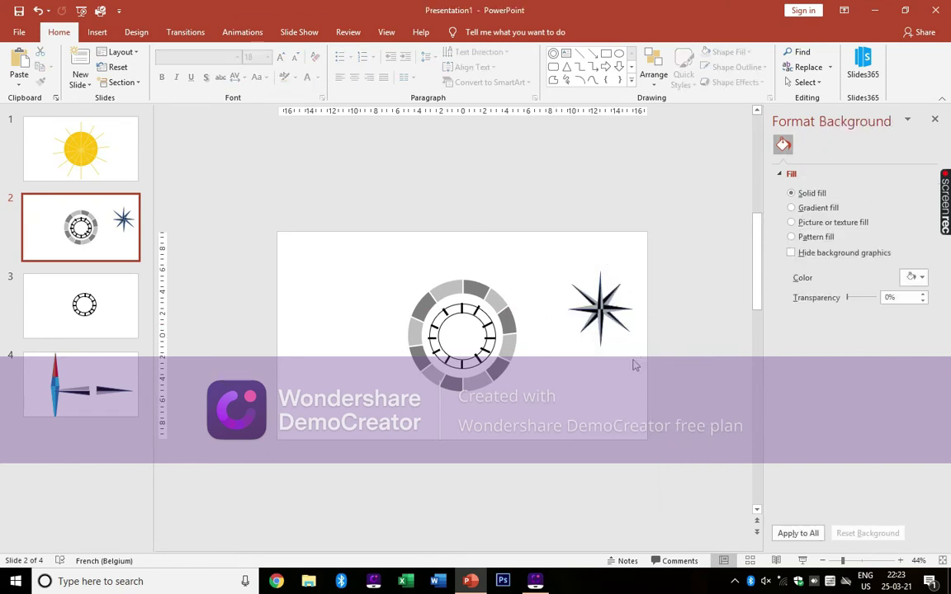
Step: Move the star to the grey ring's centre and shrink it to fit inside the dial
left_click_drag(678, 217, 543, 398)
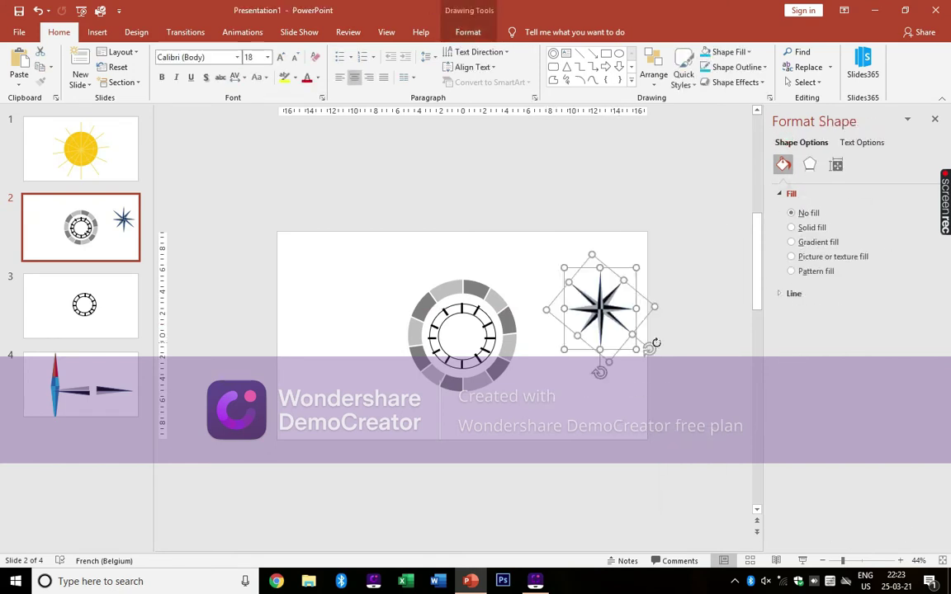
left_click_drag(601, 311, 464, 336)
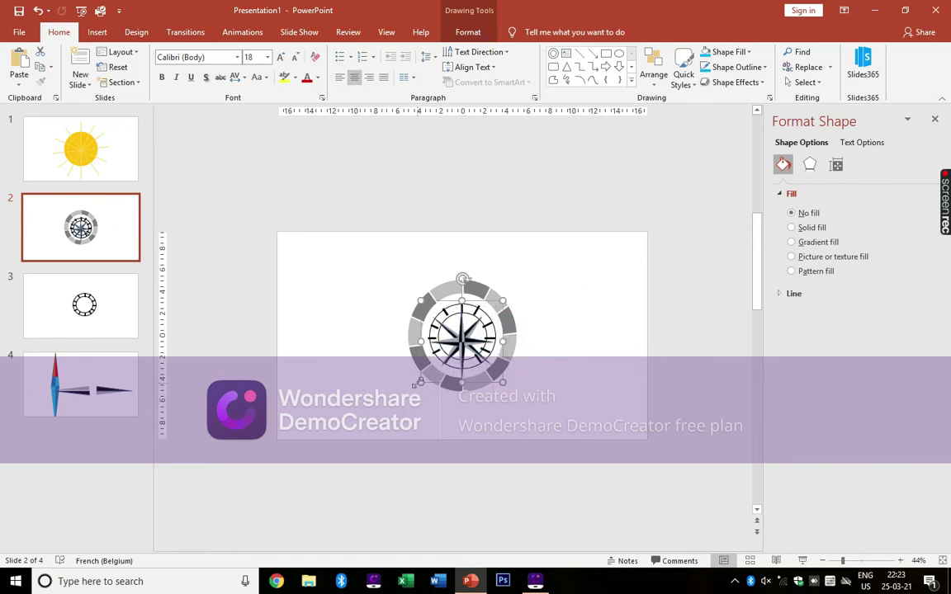
left_click_drag(415, 384, 475, 337)
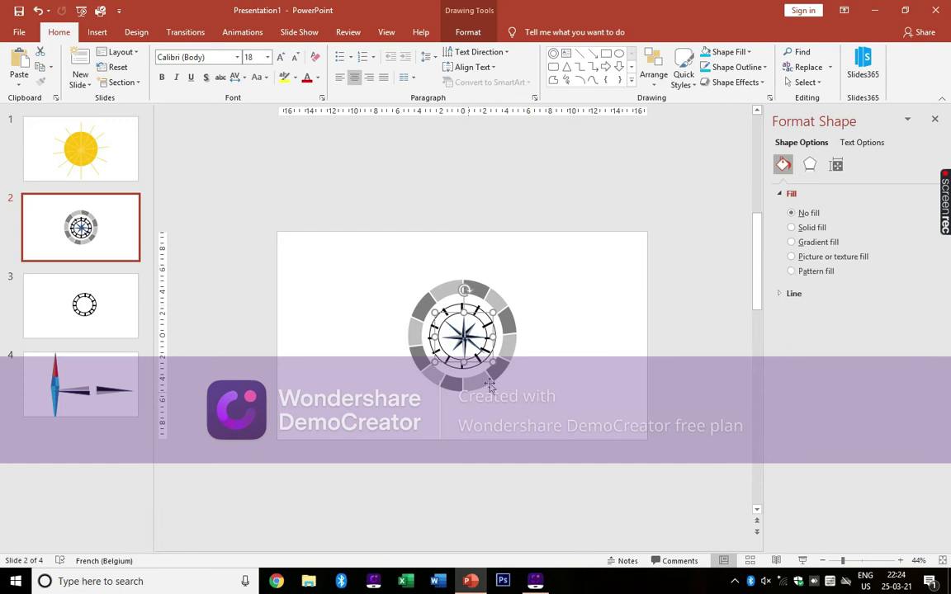
scroll(412, 363, "down", 2)
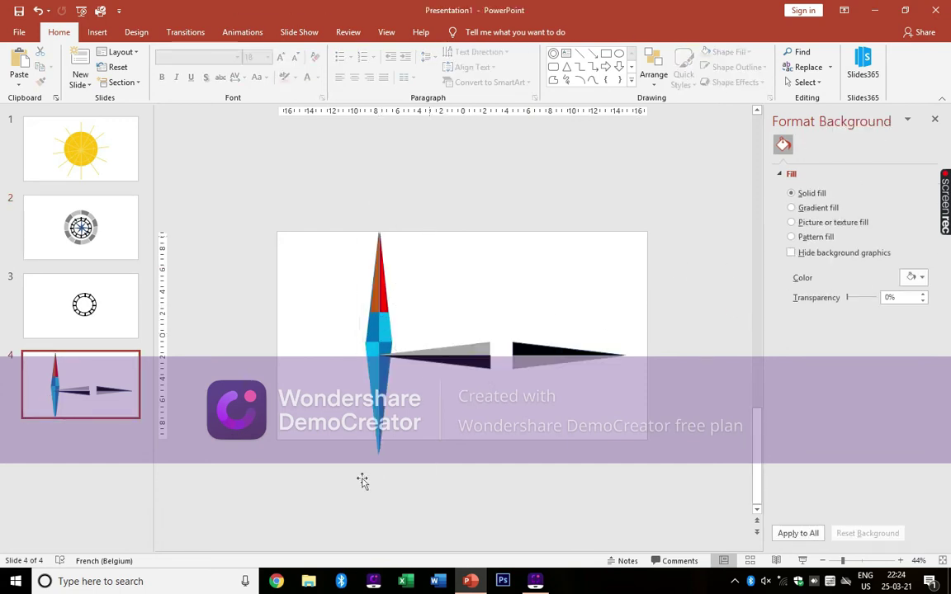
Step: Group the red and blue needle pieces with Ctrl+G and copy the group
mouse_move(320, 444)
left_mouse_down()
mouse_move(386, 211)
mouse_move(328, 464)
left_mouse_up()
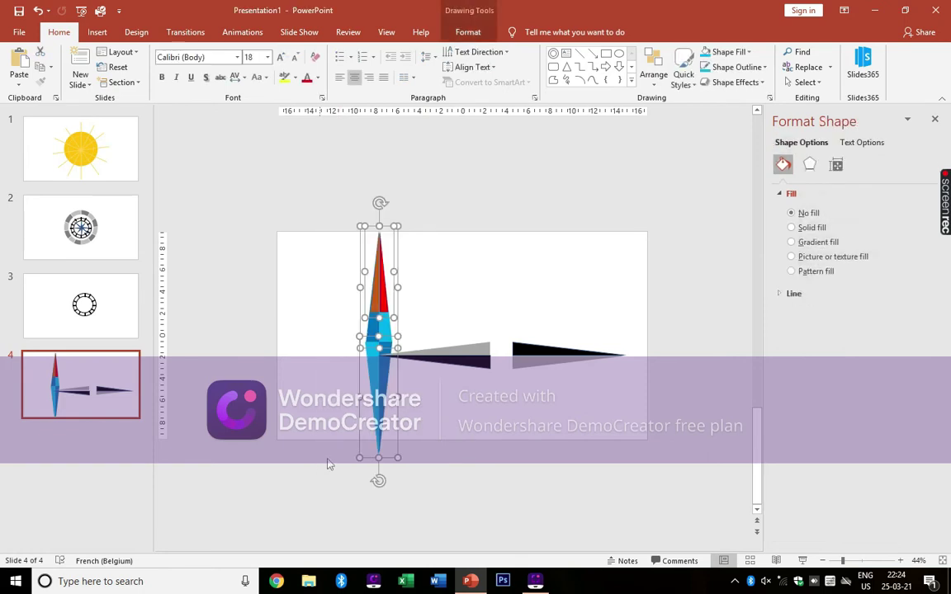
key("ctrl+g")
right_click(381, 278)
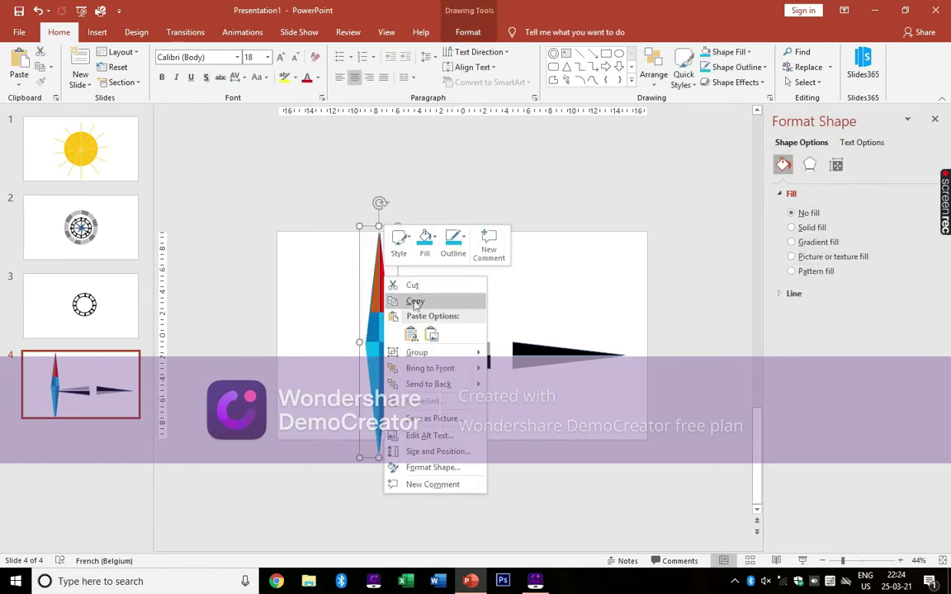
left_click(414, 303)
Step: Paste the needle on slide 2, shrink it and set it diagonally across the compass centre
left_click(81, 227)
right_click(443, 238)
left_click(492, 263)
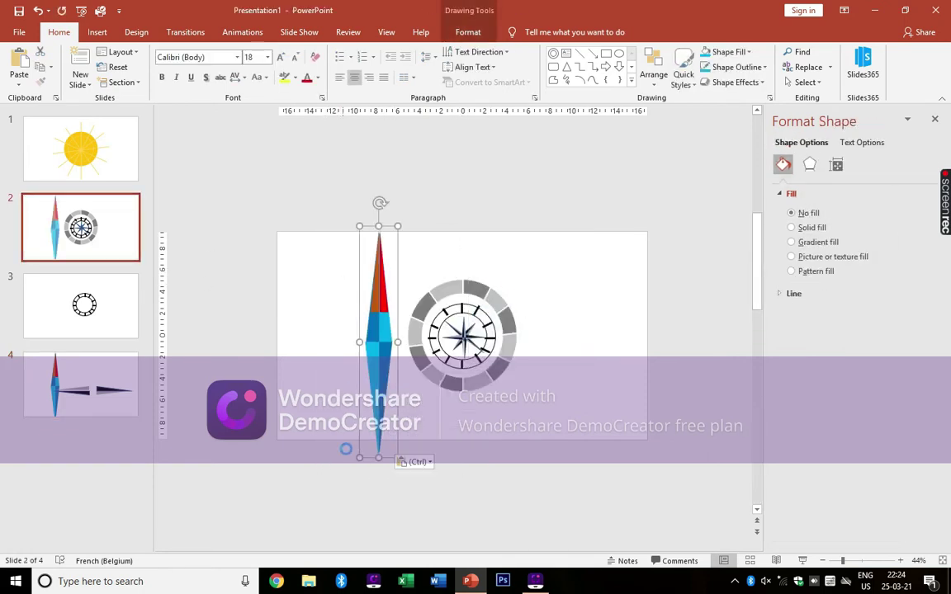
mouse_move(356, 459)
left_mouse_down()
mouse_move(374, 340)
mouse_move(471, 358)
left_mouse_up()
mouse_move(462, 254)
left_mouse_down()
mouse_move(490, 282)
mouse_move(513, 275)
left_mouse_up()
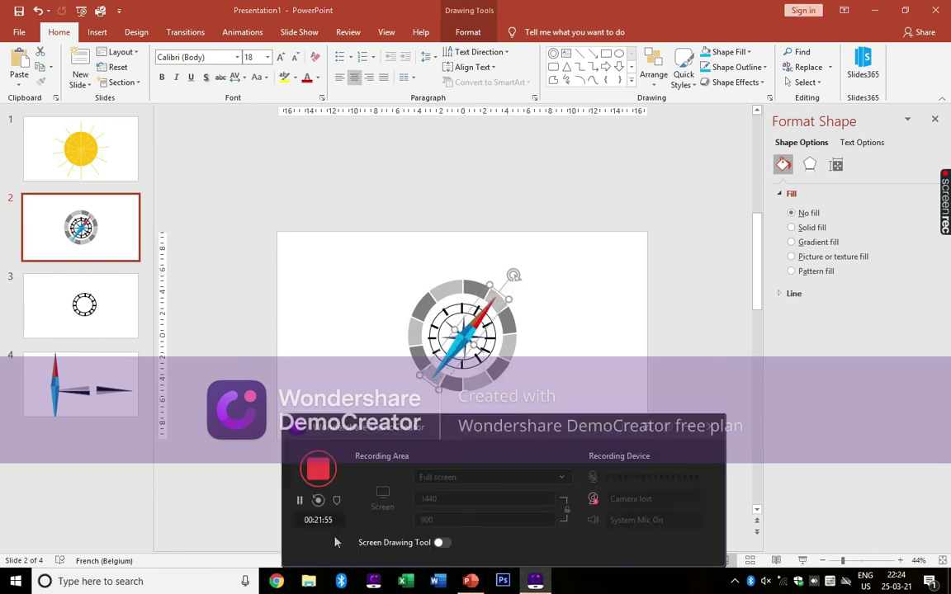
Step: Draw a small oval over the compass centre and fill it black
left_click(96, 31)
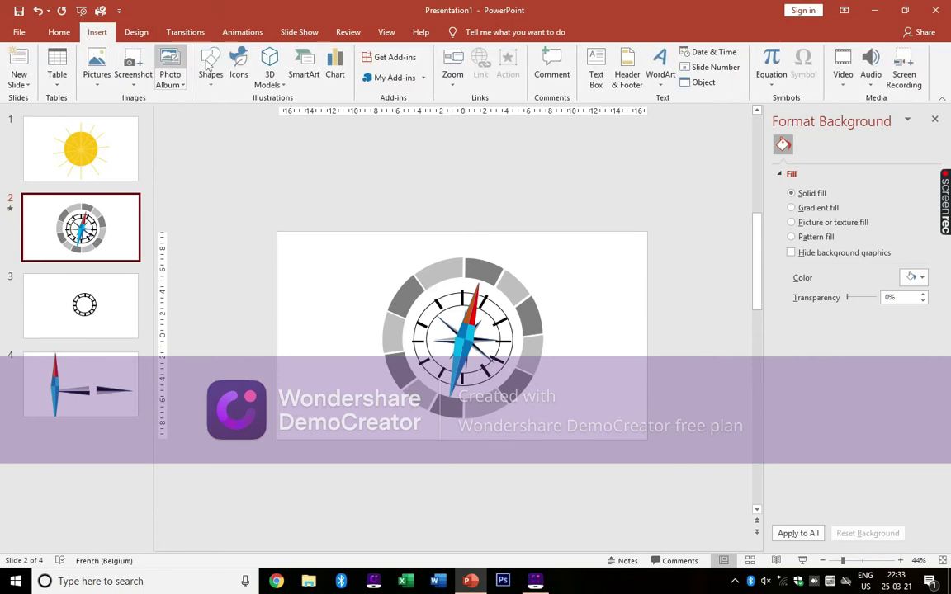
left_click(211, 74)
left_click(202, 168)
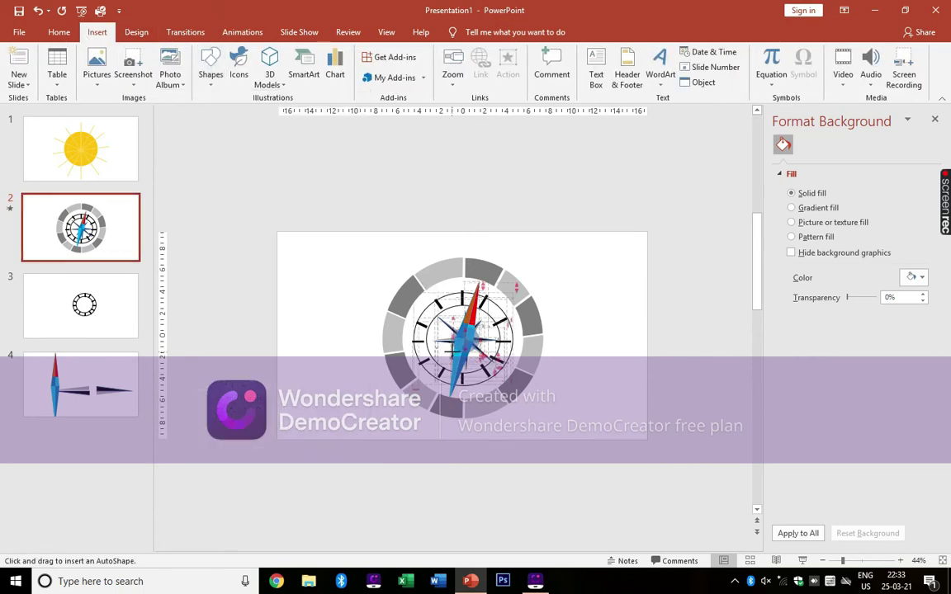
left_click_drag(450, 353, 478, 322)
left_click(338, 51)
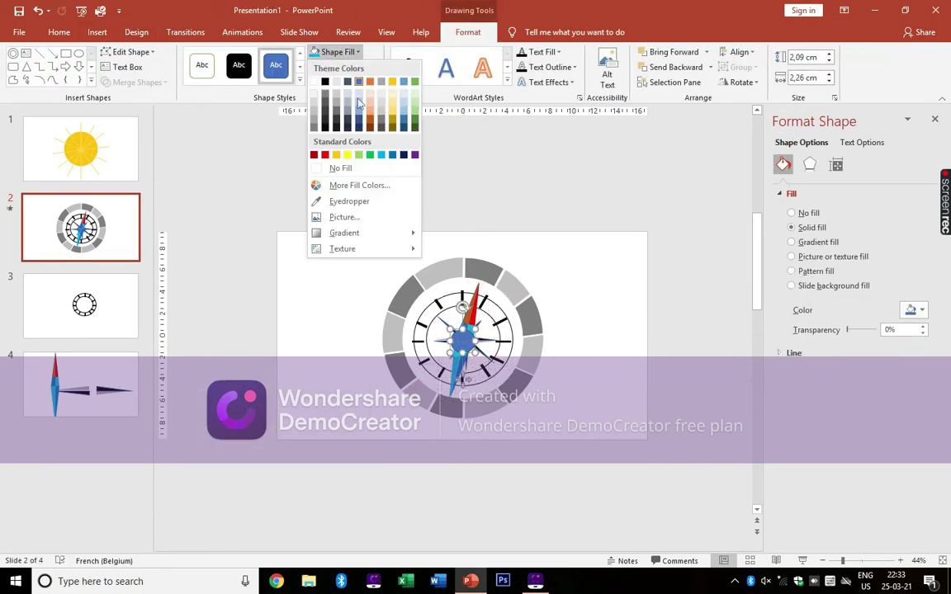
left_click(325, 83)
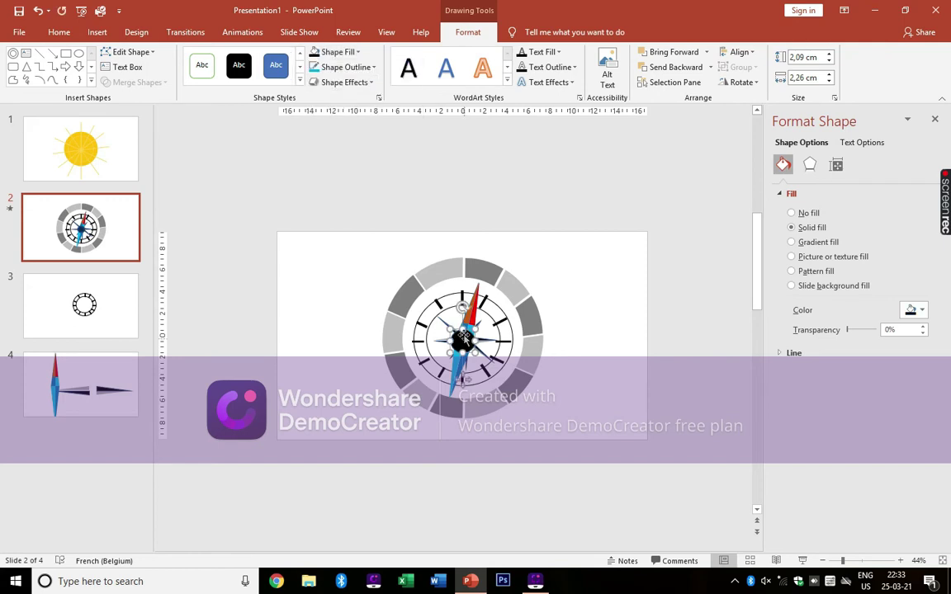
Step: Duplicate the black oval and centre the copy on the dial
right_click(468, 344)
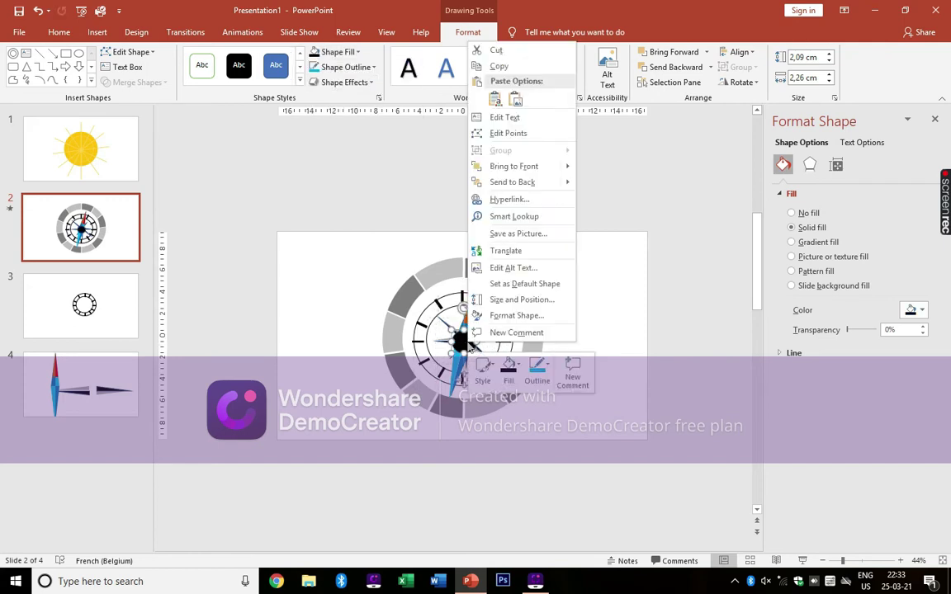
left_click(499, 66)
right_click(382, 158)
left_click(409, 185)
left_click_drag(468, 350, 466, 341)
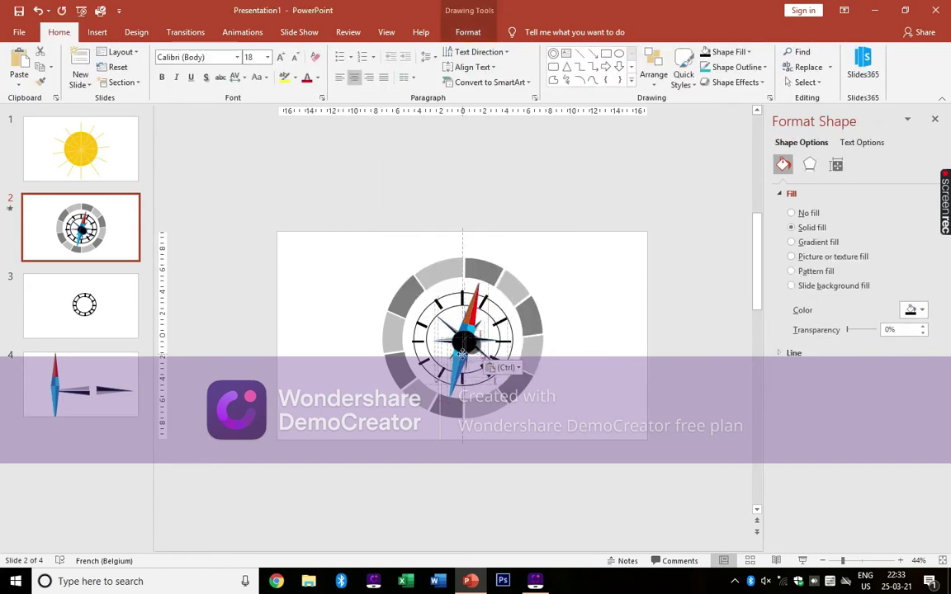
Step: Fill the copy light blue and align it as the hub on the dial centre
left_click(468, 31)
left_click(343, 54)
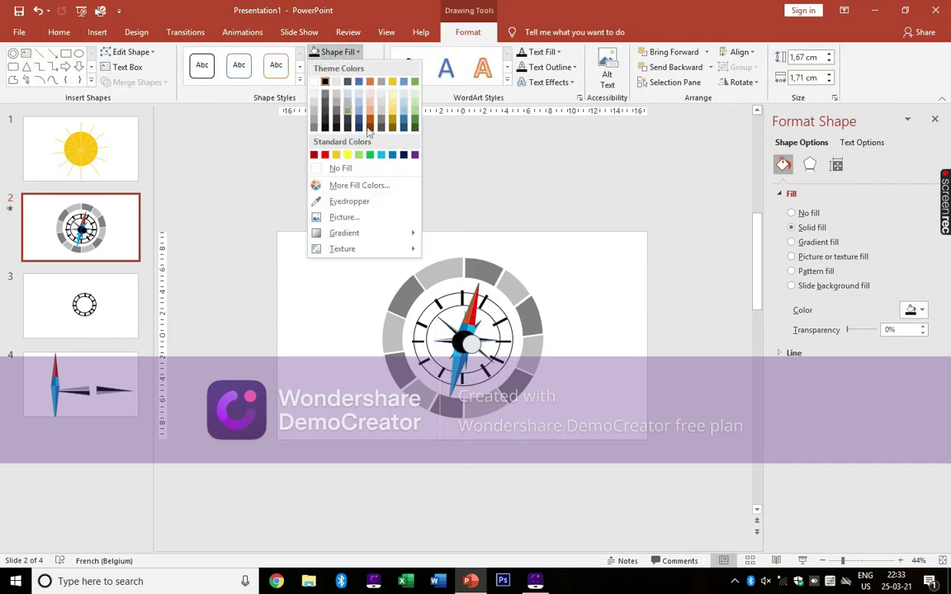
left_click(343, 142)
left_click_drag(475, 349, 466, 341)
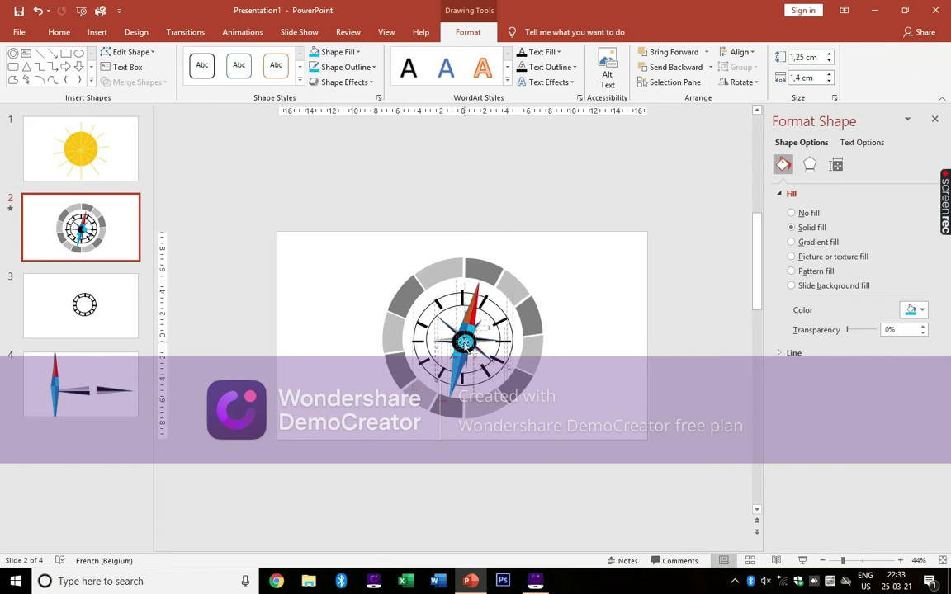
left_click(628, 301)
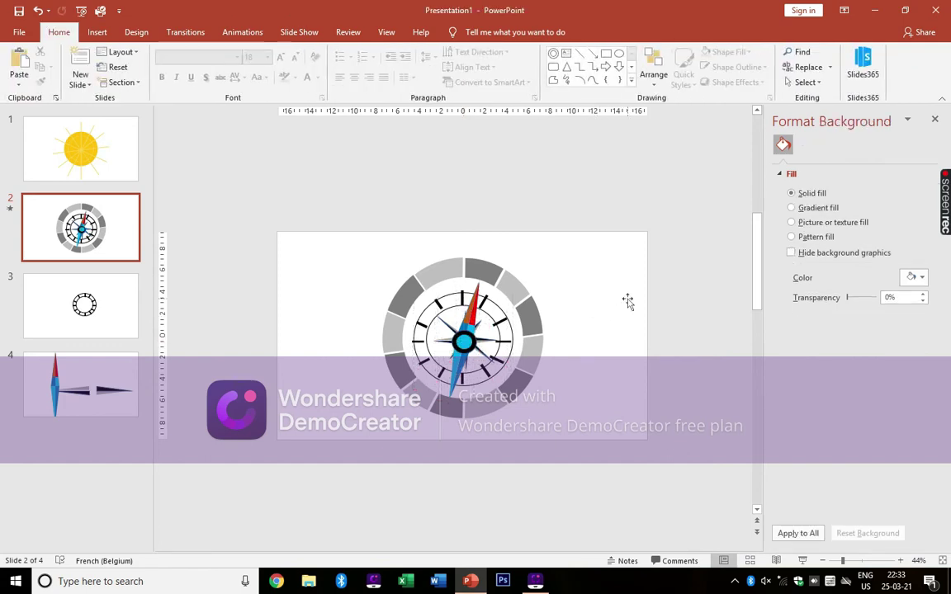
Step: Launch the Insert > Icons library
left_click(97, 32)
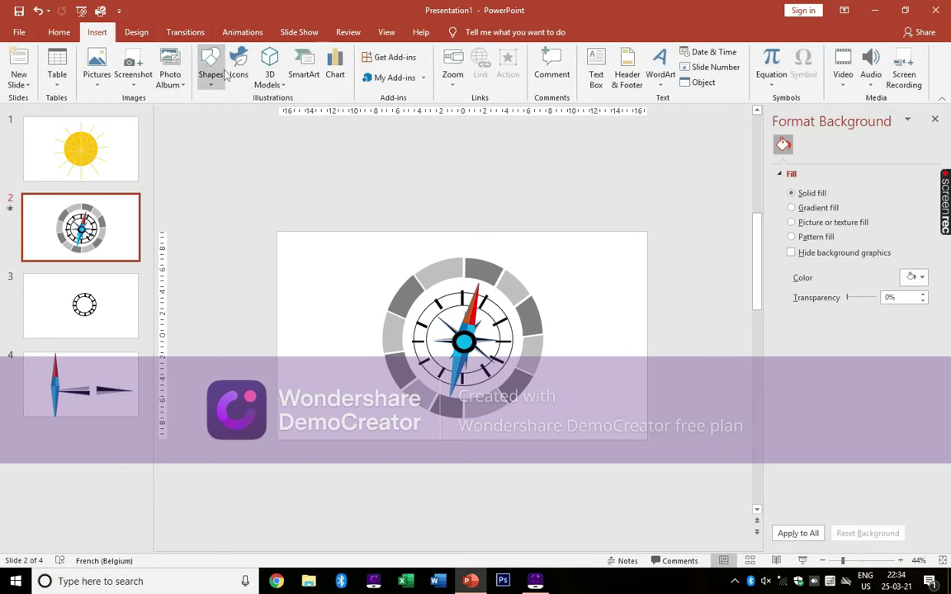
left_click(535, 581)
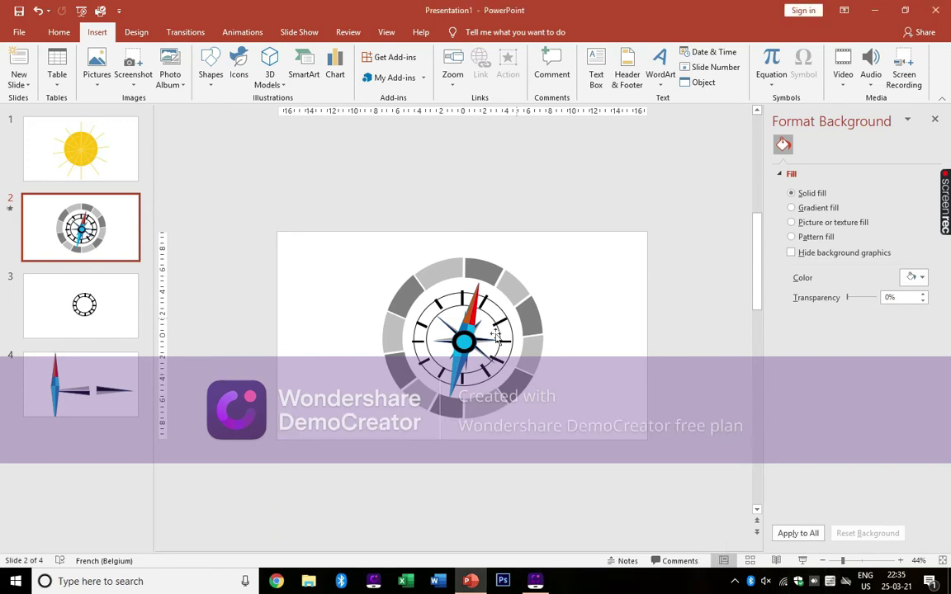
left_click(136, 31)
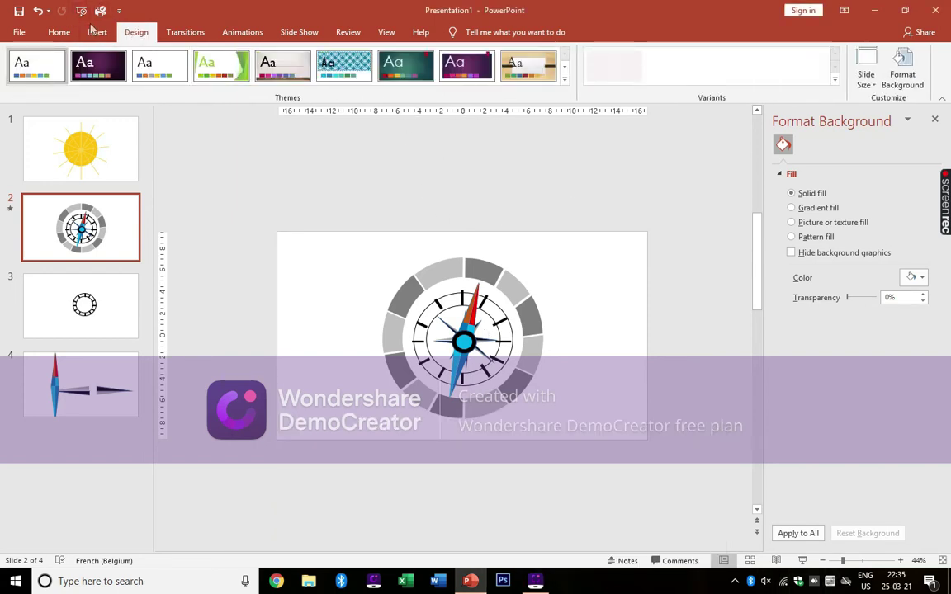
left_click(97, 31)
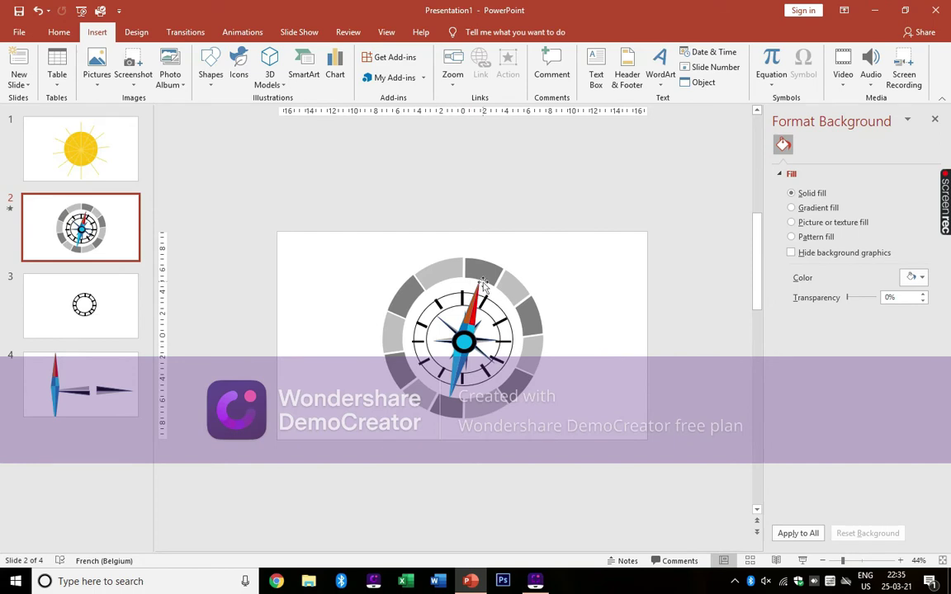
left_click(238, 66)
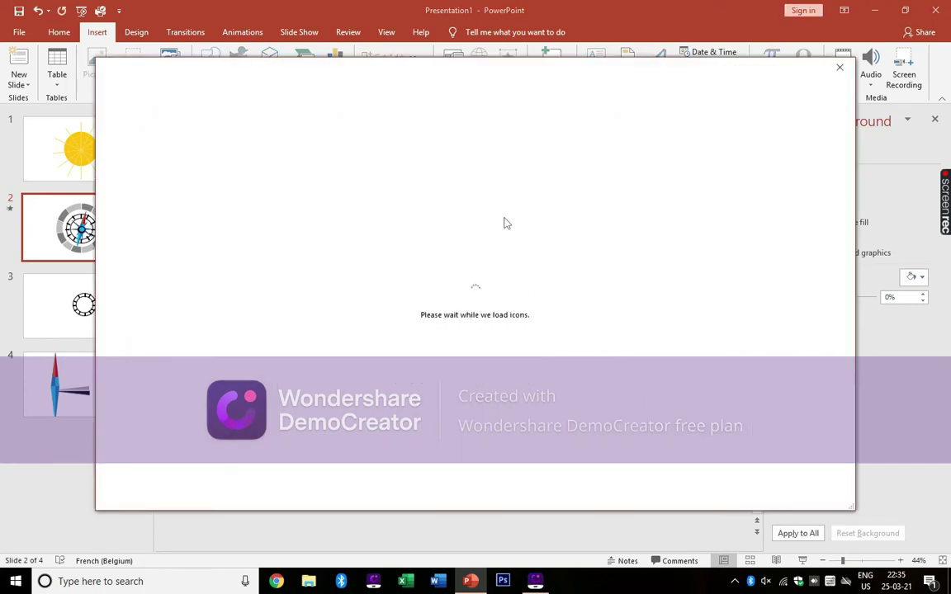
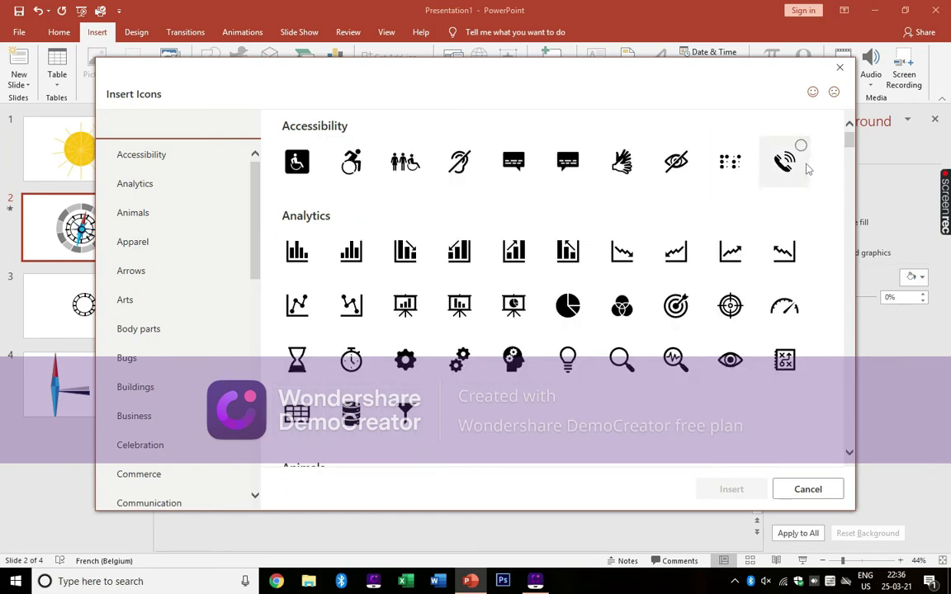
Step: Select the phone, gear, head-with-gears and target icons in the icon library
left_click(808, 169)
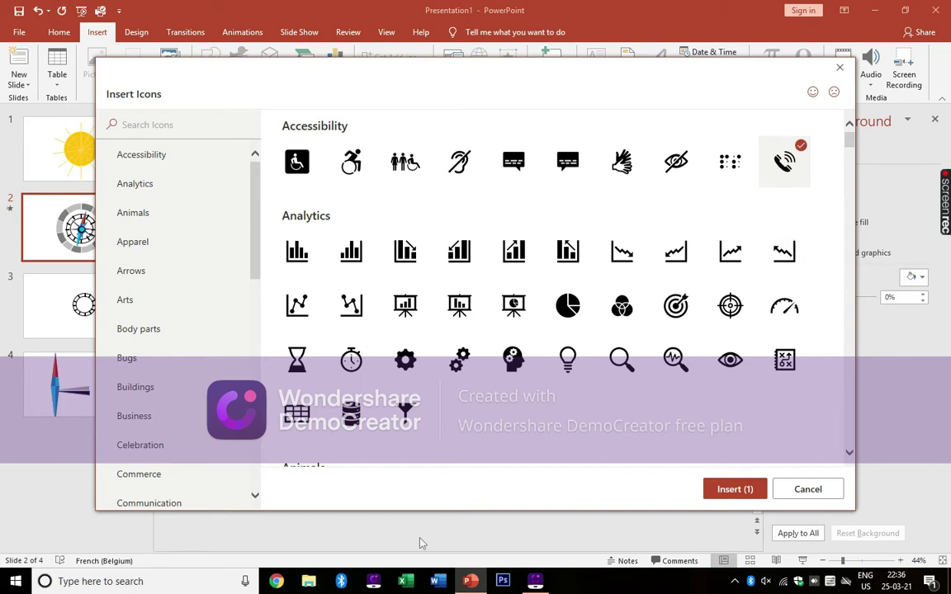
left_click(405, 359)
left_click(514, 359)
scroll(586, 272, "down", 1)
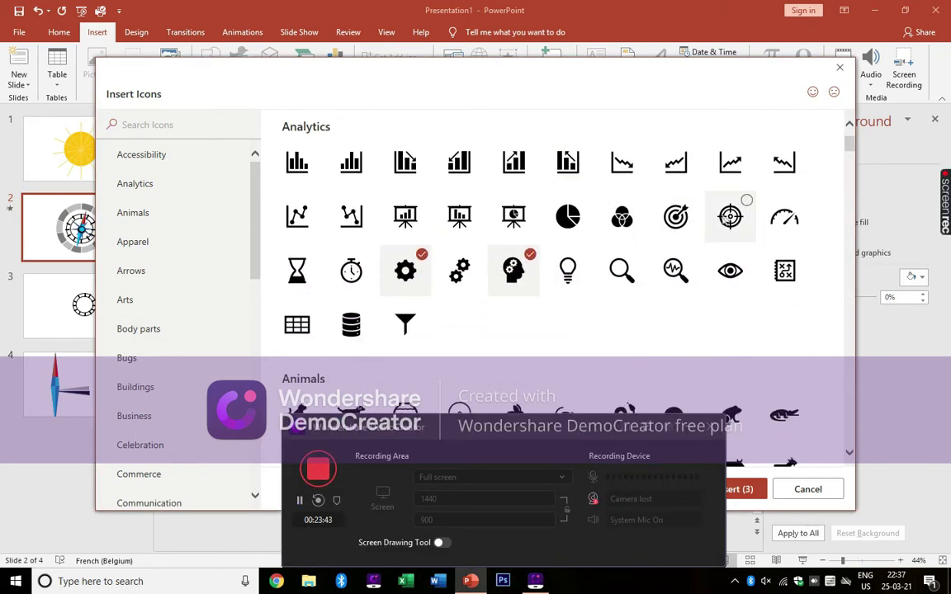
left_click(675, 216)
Step: Add the watch and music note icons to the selection
scroll(646, 309, "down", 2)
scroll(646, 308, "down", 5)
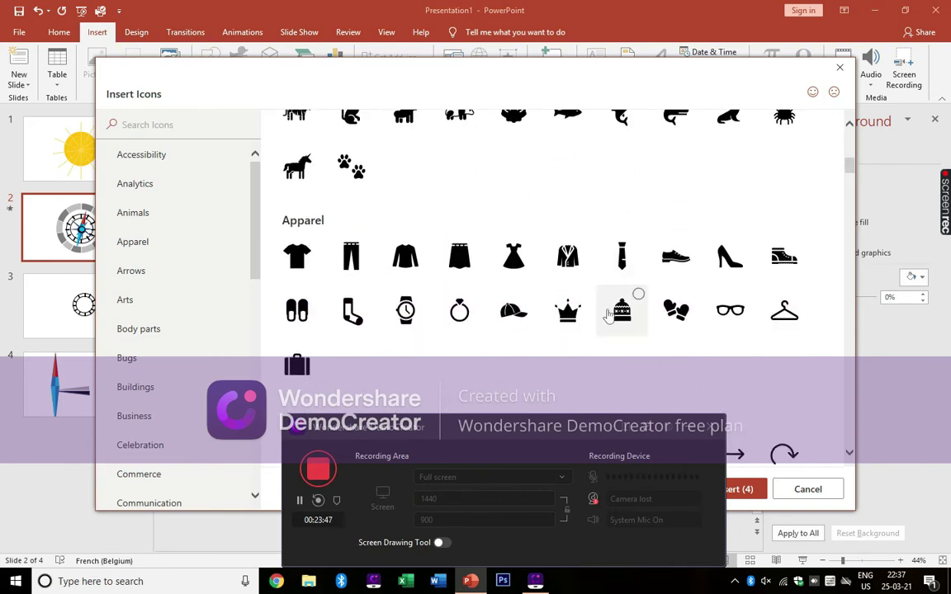
scroll(443, 304, "down", 2)
left_click(404, 198)
scroll(578, 307, "down", 2)
scroll(484, 293, "down", 1)
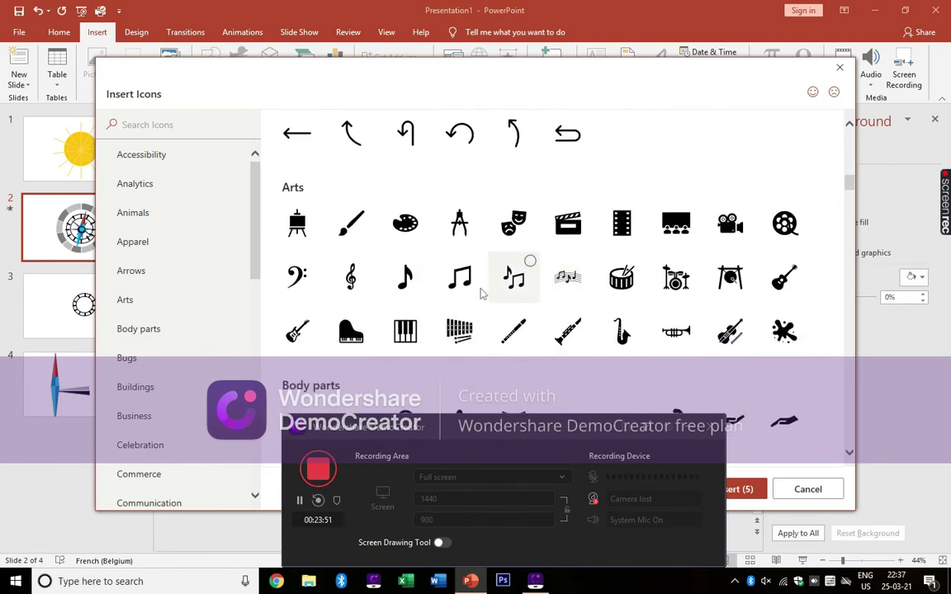
left_click(479, 269)
Step: Add the bank and business chart icons instead of the school icon, and insert all eight
scroll(529, 295, "down", 2)
scroll(529, 295, "down", 2)
scroll(516, 306, "down", 1)
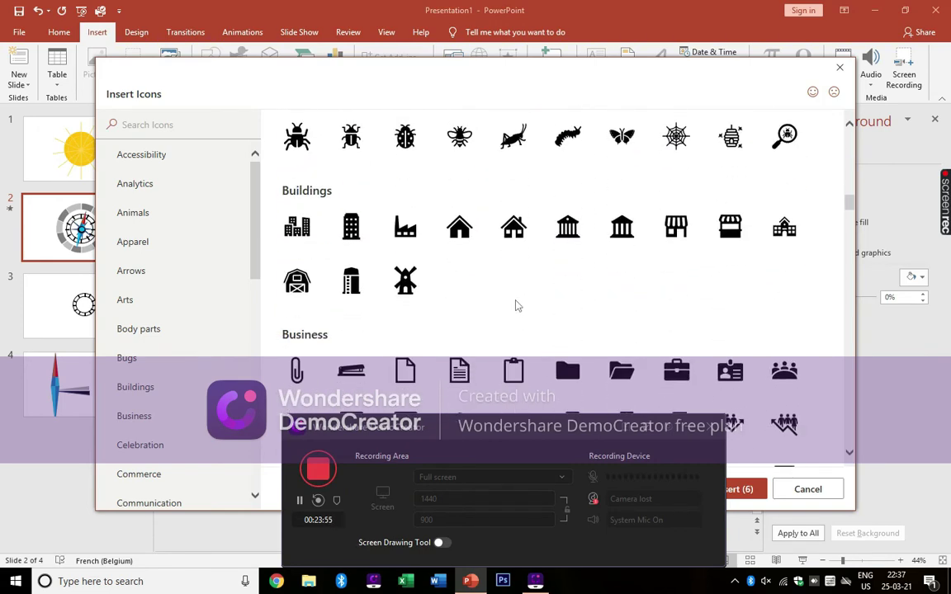
left_click(578, 216)
left_click(784, 227)
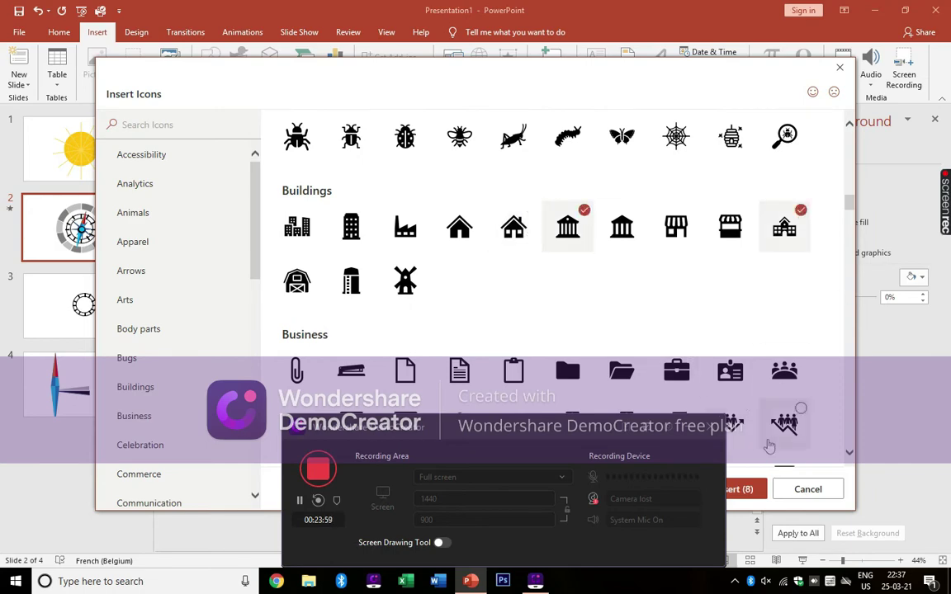
left_click(802, 215)
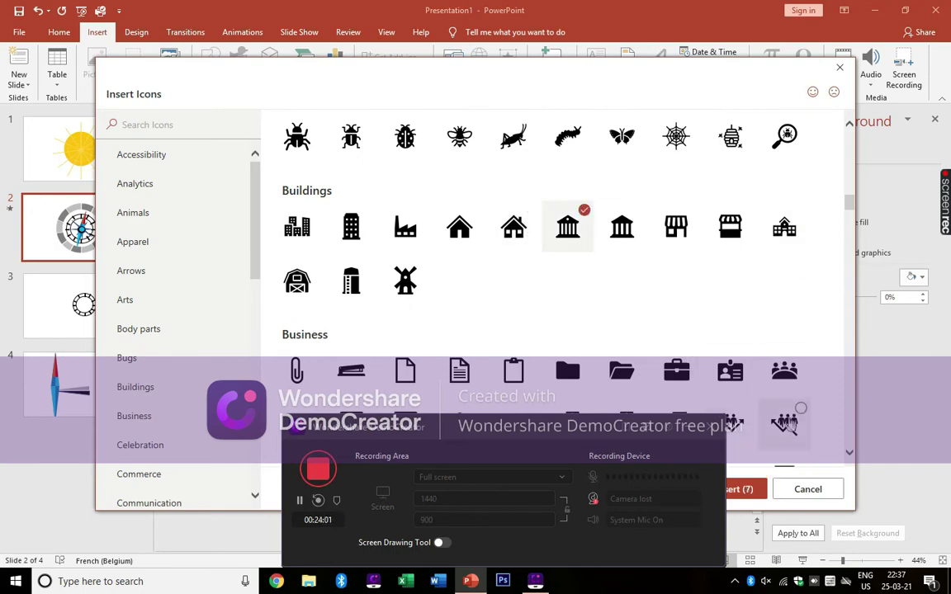
left_click(746, 492)
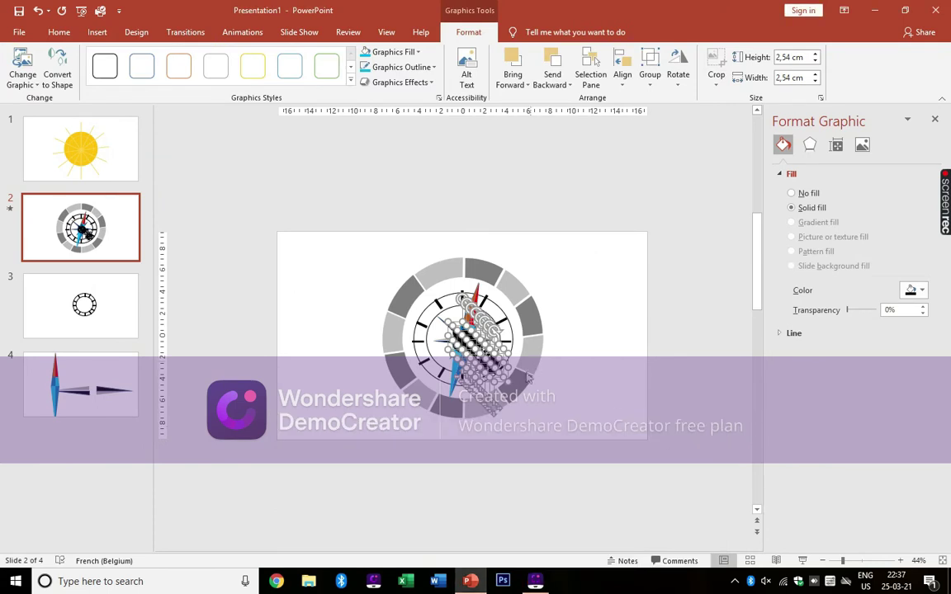
Step: Move the stacked icons off the compass to the right of the ring
left_click_drag(477, 331, 594, 372)
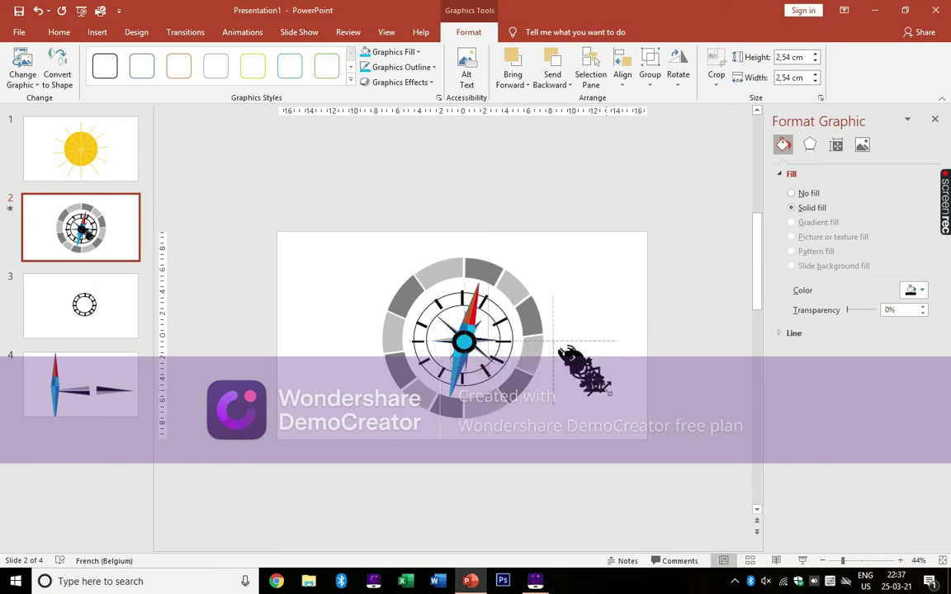
left_click(637, 404)
left_click(599, 375)
left_click(607, 310)
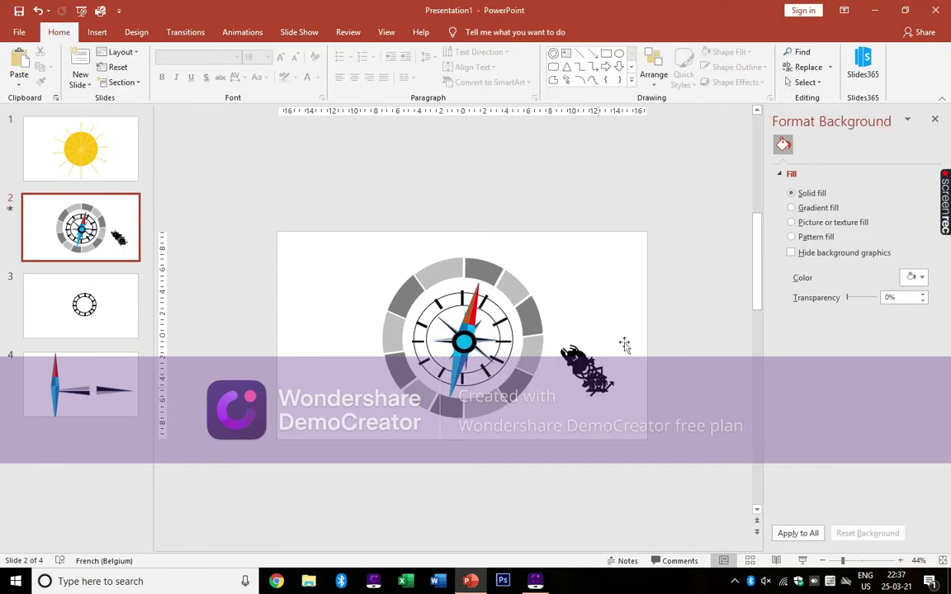
left_click_drag(555, 433, 632, 268)
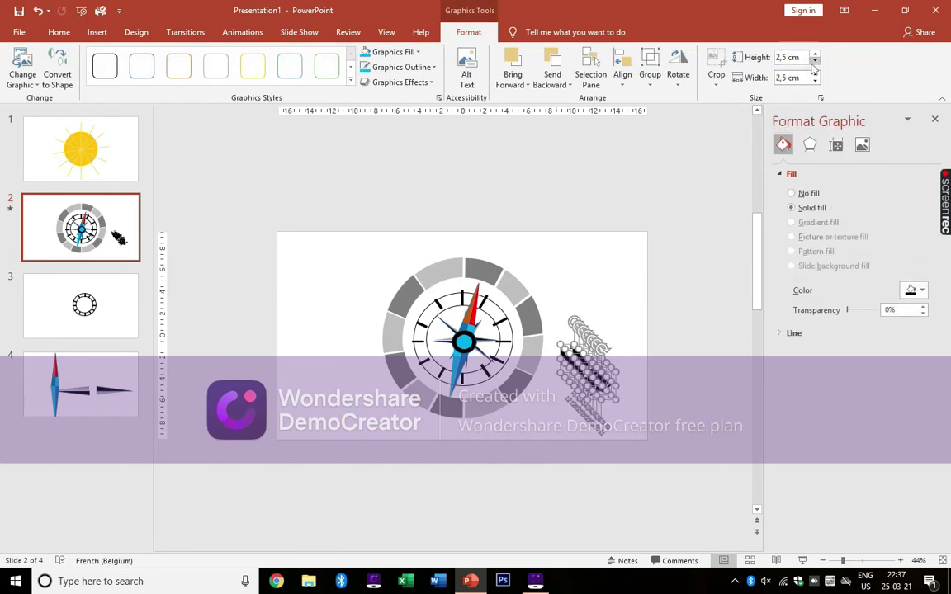
left_click(665, 386)
Step: Place the music note, clock, target, brain, gear and phone icons on separate ring segments
mouse_move(587, 384)
left_mouse_down()
mouse_move(483, 406)
mouse_move(516, 384)
left_mouse_up()
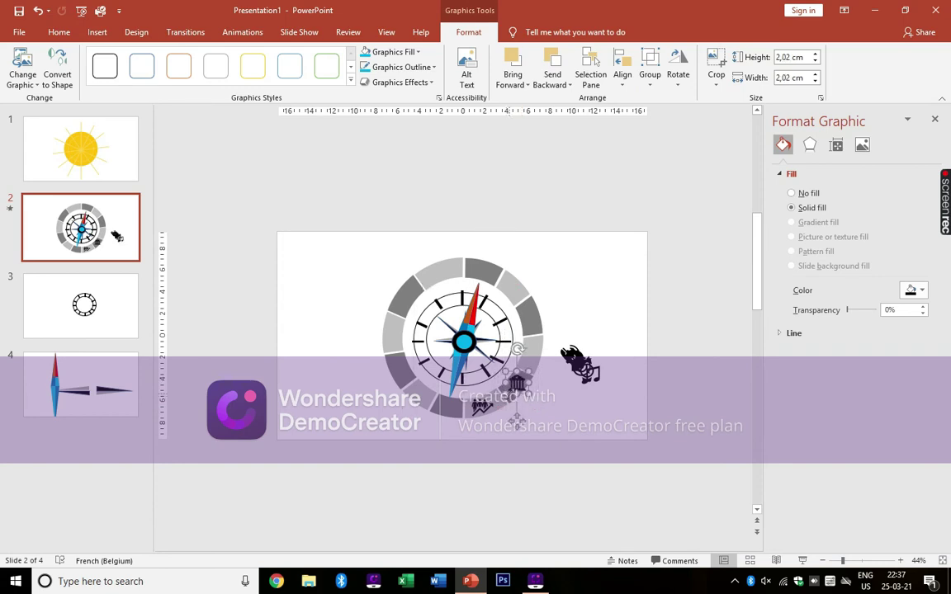
left_click(599, 373)
left_click_drag(598, 378, 534, 355)
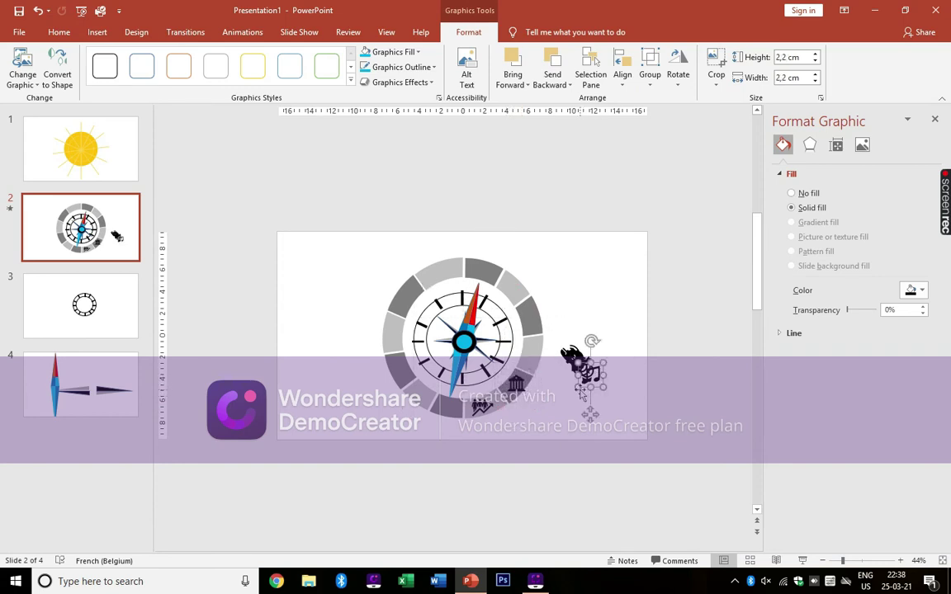
left_click(585, 367)
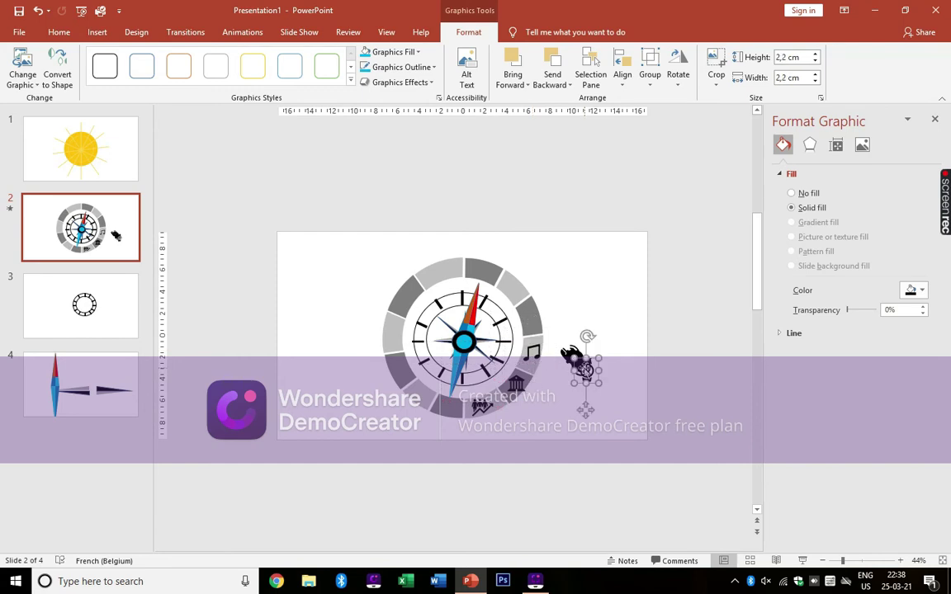
left_click_drag(582, 363, 530, 318)
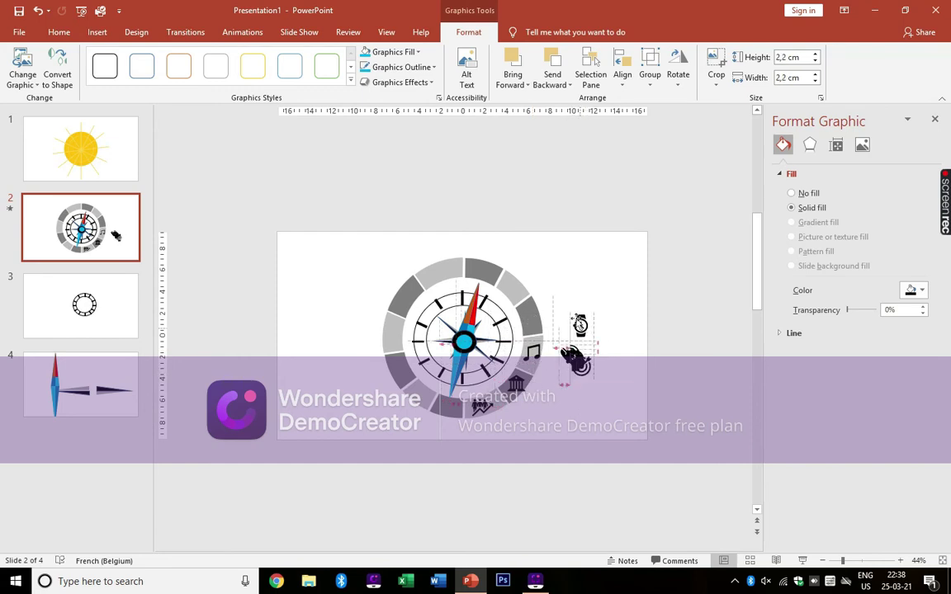
left_click(578, 363)
left_click_drag(569, 355, 510, 285)
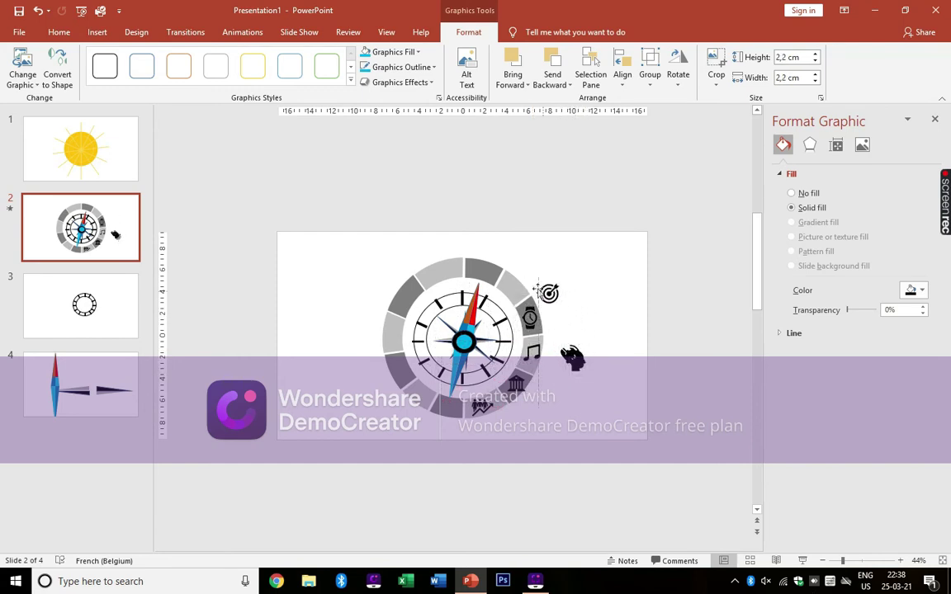
left_click_drag(573, 357, 487, 271)
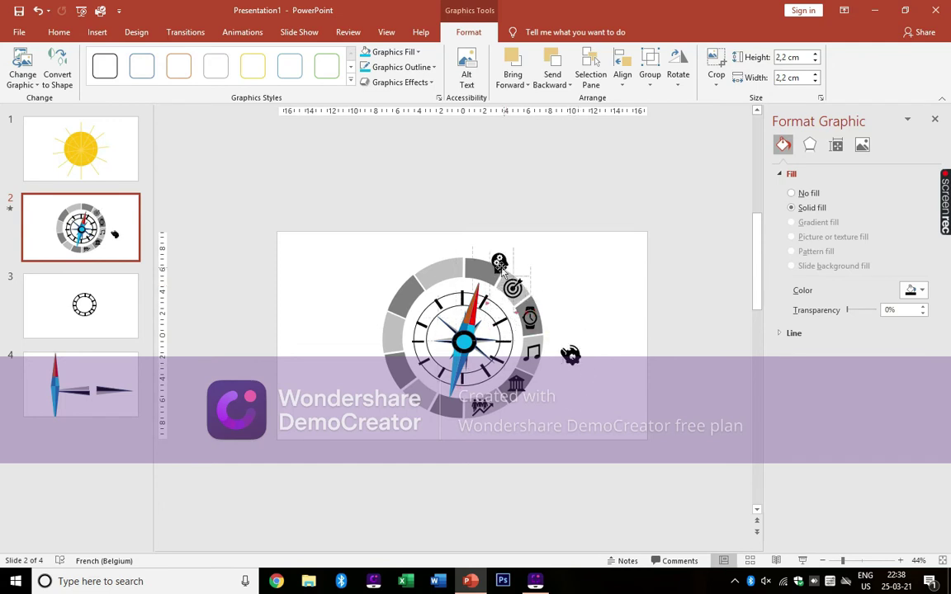
left_click_drag(569, 350, 442, 271)
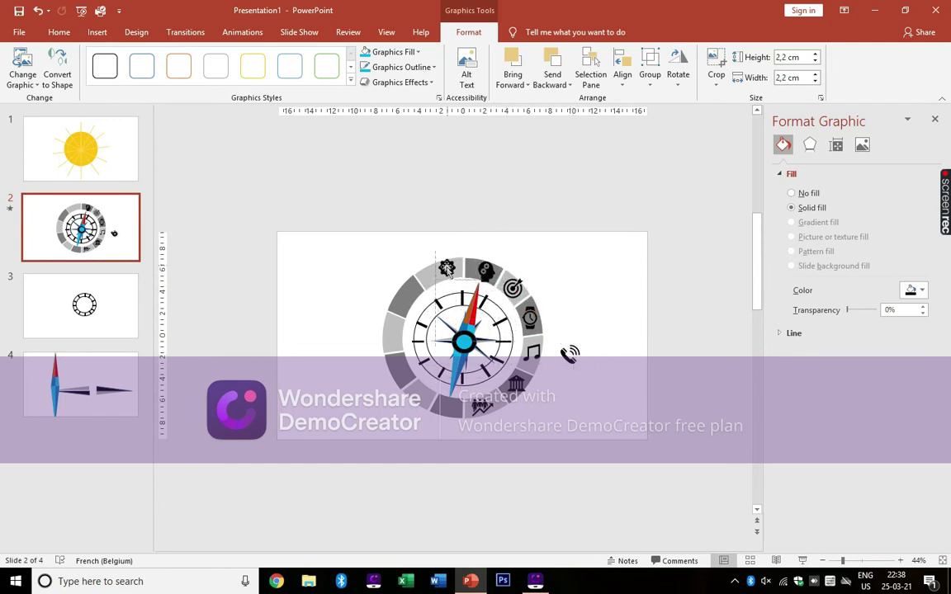
left_click_drag(570, 354, 408, 291)
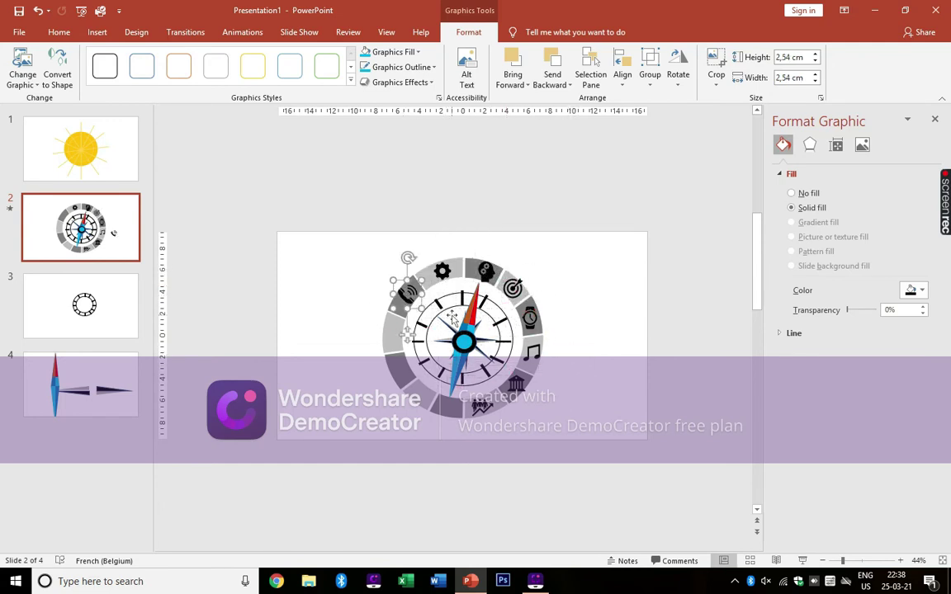
left_click(535, 585)
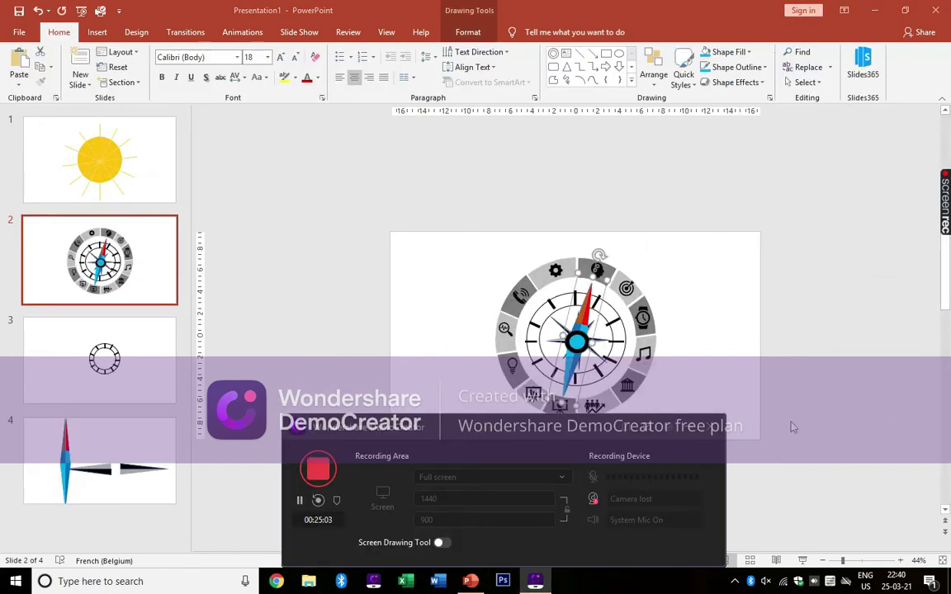
Step: Apply the Spin emphasis animation to the compass needle group
left_click(582, 332)
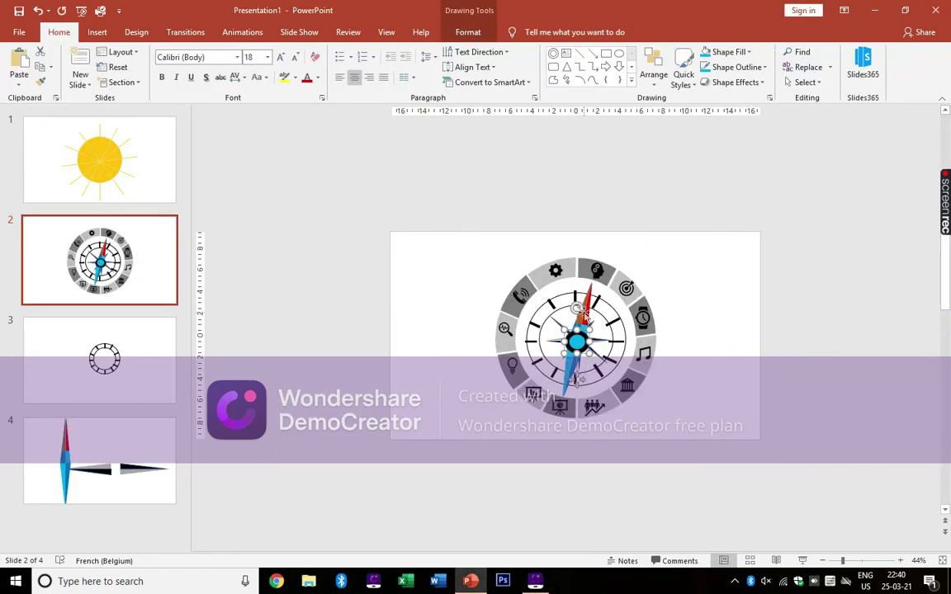
left_click(588, 315)
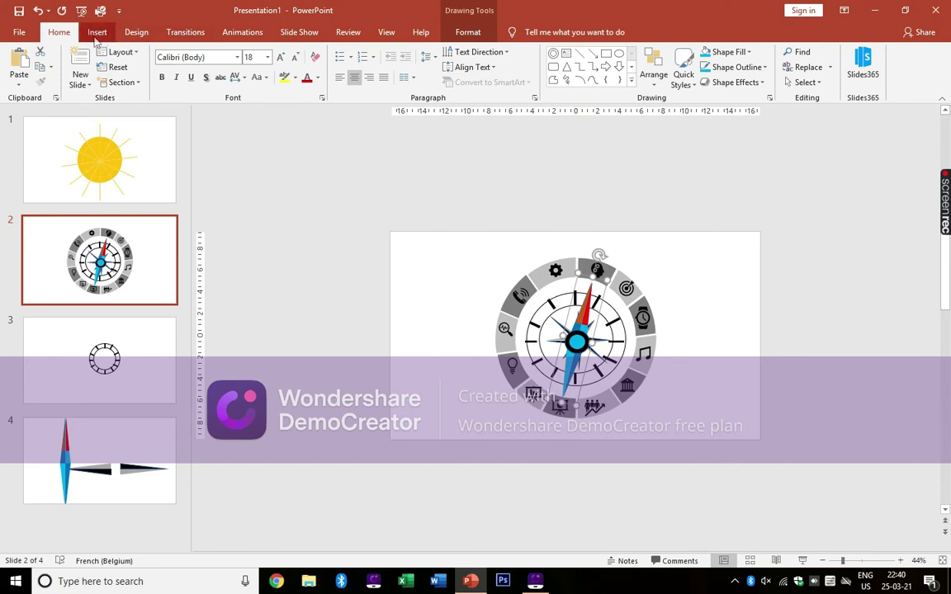
left_click(98, 33)
left_click(242, 32)
left_click(540, 66)
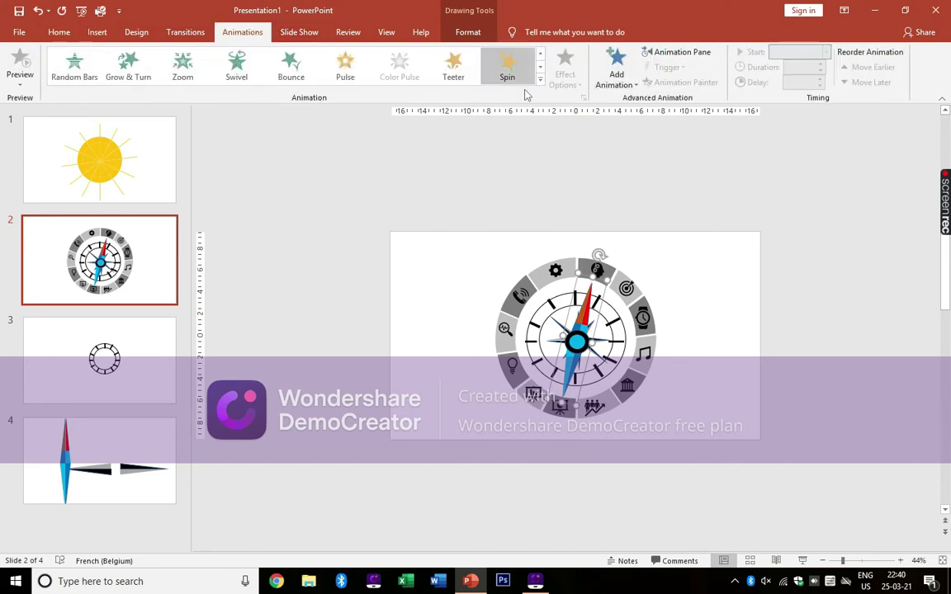
left_click(506, 66)
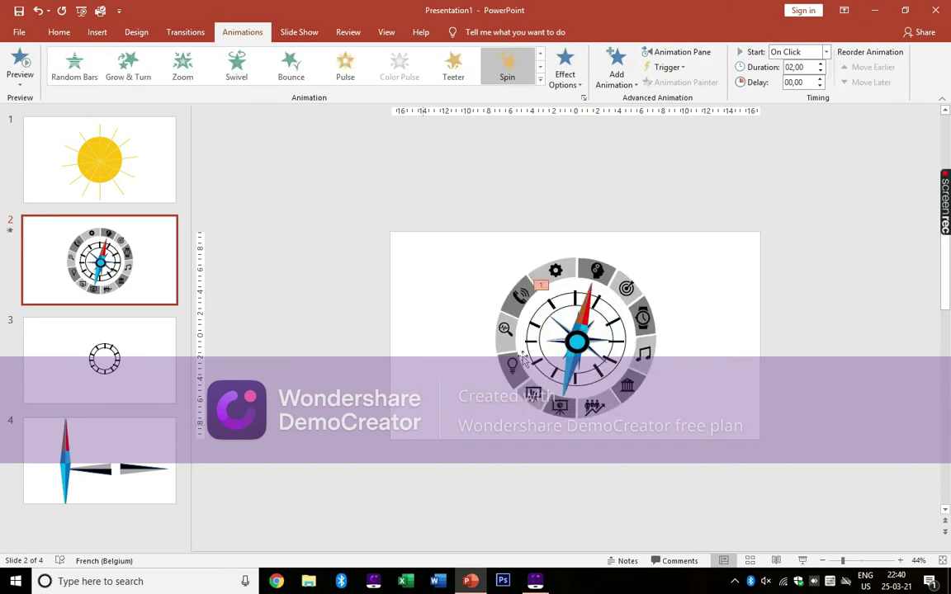
Step: Set the Spin animation's duration to 1 second
left_click(677, 51)
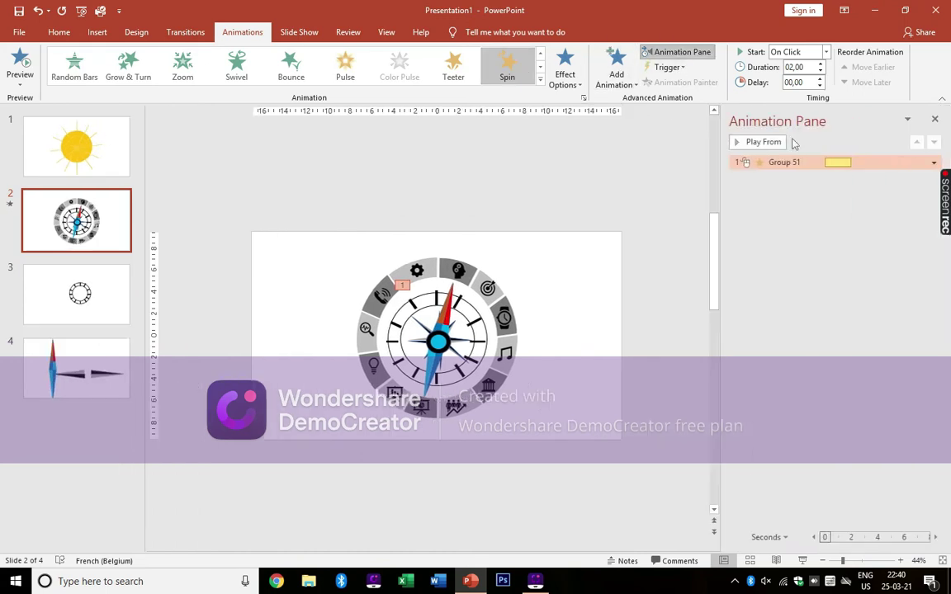
double_click(776, 161)
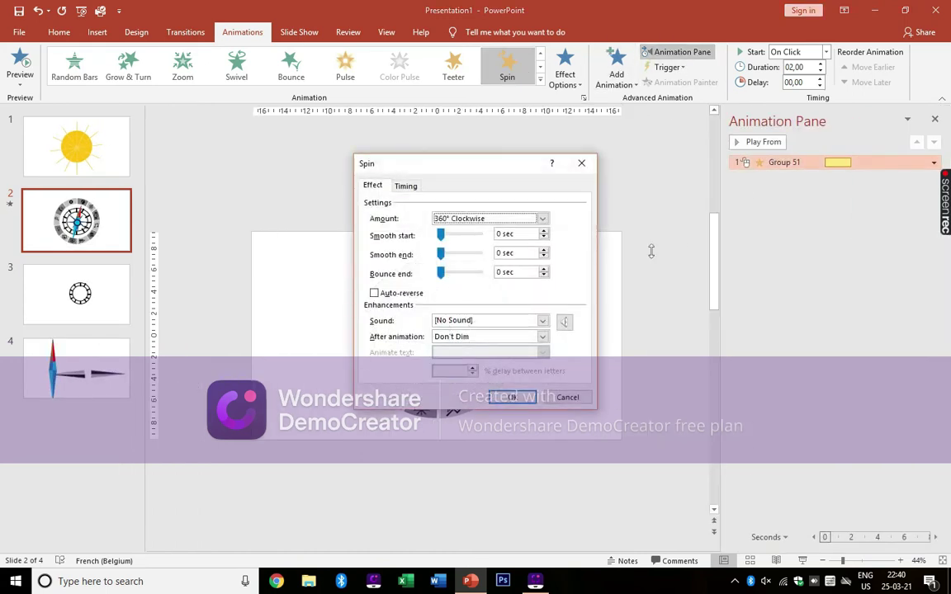
left_click(405, 185)
left_click(509, 236)
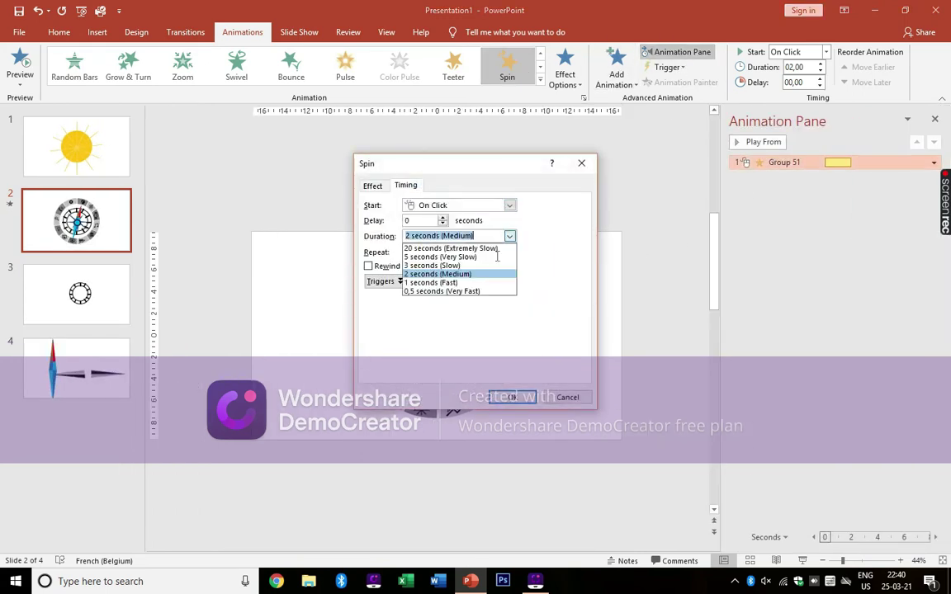
left_click(442, 291)
left_click(461, 236)
left_click(431, 282)
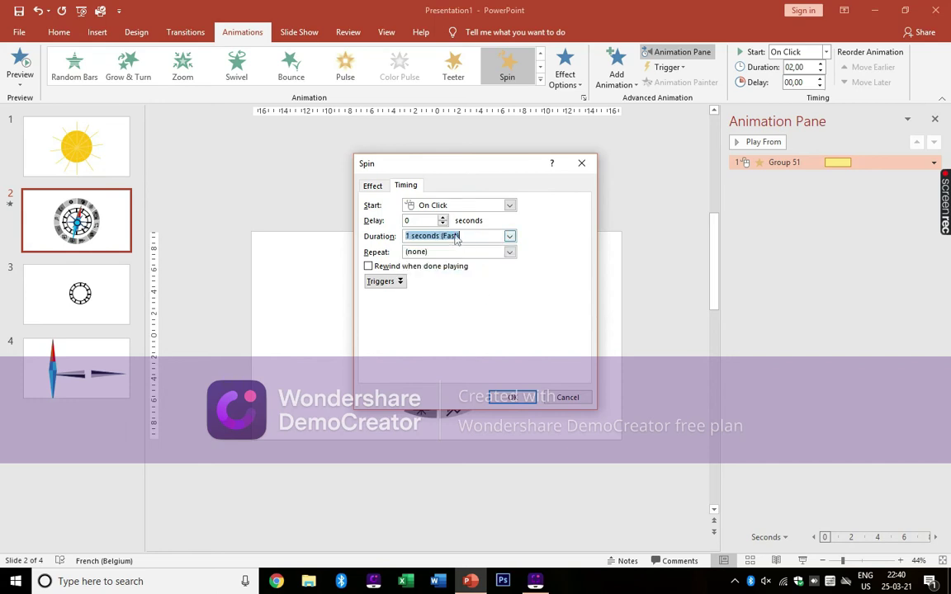
Step: Set the spin amount to a custom 30° clockwise and apply it
left_click(373, 186)
left_click(542, 218)
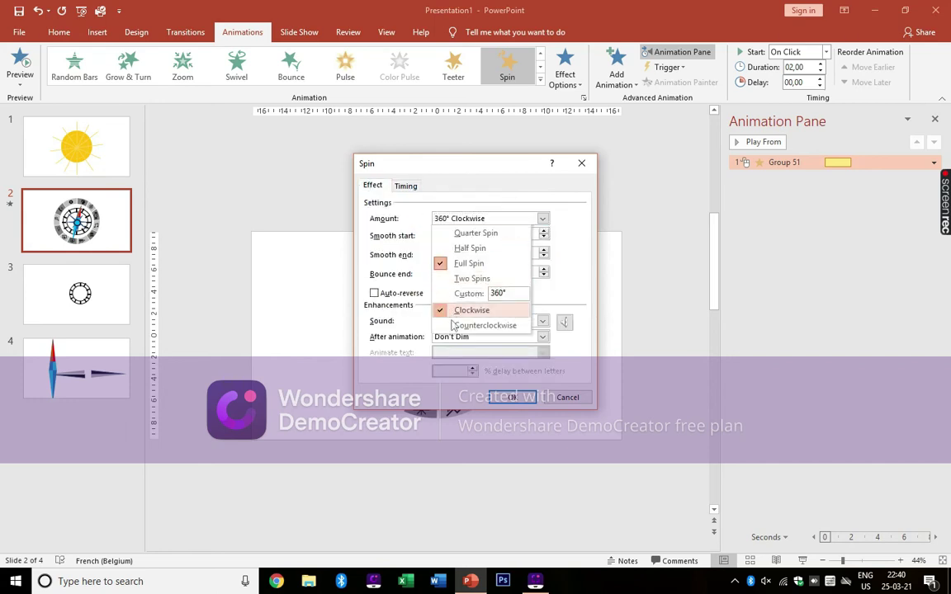
left_click(507, 293)
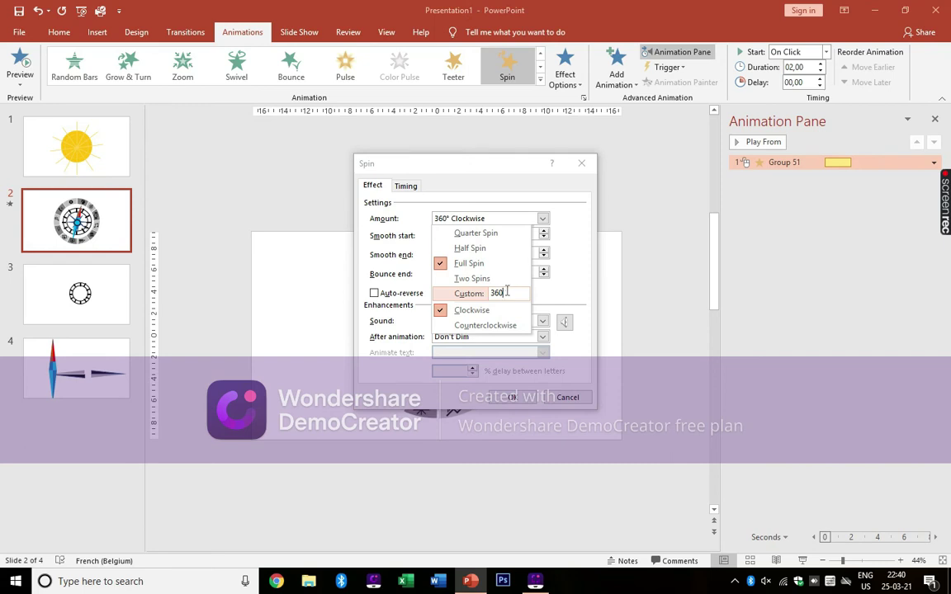
type("0")
key("Return")
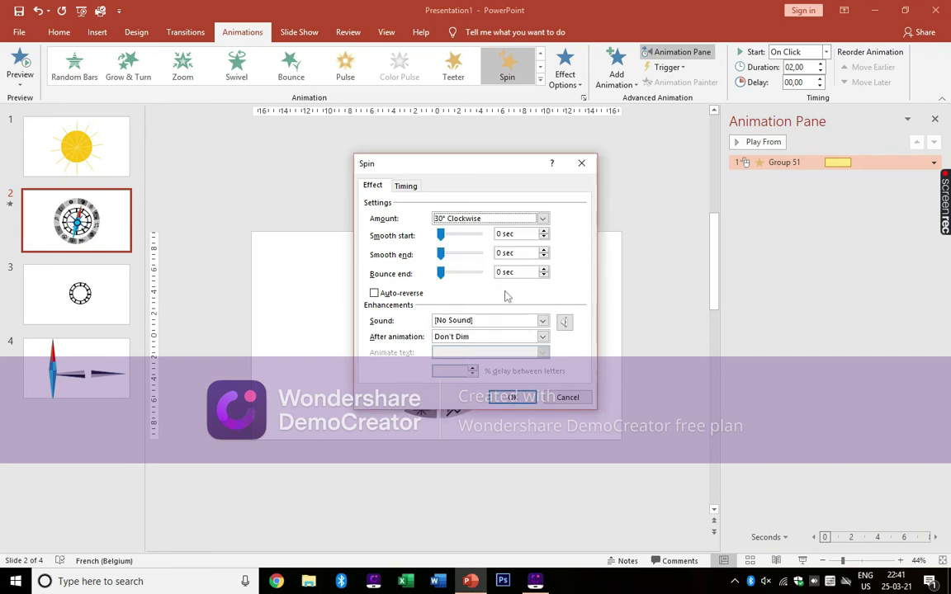
left_click(508, 397)
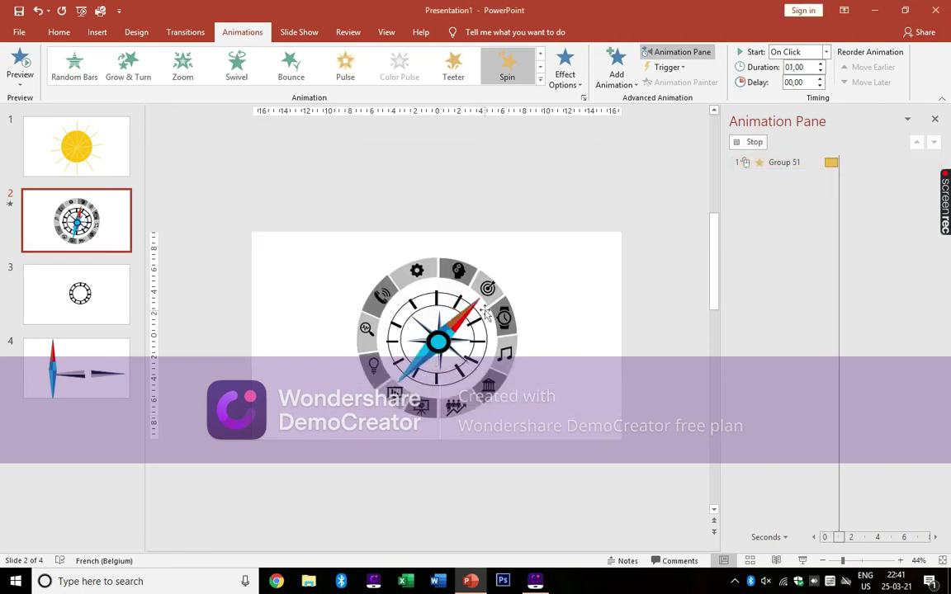
left_click(535, 581)
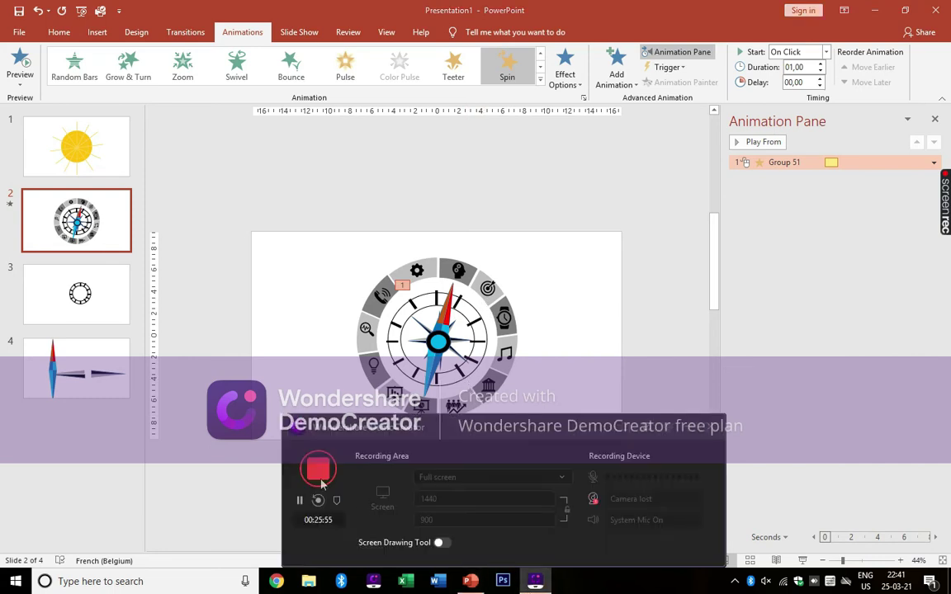
left_click(770, 165)
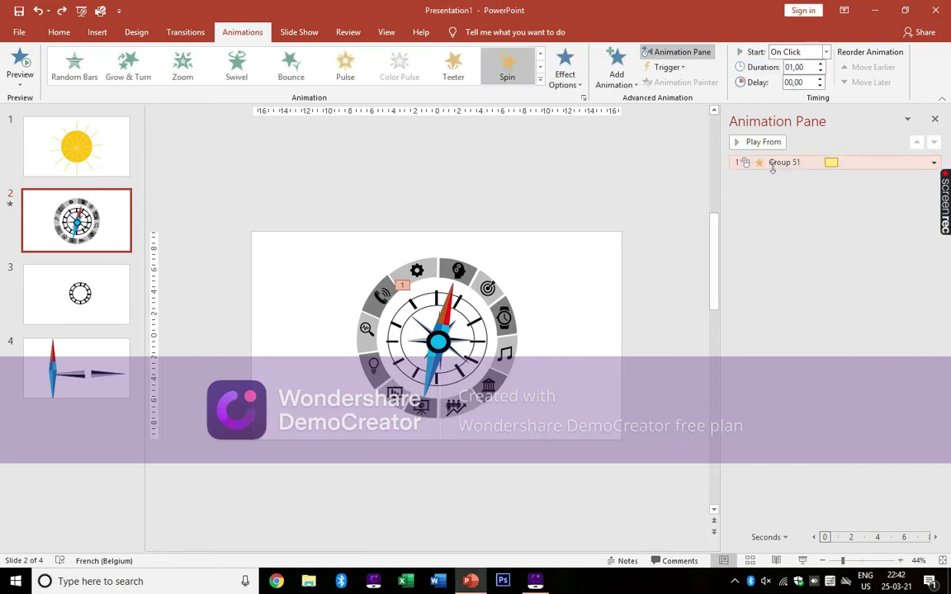
left_click(619, 68)
left_click(782, 249)
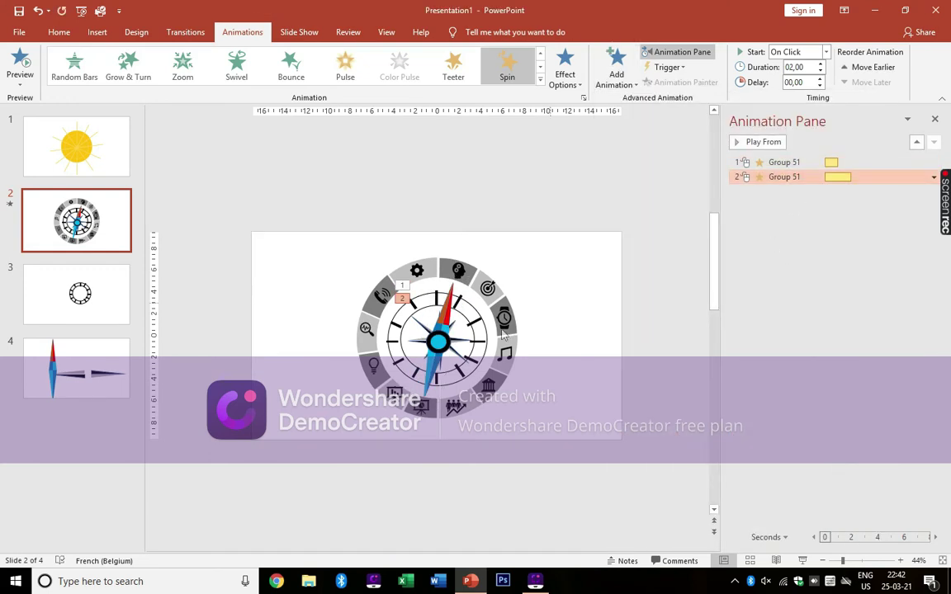
left_click(437, 278)
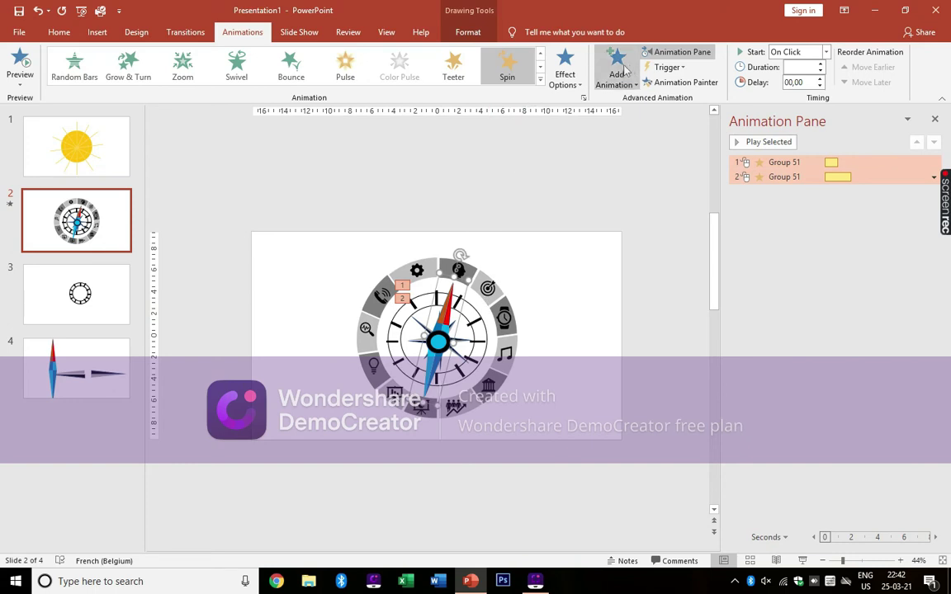
double_click(784, 177)
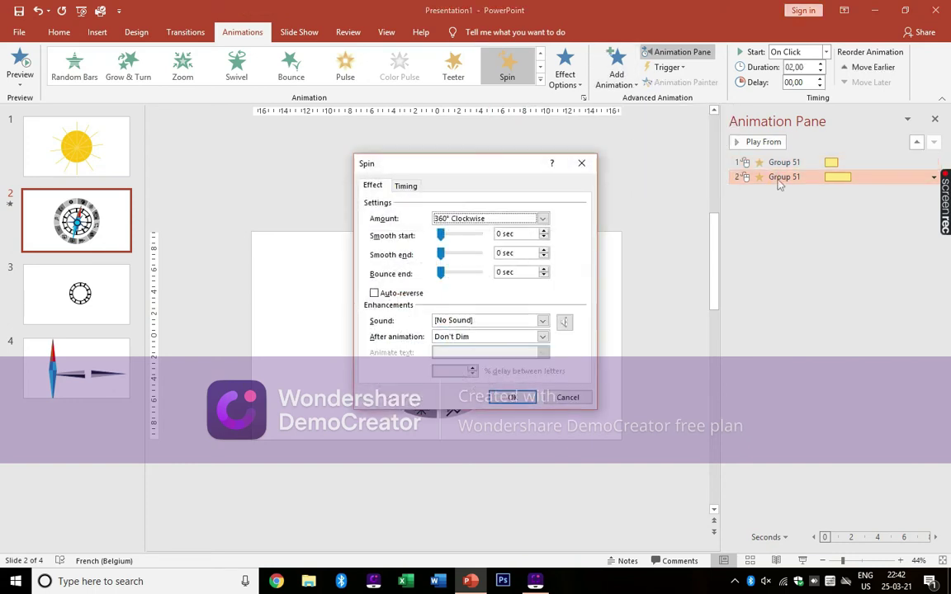
left_click(542, 219)
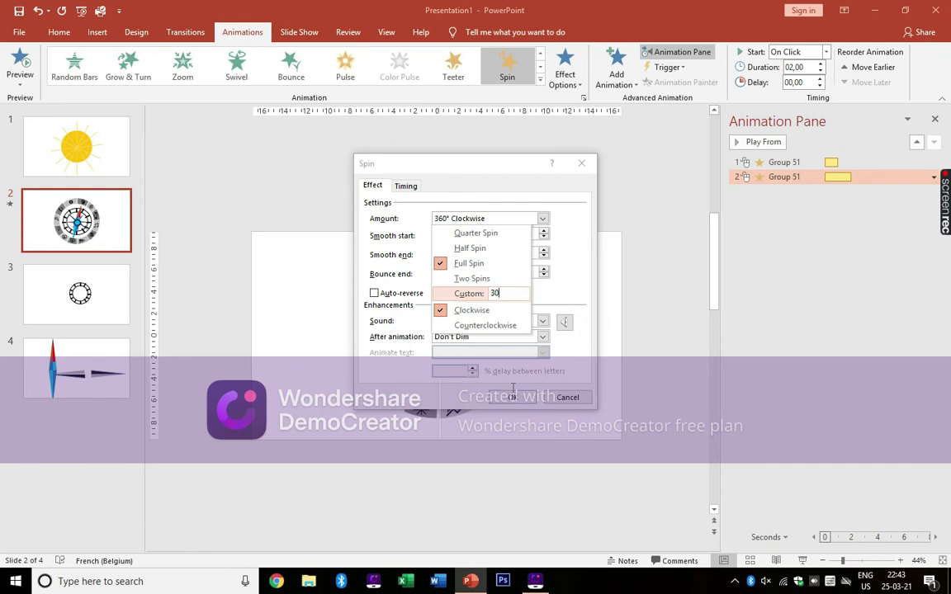
key("Escape")
mouse_move(440, 274)
left_mouse_down()
mouse_move(482, 284)
mouse_move(467, 288)
left_mouse_up()
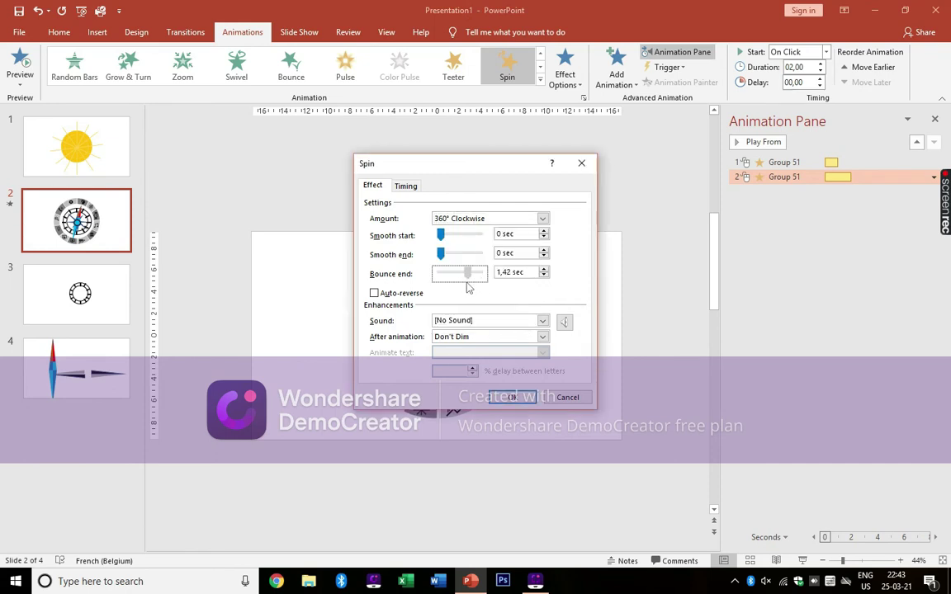
left_click(513, 397)
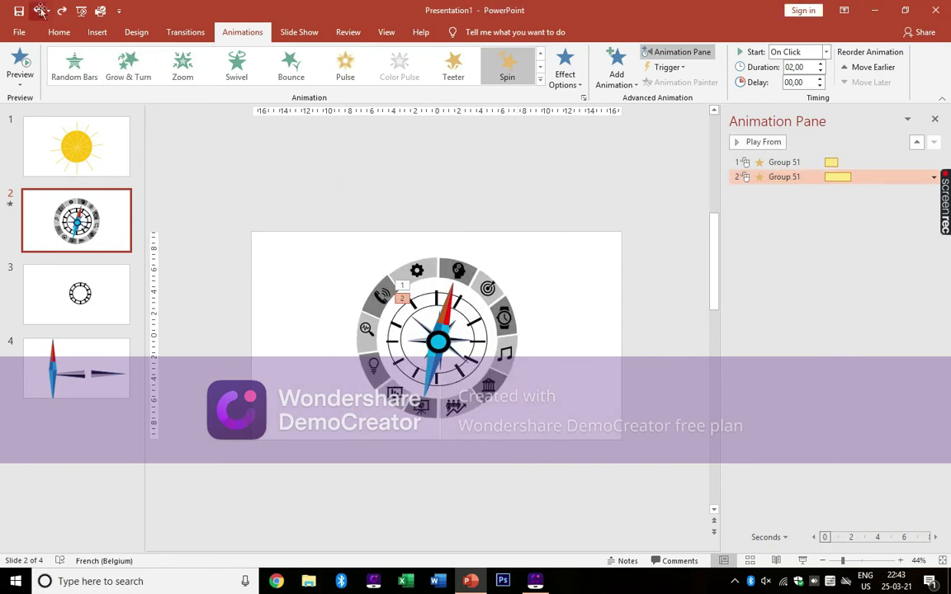
double_click(768, 177)
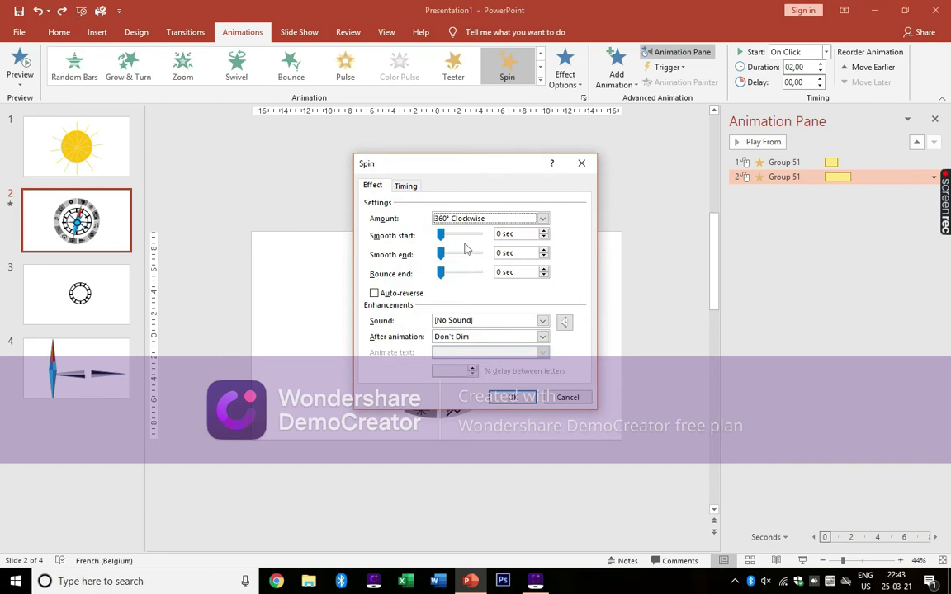
left_click(495, 218)
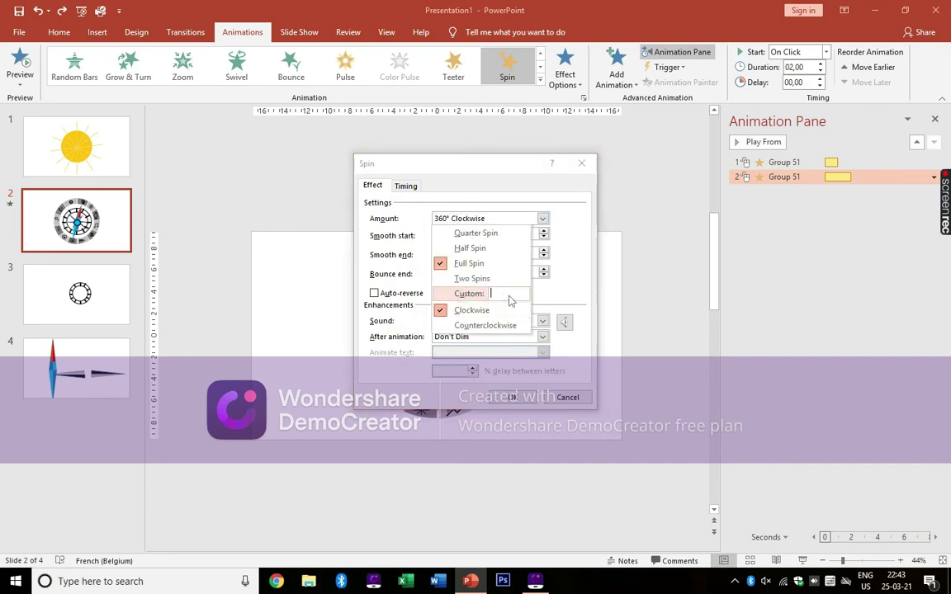
type("30")
key("Return")
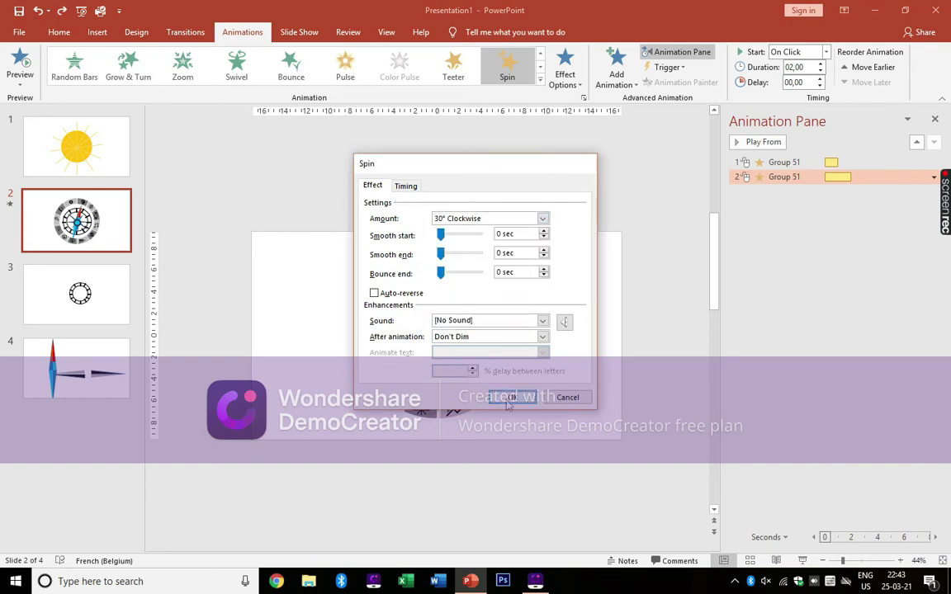
left_click(512, 397)
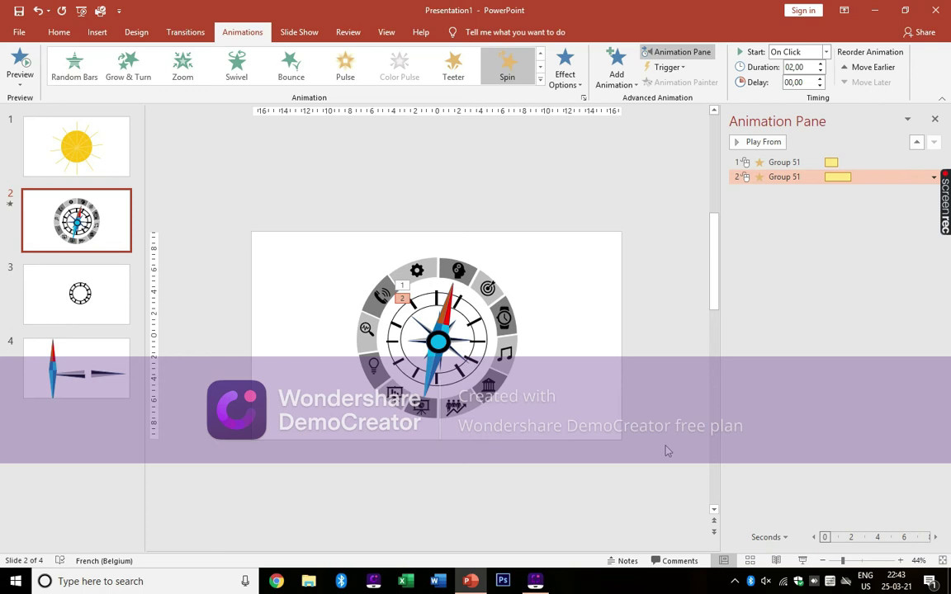
Step: Delete the second spin and add a new Spin animation to the compass group
key("Delete")
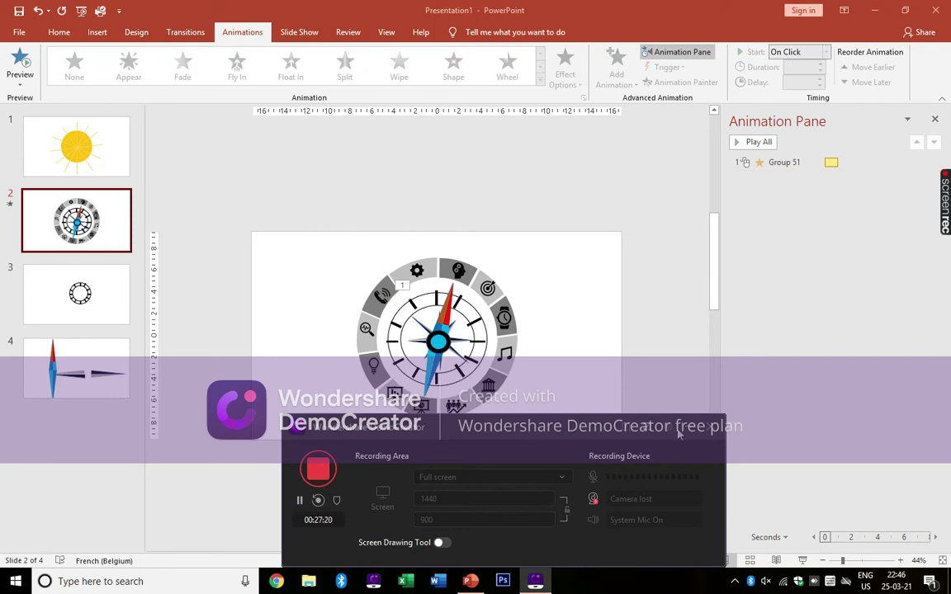
left_click(436, 308)
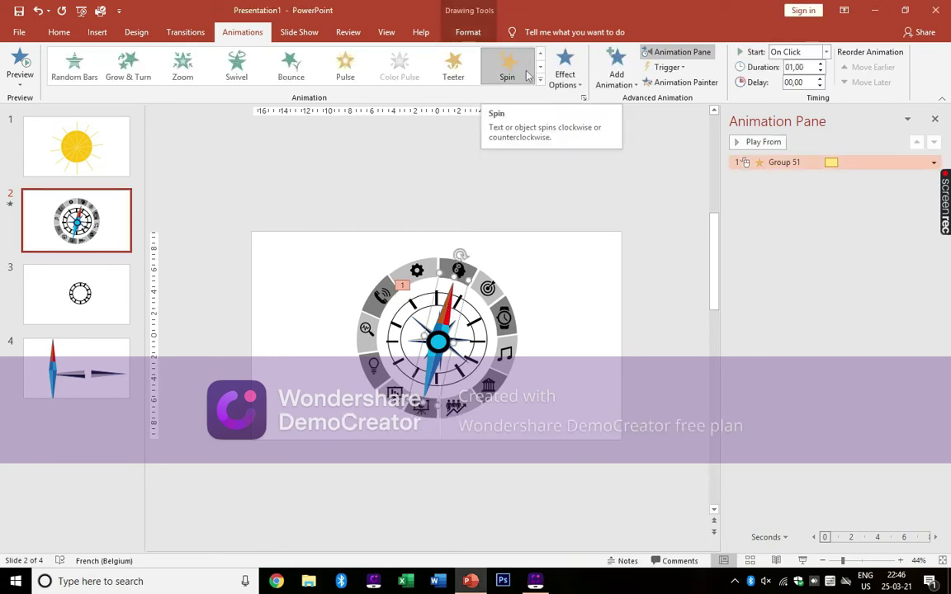
left_click(616, 70)
left_click(839, 246)
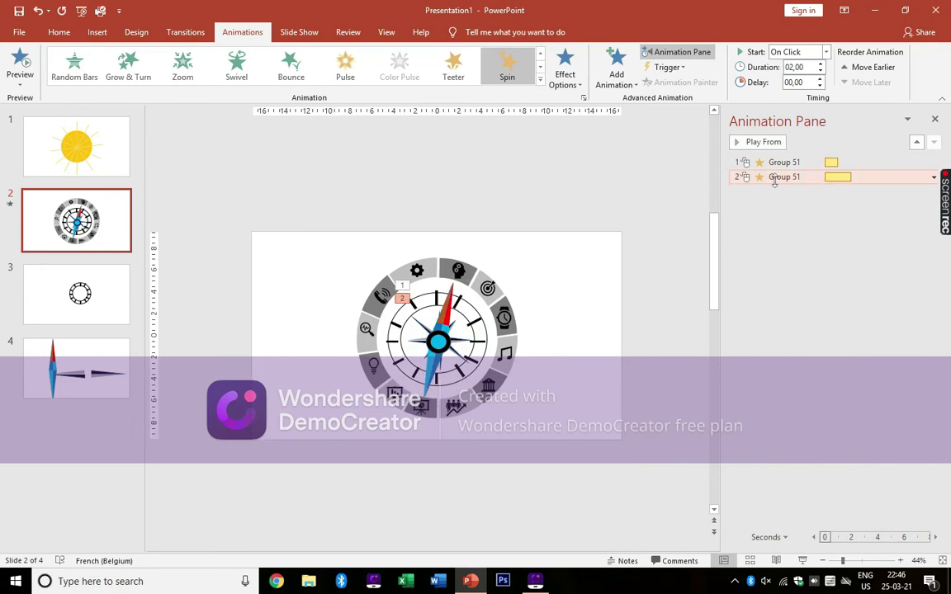
Step: Give the new spin a custom 30° amount, 0.3 s bounce end and 0.5 s duration
double_click(747, 176)
left_click(543, 219)
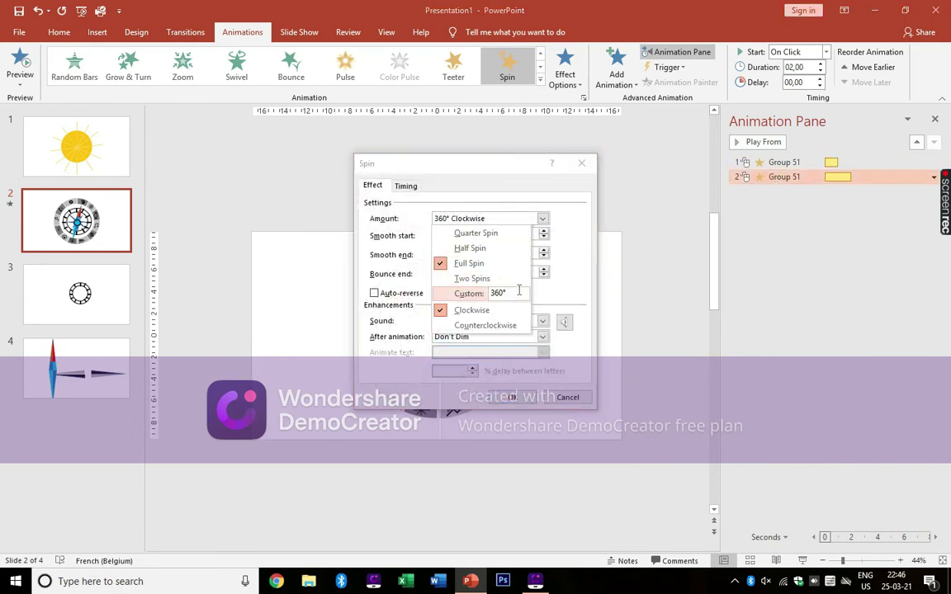
key("Return")
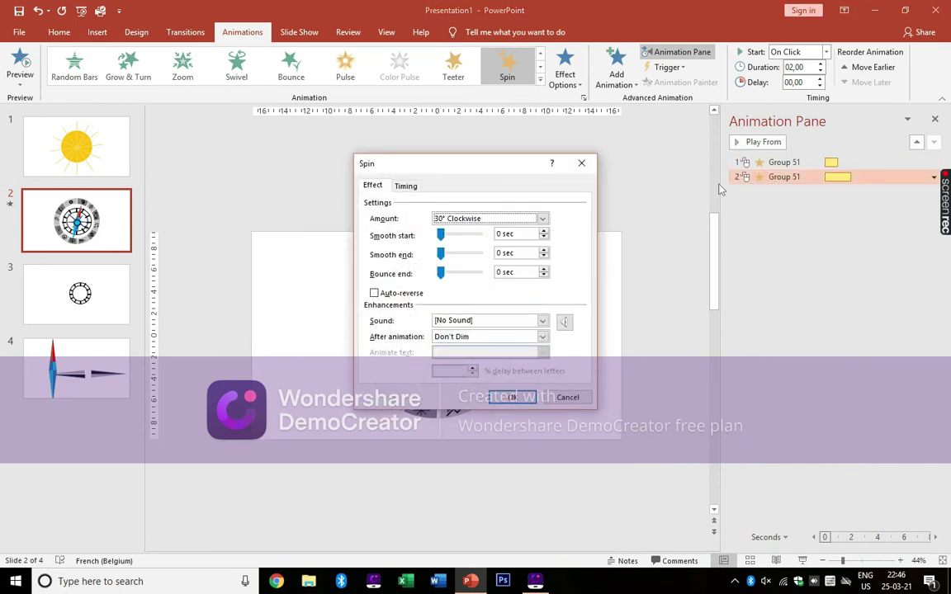
left_click(544, 270)
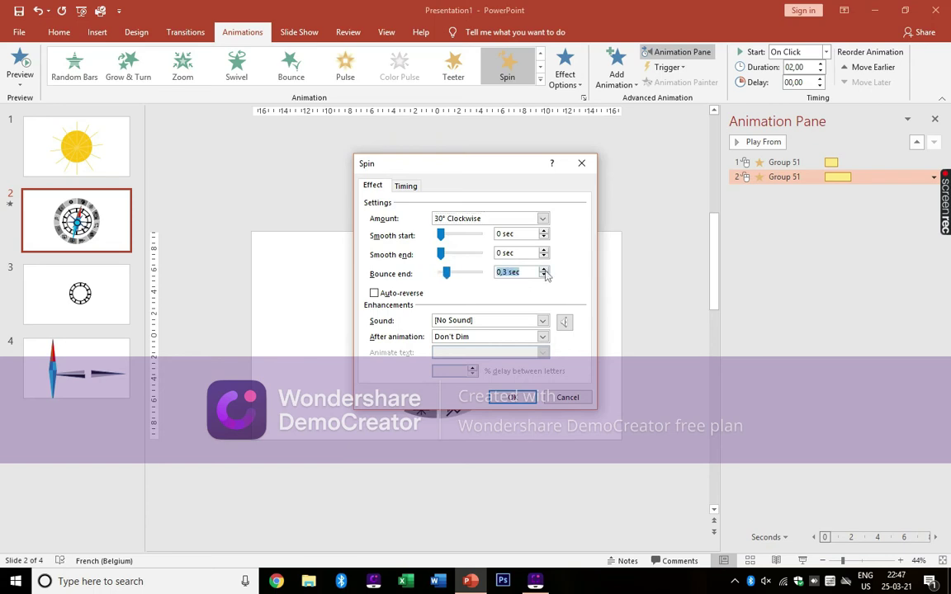
left_click(405, 186)
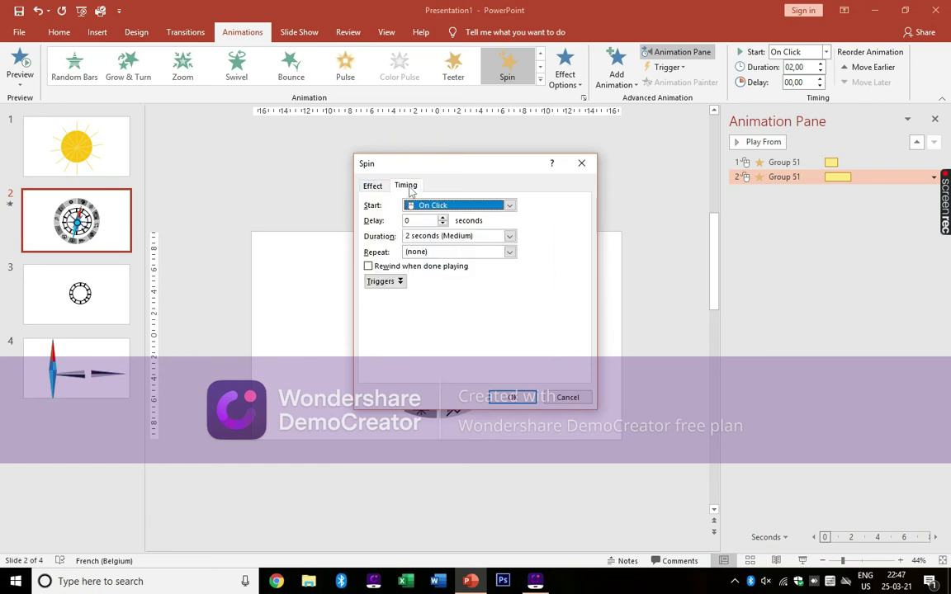
left_click(509, 236)
left_click(446, 291)
left_click(512, 397)
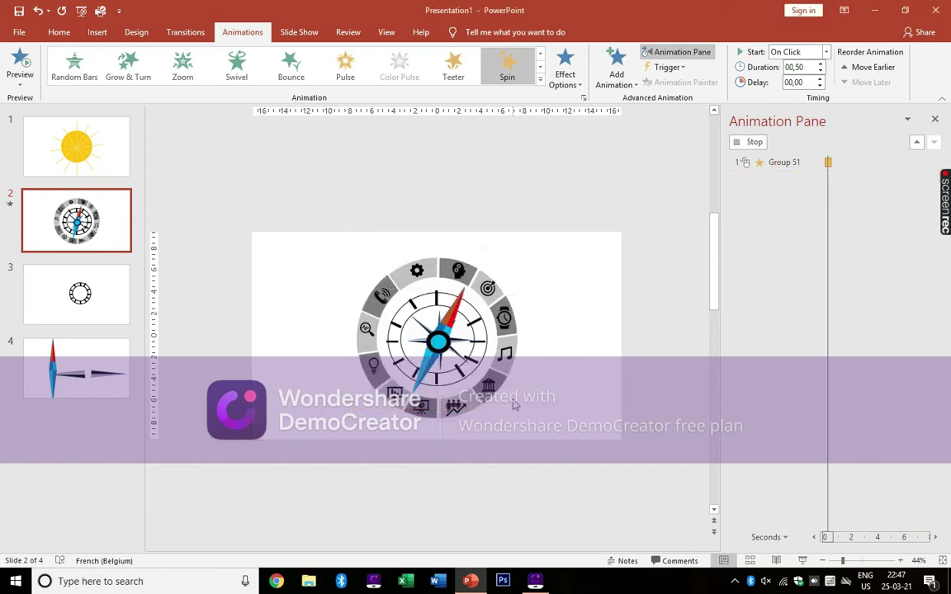
Step: Preview the spinning compass in a slide show, then return to editing
left_click(800, 560)
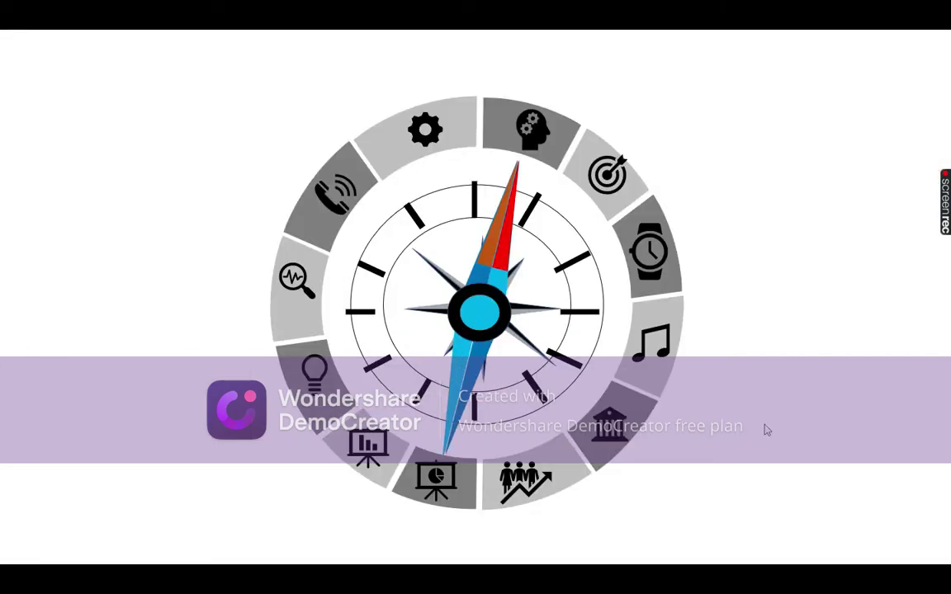
left_click(765, 428)
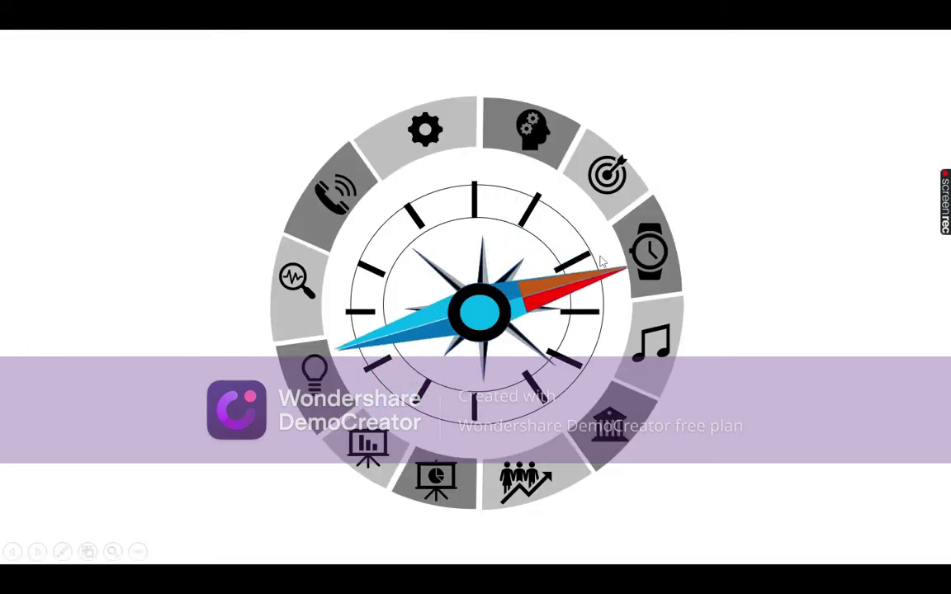
left_click(803, 393)
key("Escape")
key("Up")
key("Up")
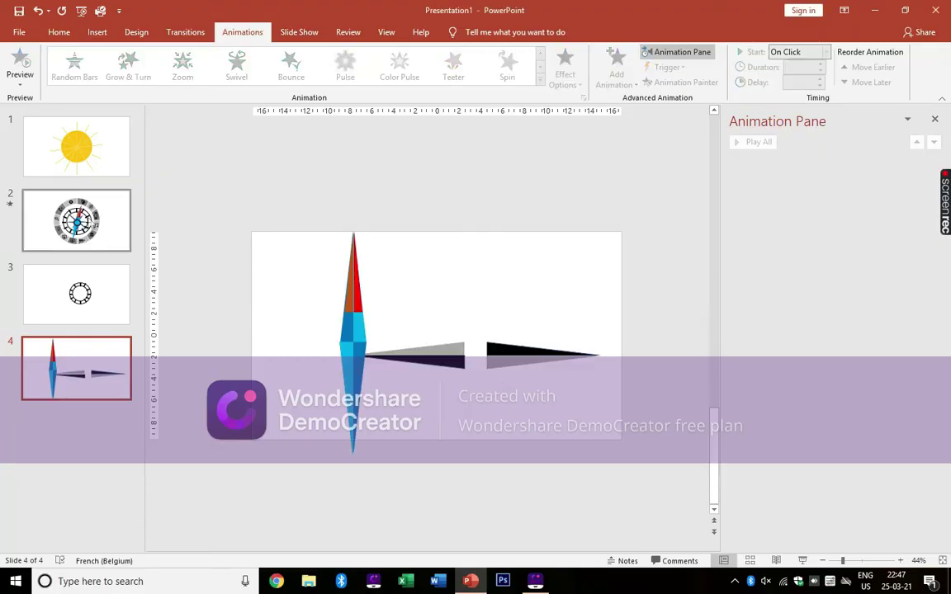
Step: Add a third Spin to the compass group with a custom 30° amount and small bounce end
left_click(452, 322)
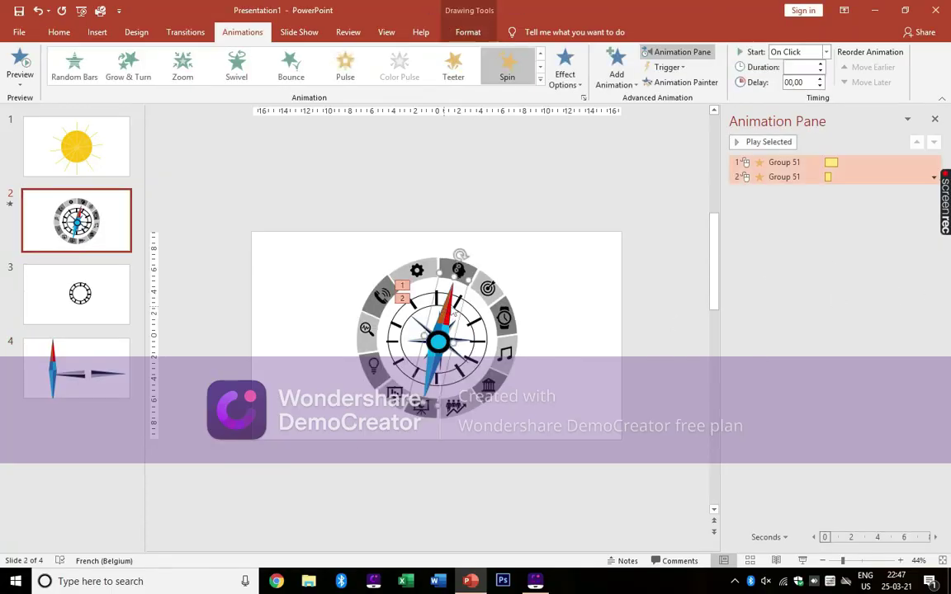
left_click(617, 67)
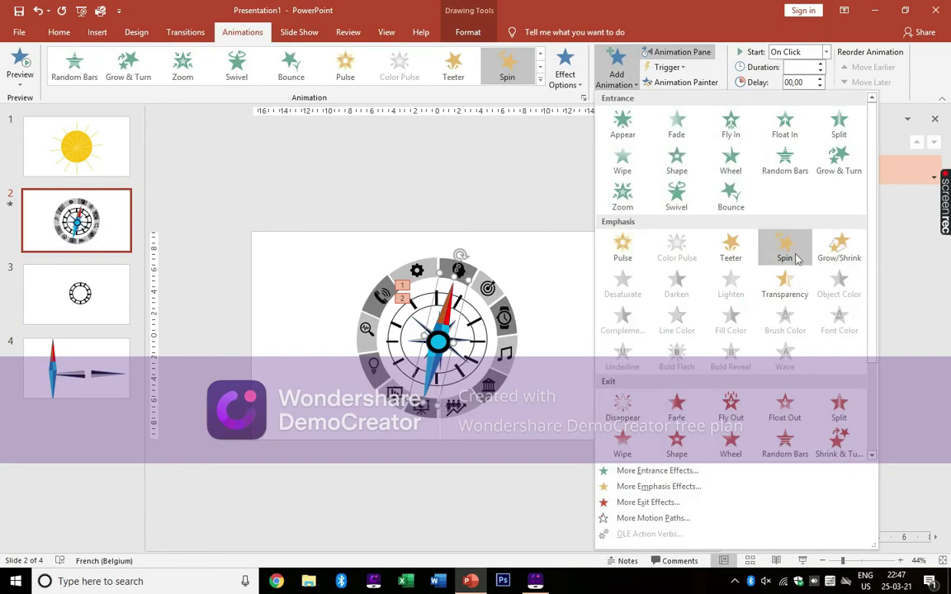
left_click(784, 247)
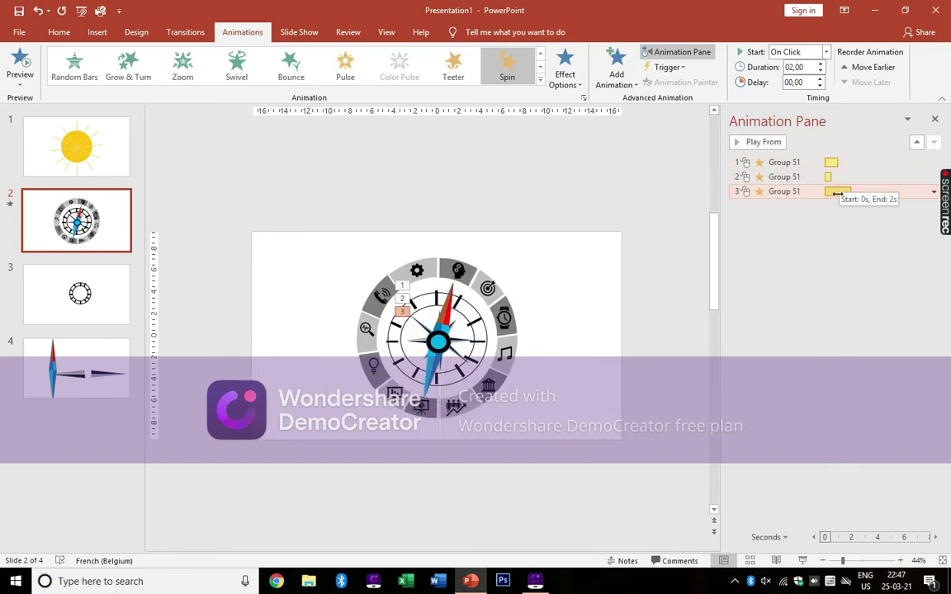
double_click(807, 192)
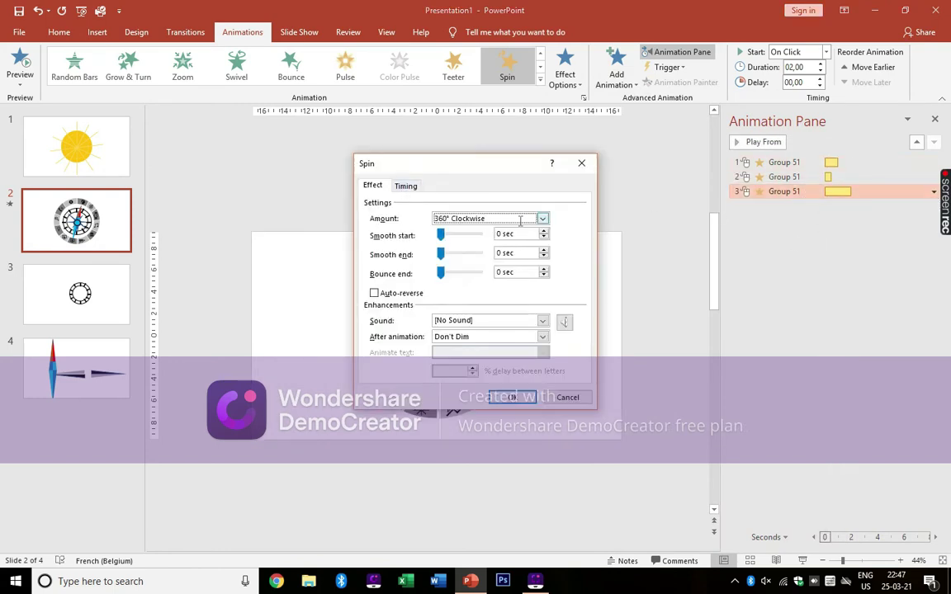
left_click(487, 218)
type("30")
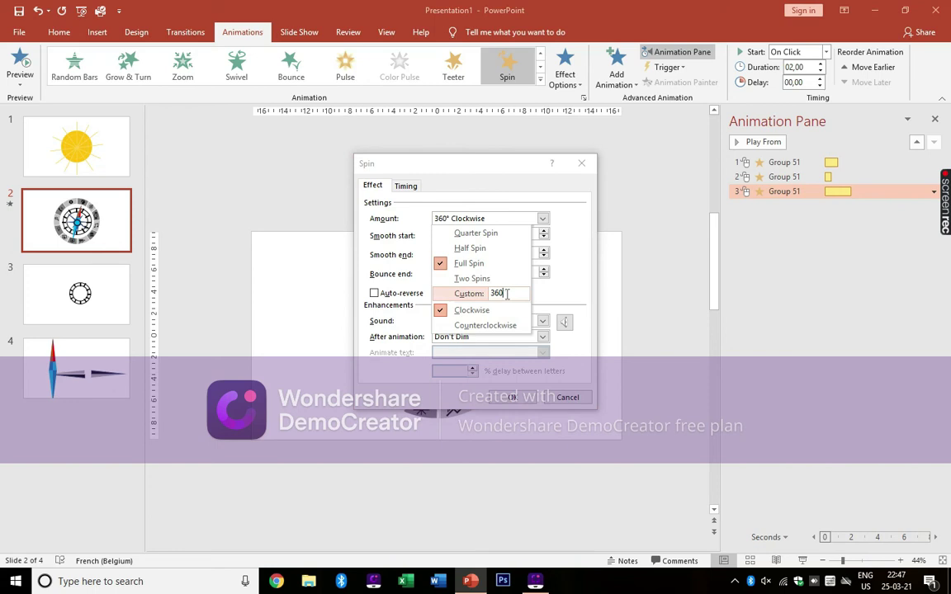
left_click(513, 398)
double_click(778, 197)
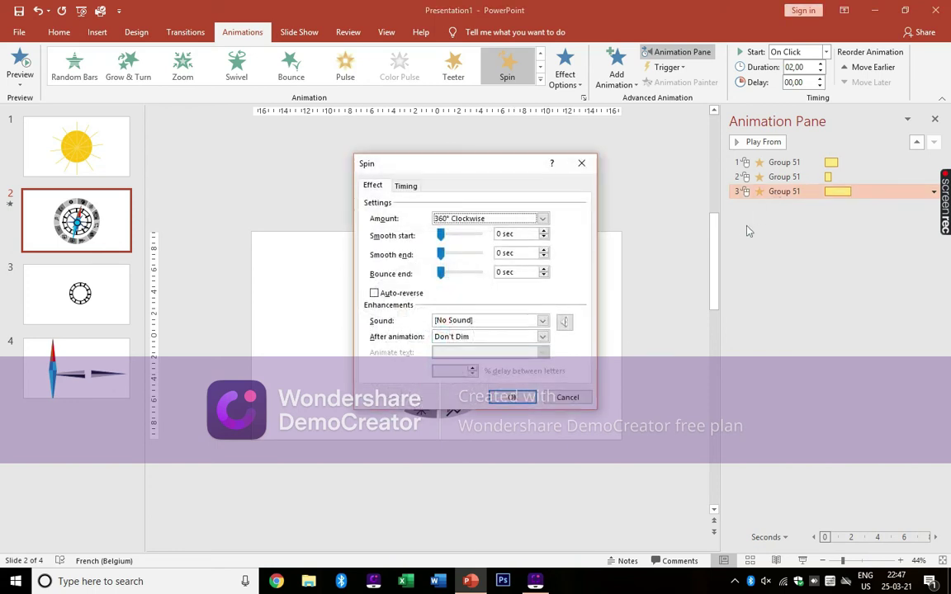
left_click(542, 218)
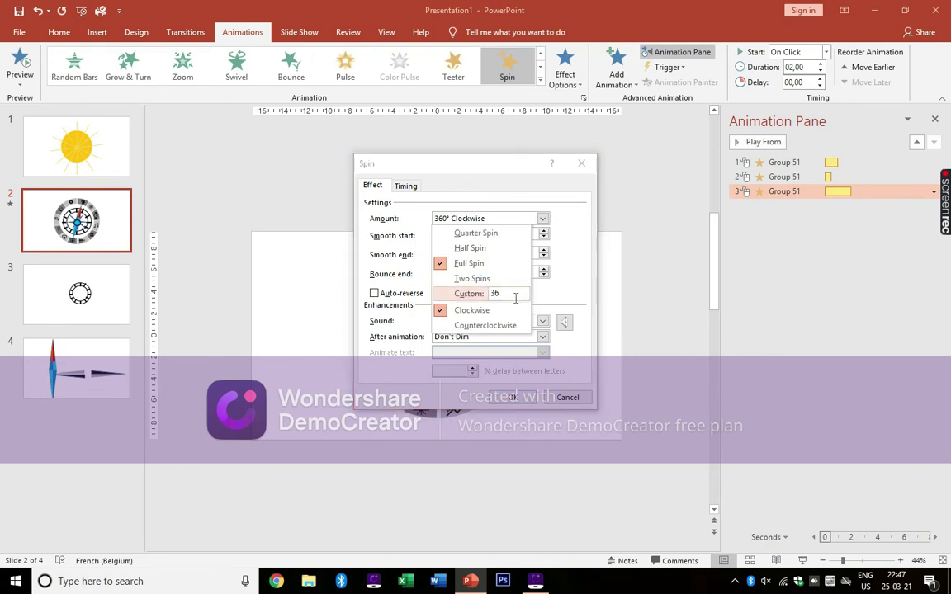
left_click(559, 204)
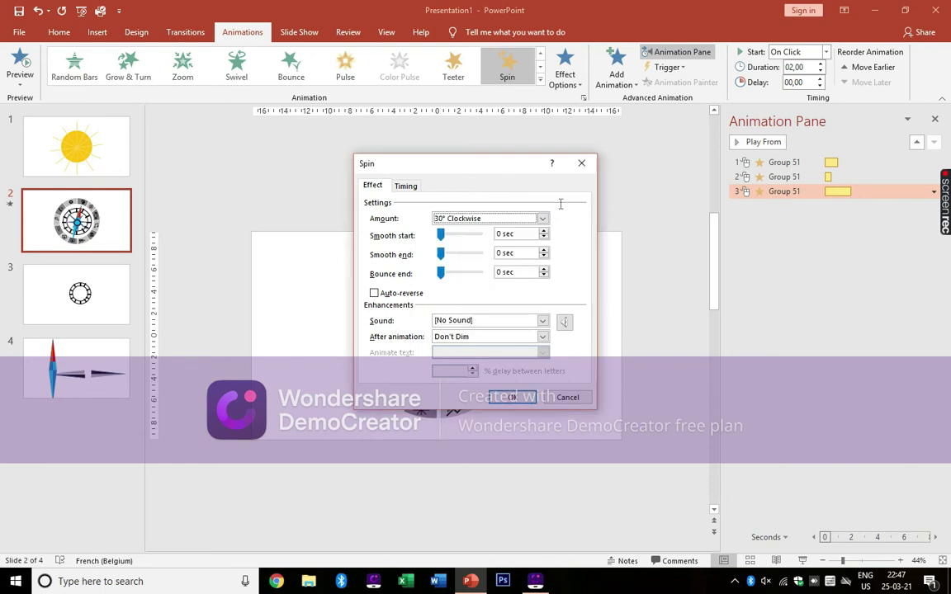
mouse_move(441, 272)
left_mouse_down()
mouse_move(463, 272)
mouse_move(440, 273)
left_mouse_up()
left_click(544, 273)
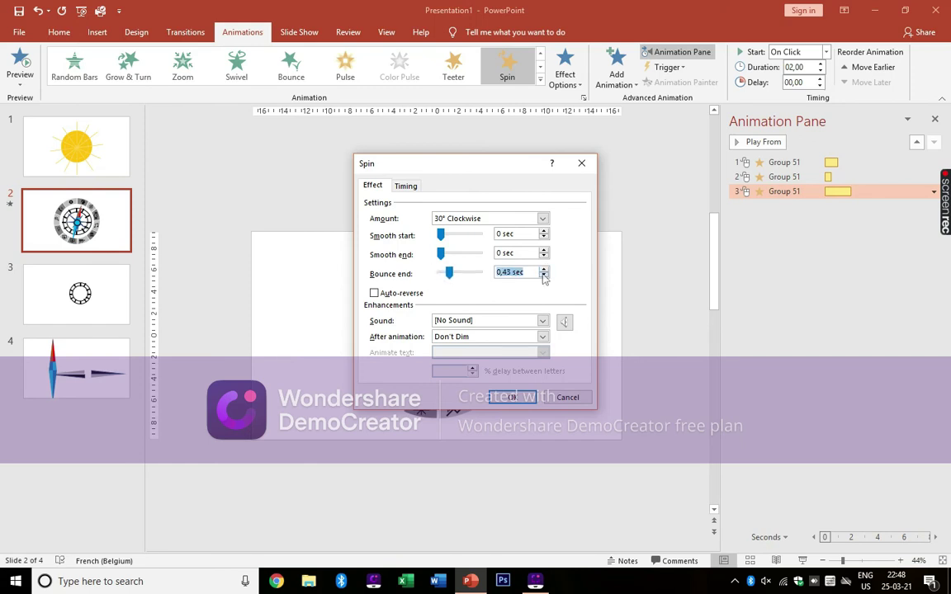
left_click(512, 397)
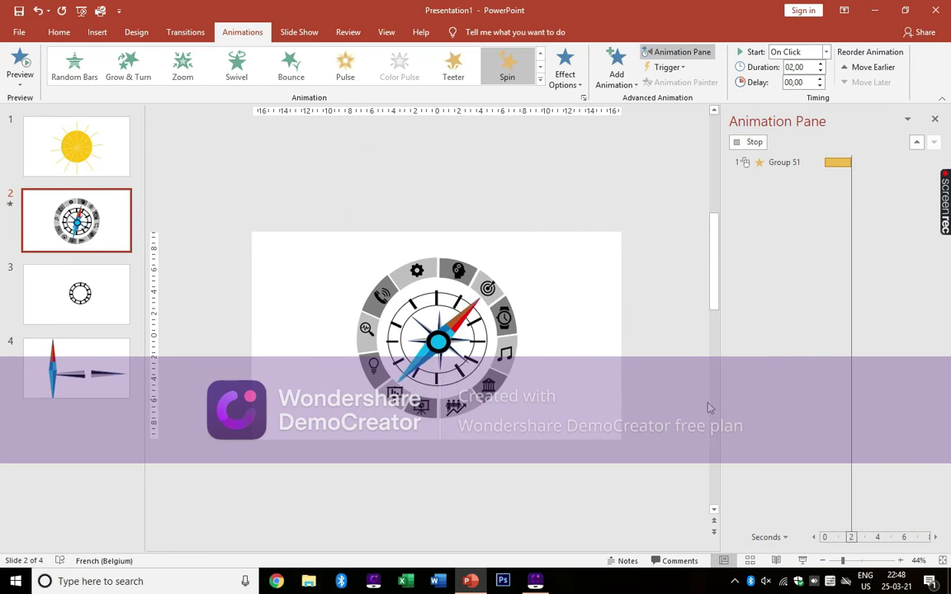
Step: Shorten the third spin's duration to 0.5 seconds (Very Fast)
double_click(824, 190)
left_click(406, 185)
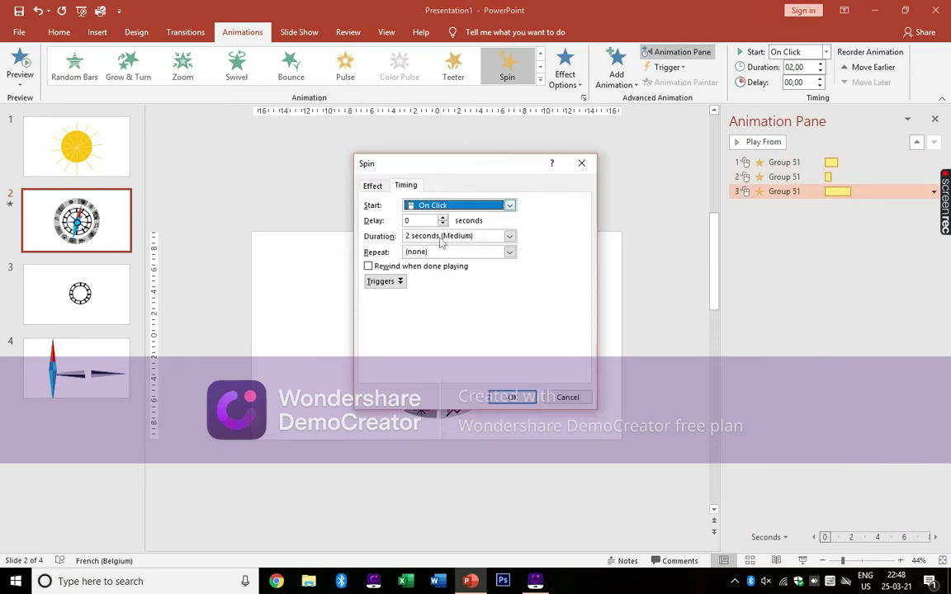
left_click(442, 236)
left_click(418, 272)
left_click(510, 236)
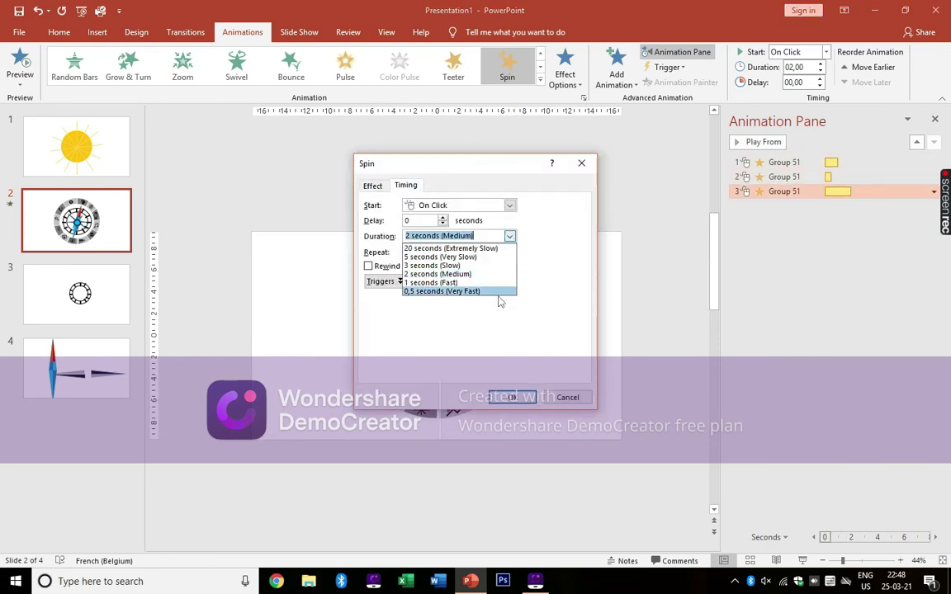
left_click(496, 291)
left_click(512, 397)
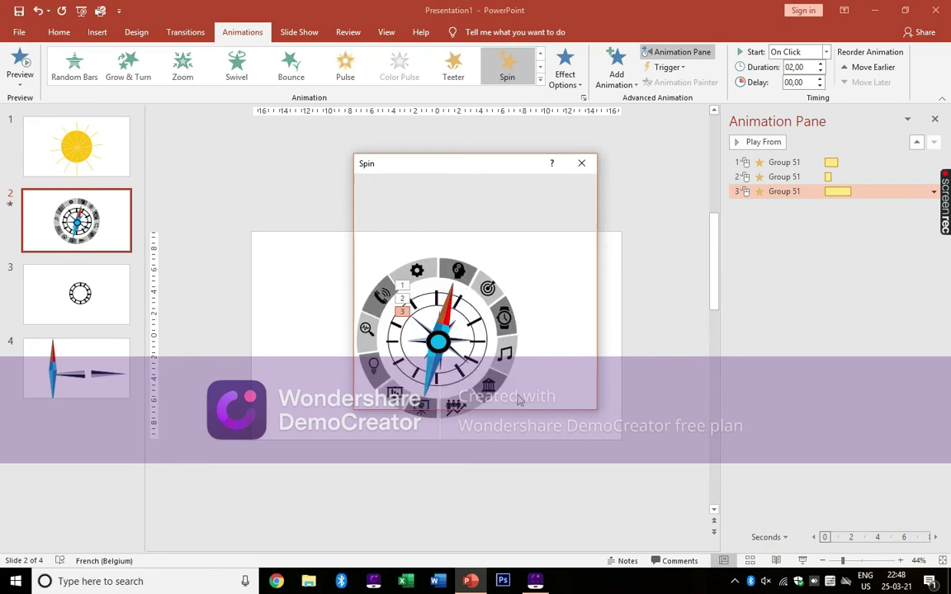
Step: Set the first spin's duration to 0.5 seconds as well
double_click(827, 163)
left_click(405, 185)
left_click(509, 236)
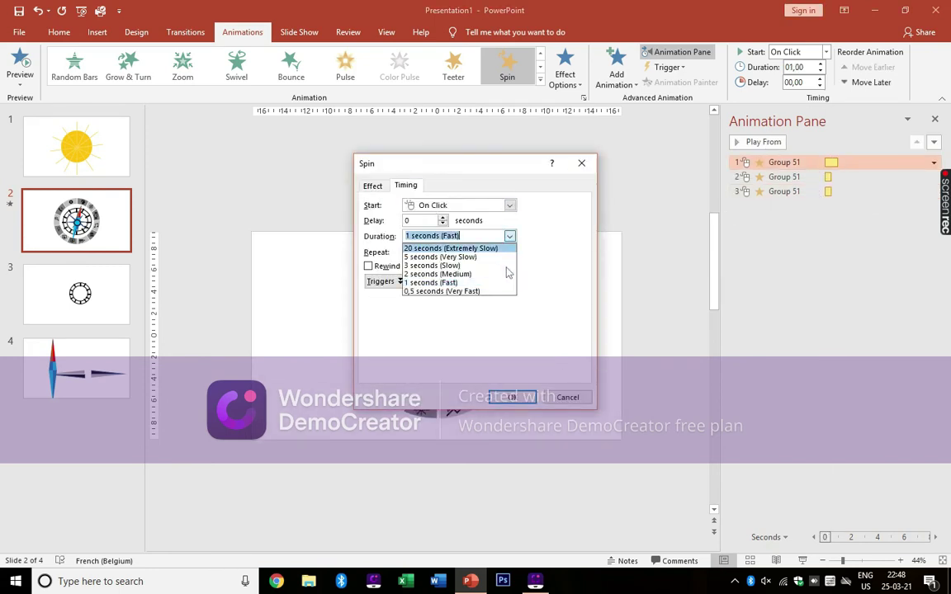
left_click(462, 302)
left_click(372, 186)
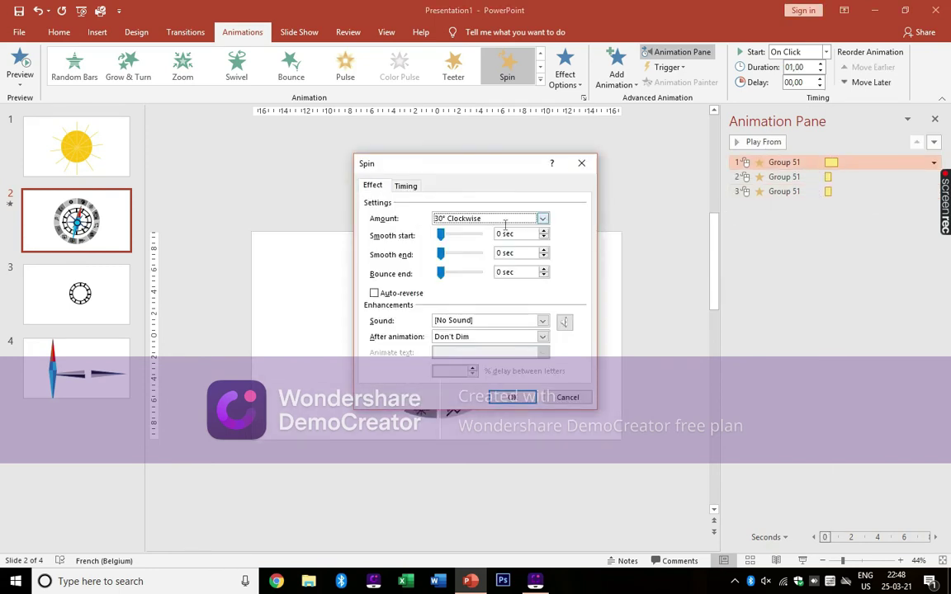
left_click(509, 397)
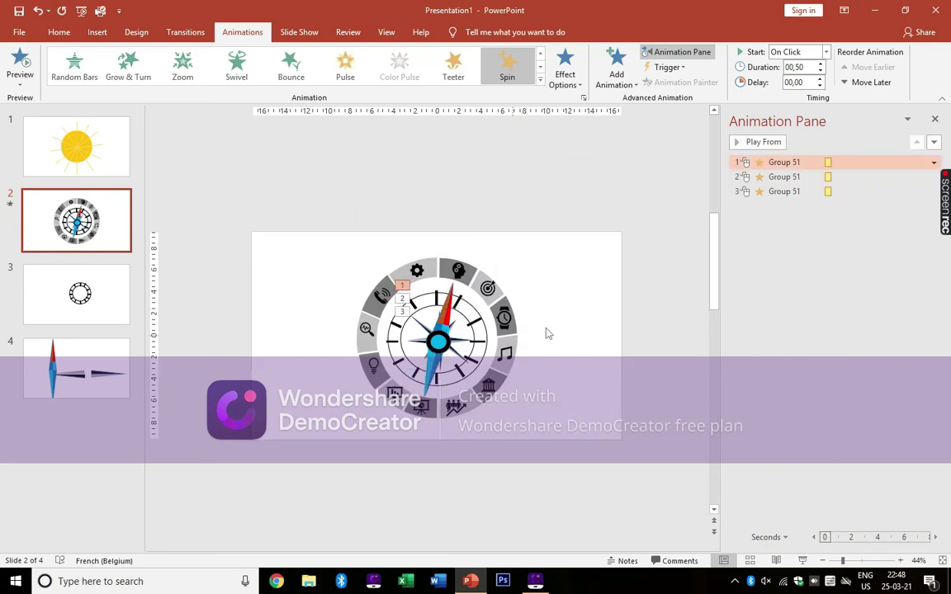
Step: Draw a 'Your title' text box above the upper right of the compass ring
left_click(96, 31)
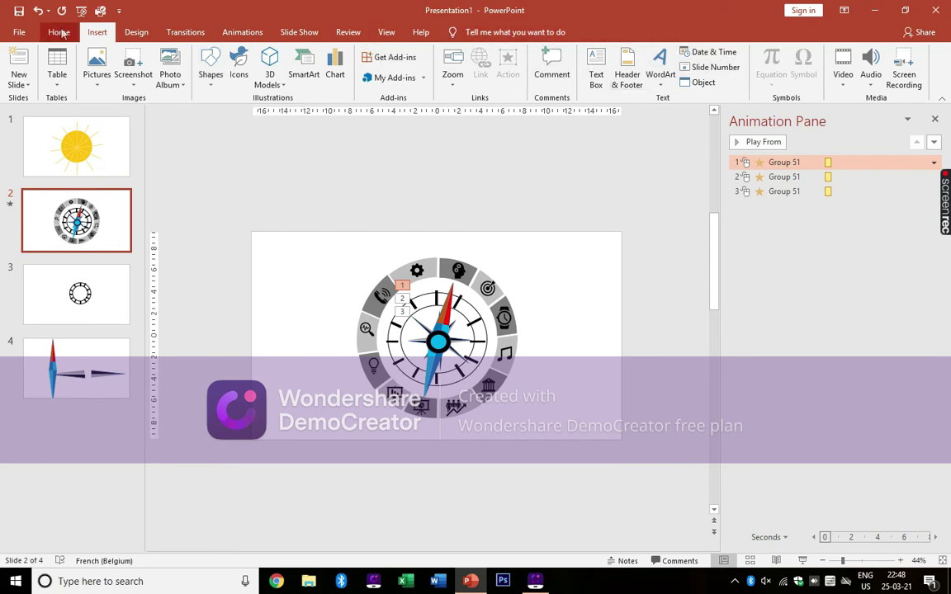
left_click(58, 32)
left_click(97, 31)
left_click(596, 66)
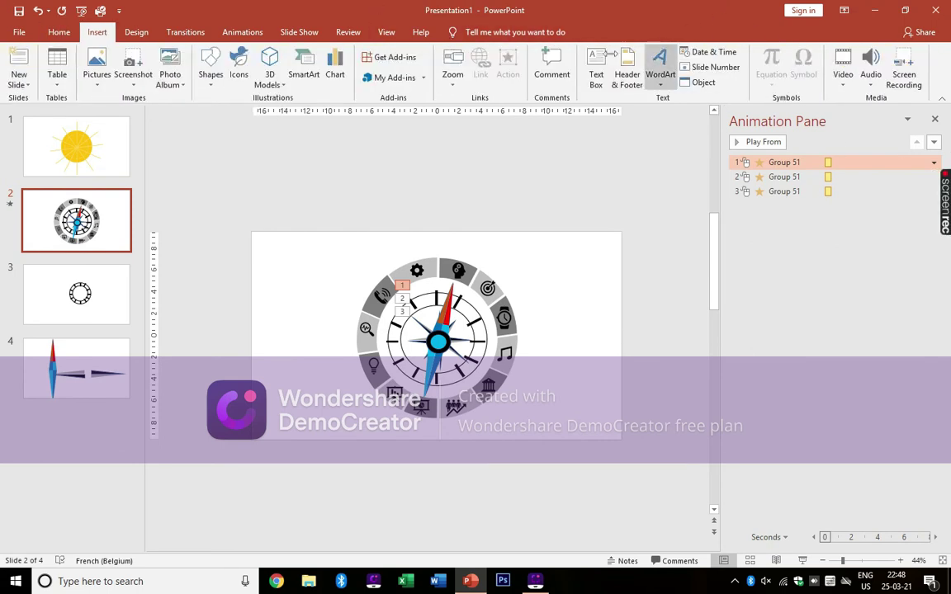
left_click_drag(468, 242, 588, 255)
type("Your title")
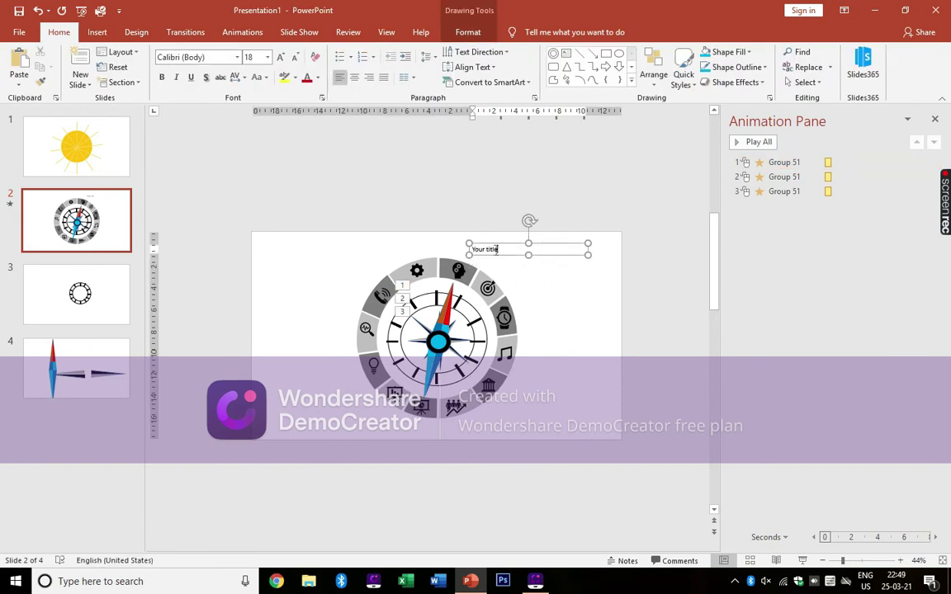
Step: Adjust the 'Your title' font size with the grow and shrink font buttons
left_click_drag(498, 250, 470, 249)
left_click(281, 57)
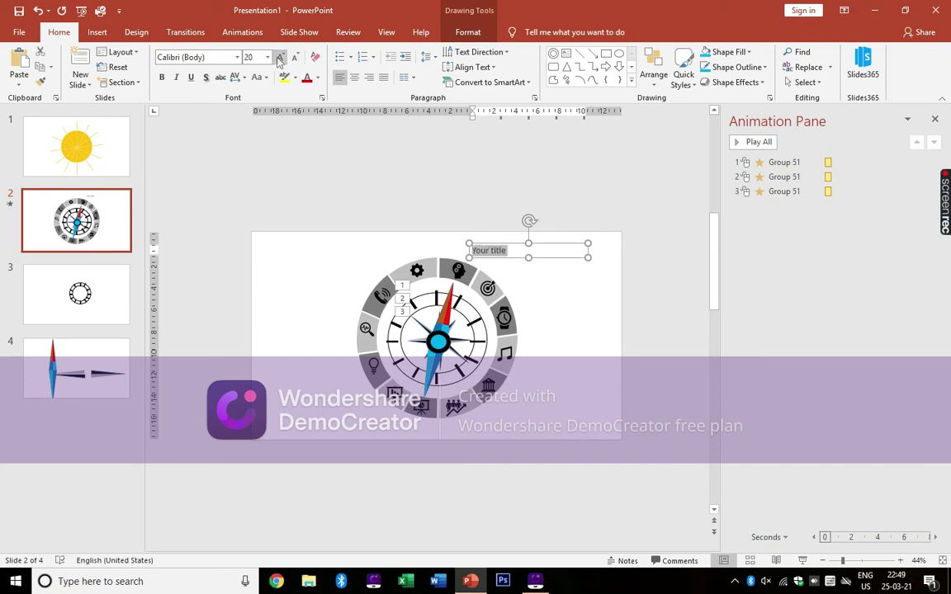
left_click(281, 57)
left_click(281, 57)
left_click(294, 57)
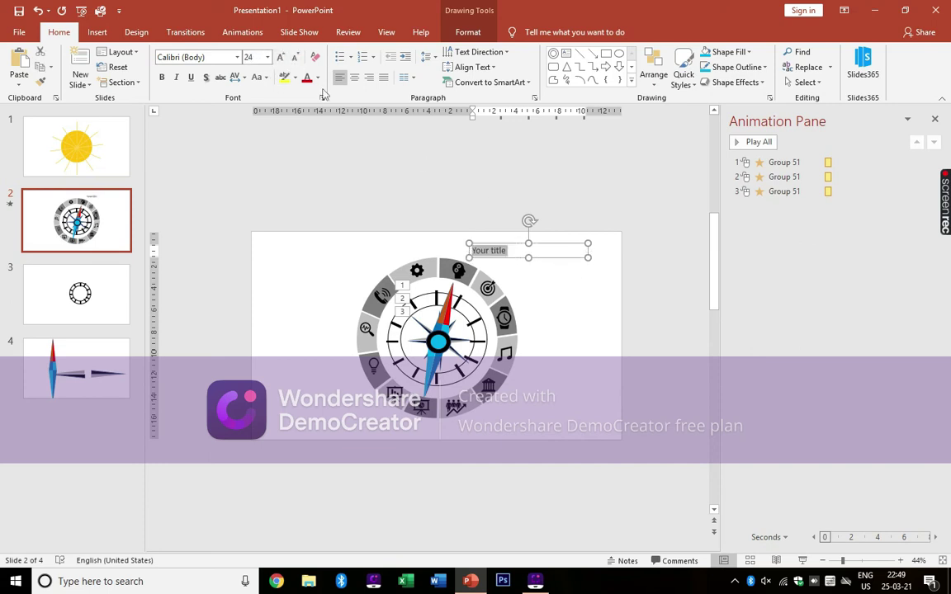
Step: Shrink the label's font to 20 pt and nudge the 'Your title' box slightly down
left_click(294, 57)
left_click(512, 248)
left_click_drag(511, 248, 511, 251)
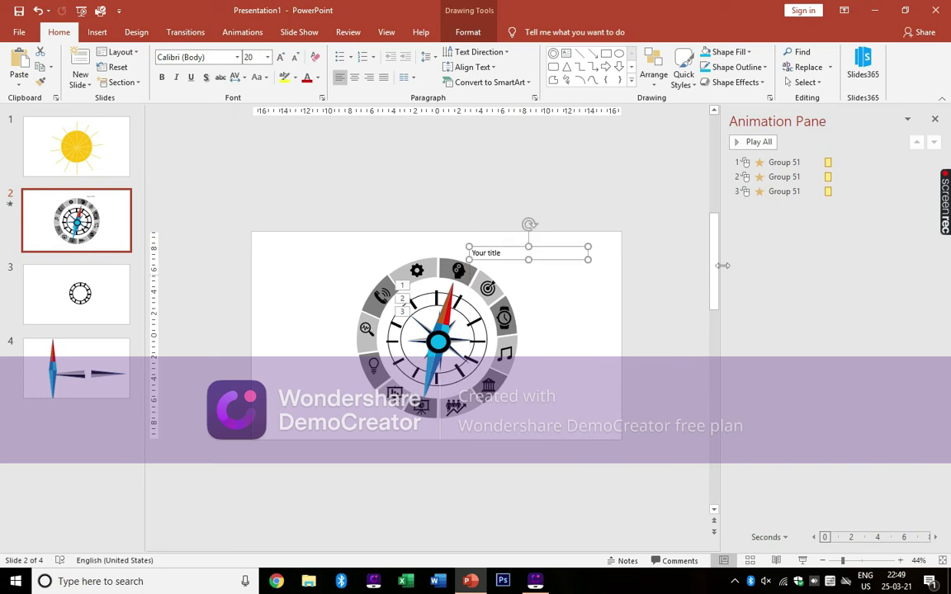
Step: Make the 'Your title' text italic
left_click(462, 33)
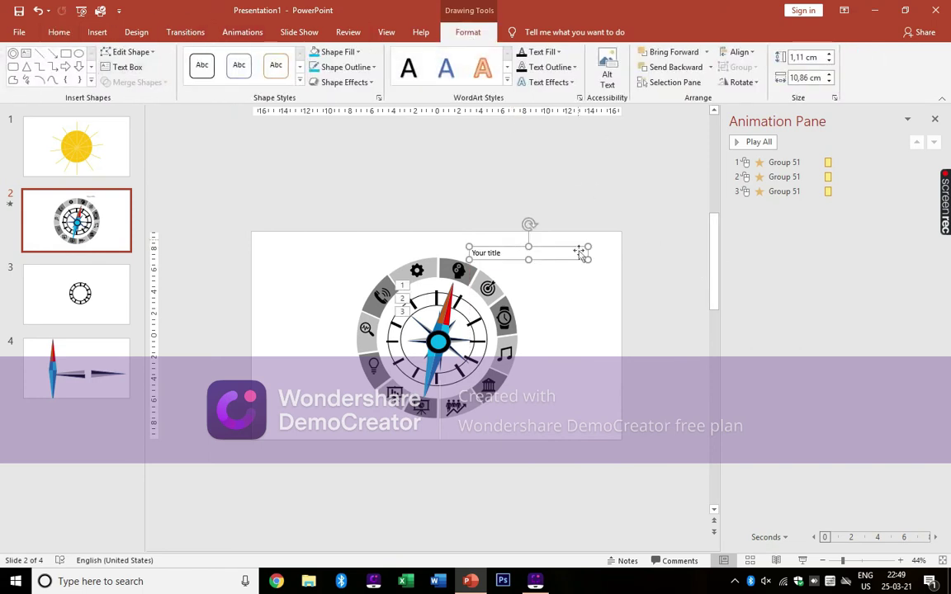
triple_click(498, 253)
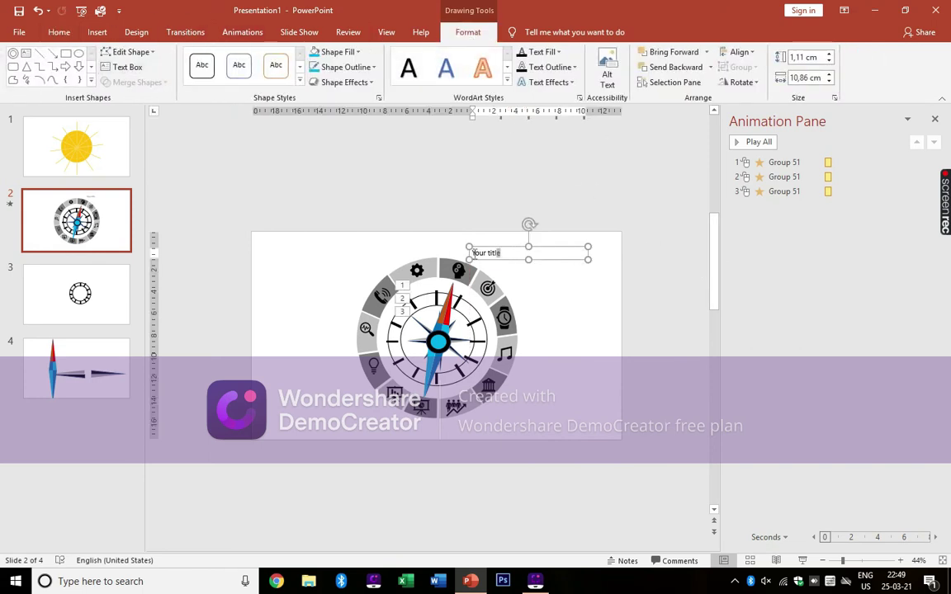
left_click(59, 32)
left_click(175, 77)
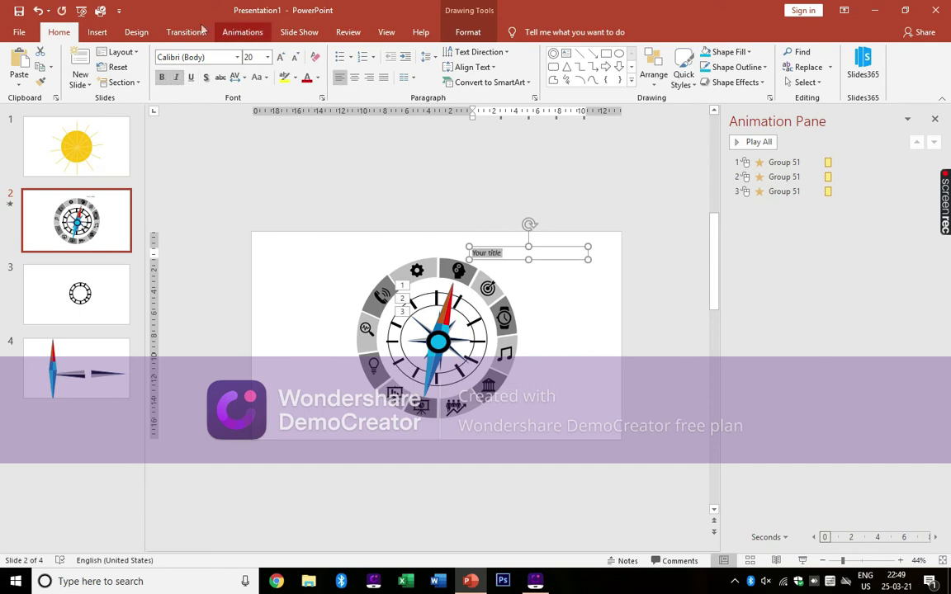
left_click(242, 33)
Step: Apply a Fade entrance to 'Your title' and move it second in the animation order
left_click(184, 66)
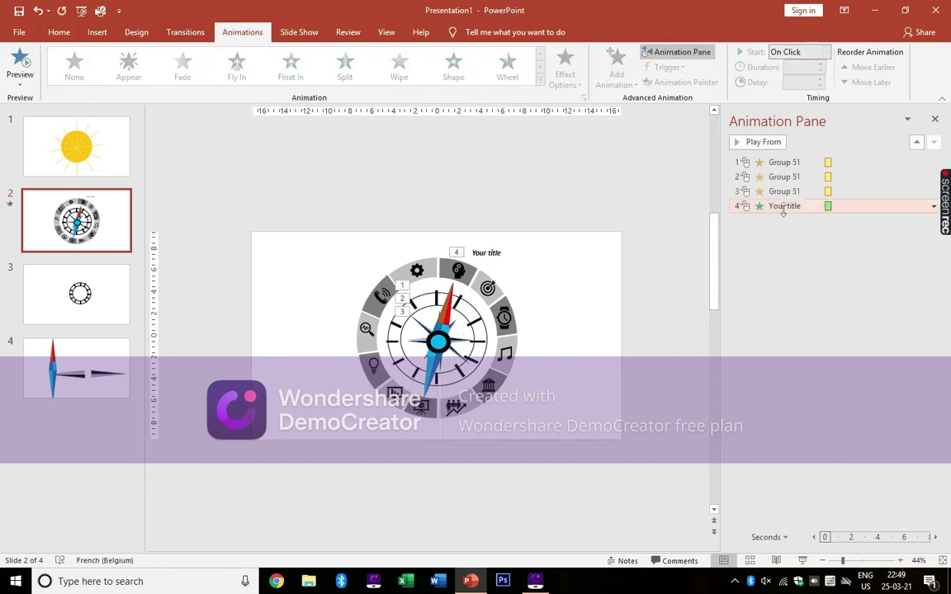
left_click_drag(784, 206, 743, 176)
scroll(713, 334, "down", 2)
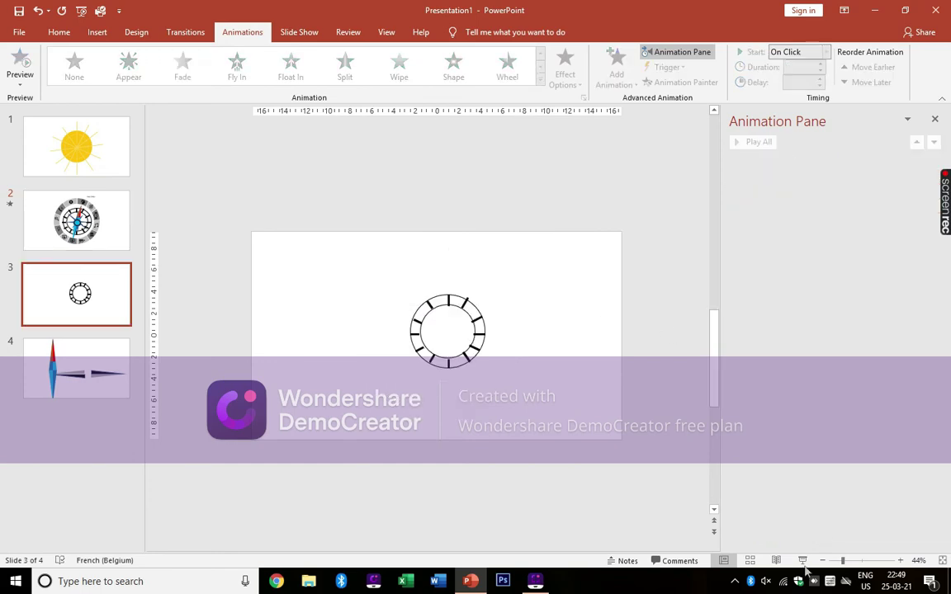
scroll(713, 333, "down", 2)
Step: Preview the animation sequence in a slide show from the compass slide
left_click(76, 219)
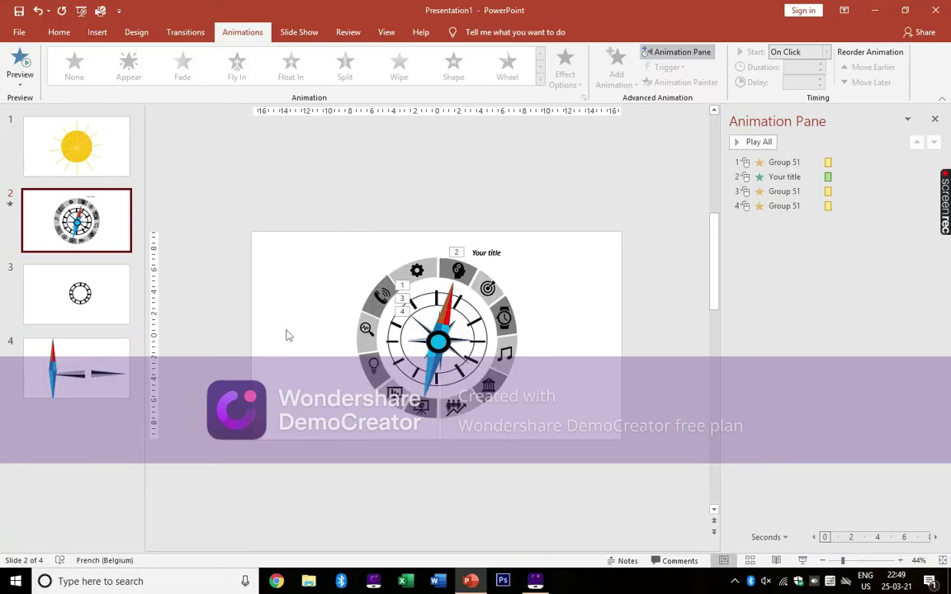
left_click(801, 561)
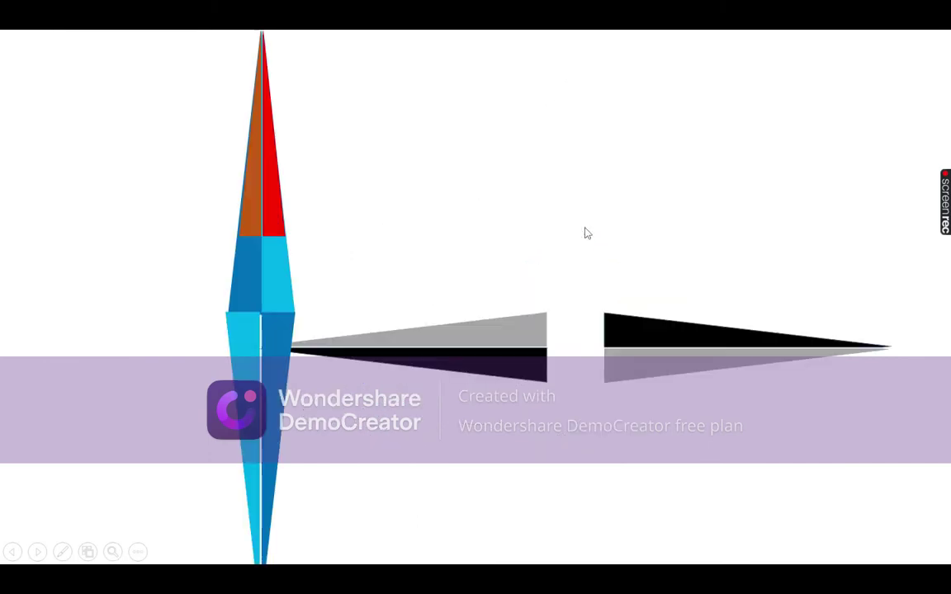
key("Escape")
scroll(197, 268, "up", 2)
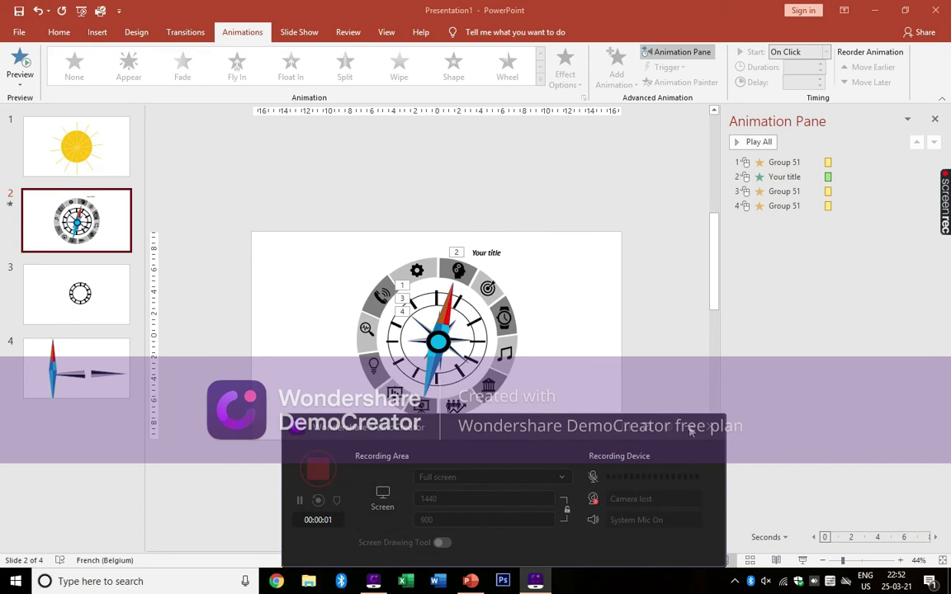
left_click(690, 430)
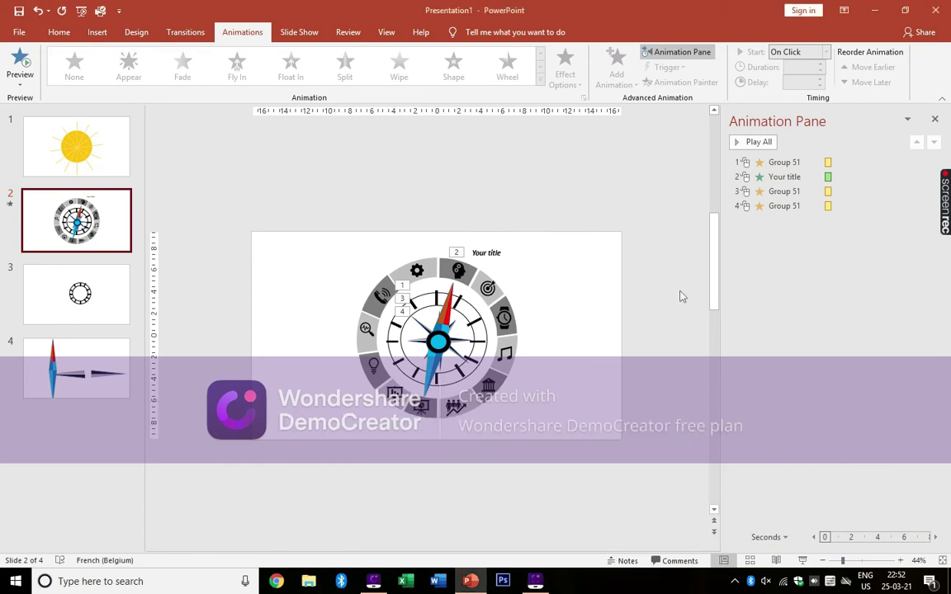
Step: Search online pictures for 'grey black world' and insert the grey world map outline
left_click(96, 32)
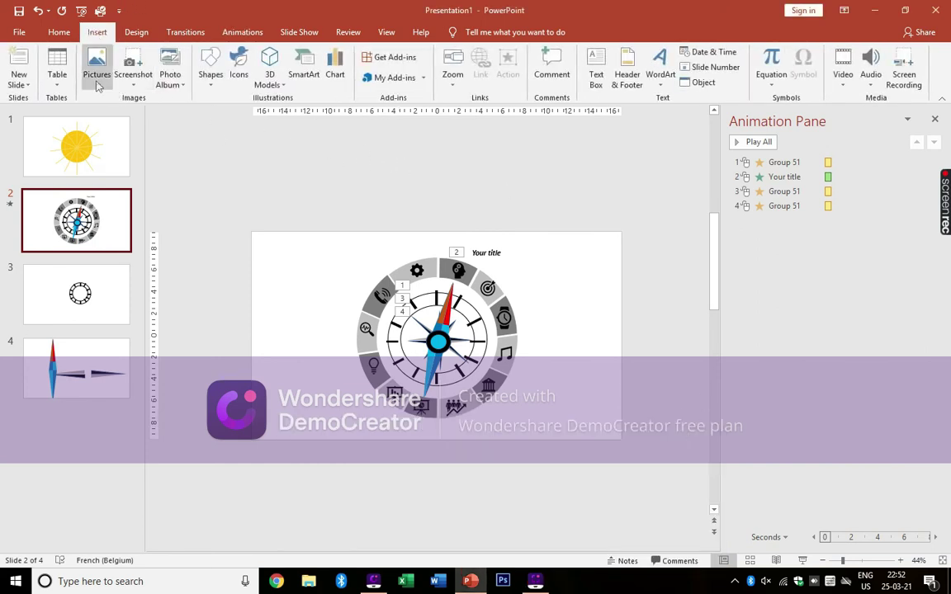
left_click(97, 70)
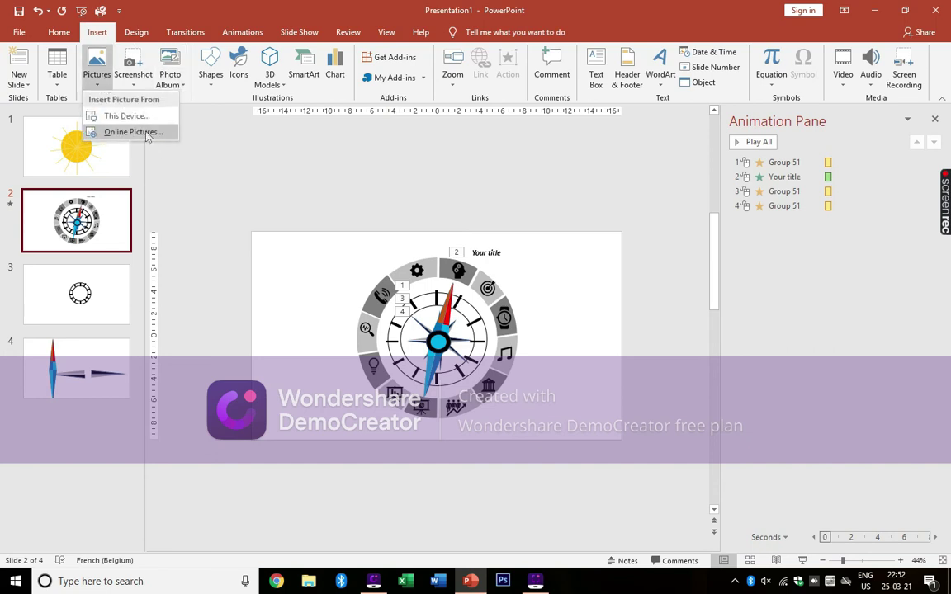
left_click(132, 131)
type("grey black world")
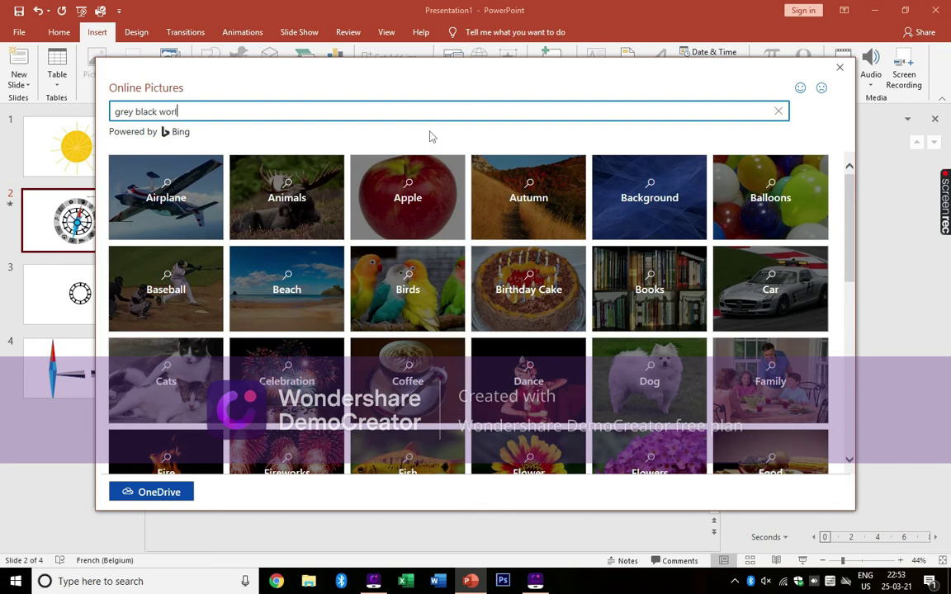
key("Return")
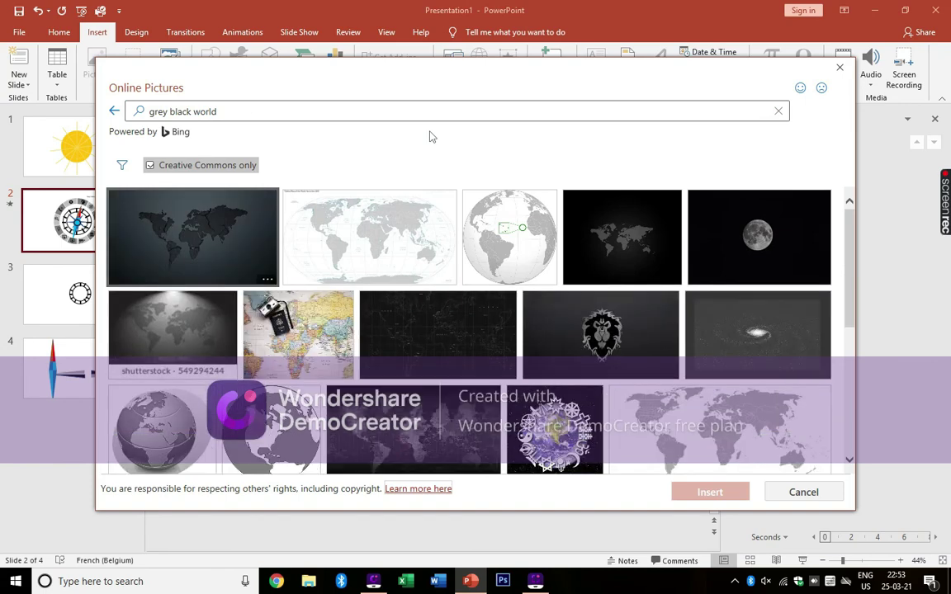
scroll(469, 330, "down", 2)
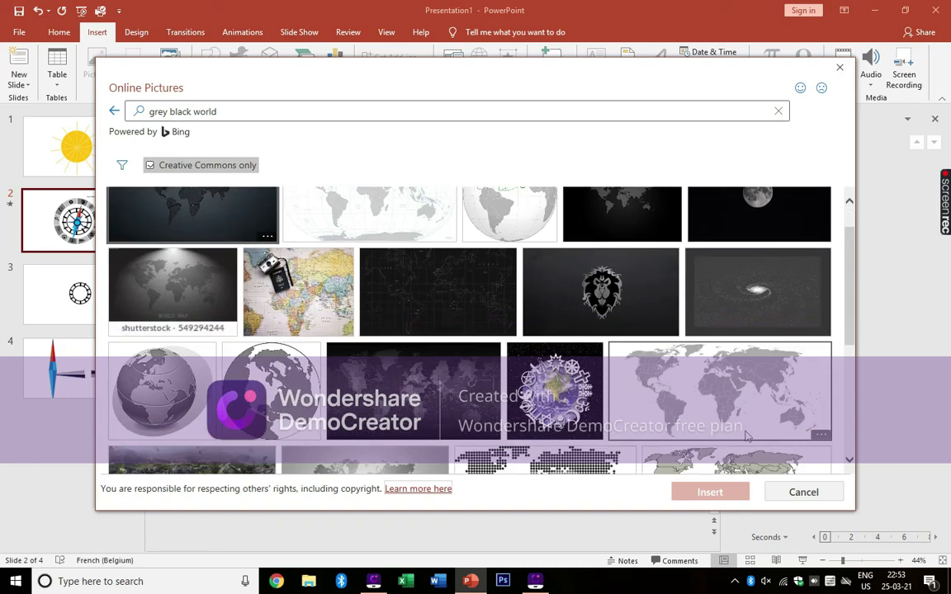
scroll(715, 388, "down", 1)
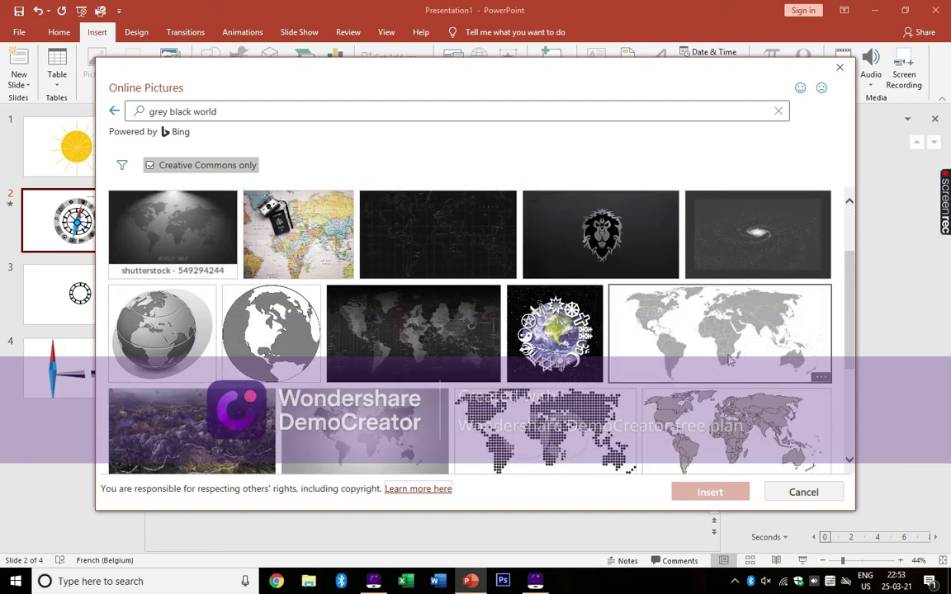
left_click(729, 360)
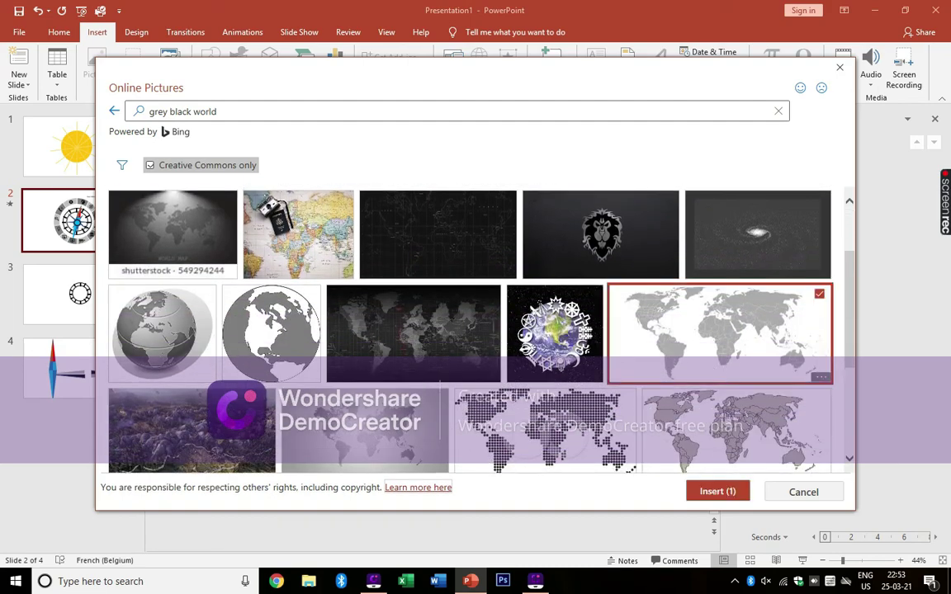
left_click(720, 492)
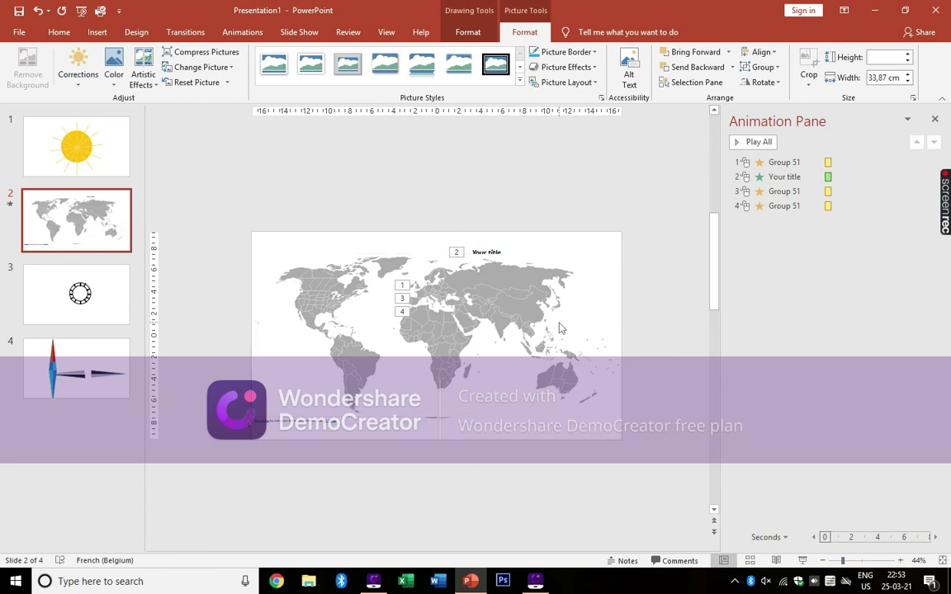
Step: Nudge the world map up and try several resizes from its corners and sides
left_click_drag(559, 327, 562, 320)
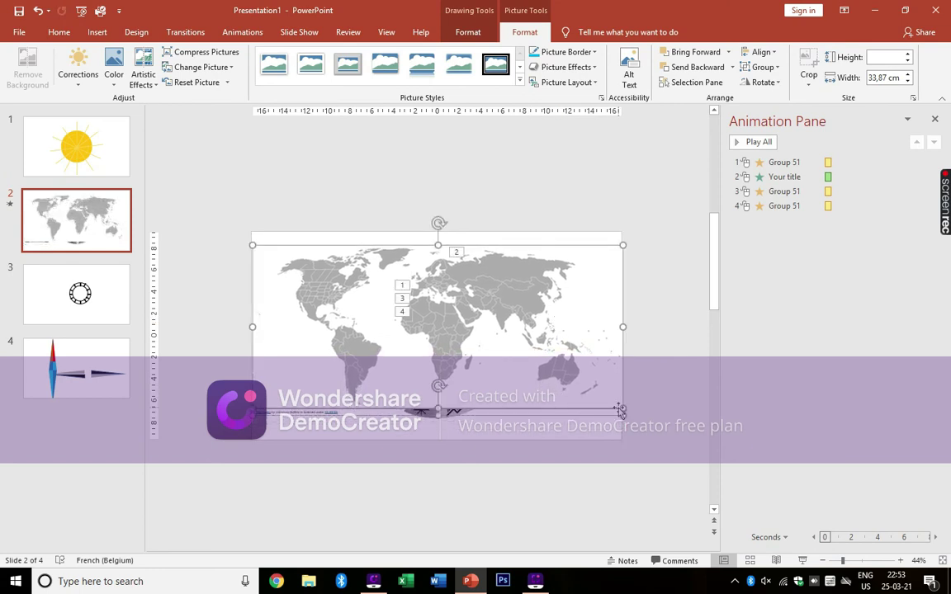
left_click_drag(622, 410, 605, 394)
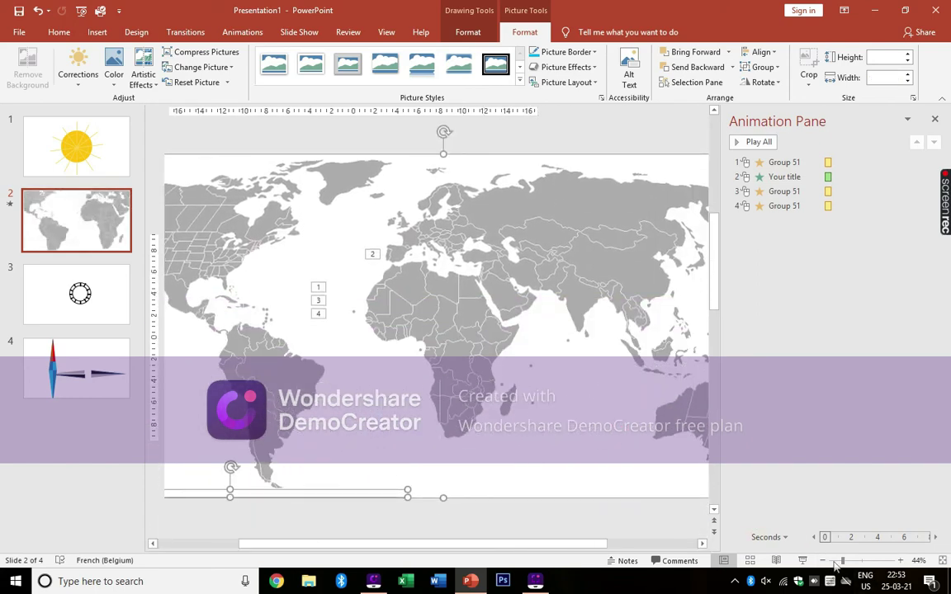
left_click_drag(842, 562, 832, 561)
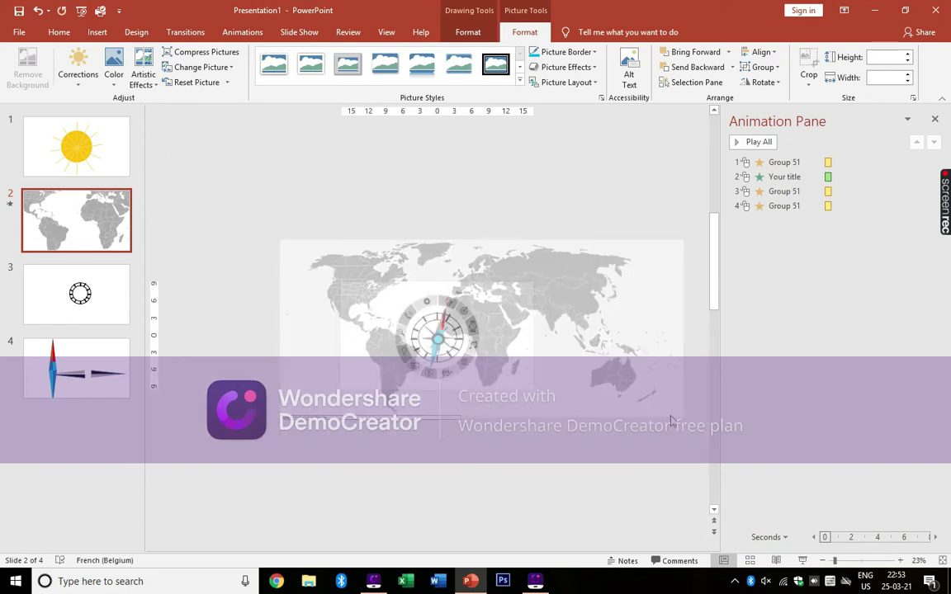
left_click_drag(688, 419, 676, 414)
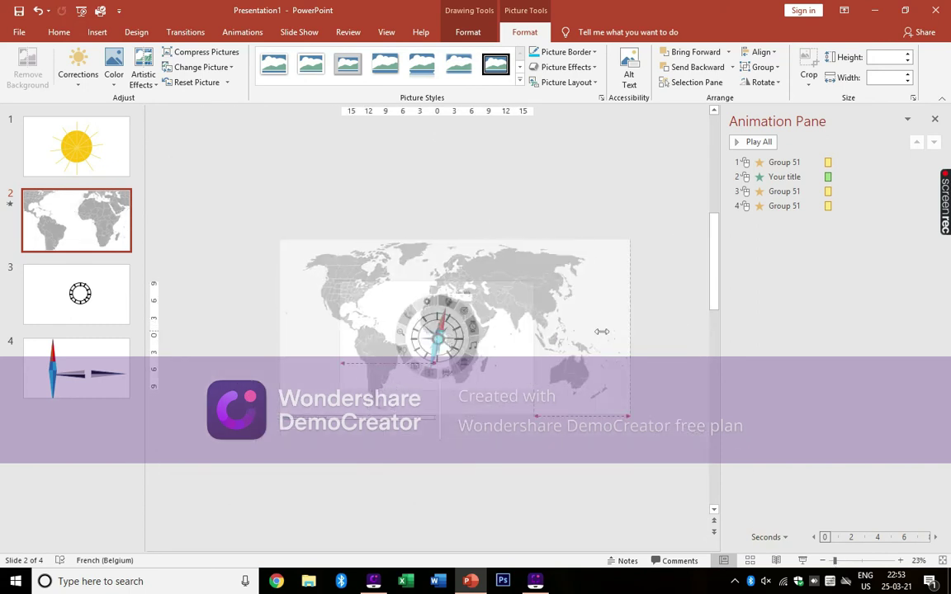
left_click_drag(676, 327, 516, 327)
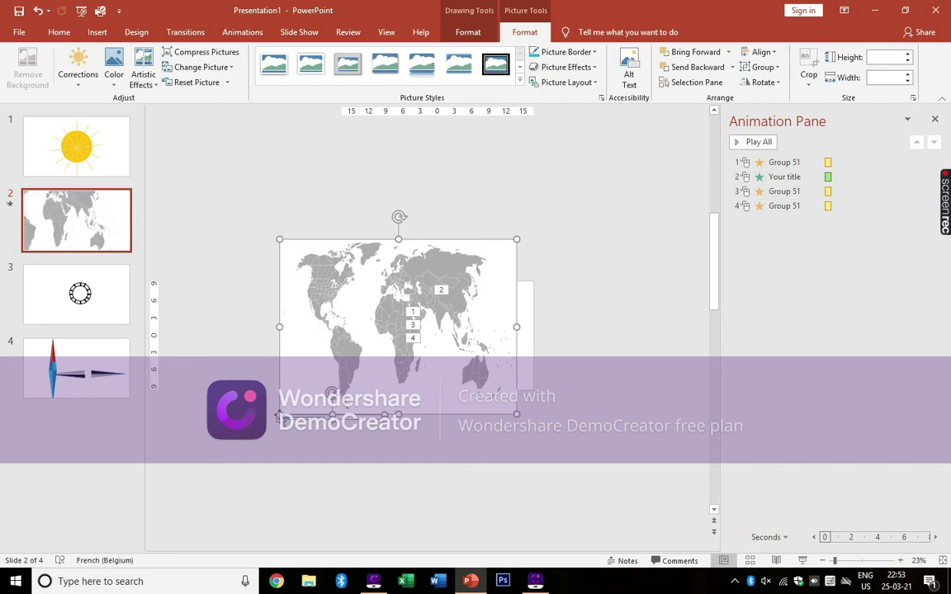
left_click_drag(273, 393, 284, 462)
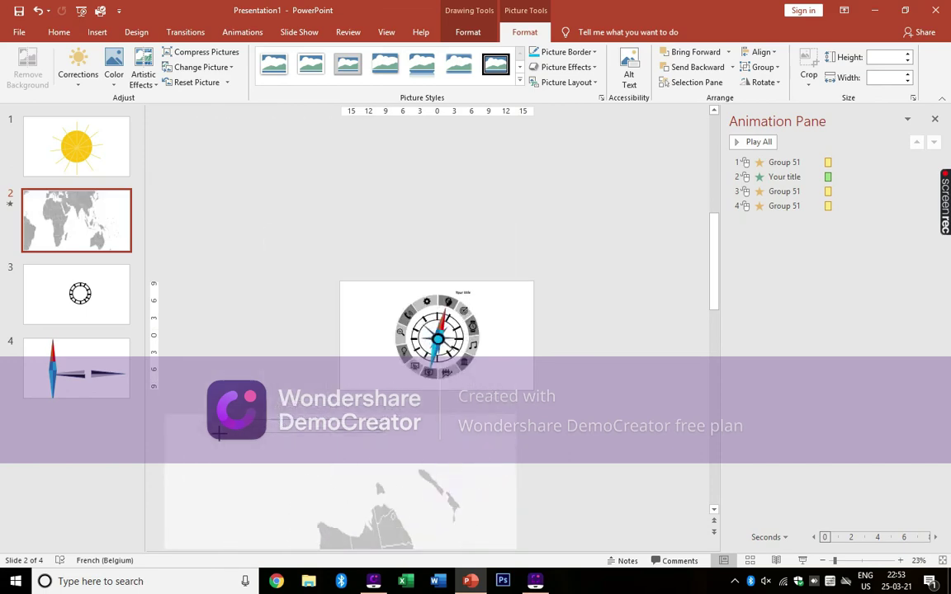
Step: Undo the oversized resize, then widen the map and move it down over the compass
left_click(38, 12)
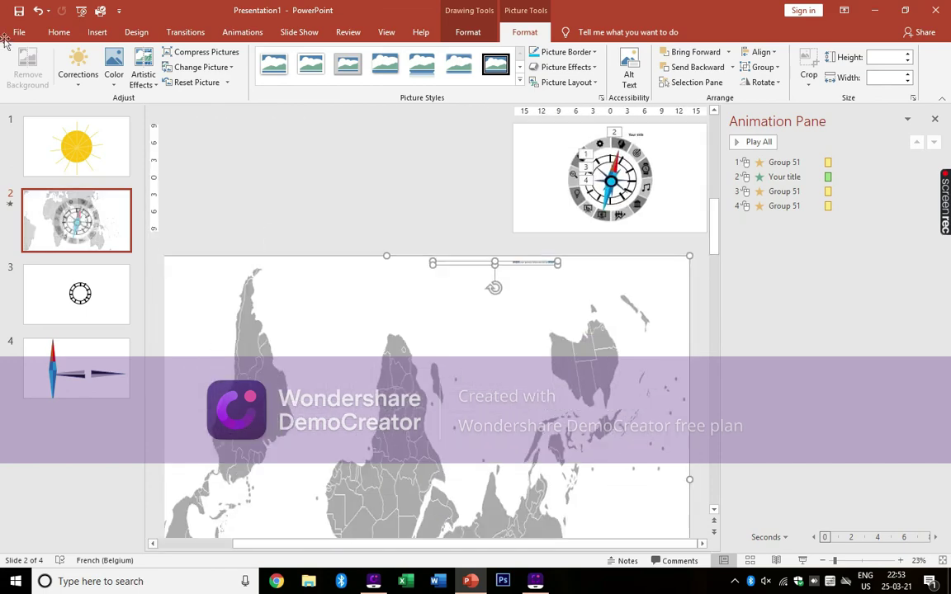
left_click(38, 11)
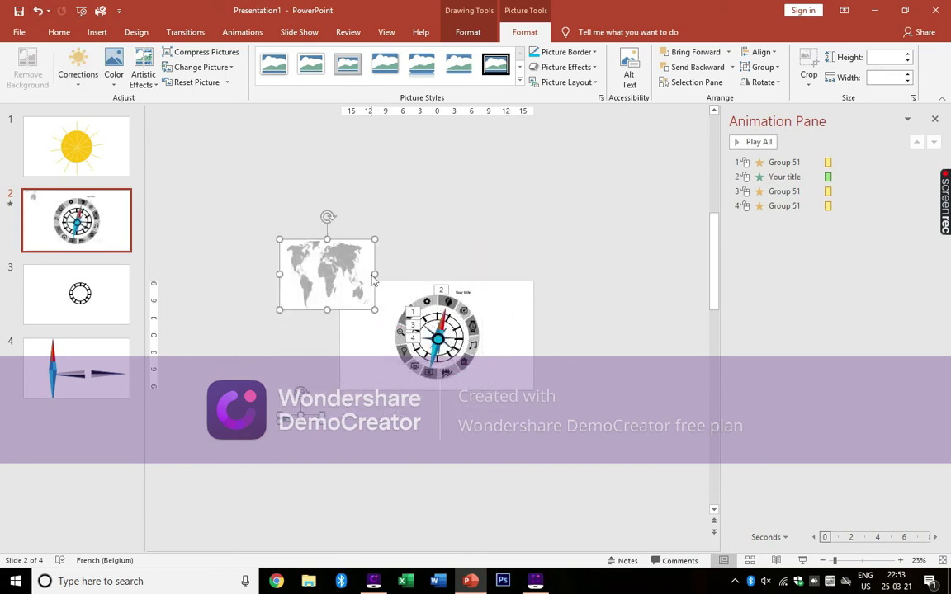
left_click_drag(374, 275, 459, 283)
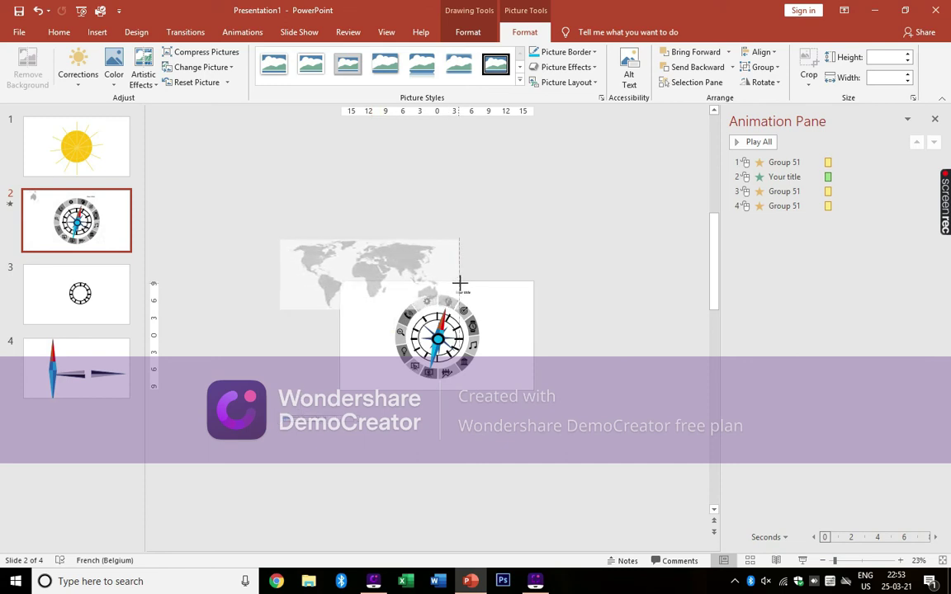
mouse_move(460, 283)
left_mouse_down()
mouse_move(433, 280)
mouse_move(451, 335)
mouse_move(436, 314)
mouse_move(440, 284)
left_mouse_up()
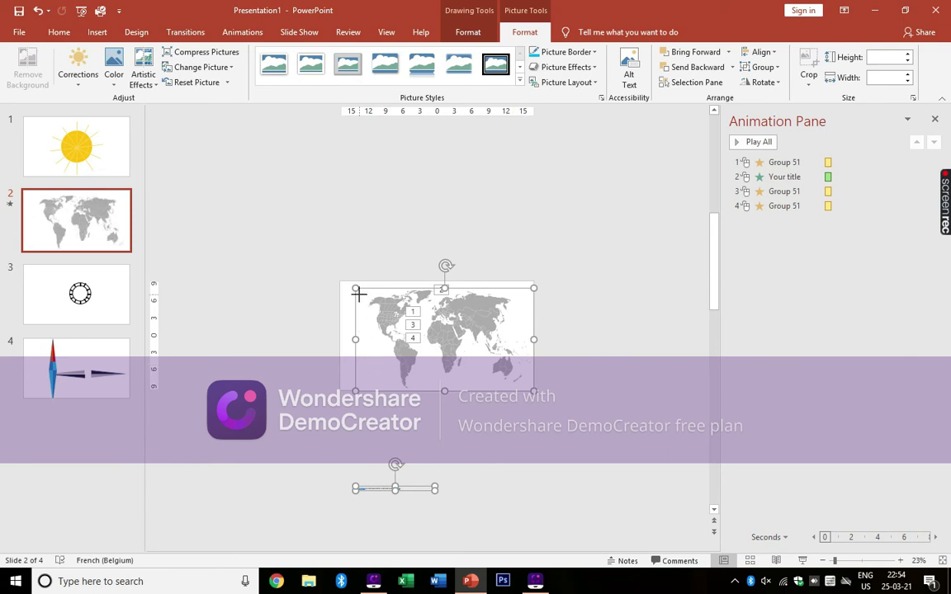
Step: Send the map back five layers, behind the title, icons, compass and grey ring
left_click_drag(356, 288, 352, 286)
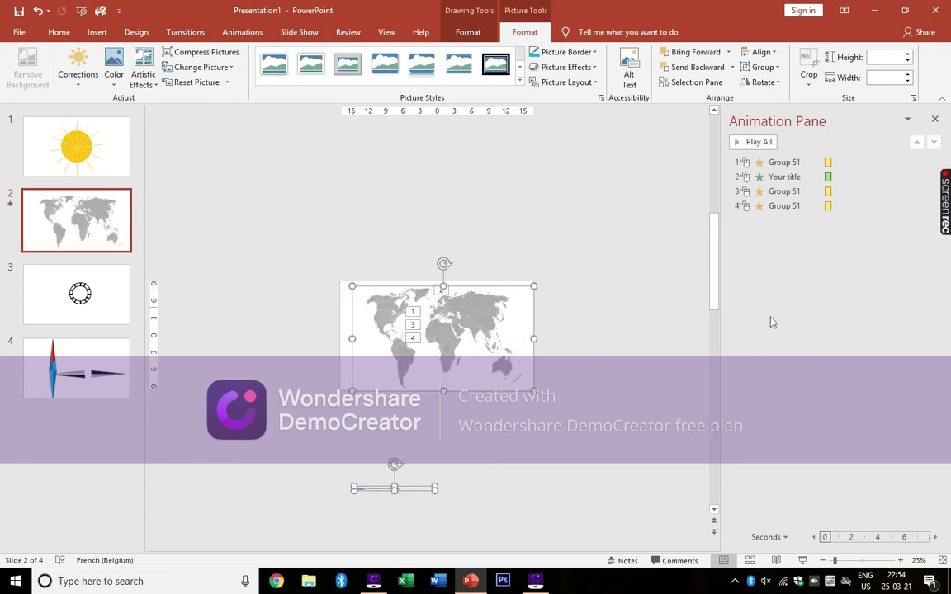
left_click(702, 68)
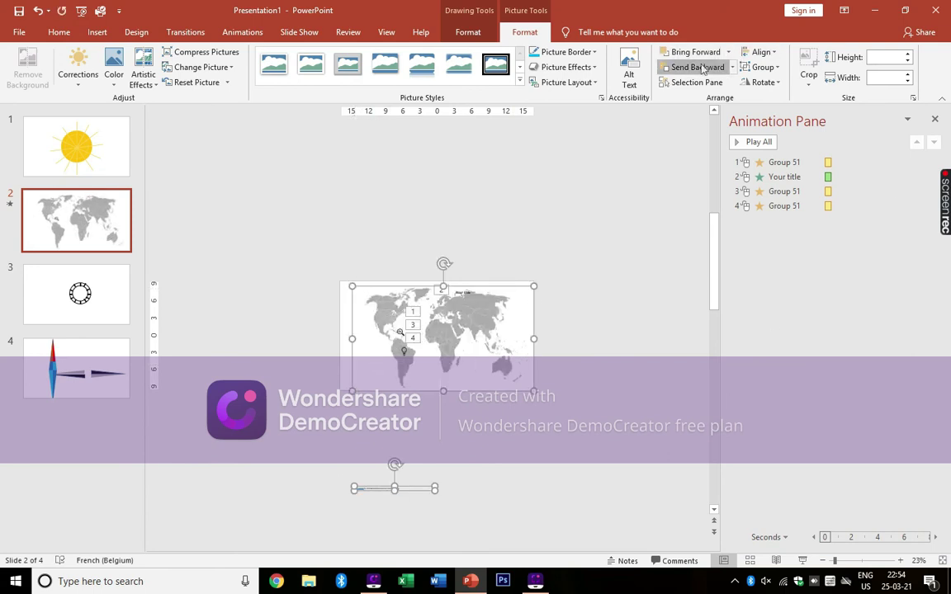
left_click(703, 68)
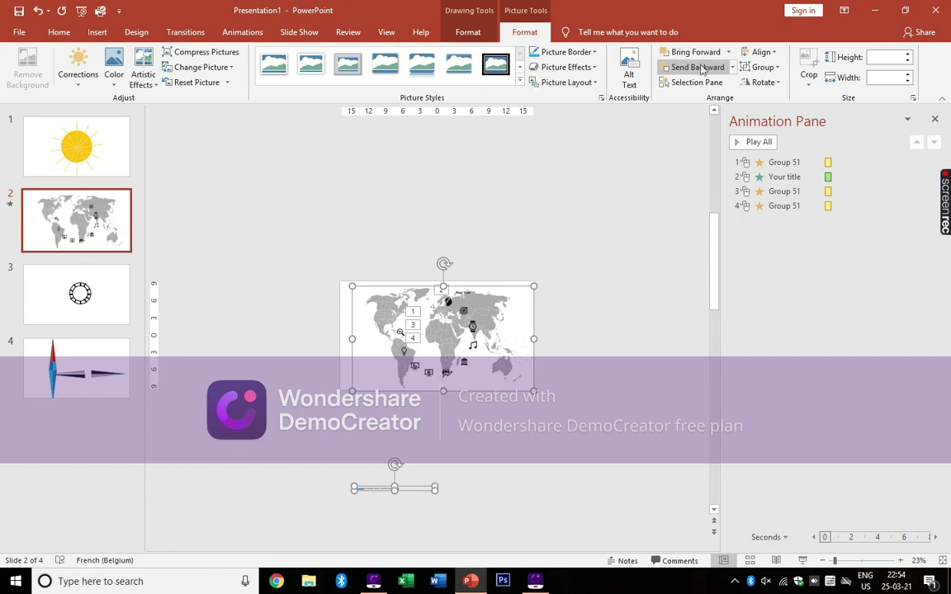
left_click(701, 69)
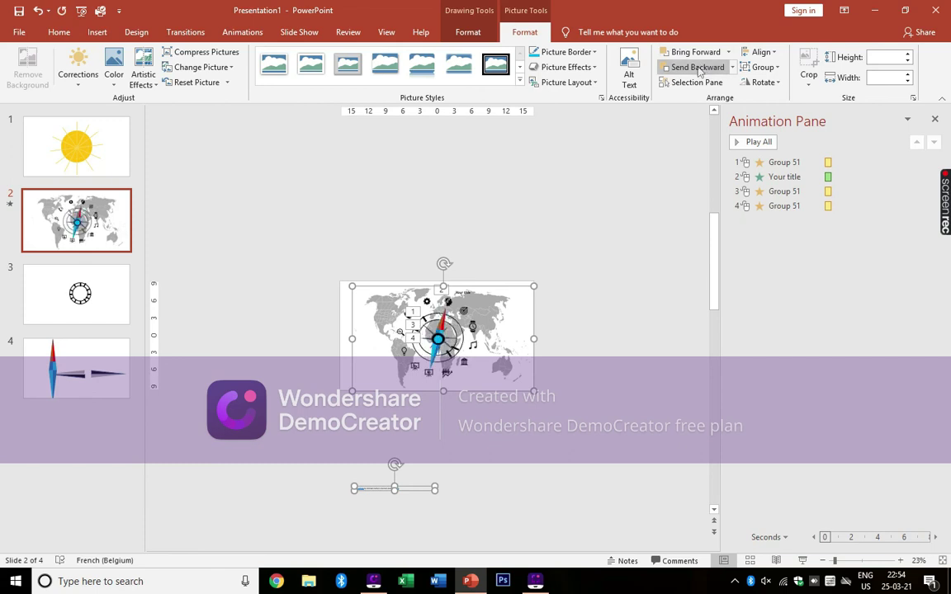
left_click(701, 68)
left_click(699, 69)
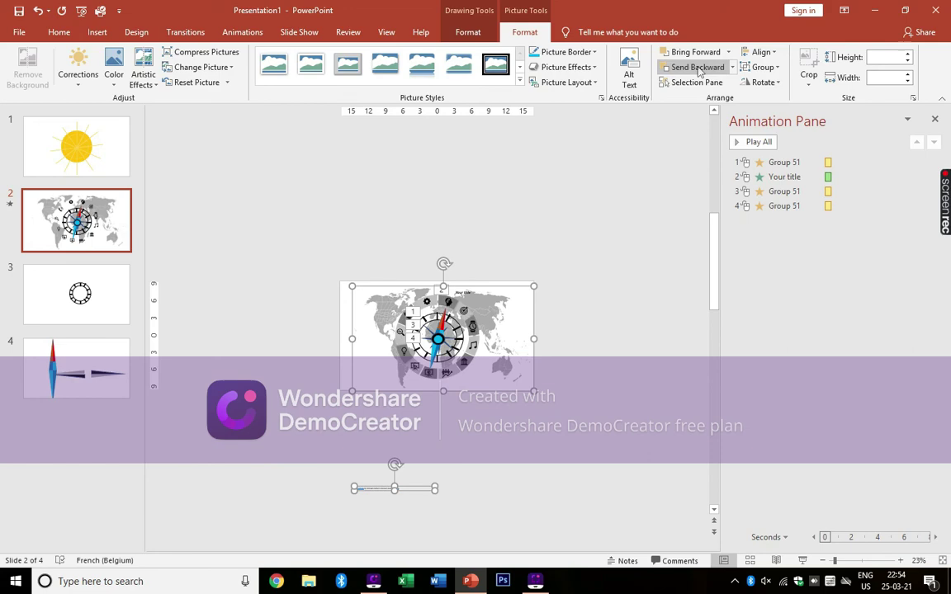
left_click(682, 241)
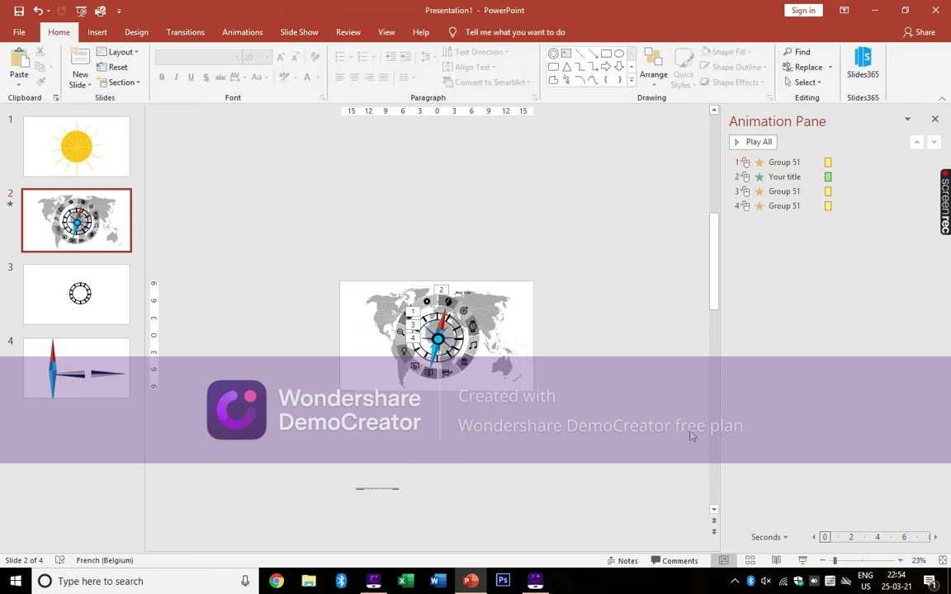
Step: Zoom in to 71%, reselect the map and view its border colours without changing them
left_click(848, 562)
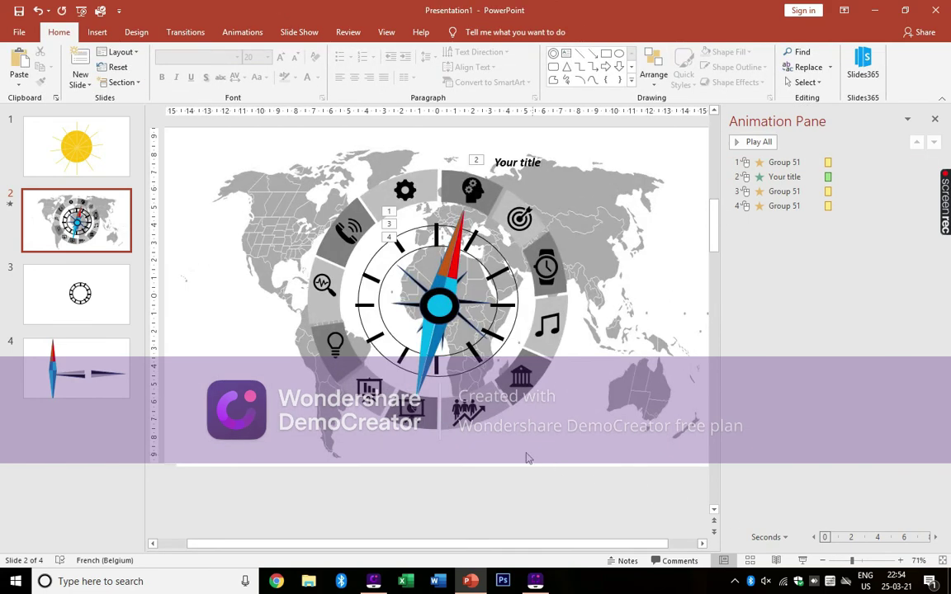
scroll(528, 458, "up", 1)
scroll(529, 458, "down", 1)
scroll(528, 458, "down", 1)
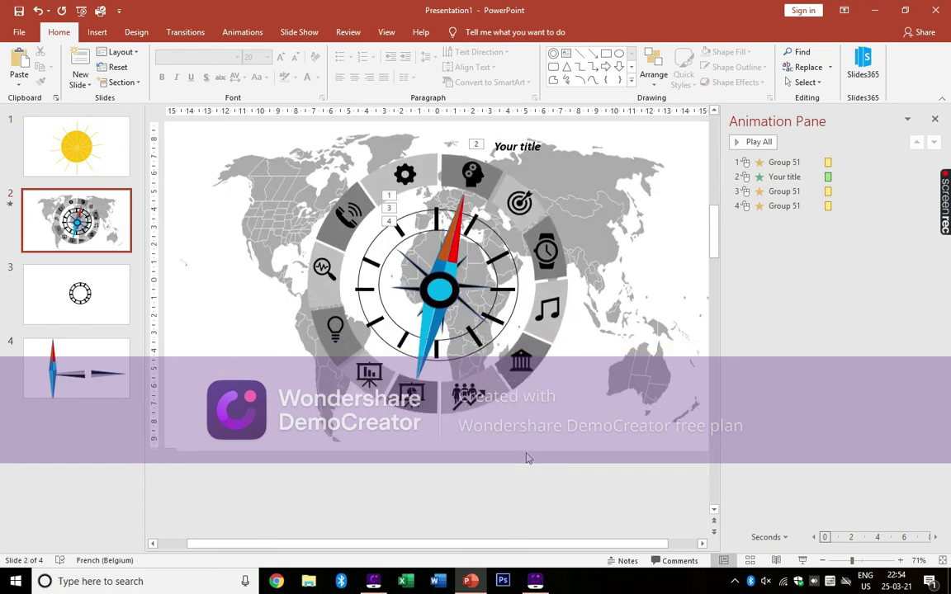
left_click(614, 244)
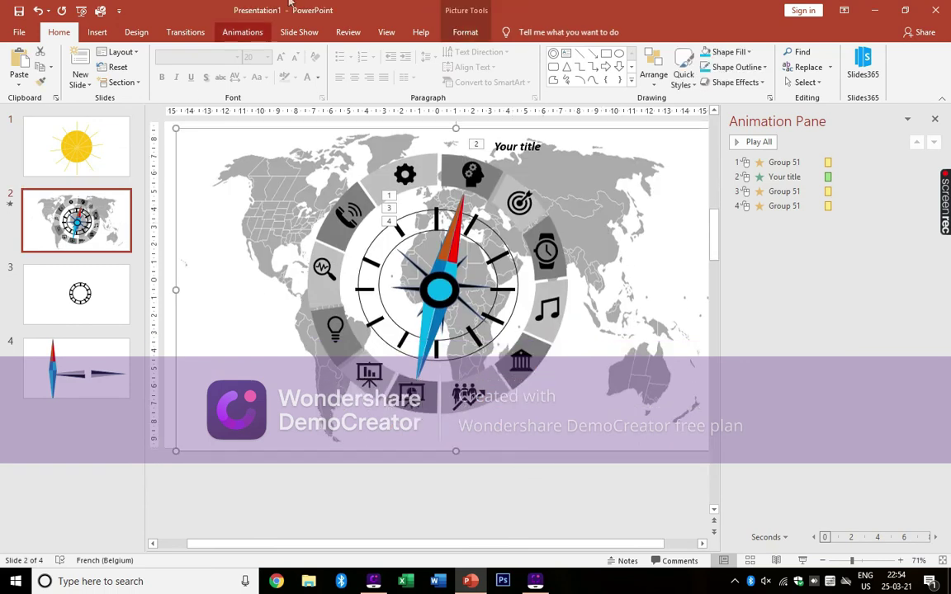
left_click(464, 33)
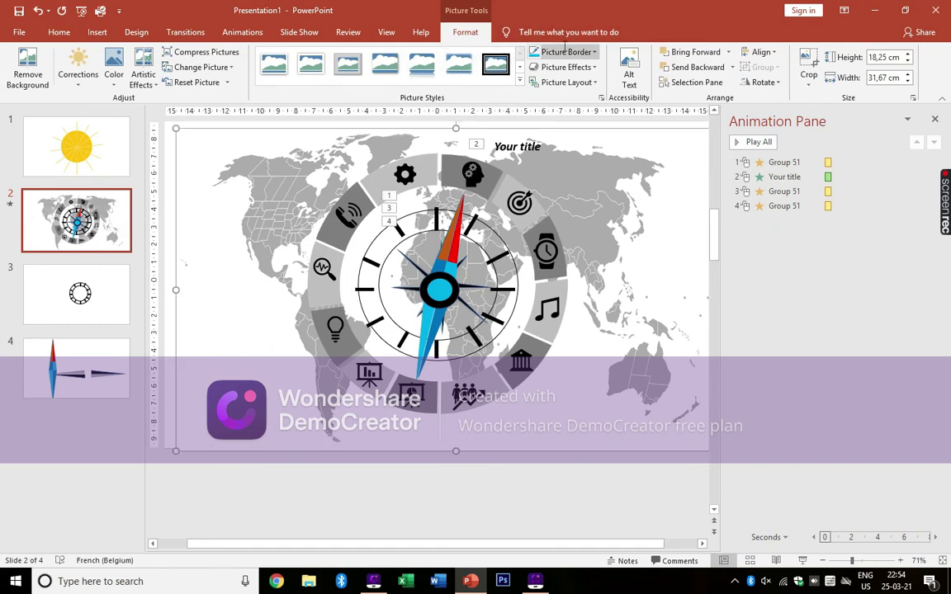
left_click(566, 51)
left_click(421, 136)
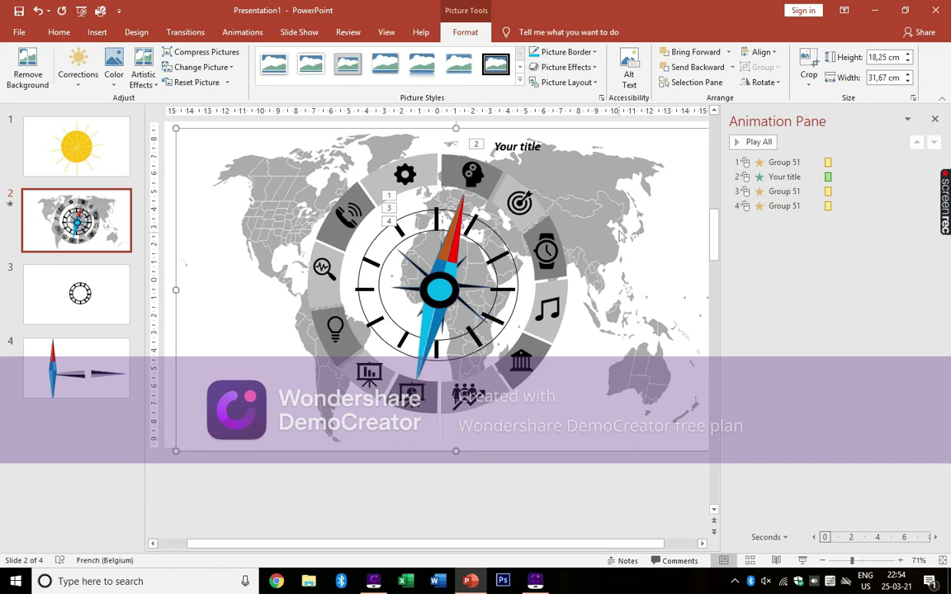
Step: Try Remove Background and undo it, then apply a Brightness +20% Contrast +20% correction to the map
left_click_drag(615, 227, 615, 228)
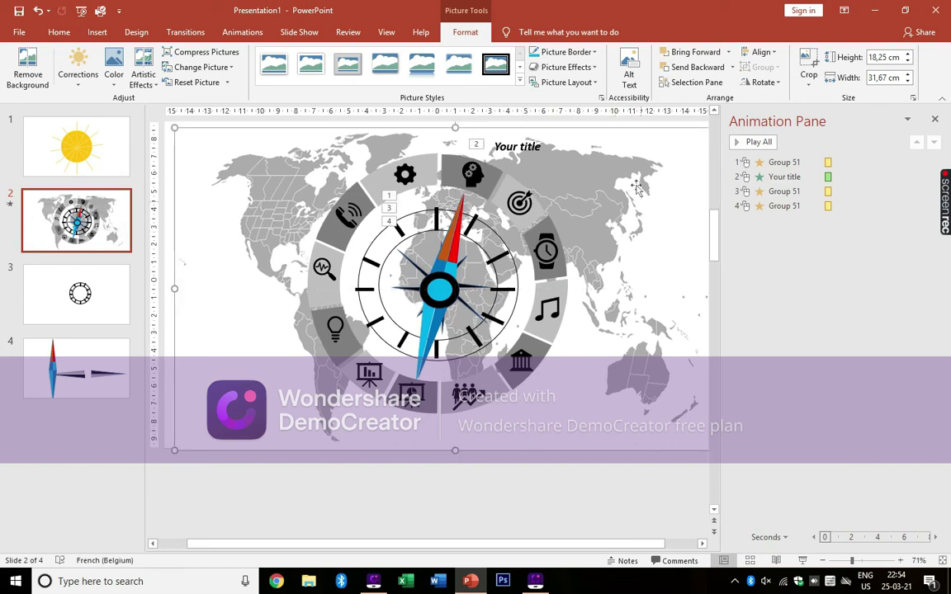
left_click(28, 70)
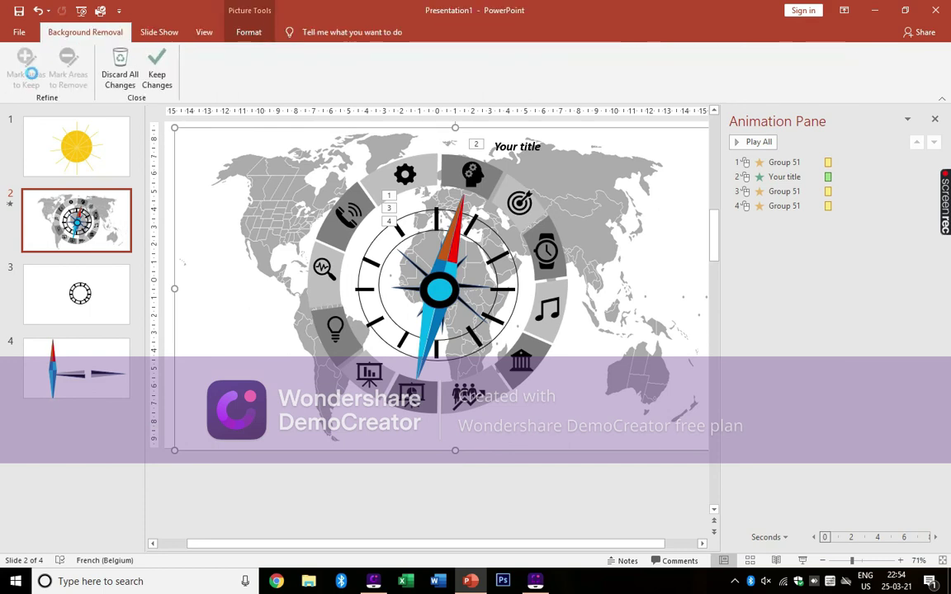
left_click(38, 11)
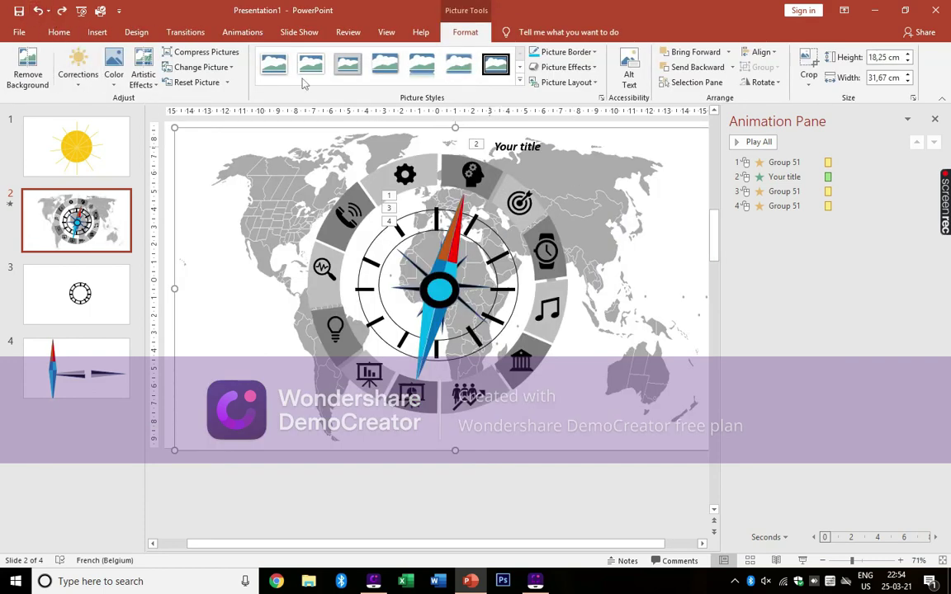
left_click(77, 71)
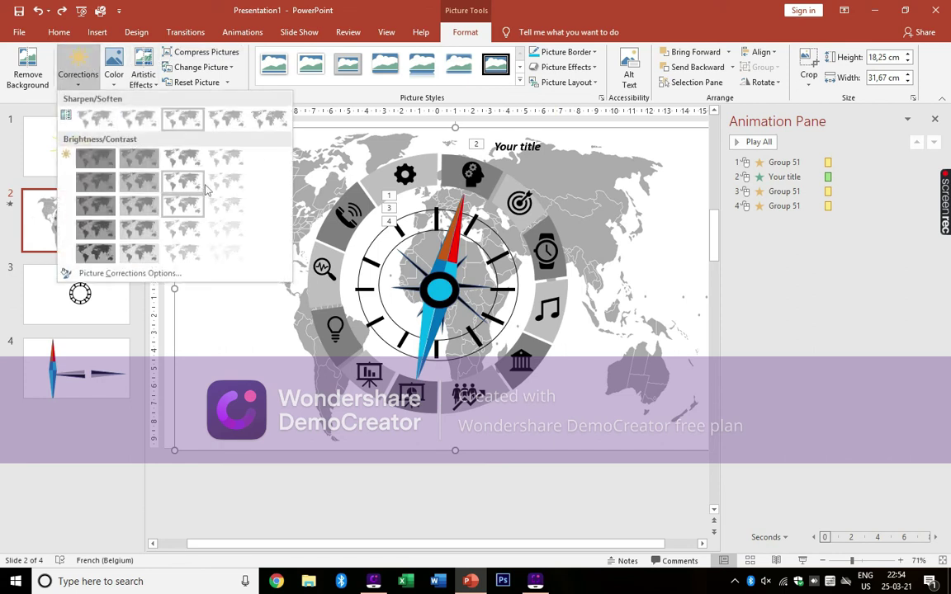
left_click(221, 229)
left_click(445, 470)
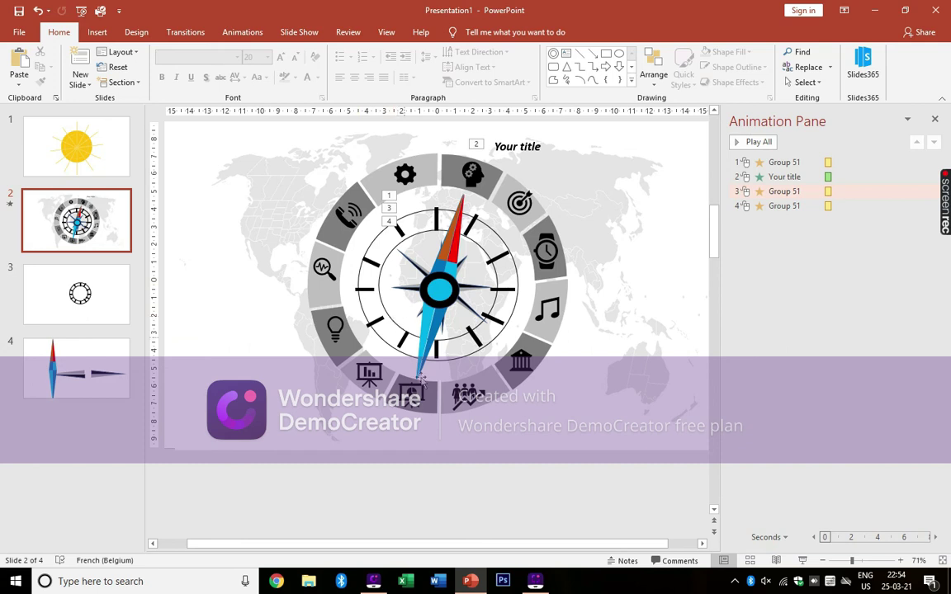
Step: Select the whole 'Your title' text box as a shape and copy it
left_click(535, 581)
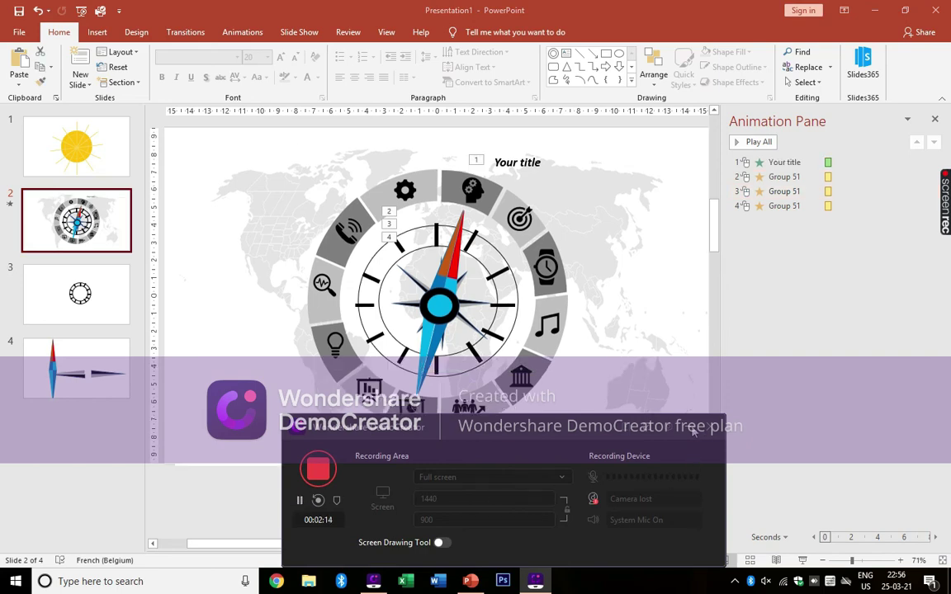
left_click(692, 431)
right_click(529, 162)
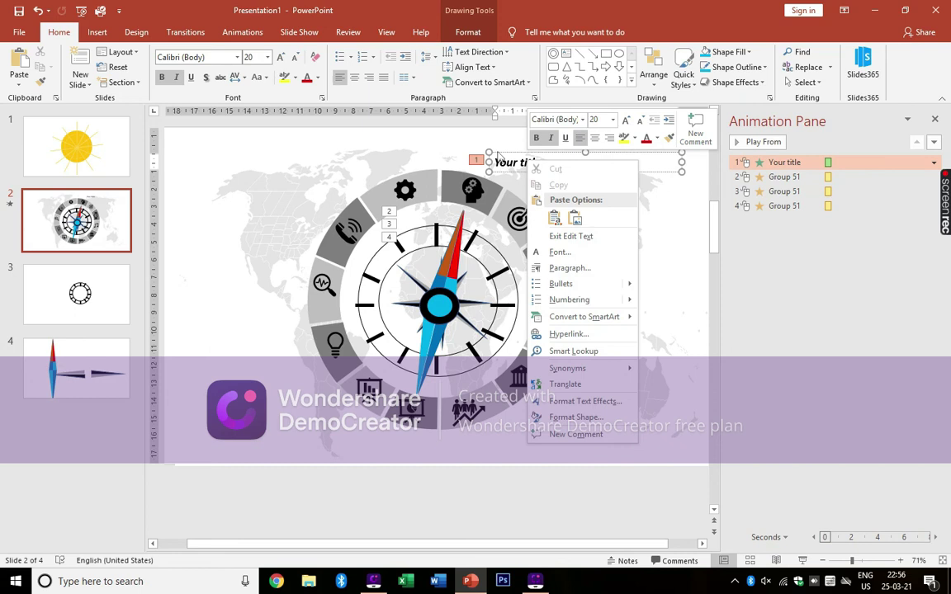
left_click(498, 155)
right_click(497, 153)
left_click(535, 173)
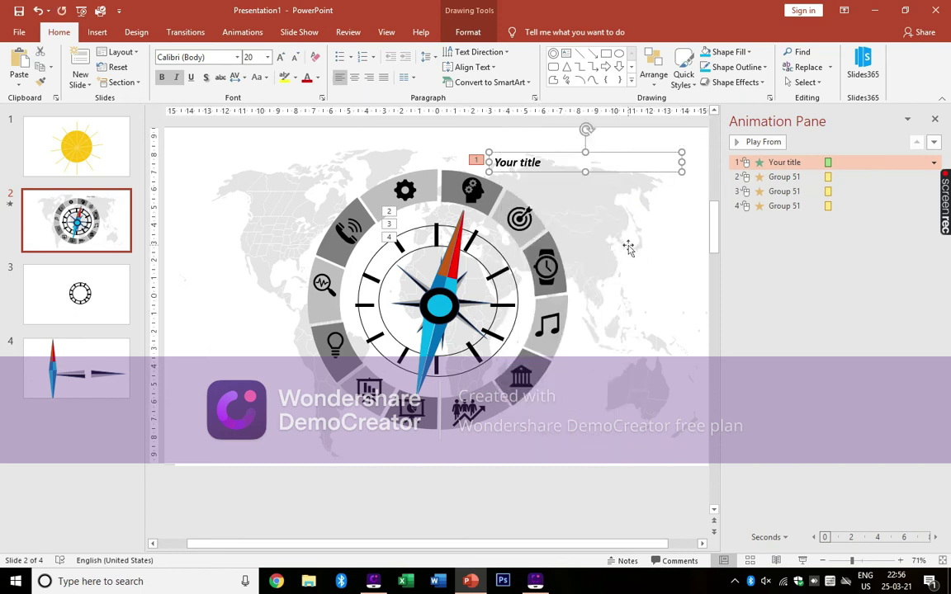
Step: Paste repeated copies of the 'Your title' box with Ctrl+V
key("ctrl+v")
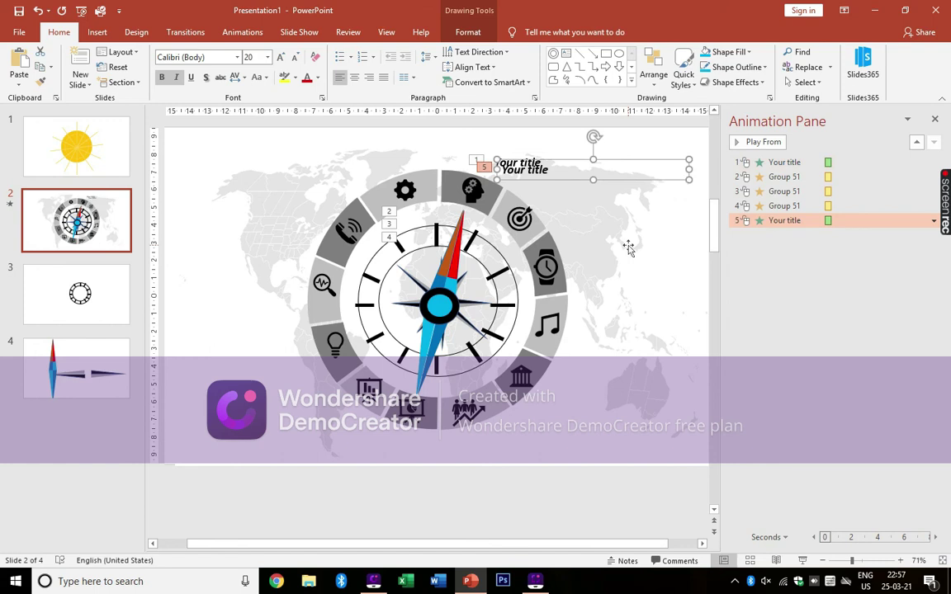
key("ctrl+v")
key("ctrl+v")
key("ctrl+v")
key("ctrl+v")
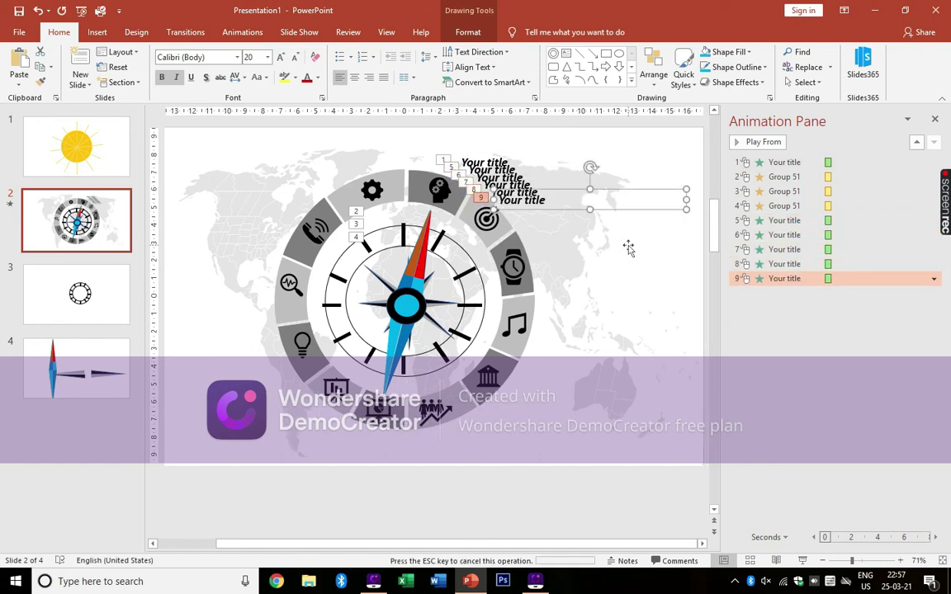
key("ctrl+v")
key("ctrl+v")
key("ctrl+v")
key("ctrl+v")
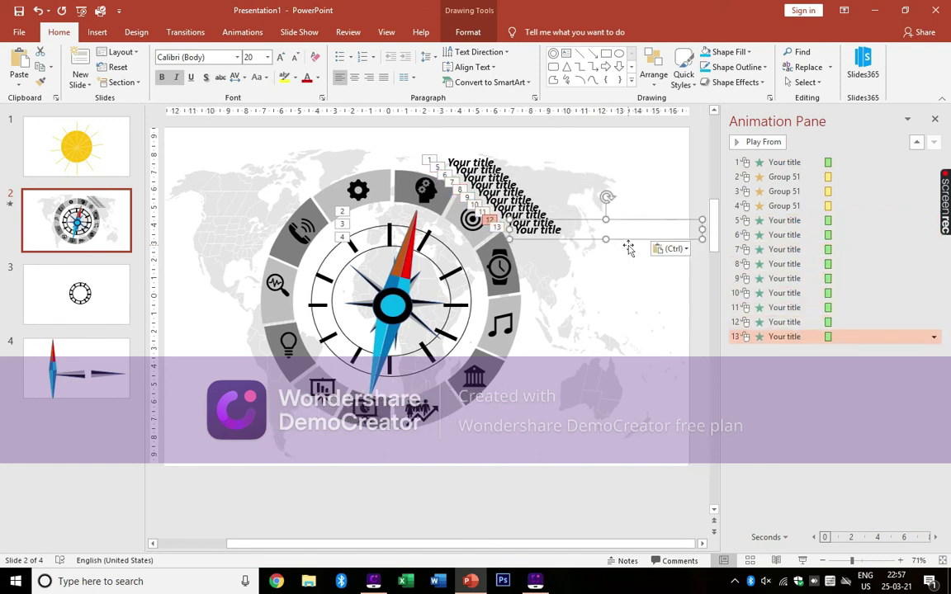
key("ctrl+v")
key("ctrl+v")
key("ctrl+v")
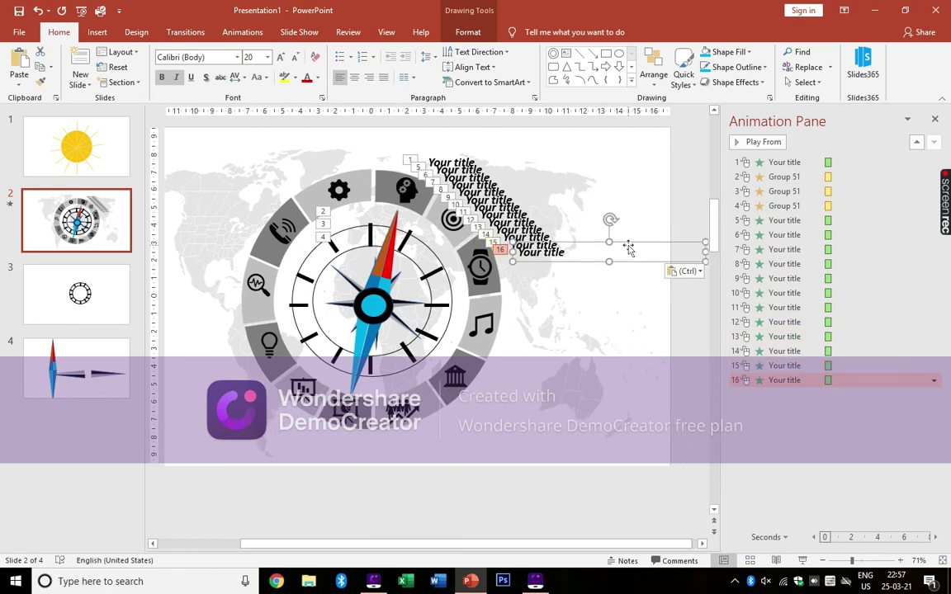
Step: Place four title copies beside the building, music note and watch icons and below the lower-right ring
left_click(540, 244)
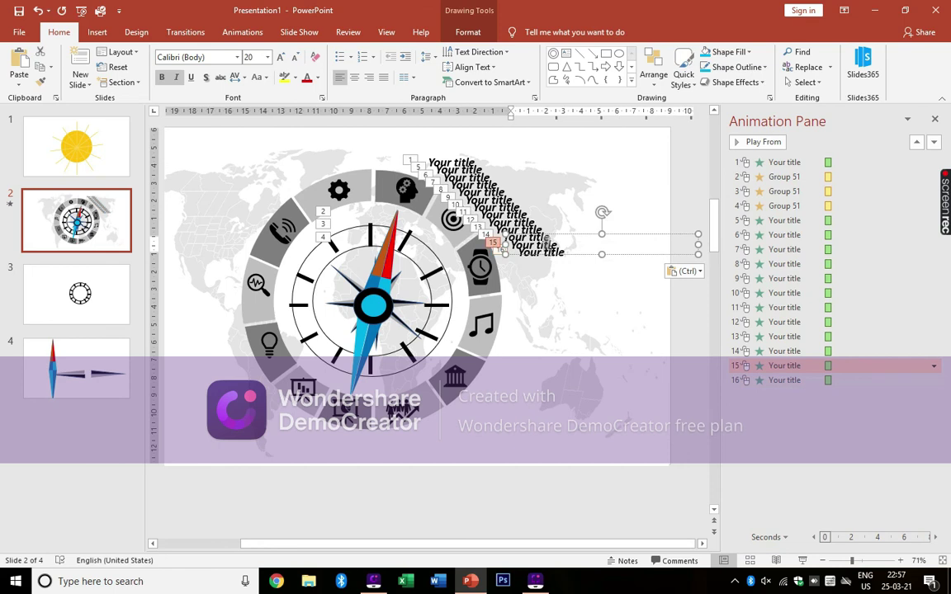
double_click(546, 244)
left_click_drag(537, 245, 528, 388)
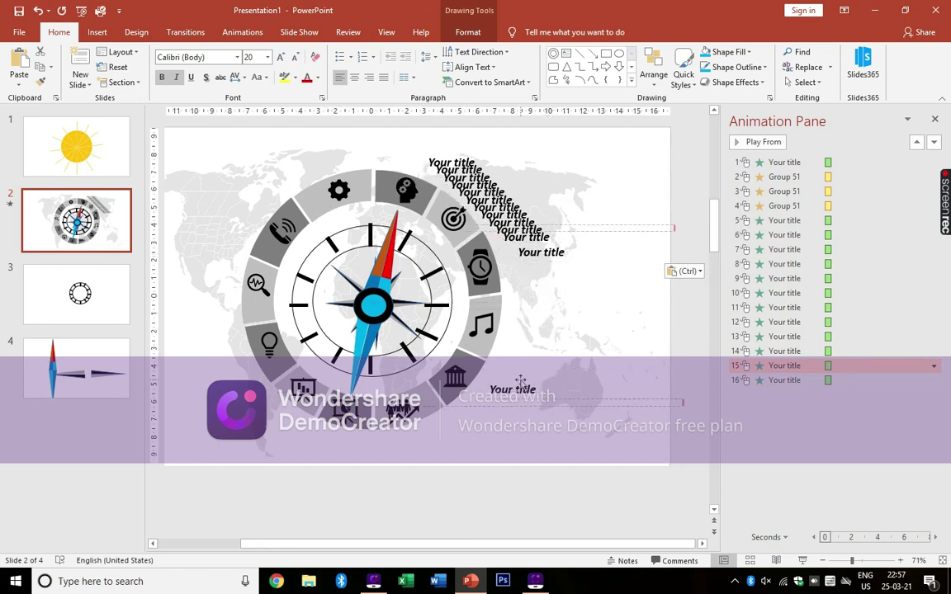
left_click_drag(529, 388, 513, 378)
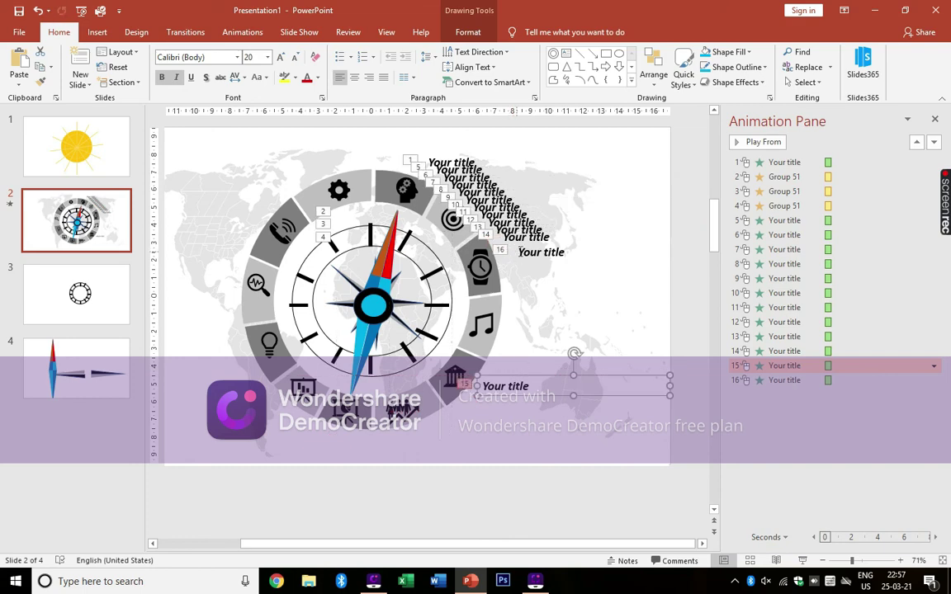
left_click(528, 248)
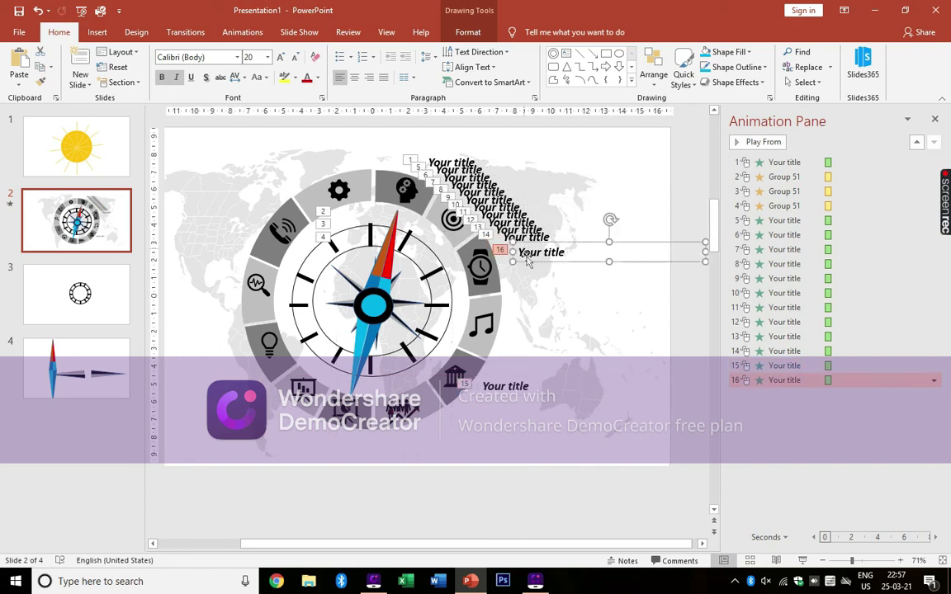
left_click_drag(529, 248, 512, 312)
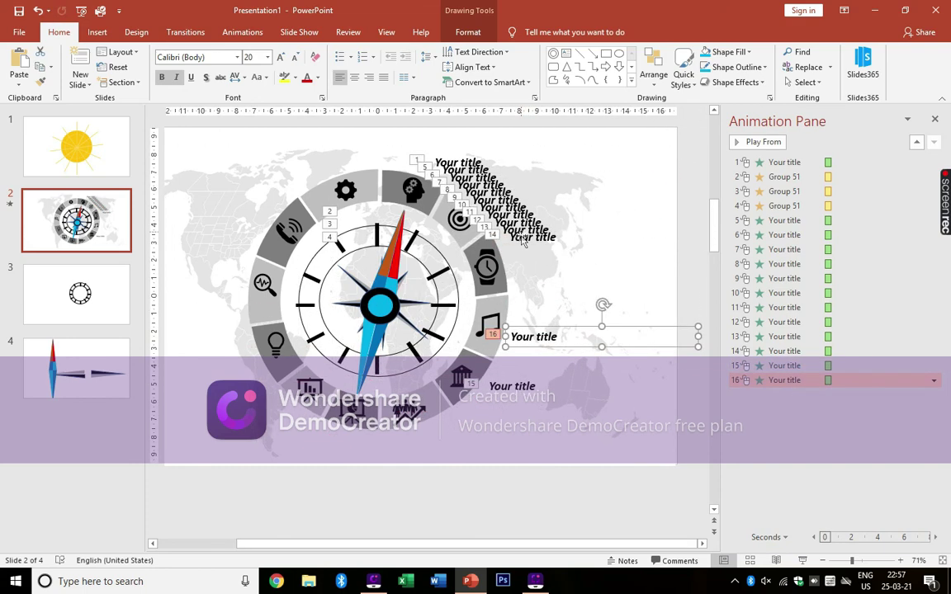
left_click(529, 243)
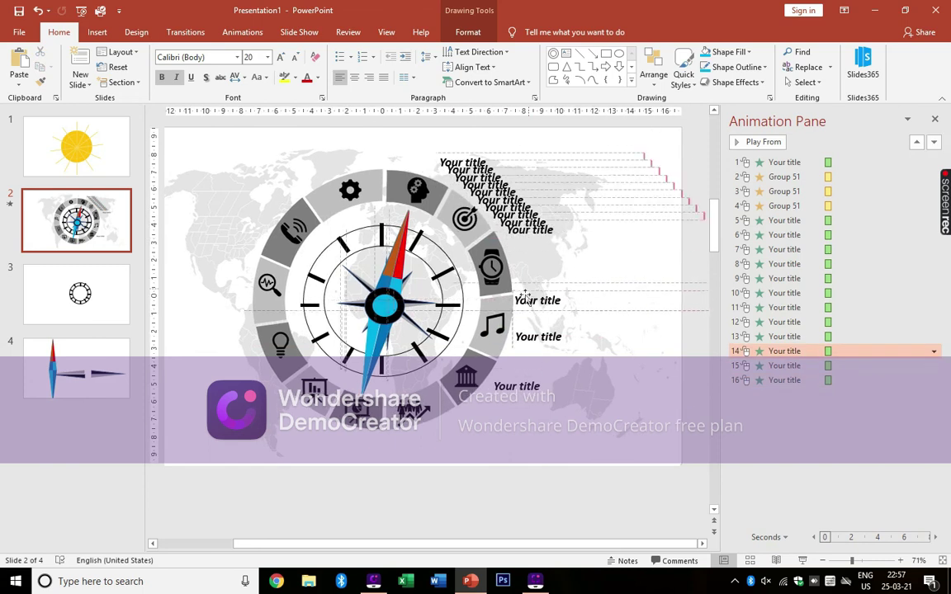
left_click_drag(528, 250, 536, 284)
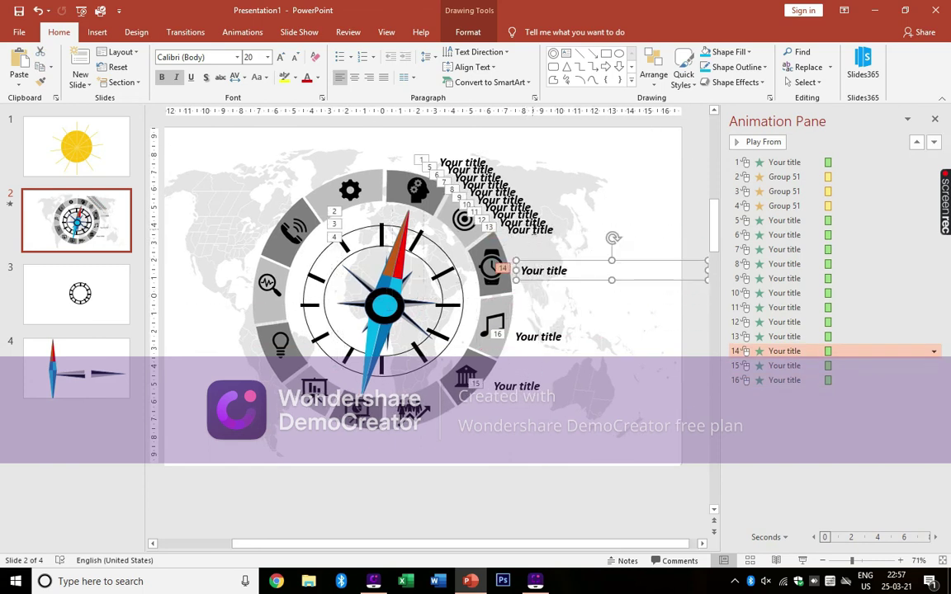
left_click(533, 230)
mouse_move(535, 230)
left_mouse_down()
mouse_move(484, 429)
mouse_move(485, 412)
left_mouse_up()
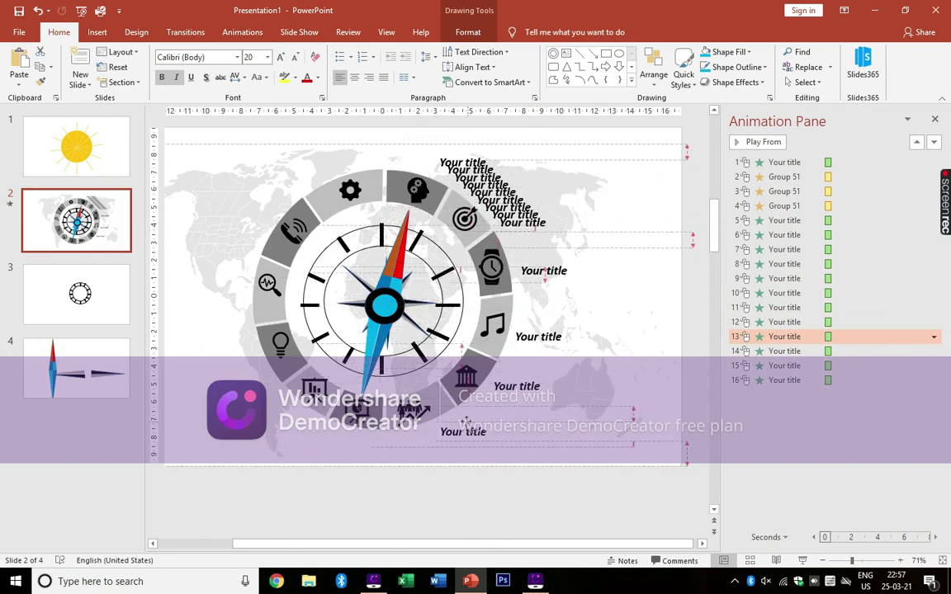
Step: Move five title copies below and left of the ring, beside the light bulb, magnifier and phone icons
left_click(529, 220)
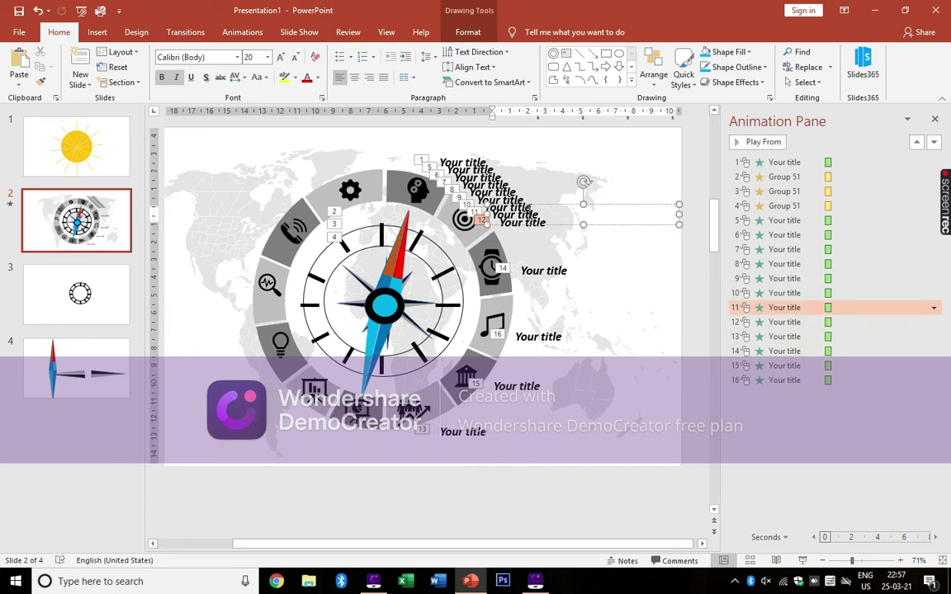
left_click_drag(524, 228, 392, 478)
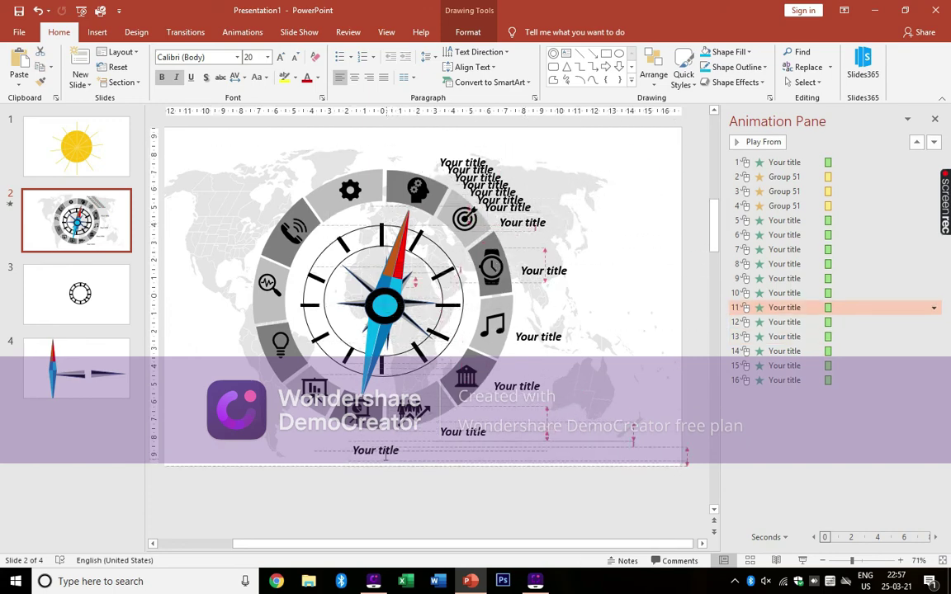
left_click_drag(392, 478, 372, 461)
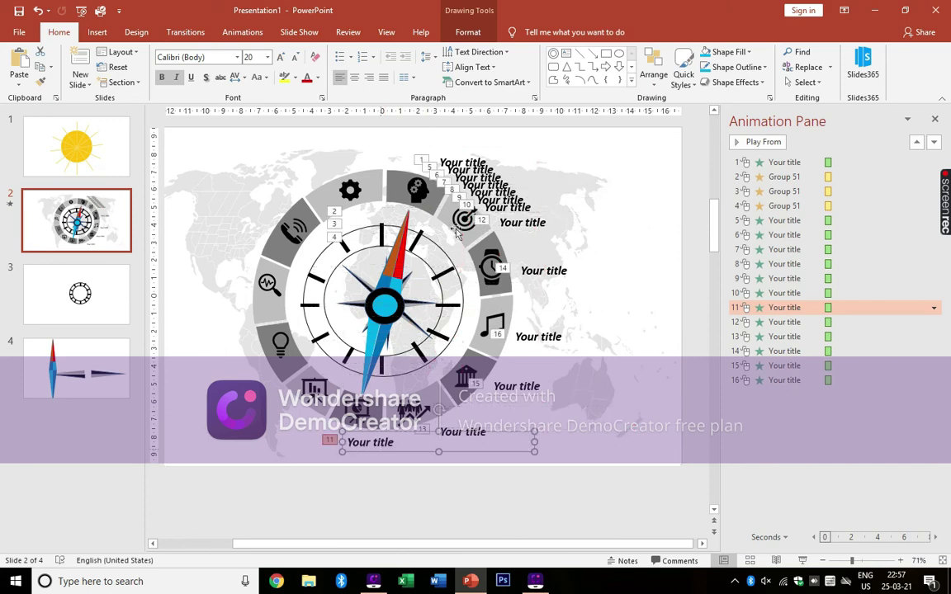
left_click(522, 223)
mouse_move(523, 224)
left_mouse_down()
mouse_move(330, 425)
mouse_move(303, 419)
left_mouse_up()
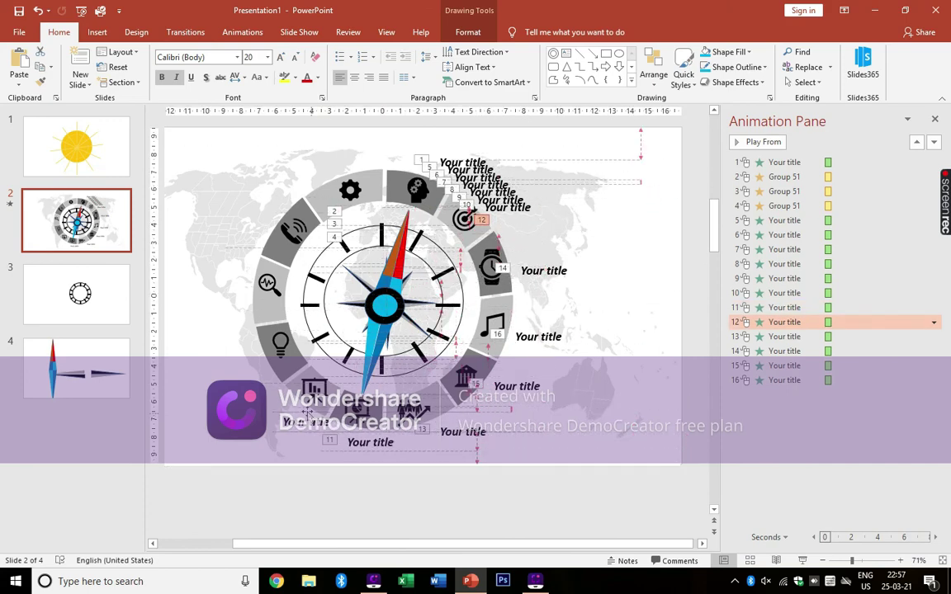
left_click(525, 213)
left_click_drag(525, 213, 269, 358)
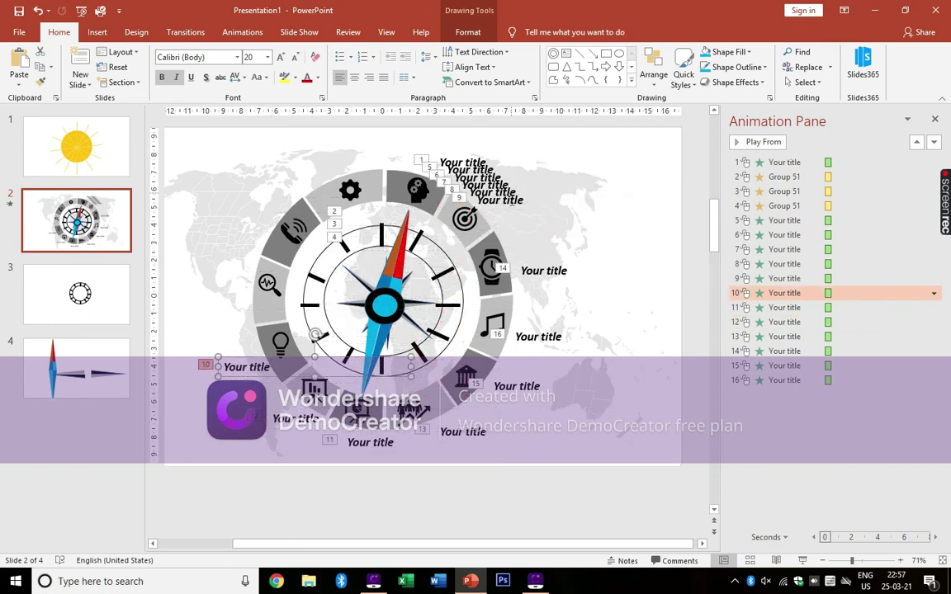
left_click(511, 204)
left_click_drag(522, 190, 249, 286)
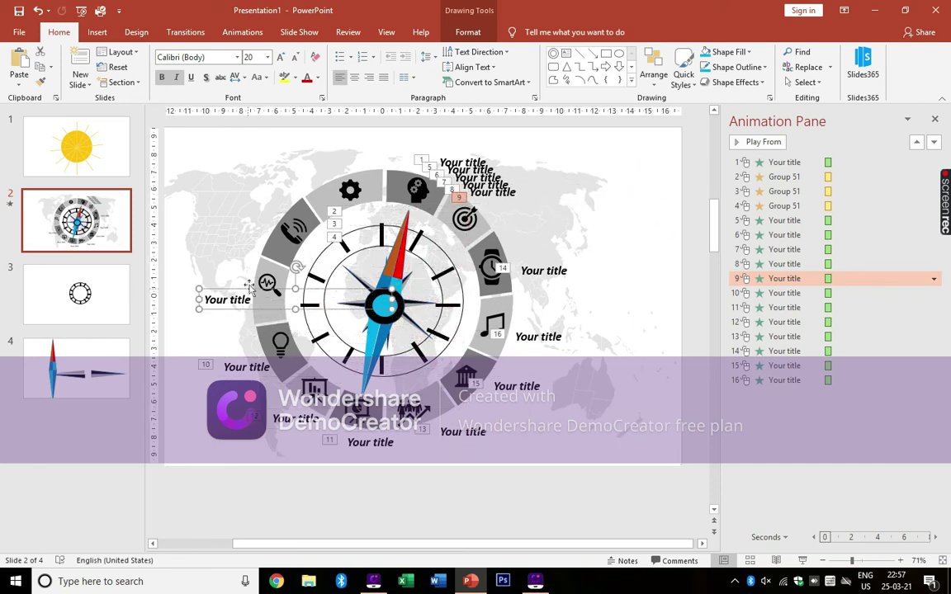
left_click(500, 195)
left_click_drag(510, 188, 266, 218)
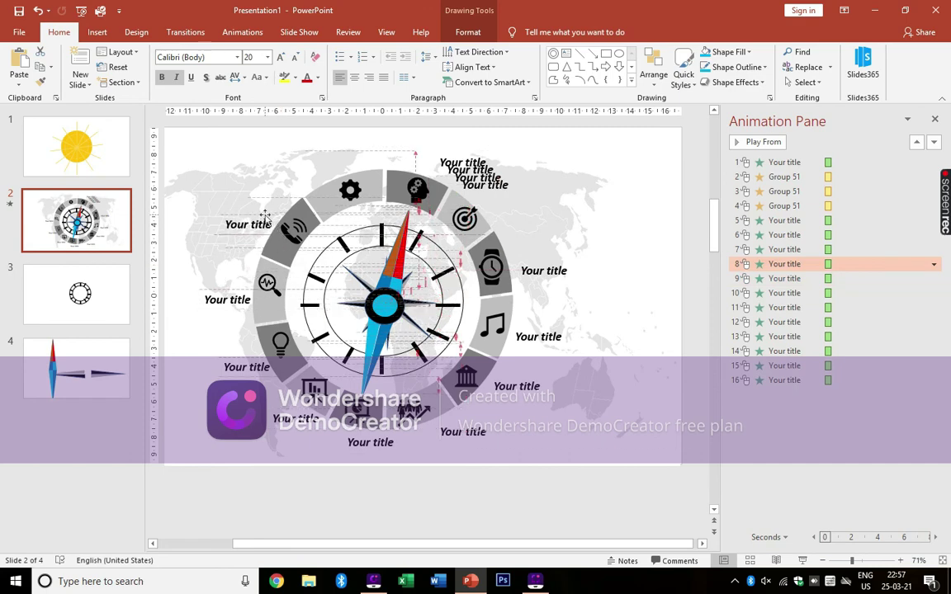
Step: Position the last titles beside the gear and target icons and above the ring, then deselect
left_click(485, 187)
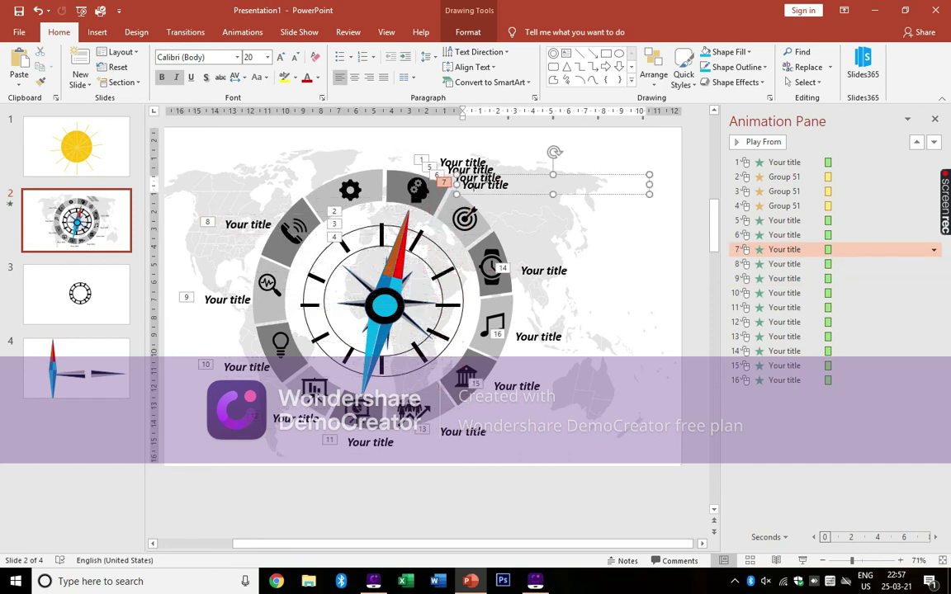
left_click_drag(486, 186, 308, 178)
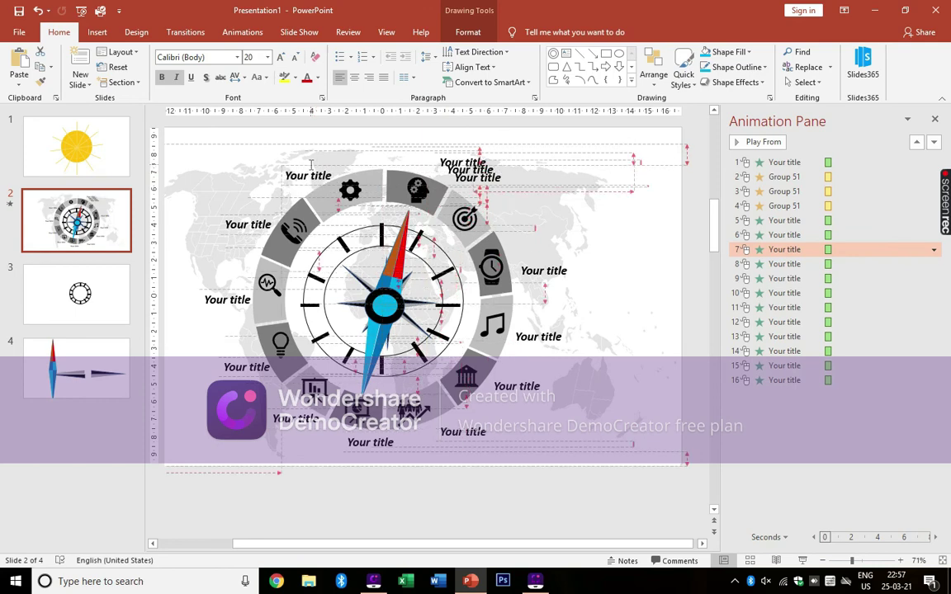
left_click(496, 170)
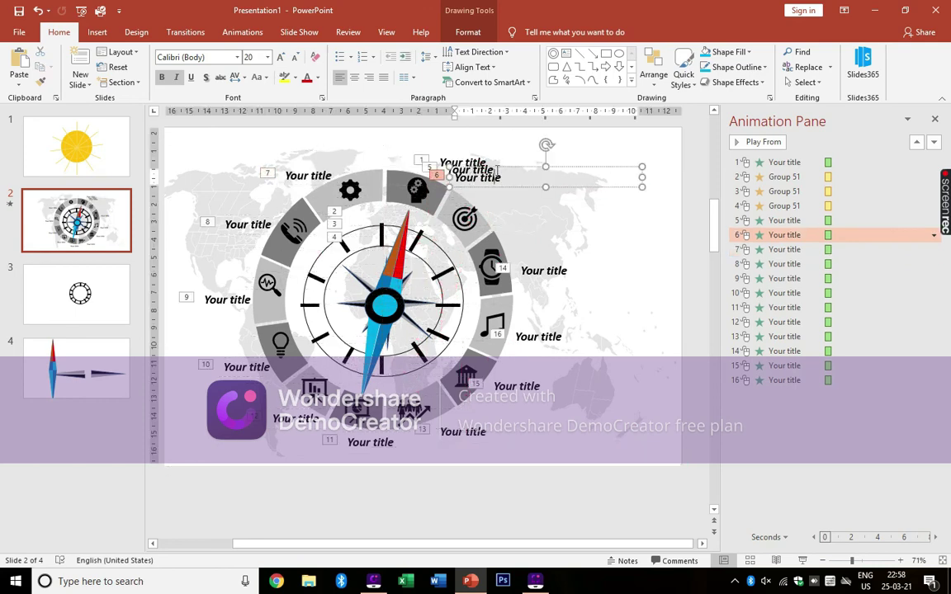
left_click_drag(496, 170, 411, 150)
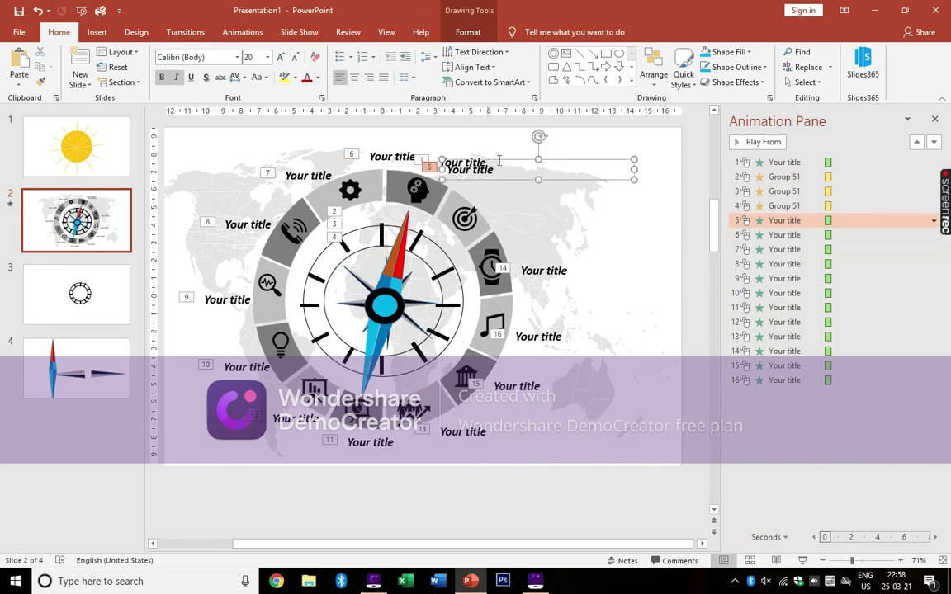
mouse_move(495, 168)
left_mouse_down()
mouse_move(554, 213)
mouse_move(546, 199)
left_mouse_up()
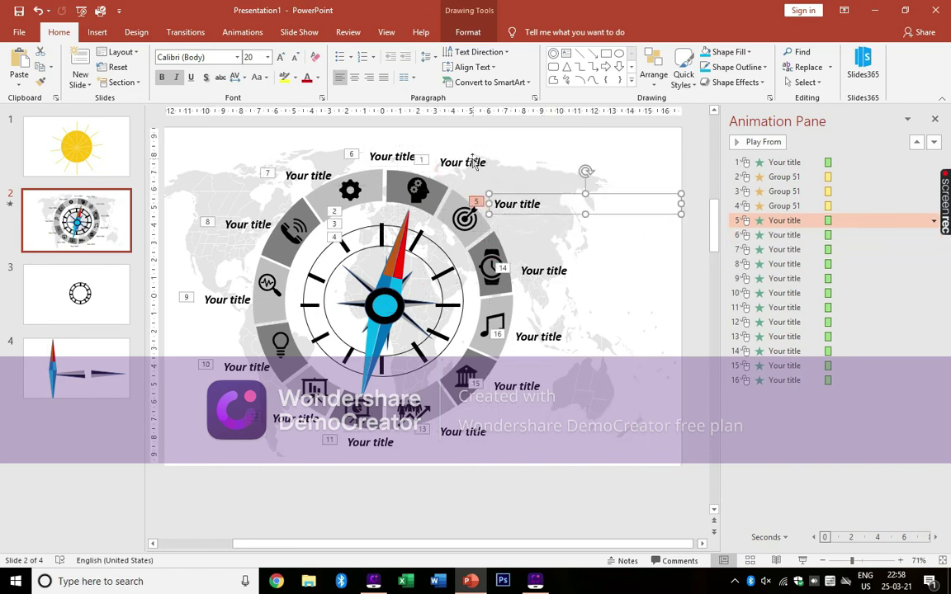
left_click_drag(475, 162, 445, 160)
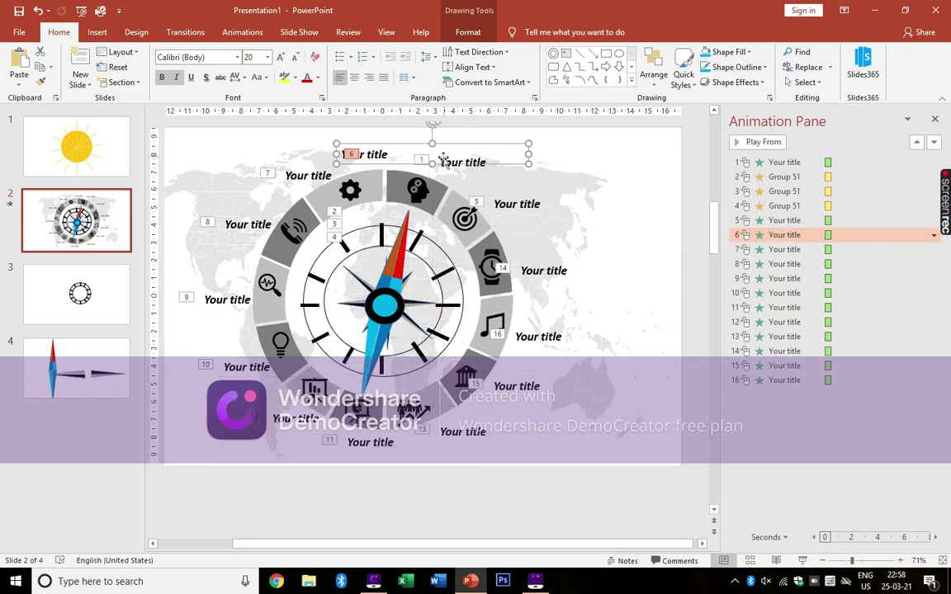
left_click(485, 179)
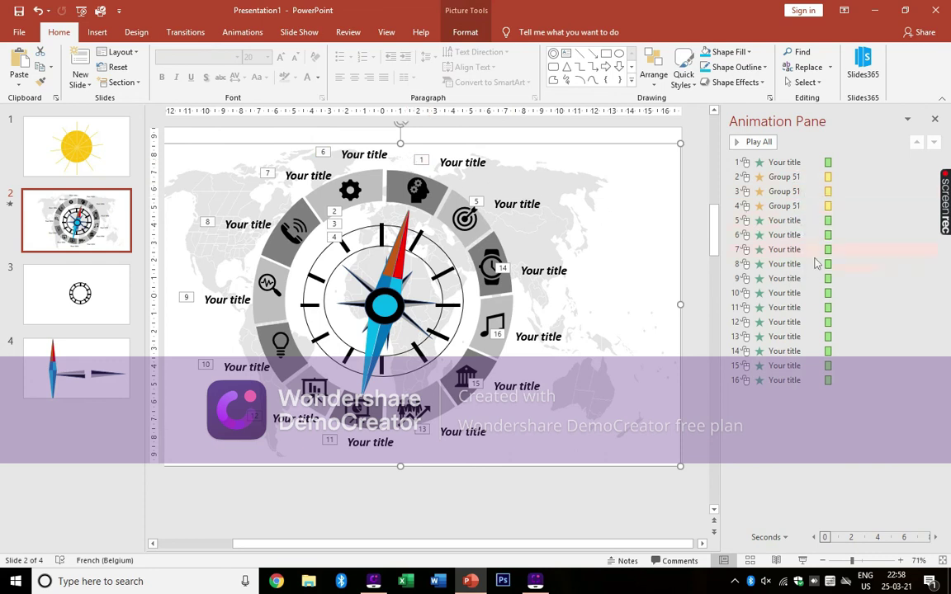
left_click(534, 581)
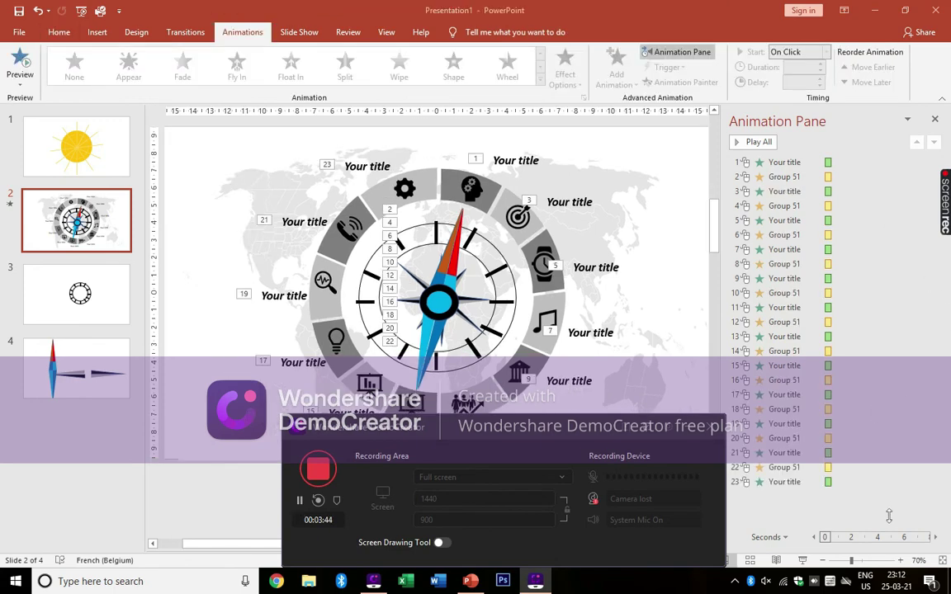